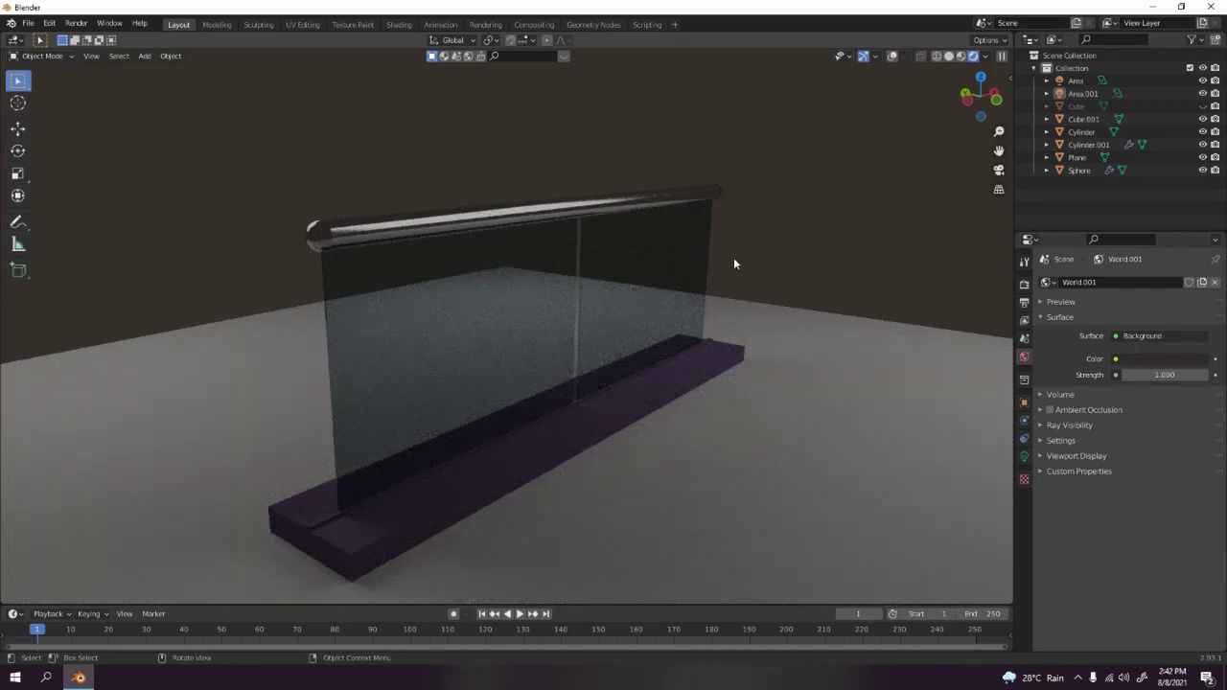
{"action": "left_click", "coordinate": [401, 221]}
{"action": "left_click", "coordinate": [577, 289]}
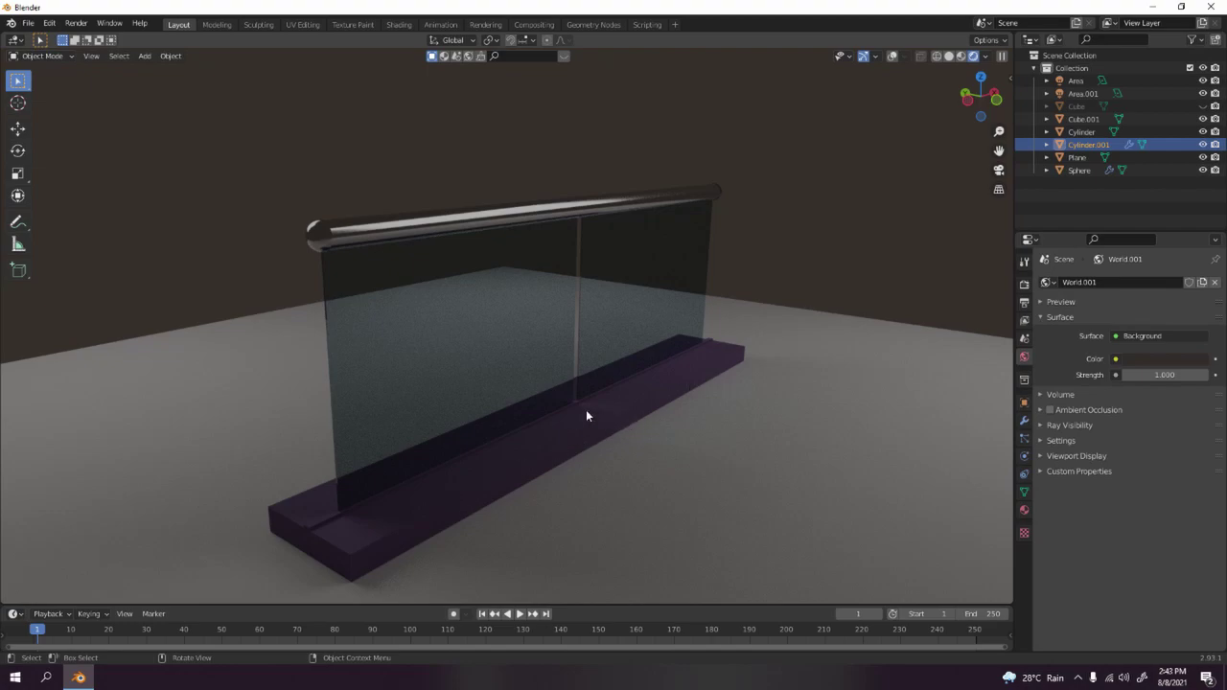
{"action": "middle_click_drag", "start_coordinate": [528, 398], "coordinate": [460, 392]}
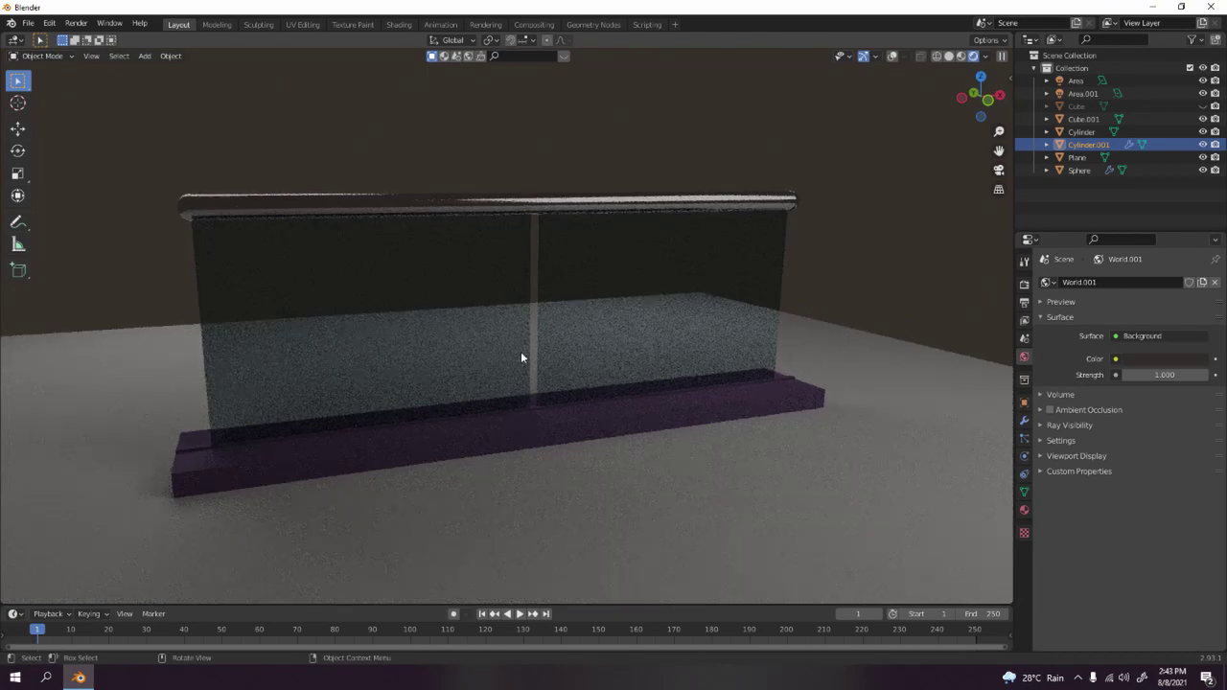
{"action": "middle_click_drag", "start_coordinate": [523, 353], "coordinate": [472, 394]}
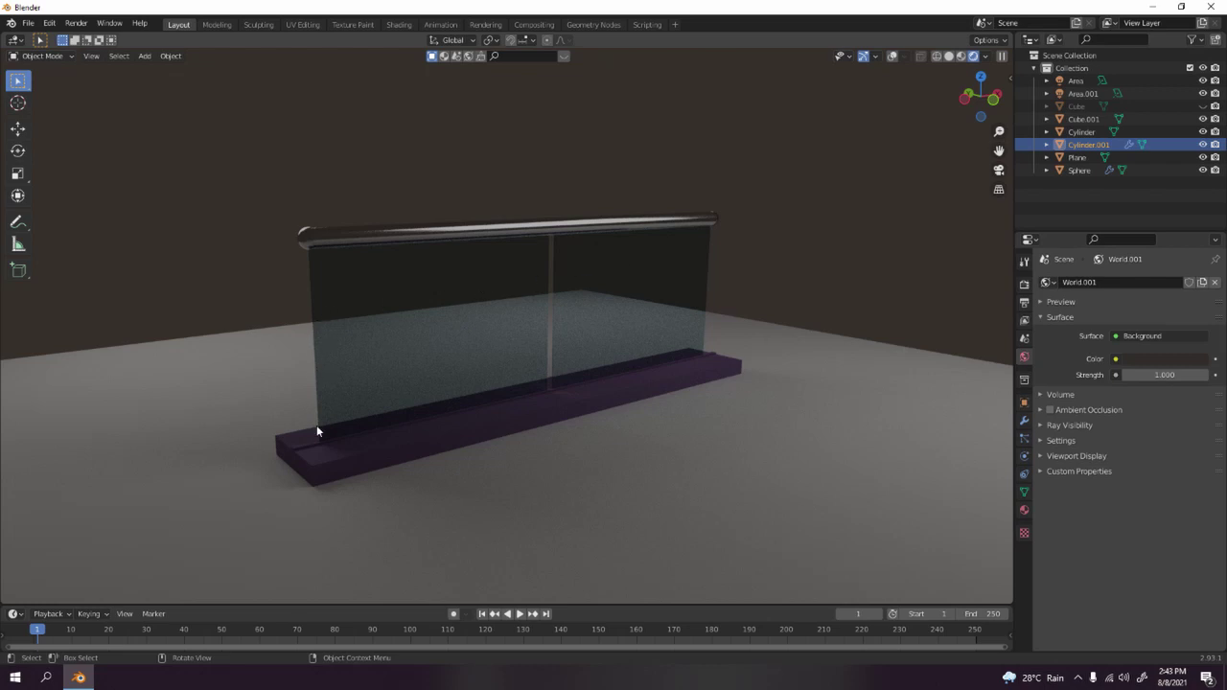
Start a new General file, discarding unsaved changes to the glass railing scene.
{"action": "key", "text": "ctrl+n"}
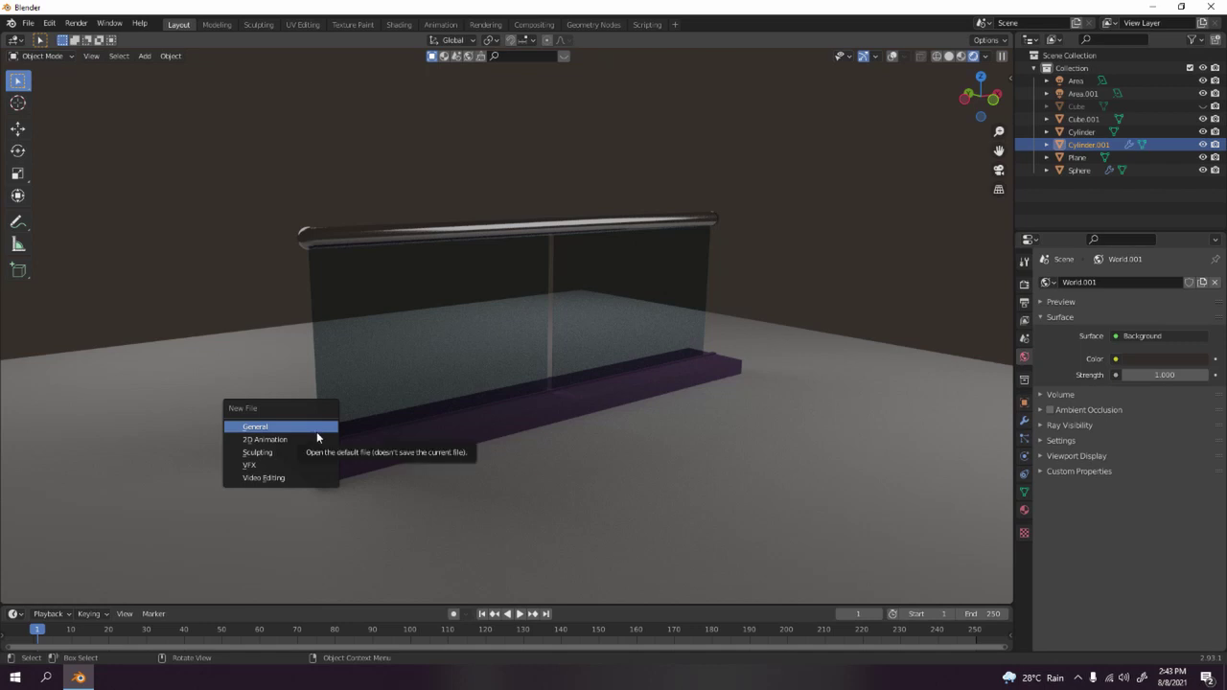
{"action": "left_click", "coordinate": [317, 429]}
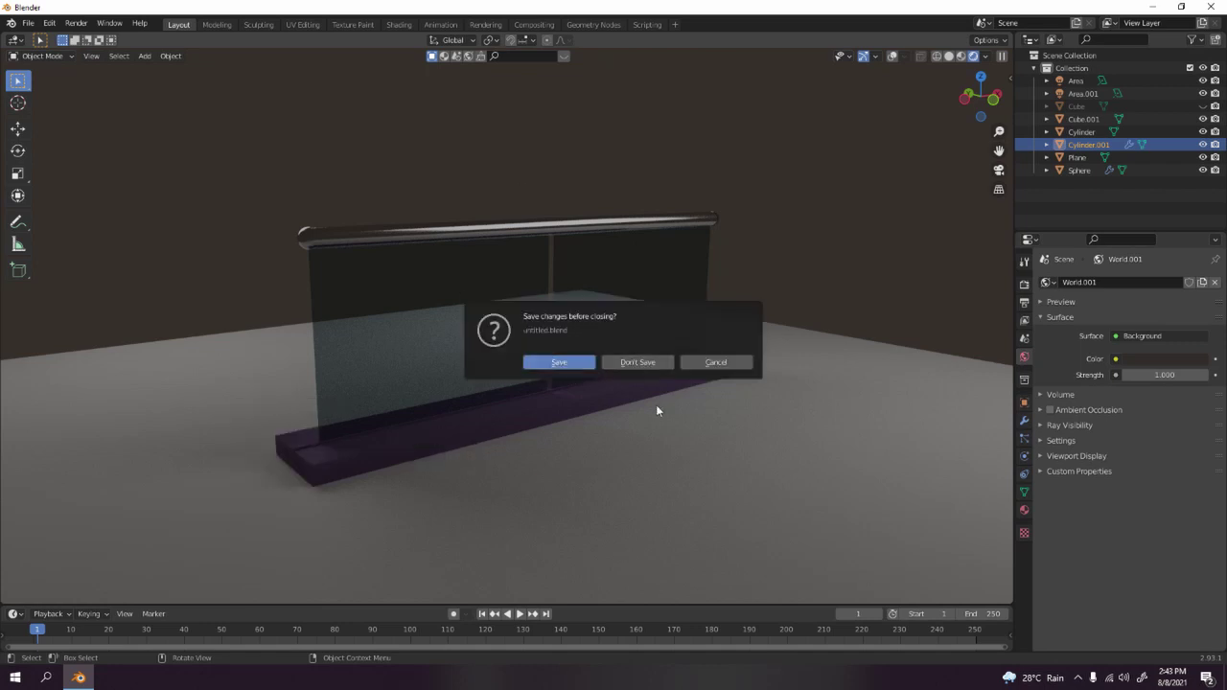
{"action": "left_click", "coordinate": [639, 363]}
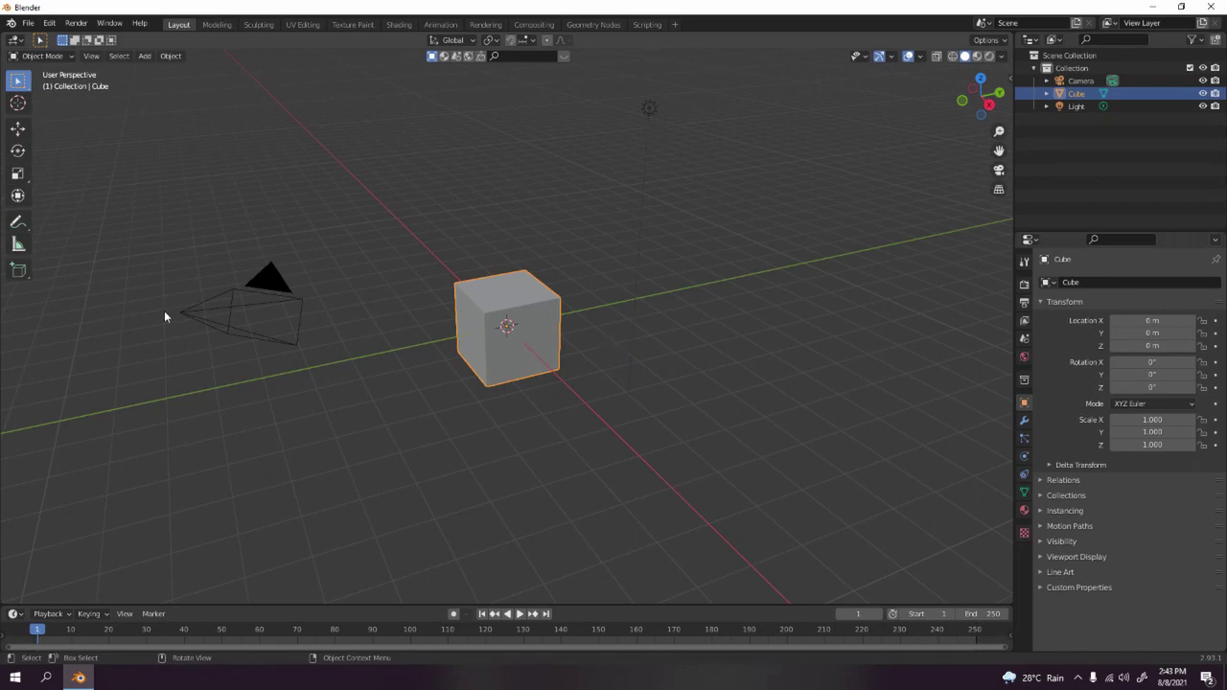
Delete the default camera and hide the light.
{"action": "left_click_drag", "start_coordinate": [185, 158], "coordinate": [702, 422]}
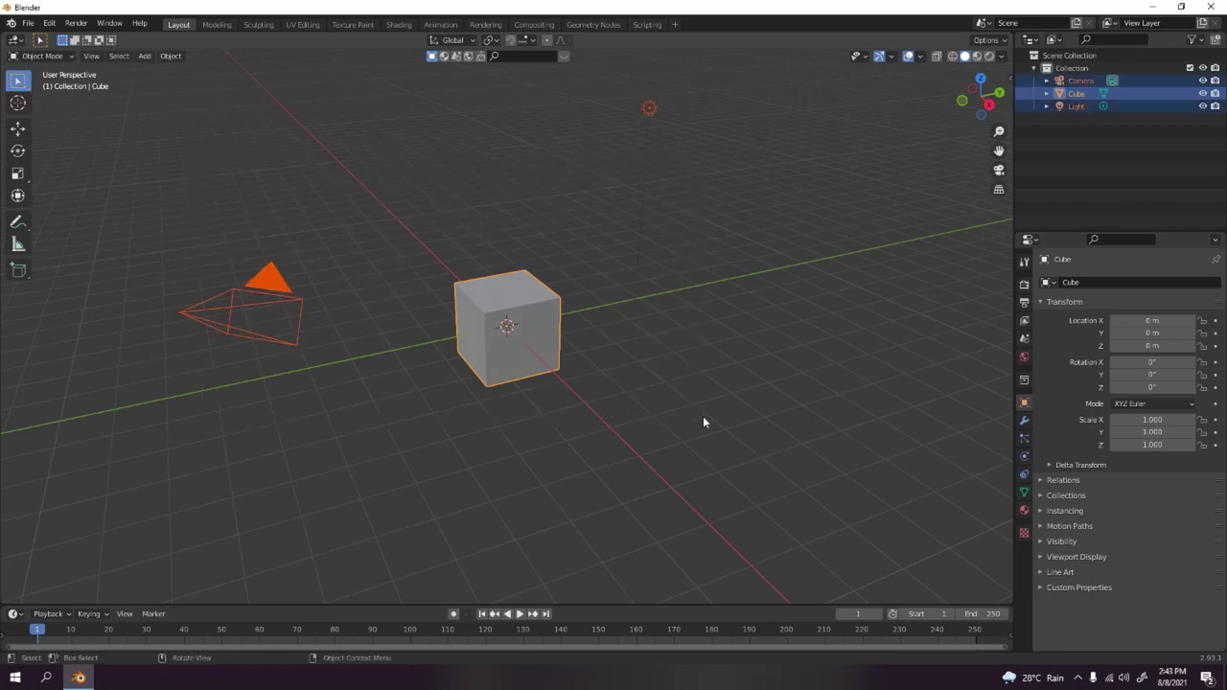
{"action": "left_click", "coordinate": [162, 277]}
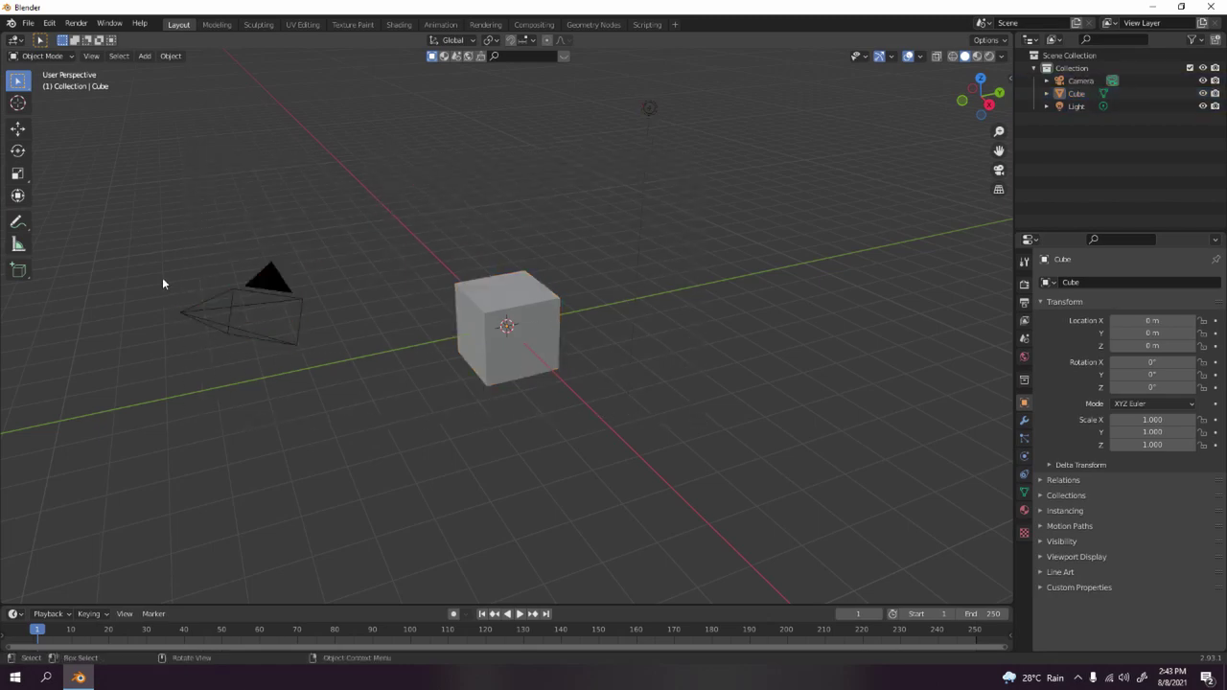
{"action": "left_click", "coordinate": [283, 343]}
{"action": "key", "text": "Delete"}
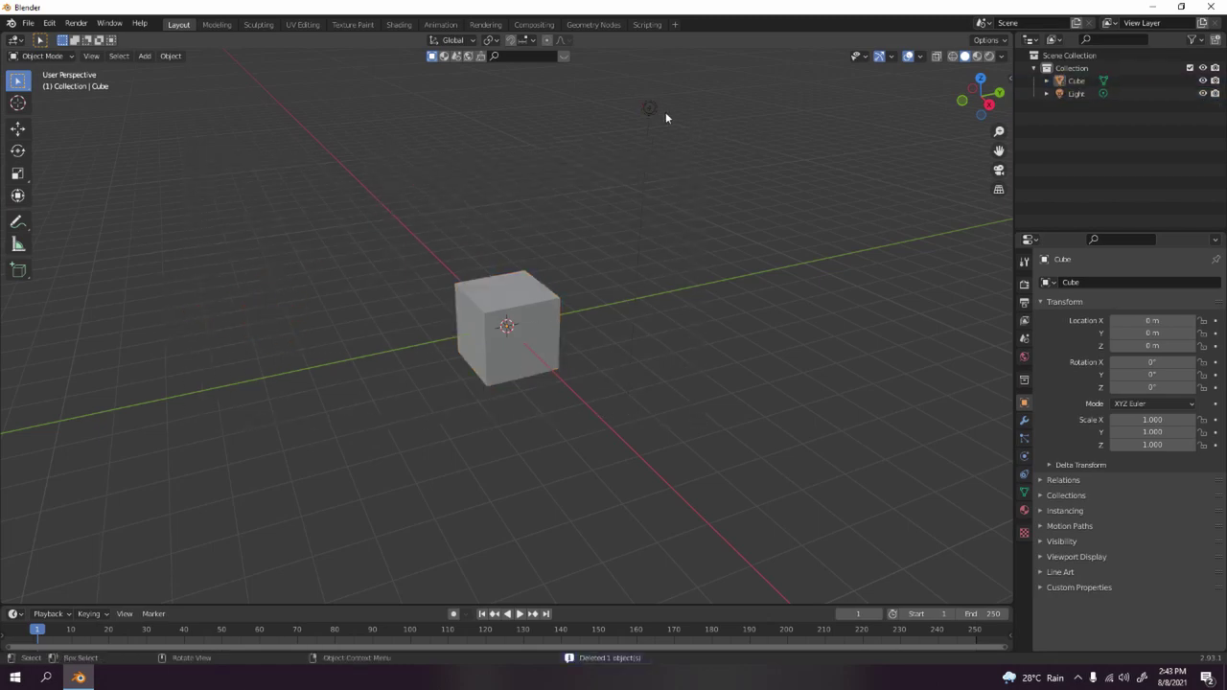
{"action": "left_click_drag", "start_coordinate": [556, 94], "coordinate": [751, 184]}
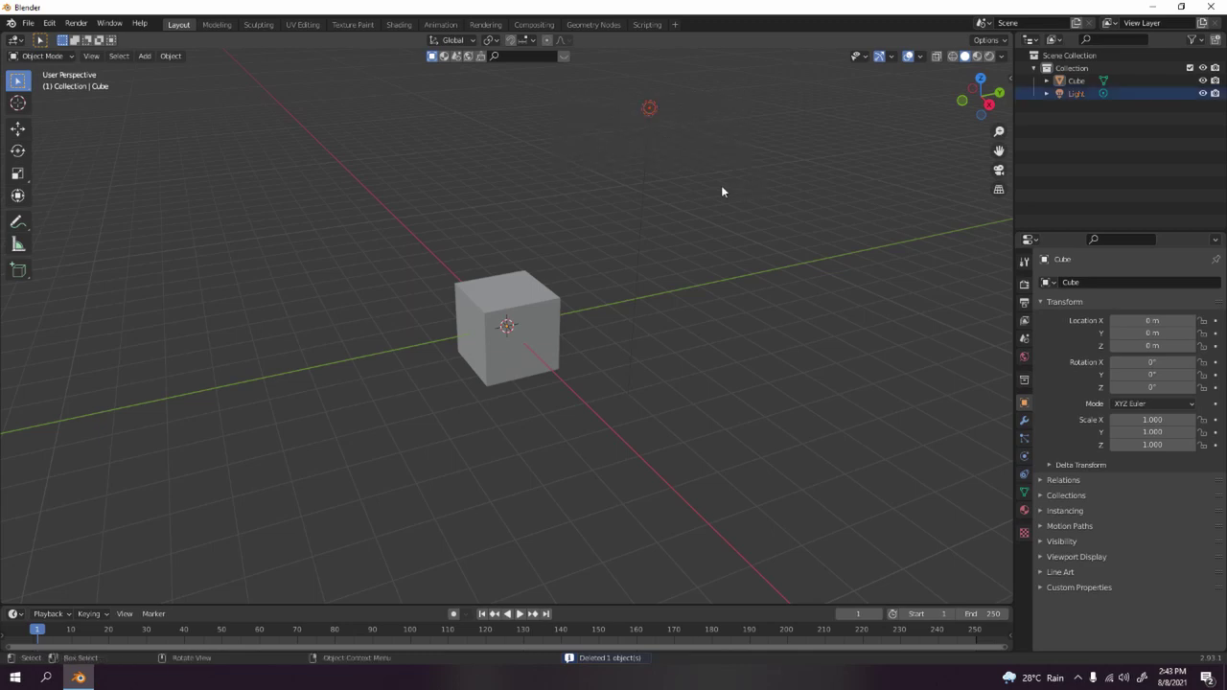
{"action": "key", "text": "h"}
Stretch the cube along the X axis in front view to a scale of about 5.98.
{"action": "left_click_drag", "start_coordinate": [383, 217], "coordinate": [640, 422]}
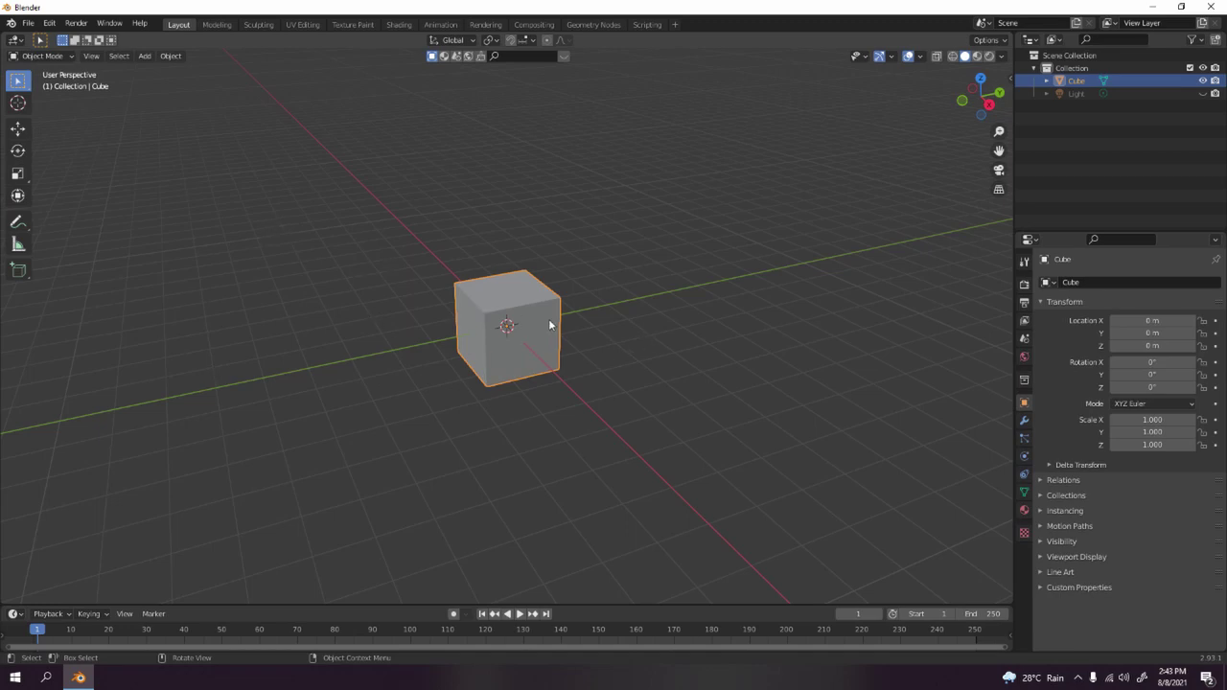
{"action": "mouse_move", "coordinate": [550, 323]}
{"action": "middle_mouse_down"}
{"action": "mouse_move", "coordinate": [600, 330]}
{"action": "mouse_move", "coordinate": [555, 343]}
{"action": "mouse_move", "coordinate": [545, 334]}
{"action": "middle_mouse_up"}
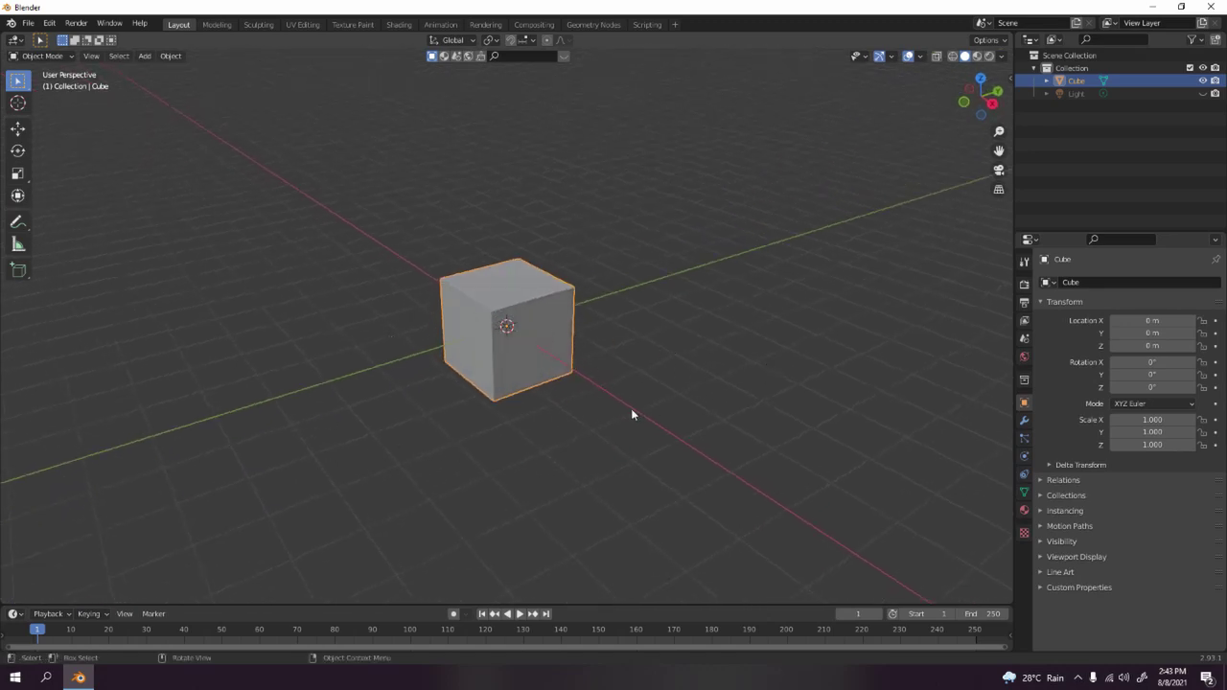
{"action": "left_click", "coordinate": [645, 260]}
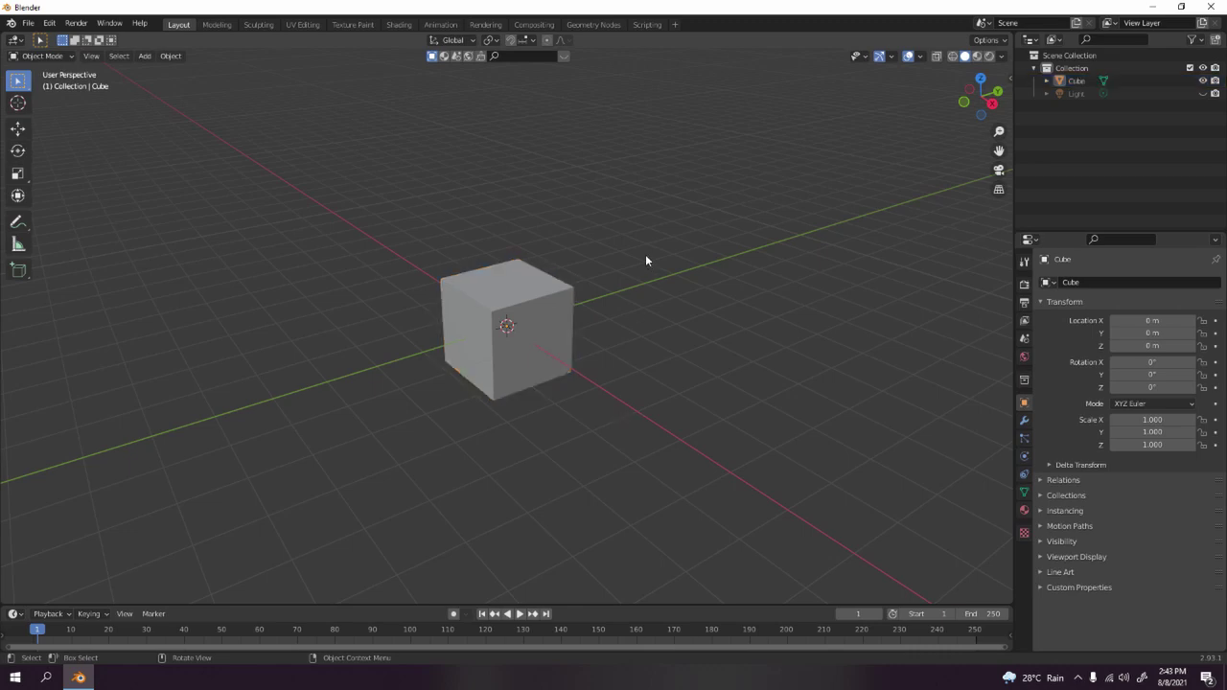
{"action": "left_click", "coordinate": [564, 303]}
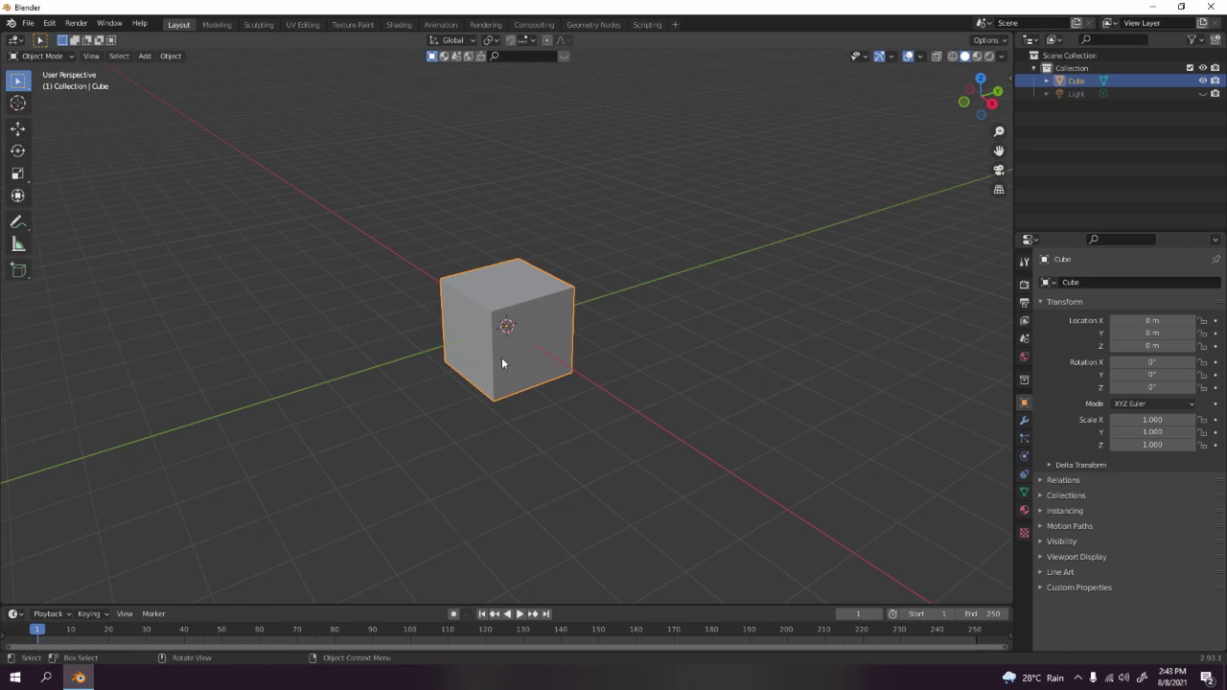
{"action": "key", "text": "KP_1"}
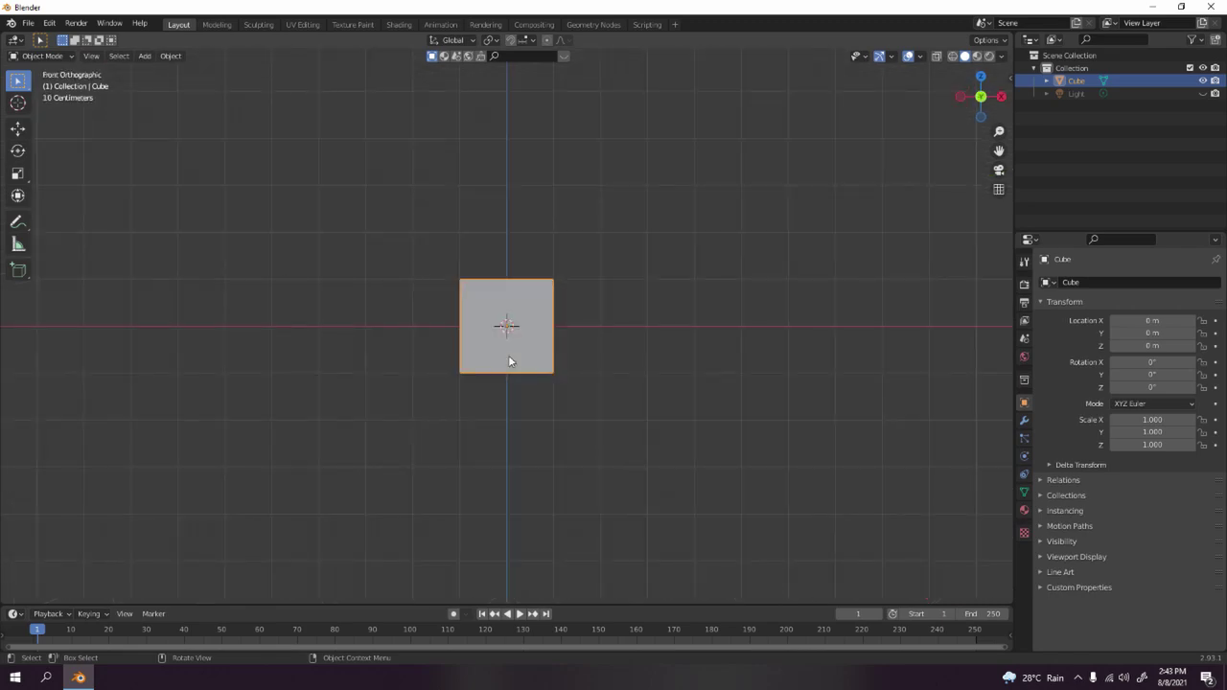
{"action": "middle_click_drag", "start_coordinate": [604, 299], "coordinate": [681, 328]}
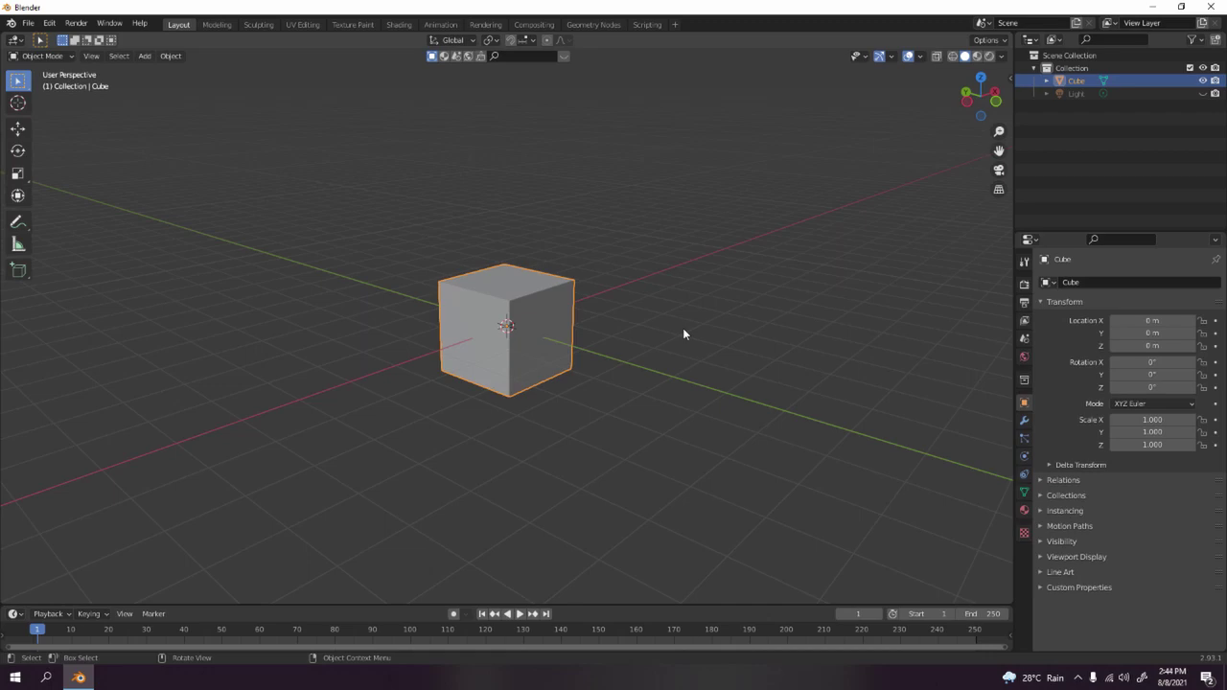
{"action": "key", "text": "KP_1"}
{"action": "scroll", "coordinate": [683, 328], "scroll_direction": "up", "scroll_amount": 1}
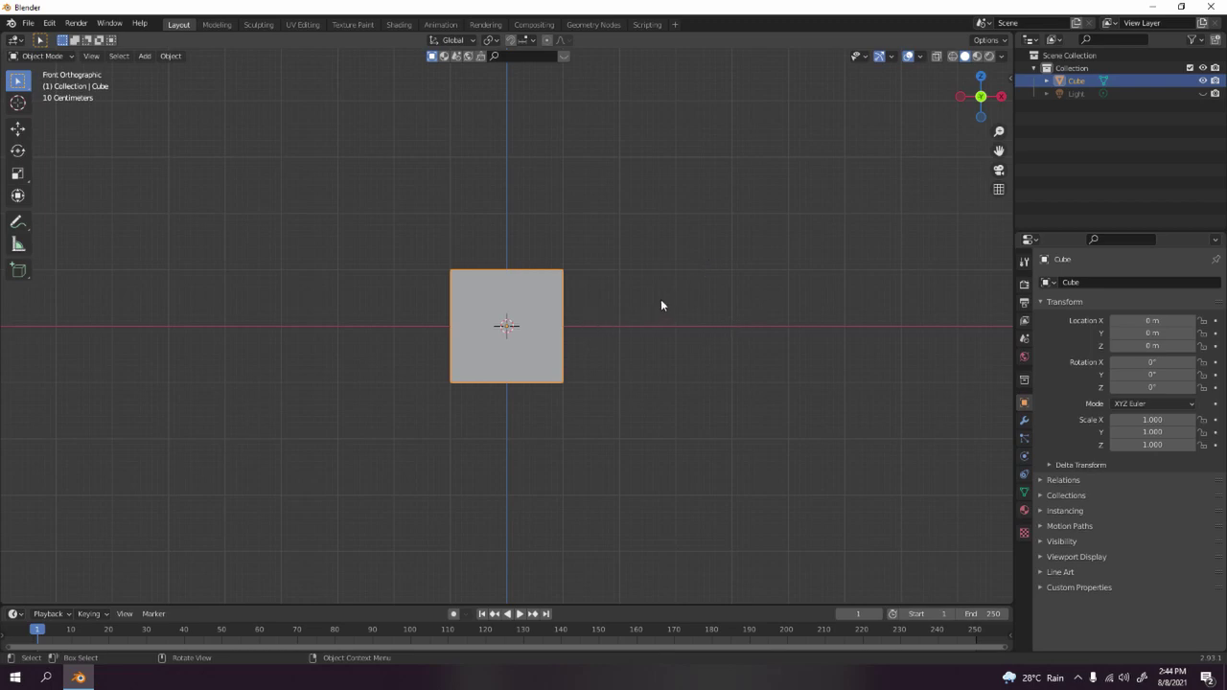
{"action": "key", "text": "s"}
{"action": "key", "text": "x"}
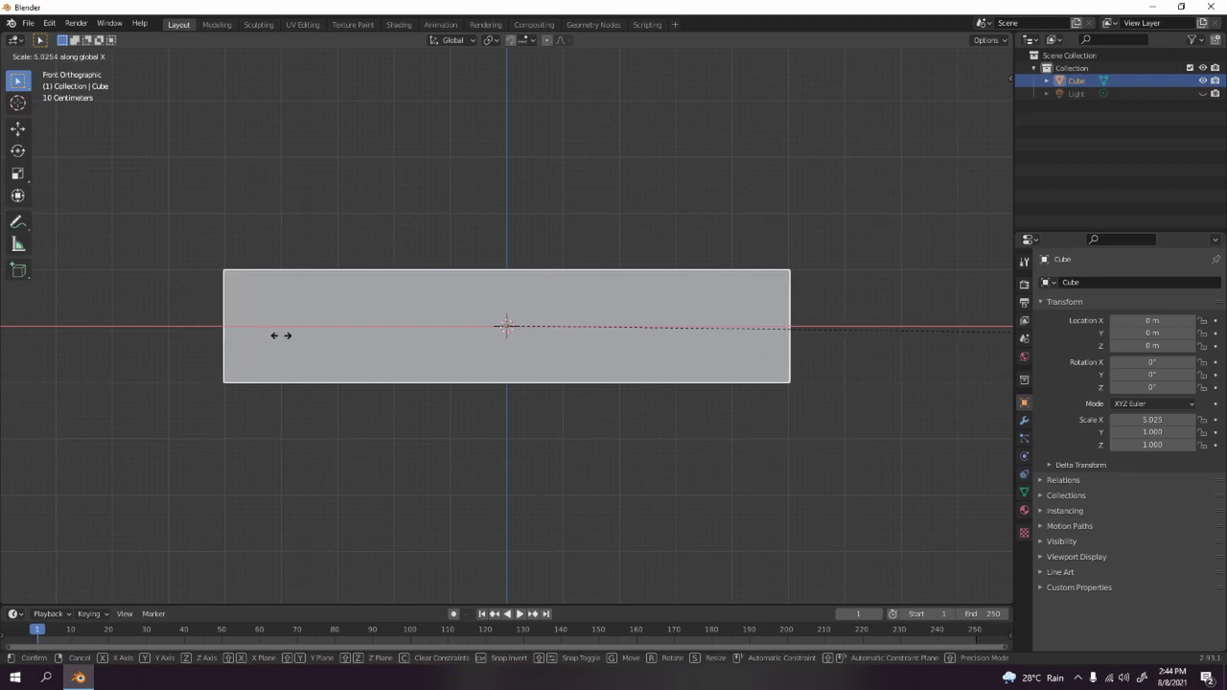
{"action": "left_click", "coordinate": [430, 334]}
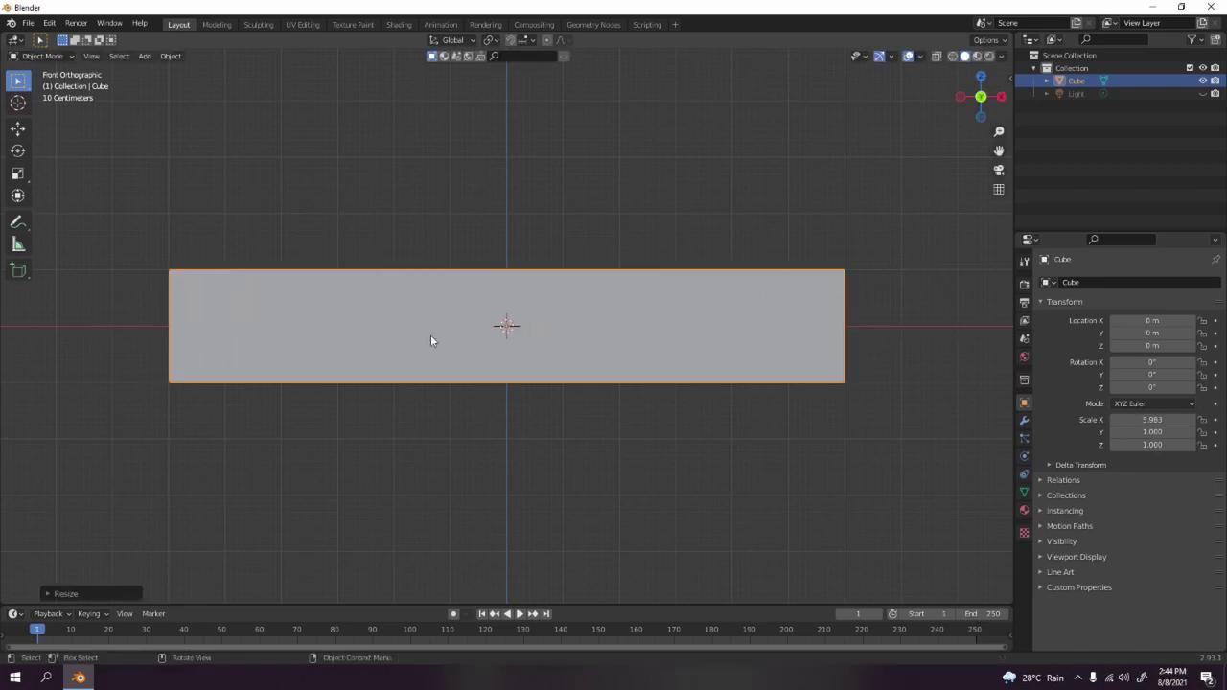
Shrink the whole block uniformly, to a scale of about 2.58 in X and 0.43 in Y and Z.
{"action": "middle_click_drag", "start_coordinate": [430, 334], "coordinate": [460, 400]}
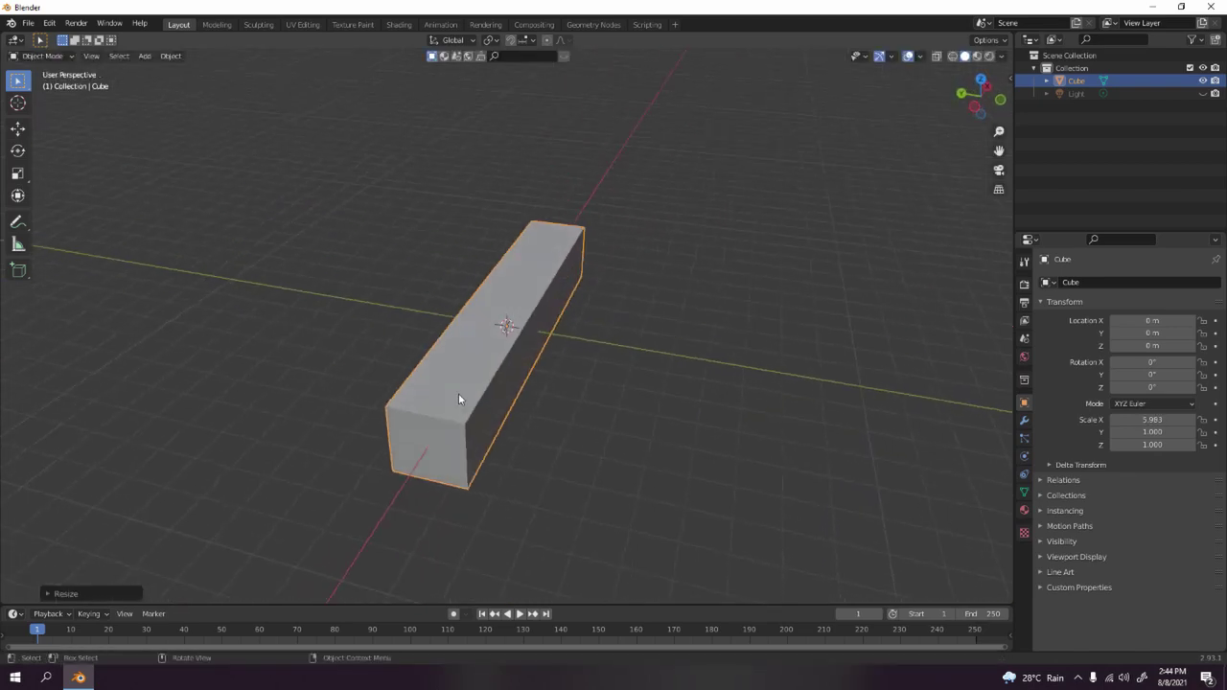
{"action": "scroll", "coordinate": [460, 399], "scroll_direction": "down", "scroll_amount": 4}
{"action": "middle_click_drag", "start_coordinate": [752, 388], "coordinate": [769, 378]}
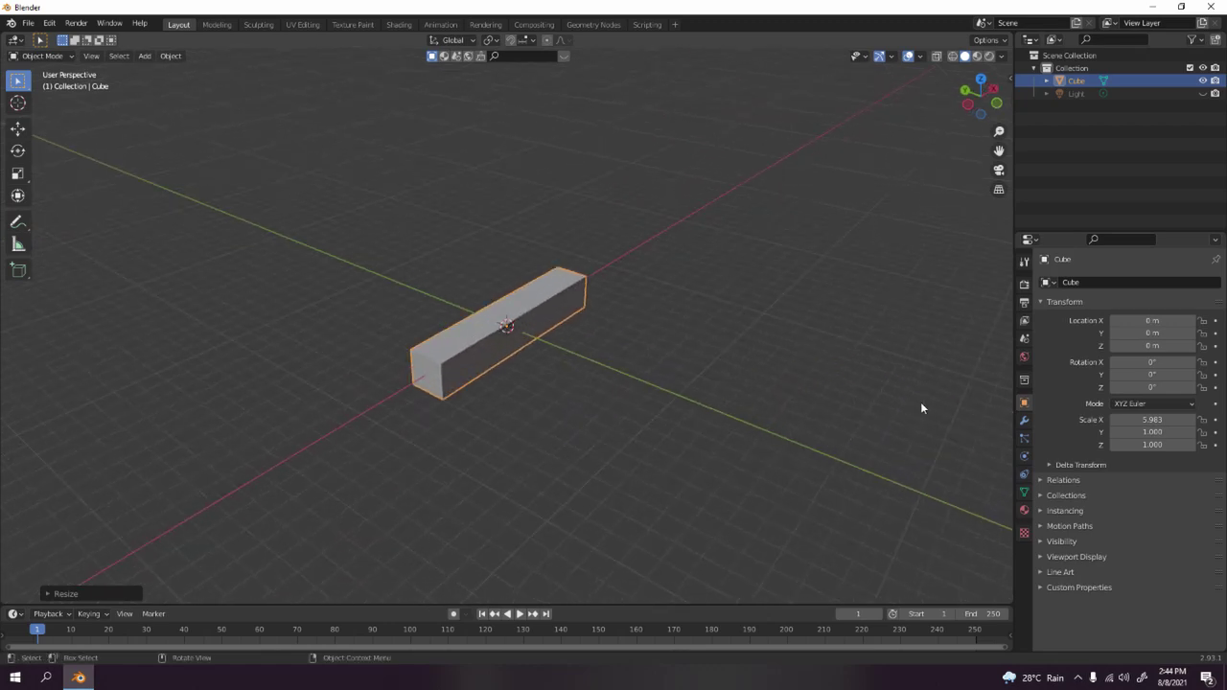
{"action": "key", "text": "s"}
{"action": "left_click", "coordinate": [686, 359]}
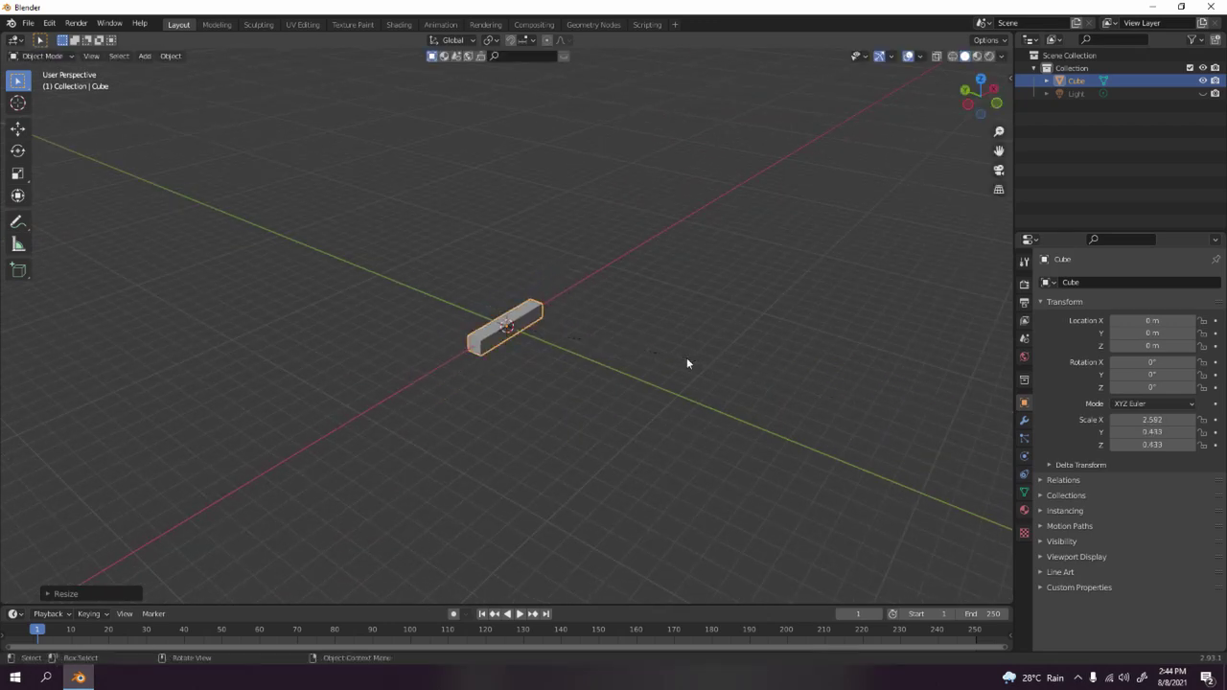
Lengthen the block along the X axis in front view to a scale of about 5.58.
{"action": "key", "text": "KP_1"}
{"action": "key", "text": "s"}
{"action": "key", "text": "x"}
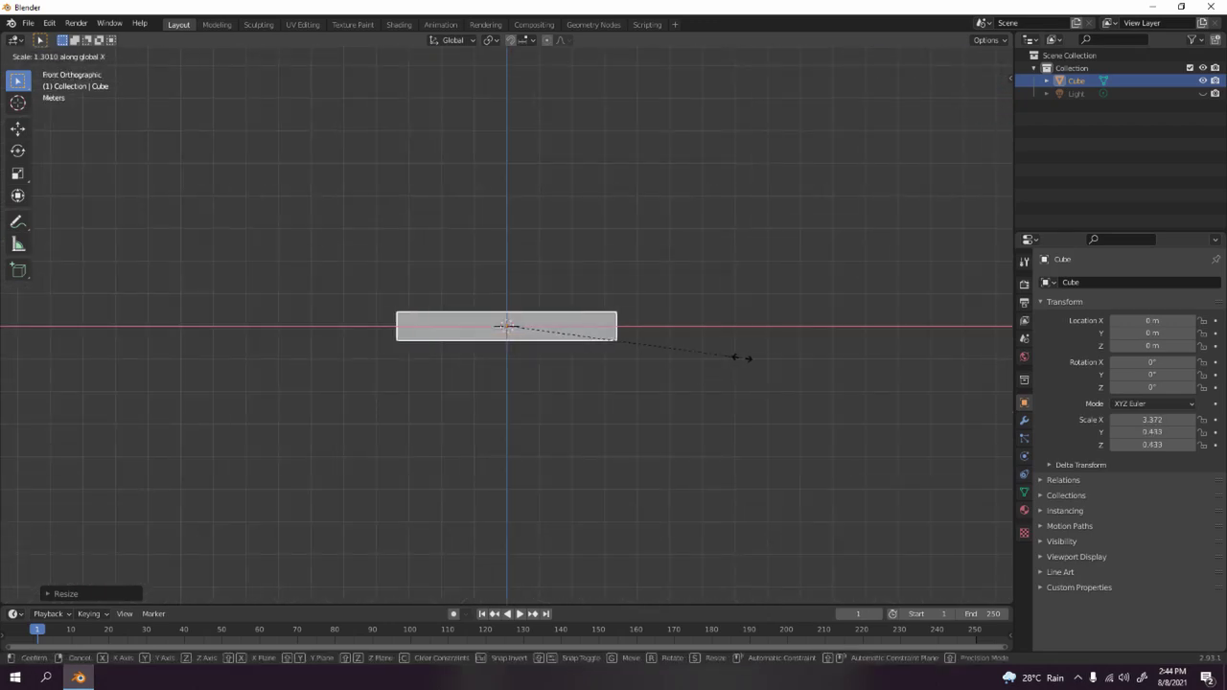
{"action": "left_click", "coordinate": [896, 372]}
Widen the block along the Y axis to a scale of about 0.985 and deselect it.
{"action": "middle_click_drag", "start_coordinate": [637, 285], "coordinate": [651, 379]}
{"action": "key", "text": "s"}
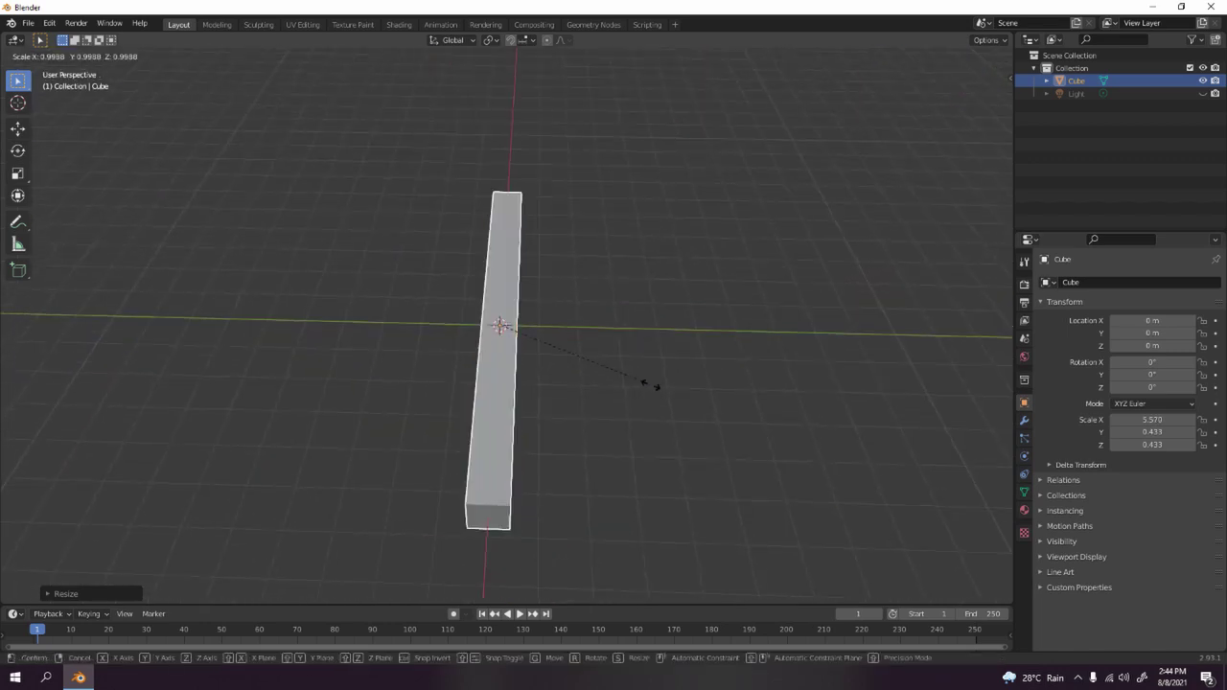
{"action": "key", "text": "y"}
{"action": "left_click", "coordinate": [860, 358]}
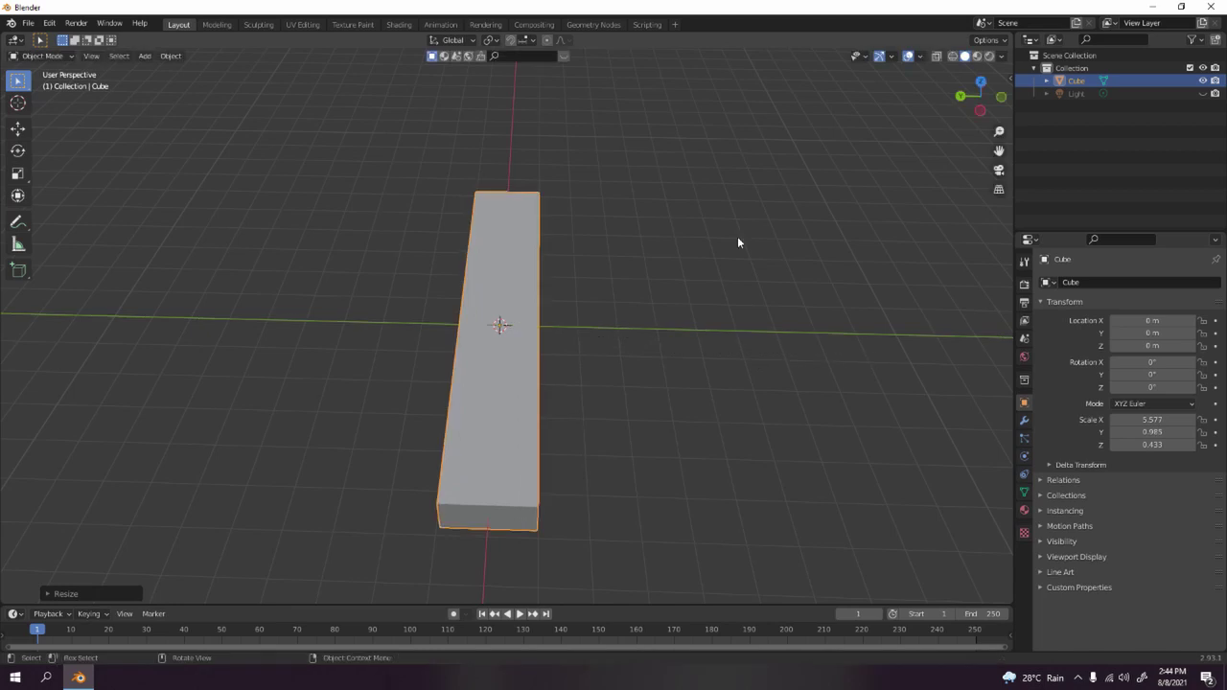
{"action": "left_click", "coordinate": [738, 243]}
Add a mesh cylinder at the centre of the block while in front view.
{"action": "middle_click_drag", "start_coordinate": [738, 243], "coordinate": [447, 211]}
{"action": "scroll", "coordinate": [495, 345], "scroll_direction": "down", "scroll_amount": 3}
{"action": "middle_click_drag", "start_coordinate": [496, 345], "coordinate": [543, 351]}
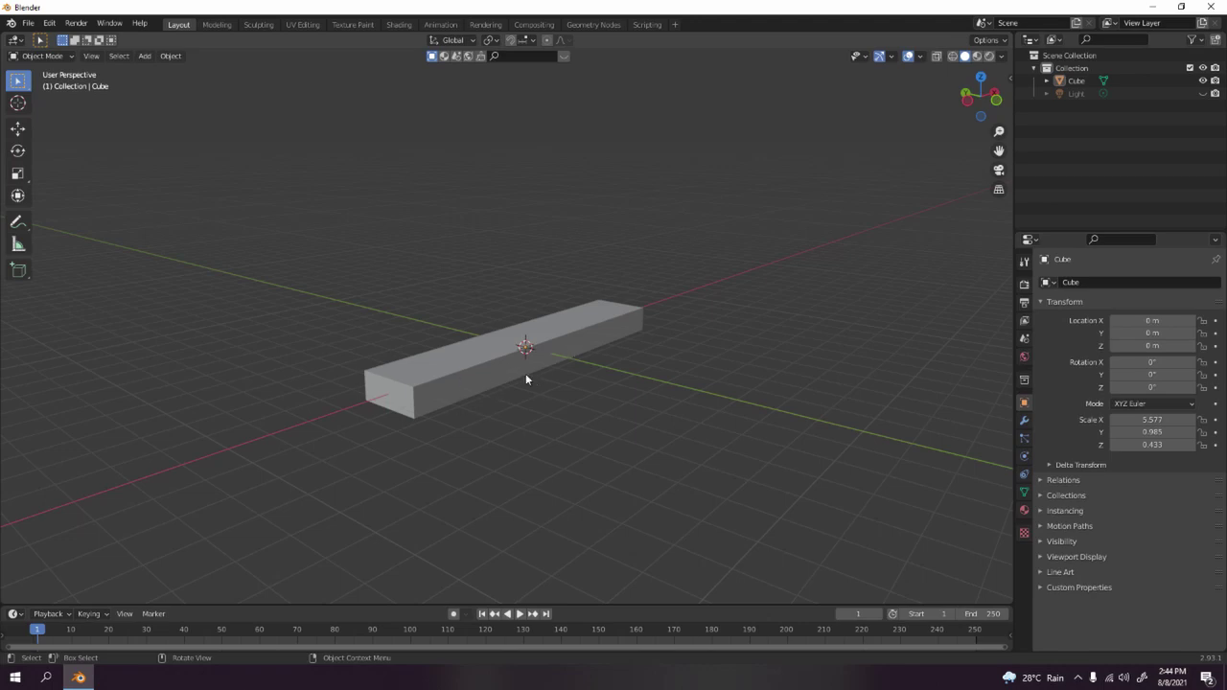
{"action": "scroll", "coordinate": [447, 370], "scroll_direction": "up", "scroll_amount": 2}
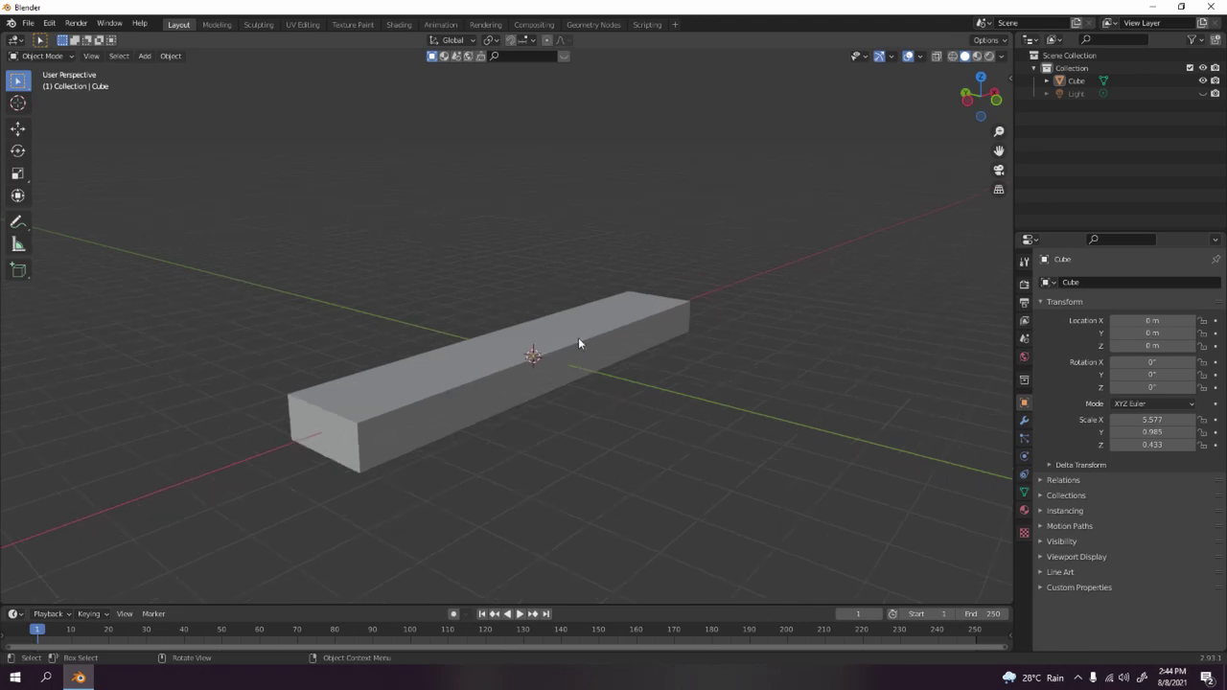
{"action": "key", "text": "KP_1"}
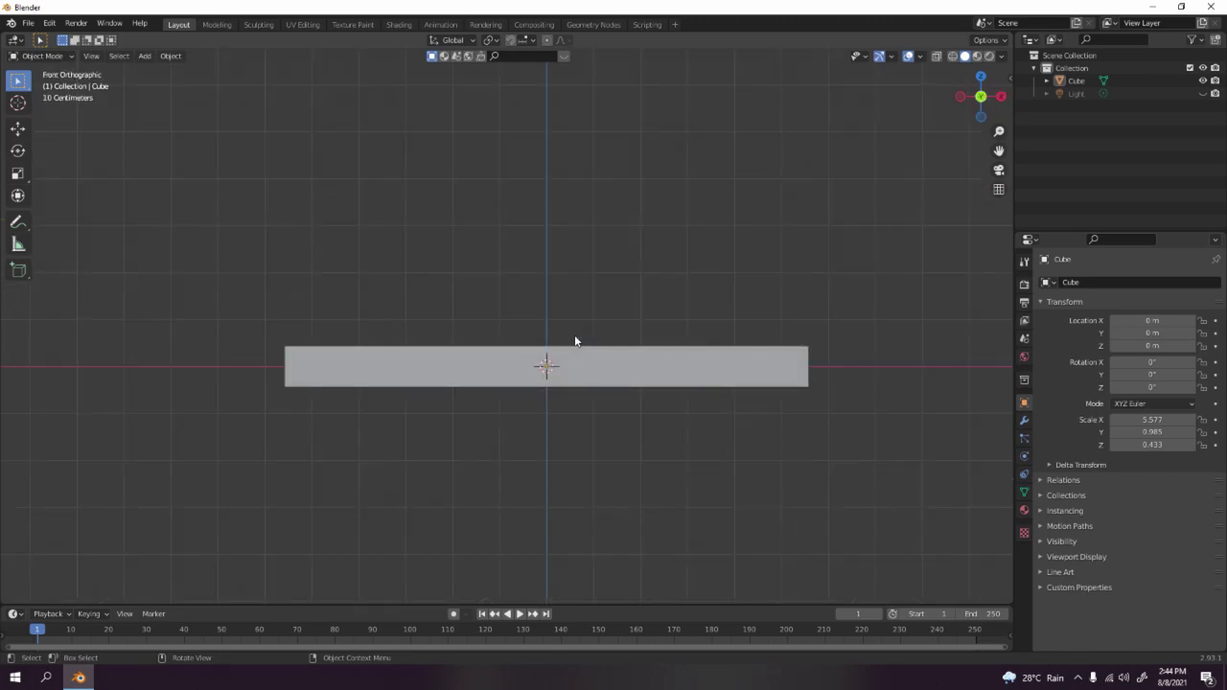
{"action": "scroll", "coordinate": [639, 342], "scroll_direction": "down", "scroll_amount": 2}
{"action": "key", "text": "shift+a"}
{"action": "mouse_move", "coordinate": [638, 343]}
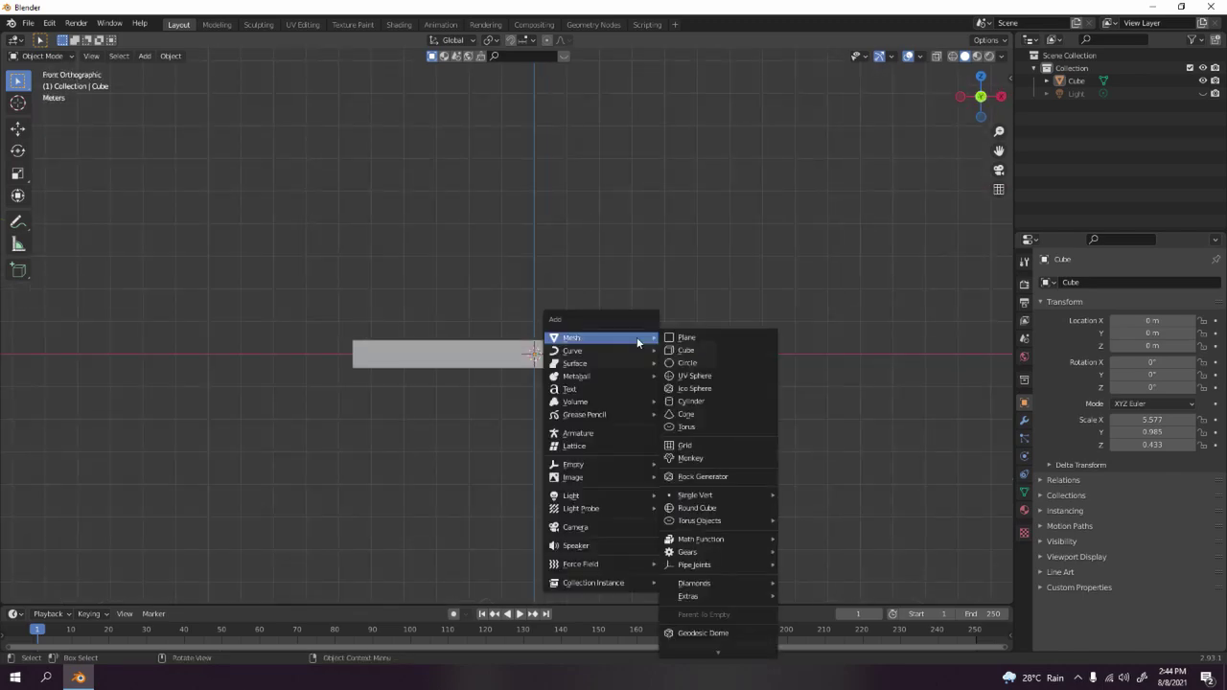
{"action": "left_click", "coordinate": [717, 401]}
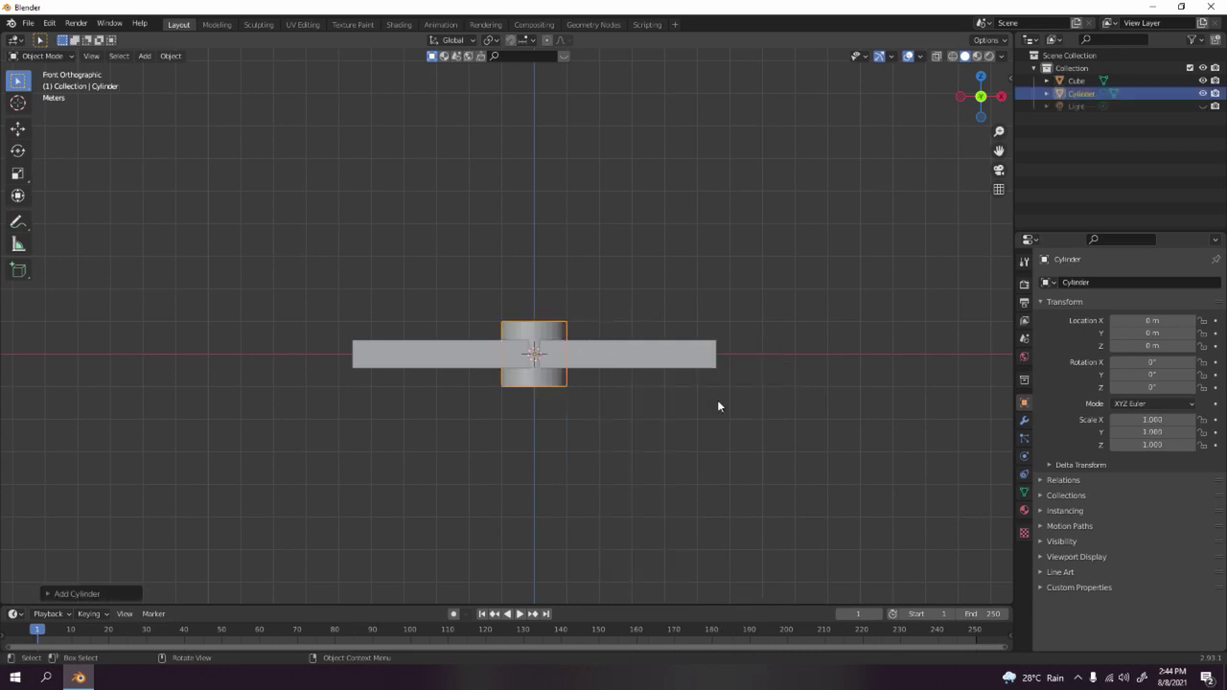
Raise the cylinder above the block by about 2.74 m along the Z axis.
{"action": "middle_click_drag", "start_coordinate": [717, 400], "coordinate": [652, 330]}
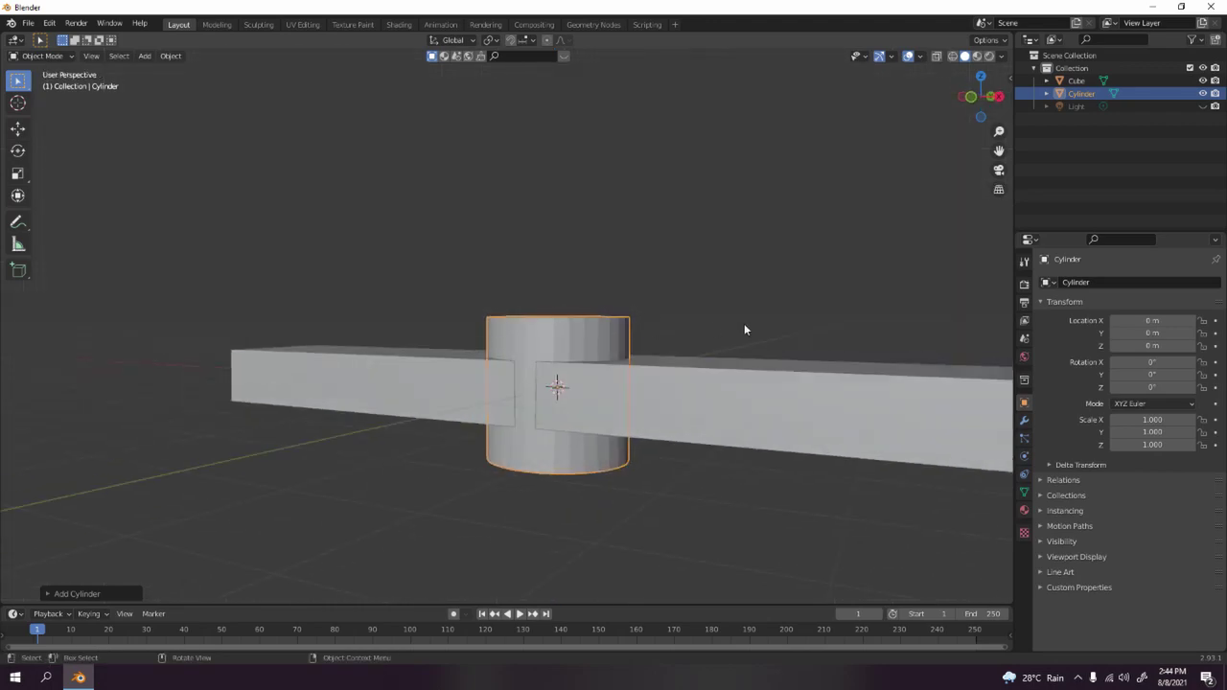
{"action": "key", "text": "KP_1"}
{"action": "key", "text": "g"}
{"action": "key", "text": "z"}
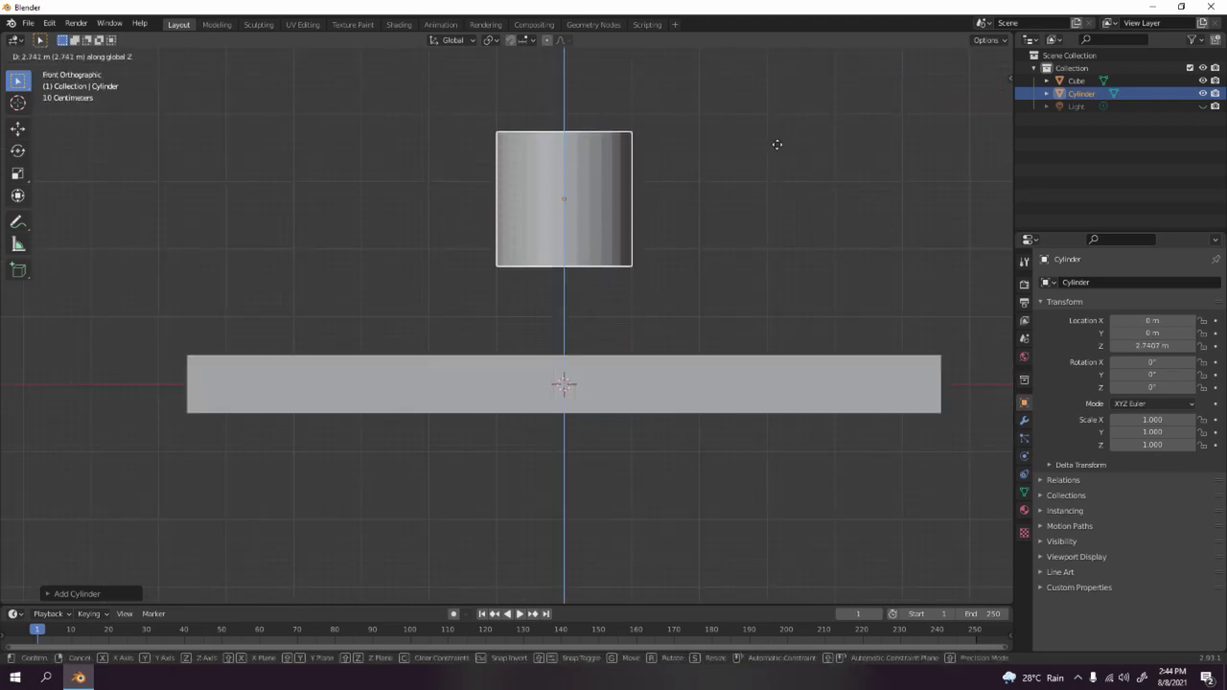
{"action": "left_click", "coordinate": [777, 144]}
Rotate the cylinder 90 degrees about the Y axis so it lies parallel to the block.
{"action": "key", "text": "KP_Decimal"}
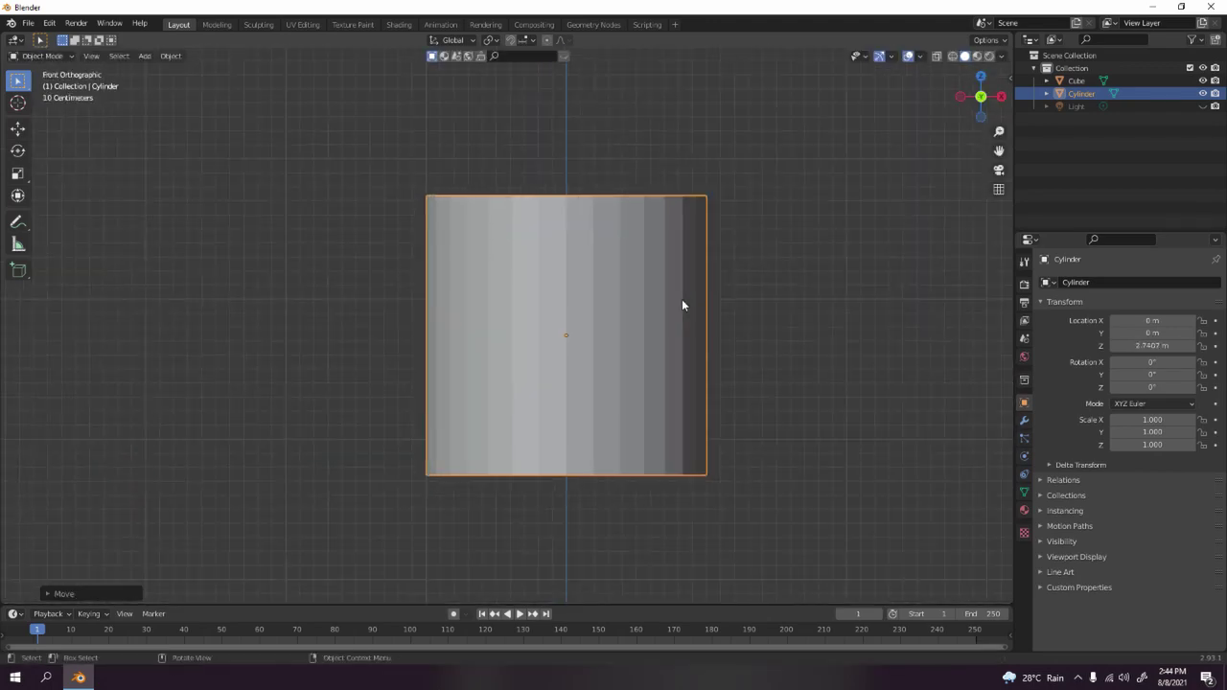
{"action": "key", "text": "r"}
{"action": "type", "text": "y"}
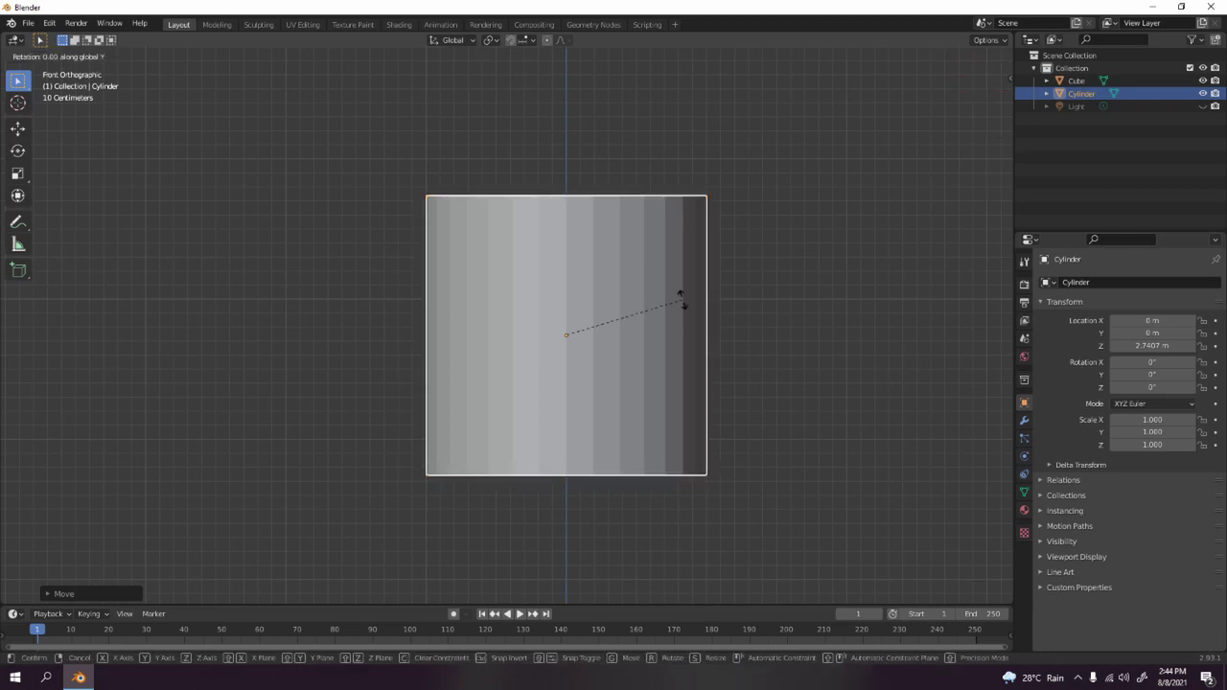
{"action": "type", "text": "90"}
{"action": "key", "text": "Return"}
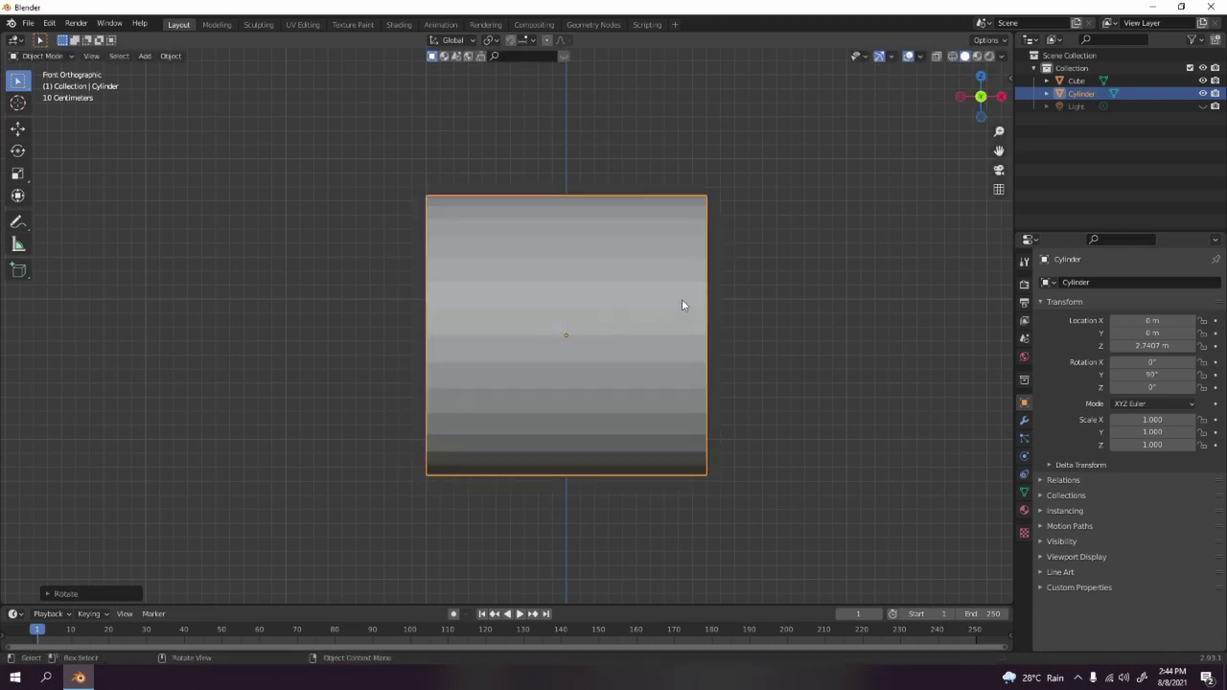
Enter Edit Mode on the cylinder and select the two lowest side faces along its underside.
{"action": "key", "text": "KP_3"}
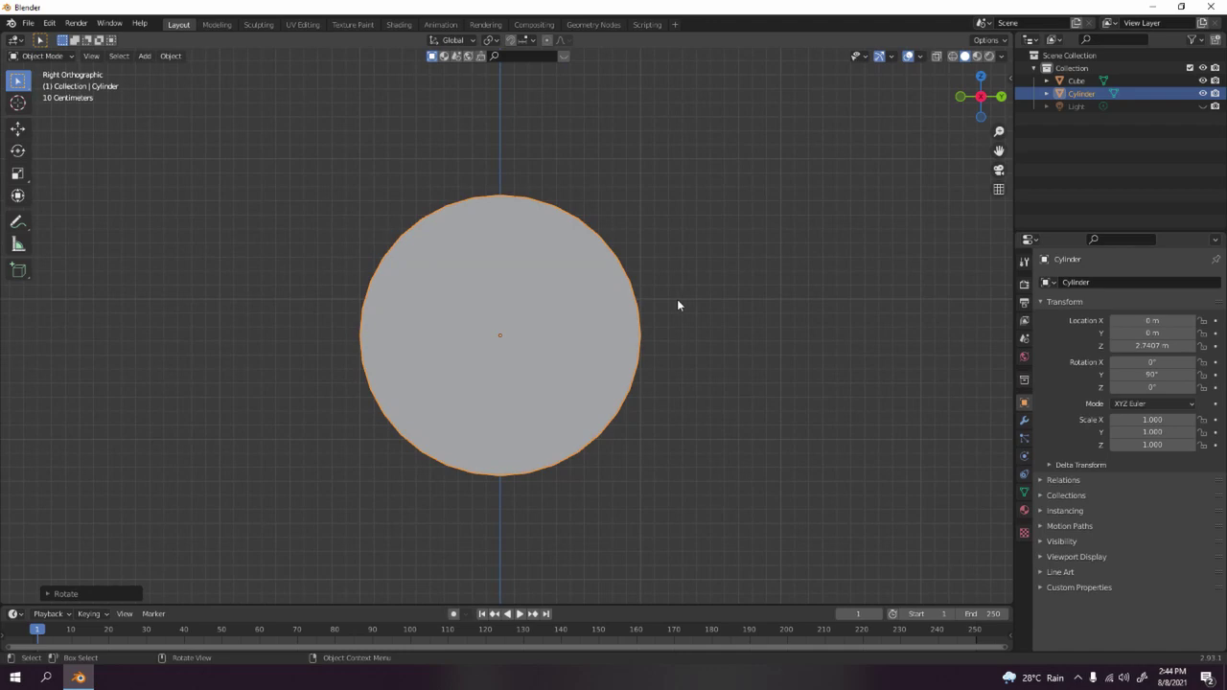
{"action": "scroll", "coordinate": [676, 299], "scroll_direction": "up", "scroll_amount": 3}
{"action": "scroll", "coordinate": [668, 192], "scroll_direction": "down", "scroll_amount": 3, "text": "shift"}
{"action": "scroll", "coordinate": [556, 338], "scroll_direction": "up", "scroll_amount": 3}
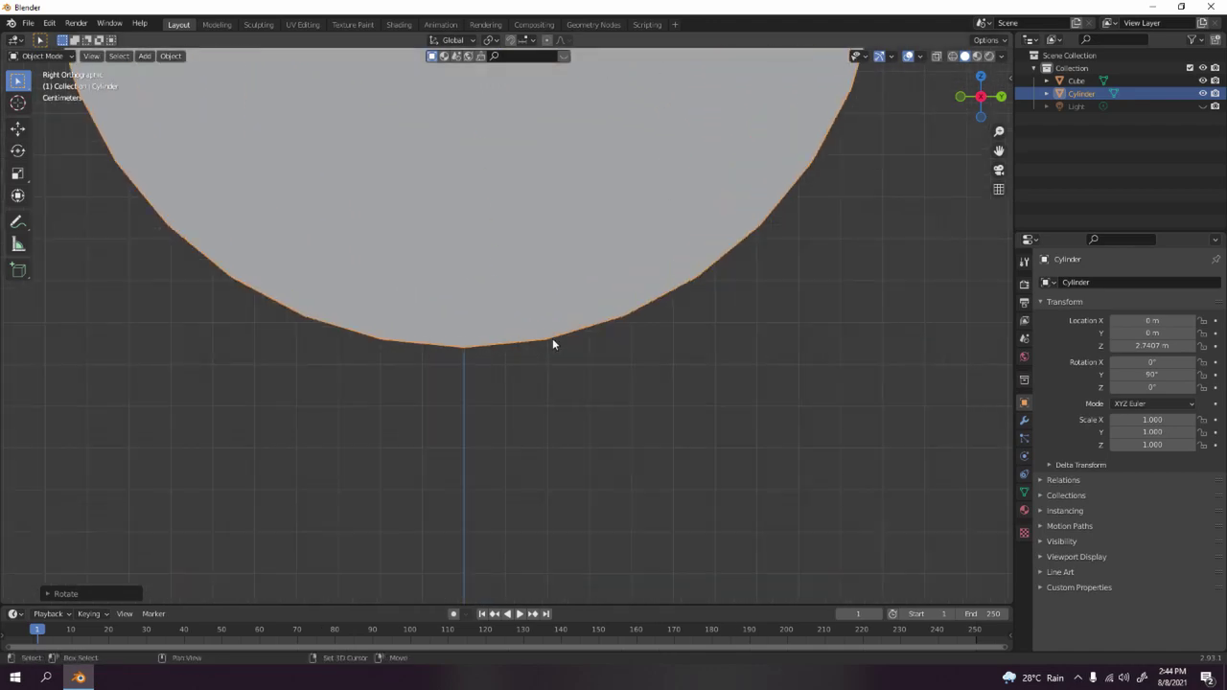
{"action": "middle_click_drag", "start_coordinate": [523, 364], "coordinate": [529, 304]}
{"action": "key", "text": "Tab"}
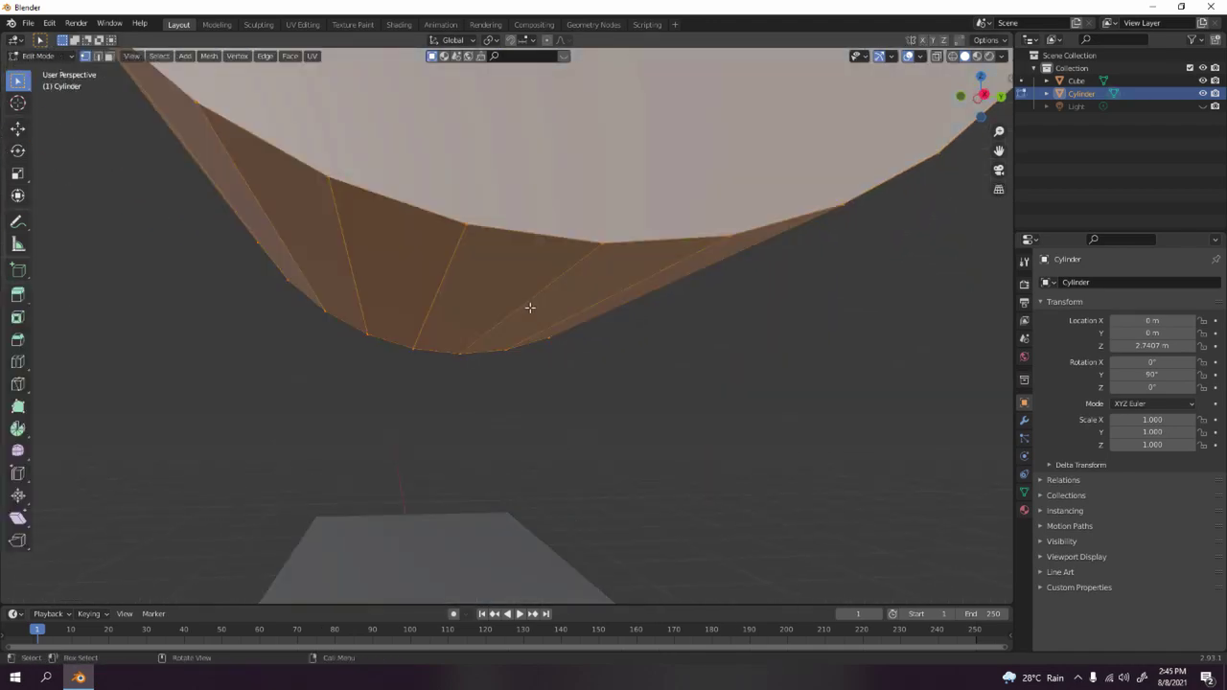
{"action": "left_click", "coordinate": [537, 307]}
{"action": "left_click", "coordinate": [575, 310], "text": "shift"}
{"action": "scroll", "coordinate": [579, 354], "scroll_direction": "down", "scroll_amount": 5}
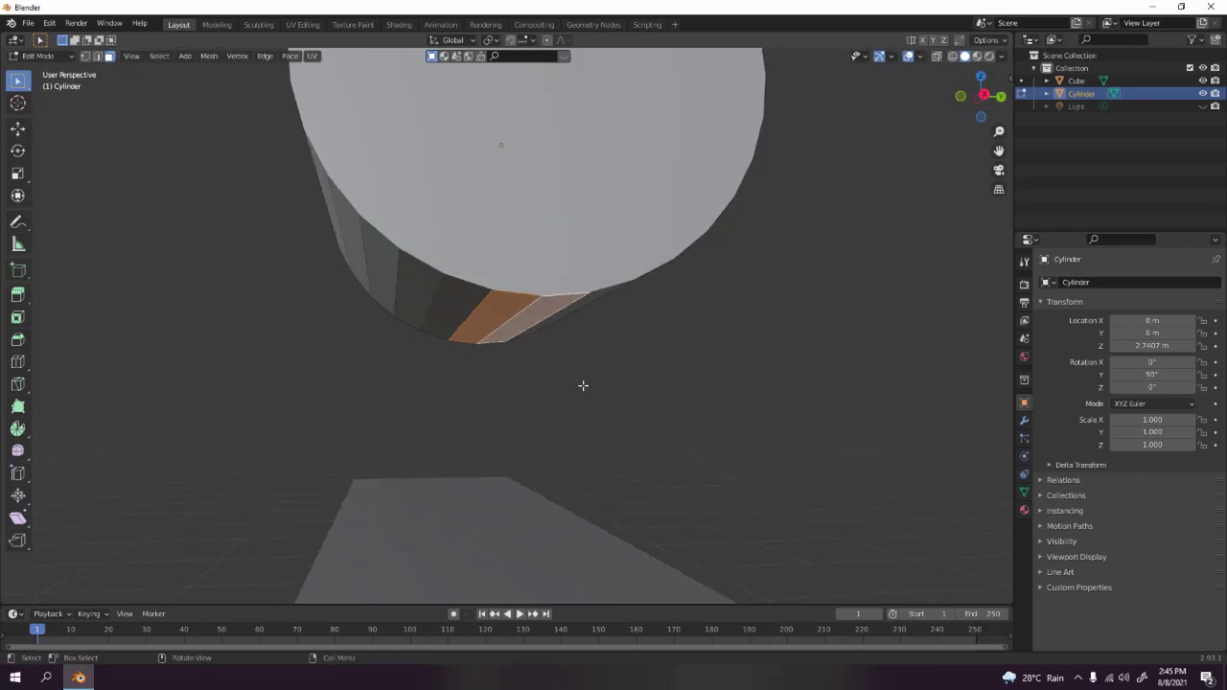
{"action": "middle_click_drag", "start_coordinate": [580, 384], "coordinate": [604, 412]}
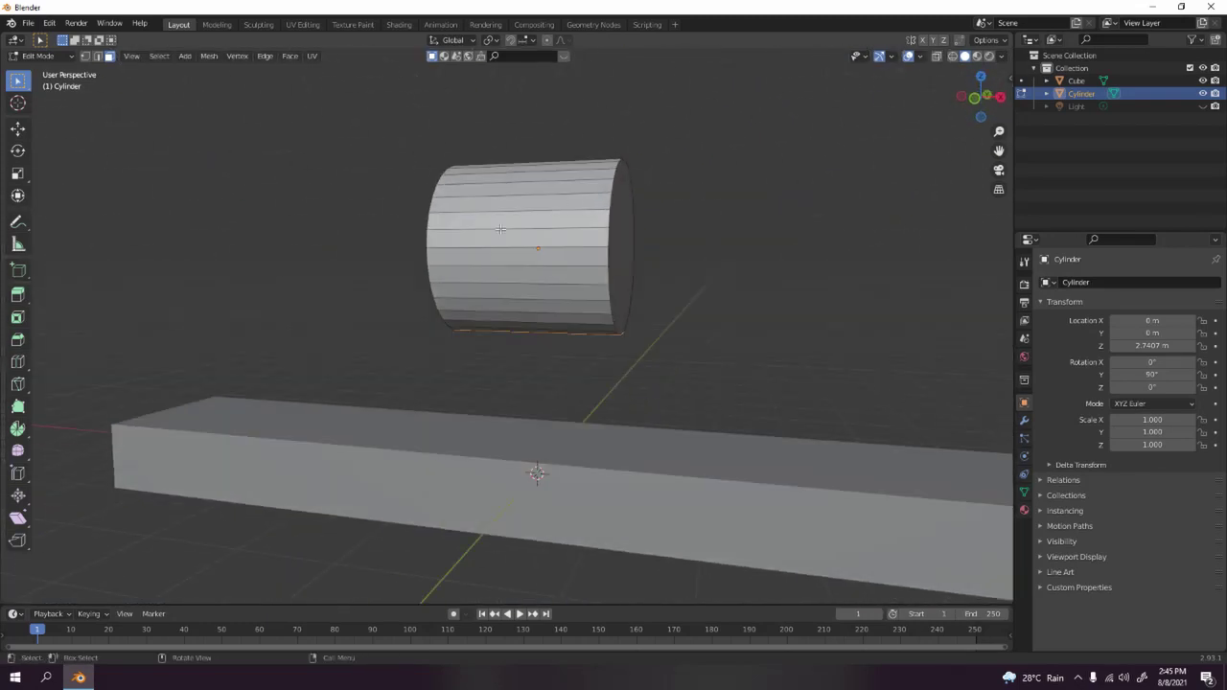
Dissolve the edge between the cylinder's two lowest faces and select the resulting single flat face.
{"action": "key", "text": "KP_3"}
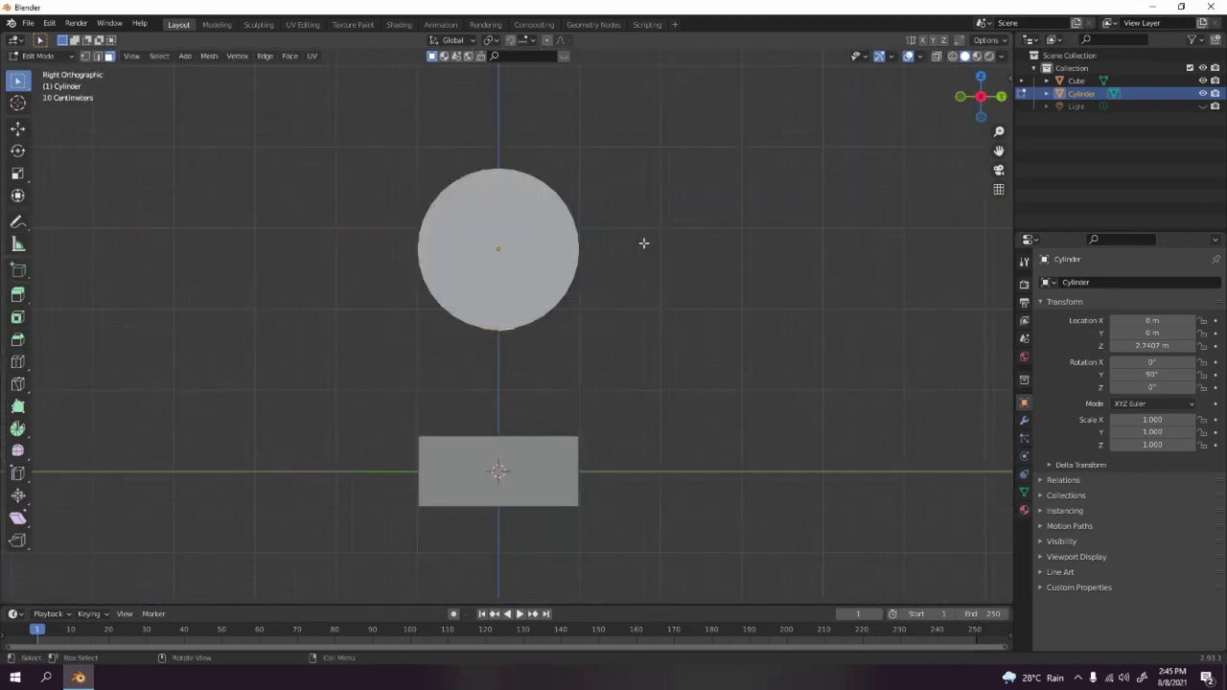
{"action": "scroll", "coordinate": [580, 351], "scroll_direction": "up", "scroll_amount": 6}
{"action": "scroll", "coordinate": [527, 341], "scroll_direction": "up", "scroll_amount": 2}
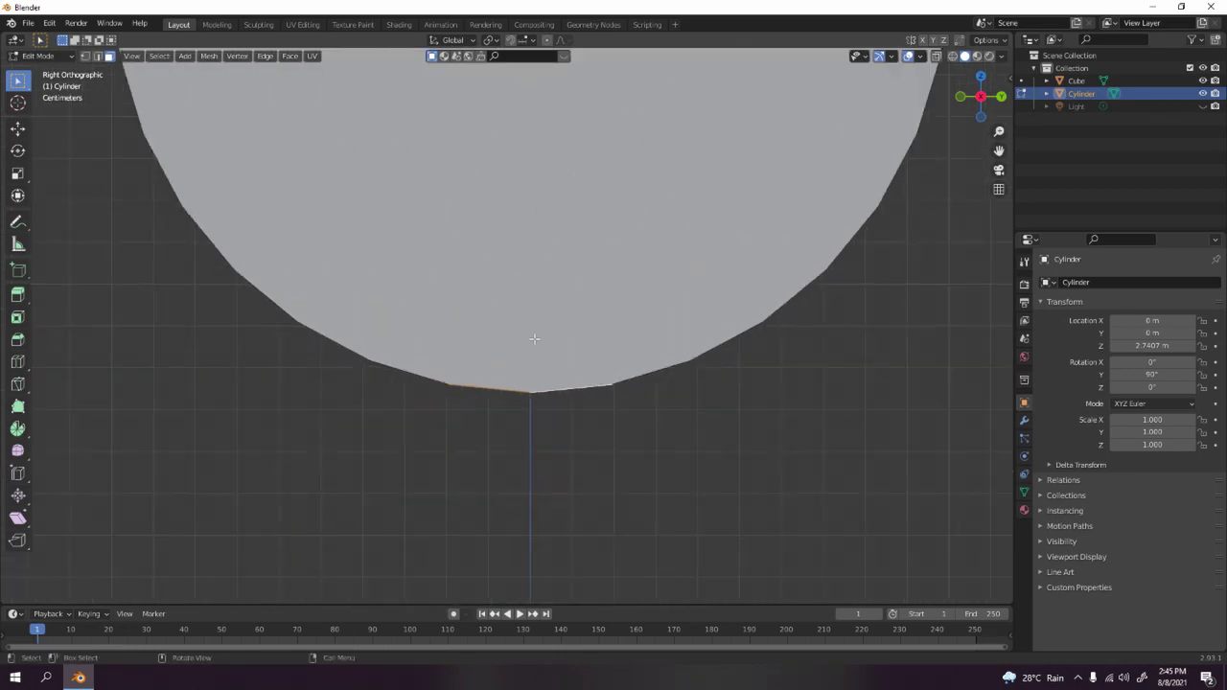
{"action": "scroll", "coordinate": [675, 376], "scroll_direction": "up", "scroll_amount": 2, "text": "shift"}
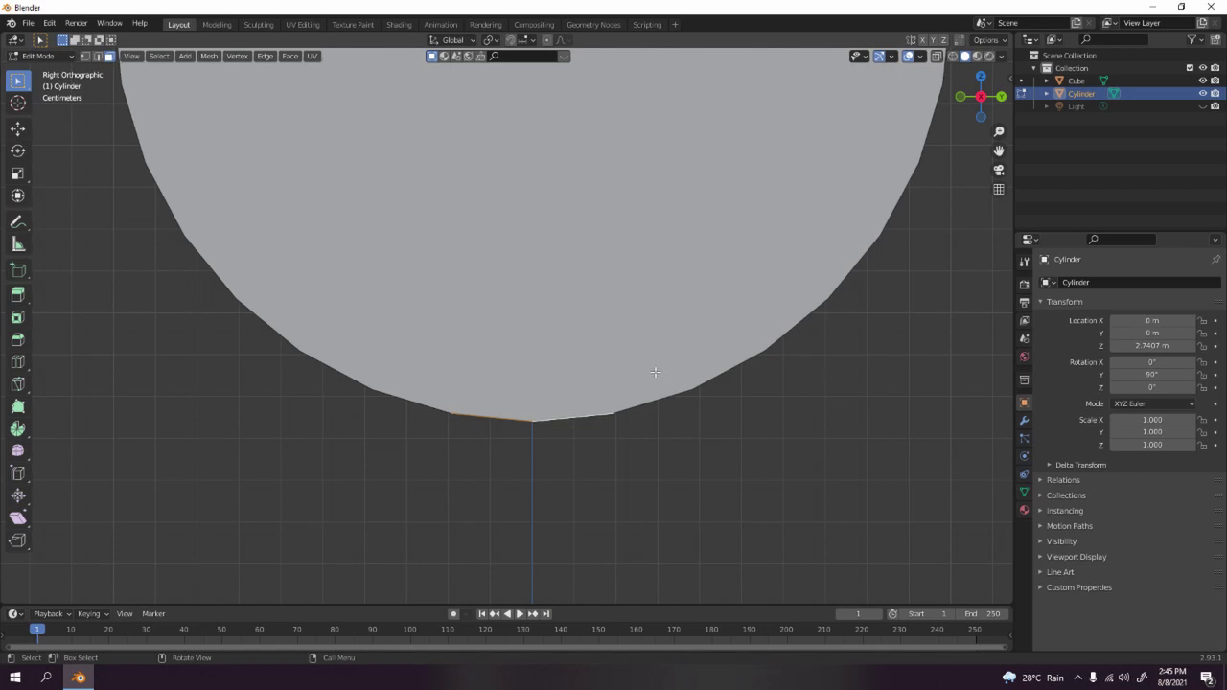
{"action": "middle_click_drag", "start_coordinate": [630, 447], "coordinate": [601, 406]}
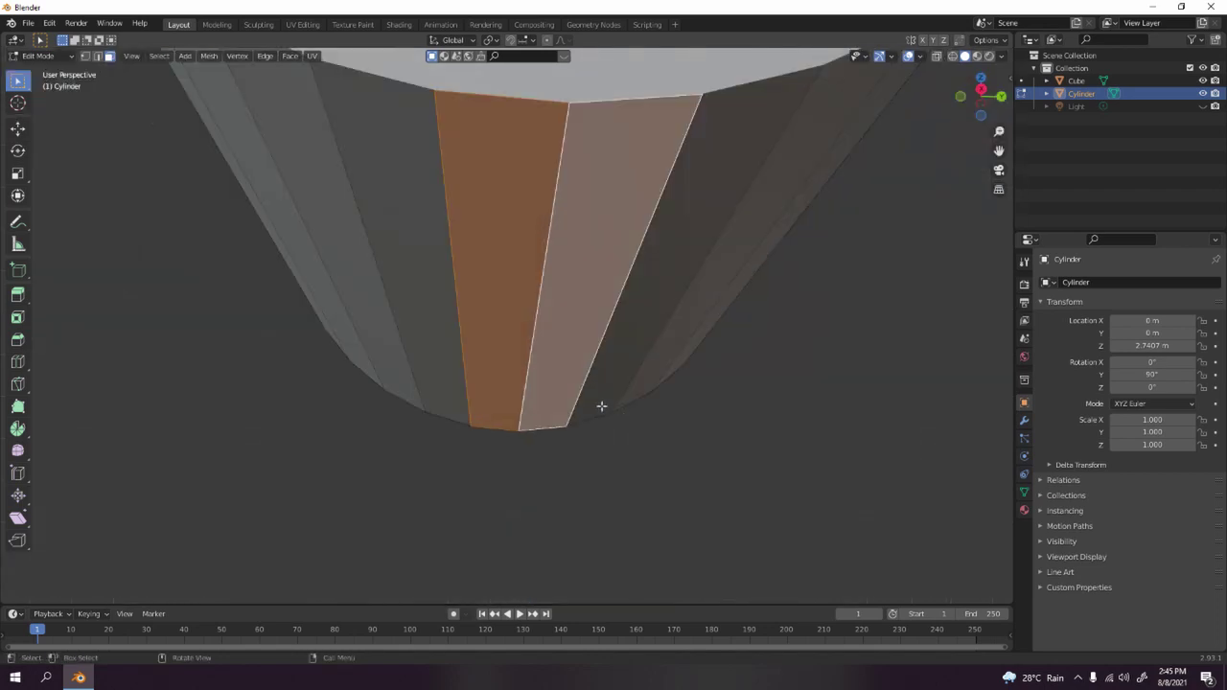
{"action": "key", "text": "2"}
{"action": "left_click", "coordinate": [540, 353]}
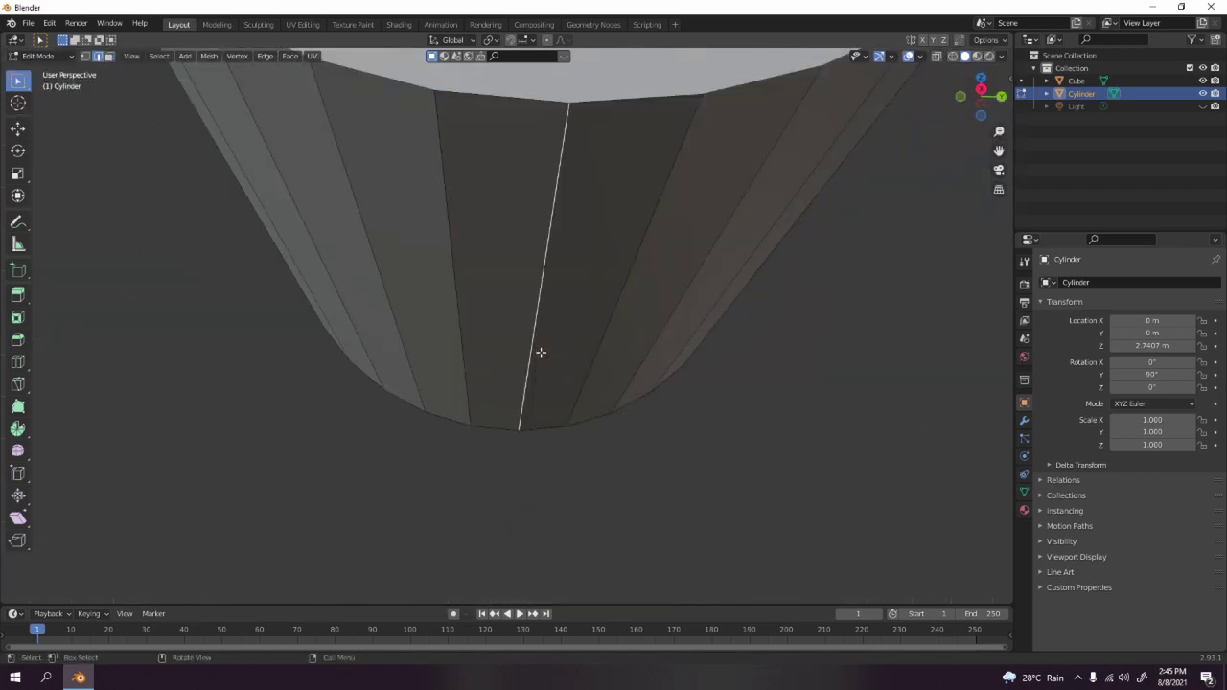
{"action": "scroll", "coordinate": [542, 352], "scroll_direction": "down", "scroll_amount": 3}
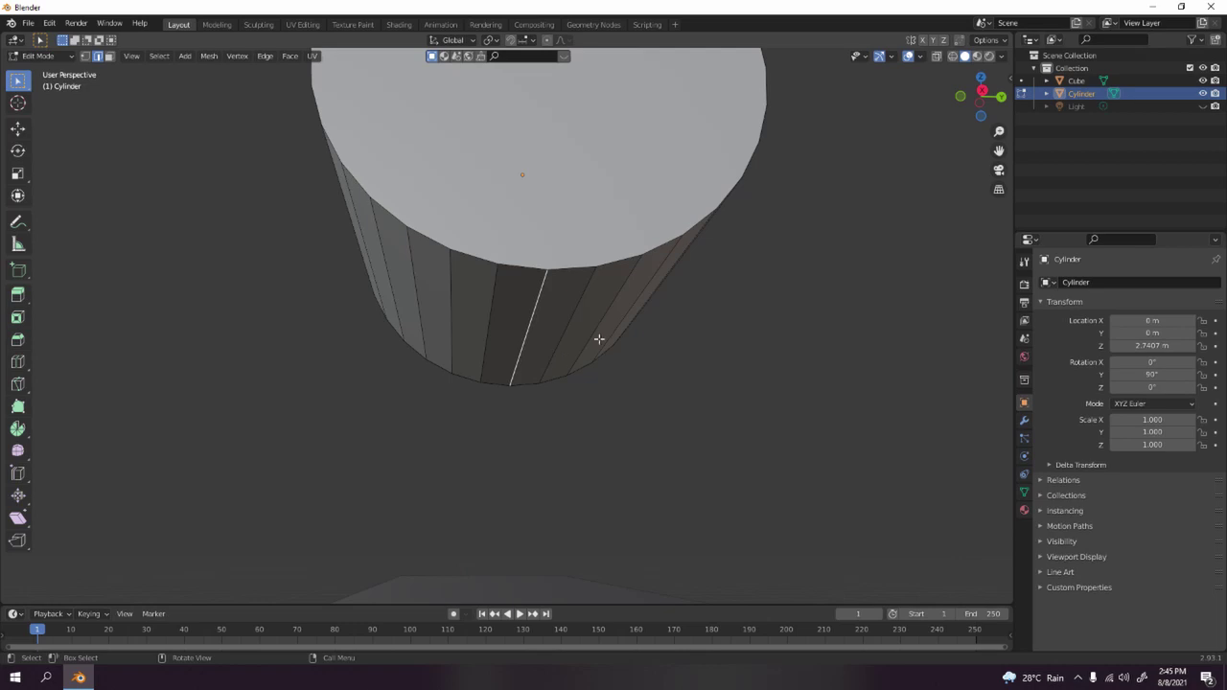
{"action": "key", "text": "ctrl+x"}
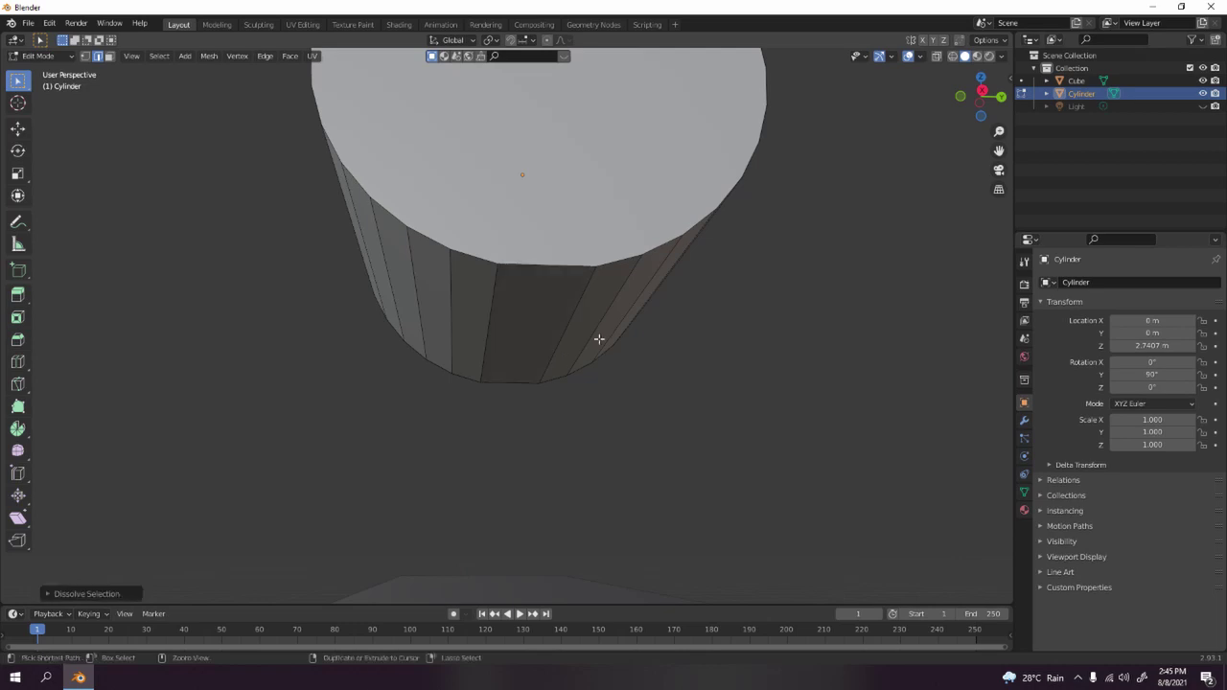
{"action": "middle_click_drag", "start_coordinate": [645, 279], "coordinate": [532, 330]}
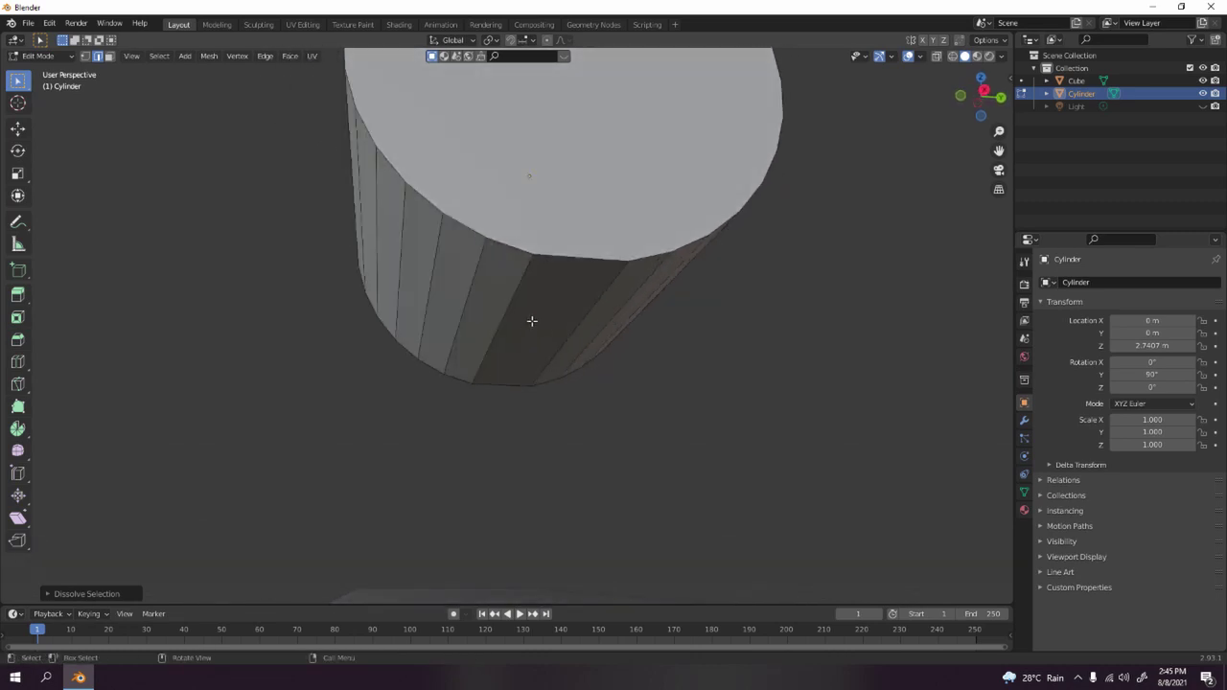
{"action": "key", "text": "3"}
{"action": "left_click", "coordinate": [531, 321]}
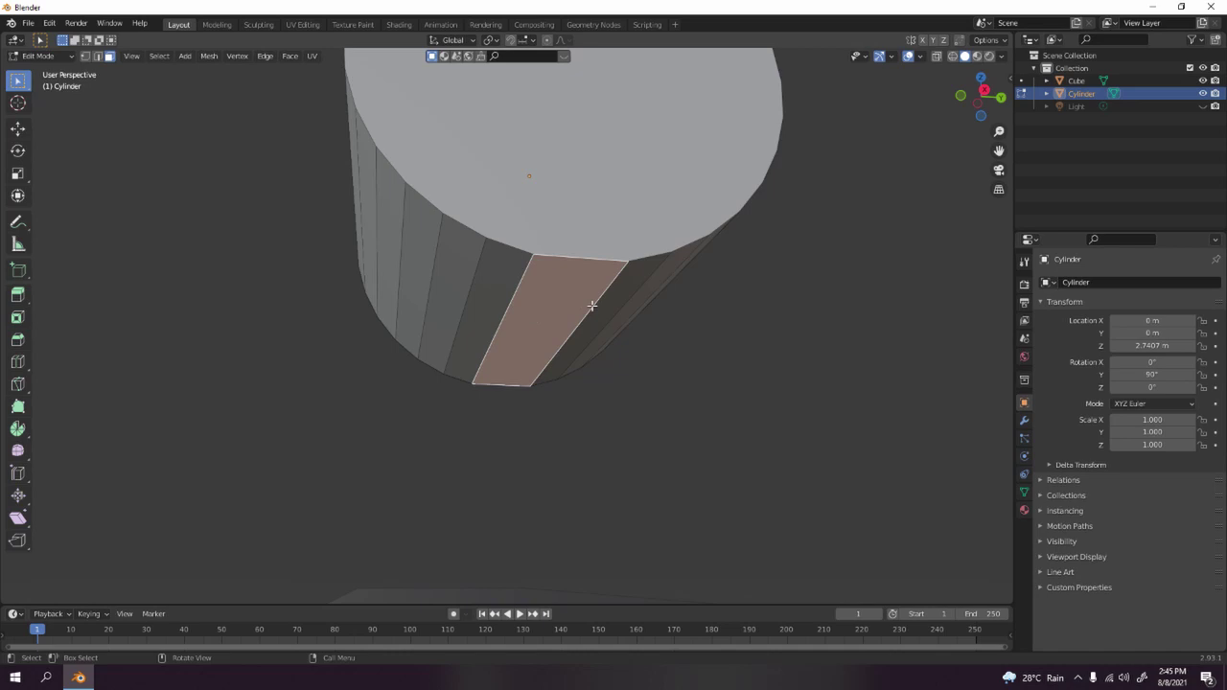
Delete both round end cap faces of the cylinder to leave an open tube.
{"action": "scroll", "coordinate": [591, 305], "scroll_direction": "down", "scroll_amount": 5}
{"action": "middle_click_drag", "start_coordinate": [588, 178], "coordinate": [595, 406]}
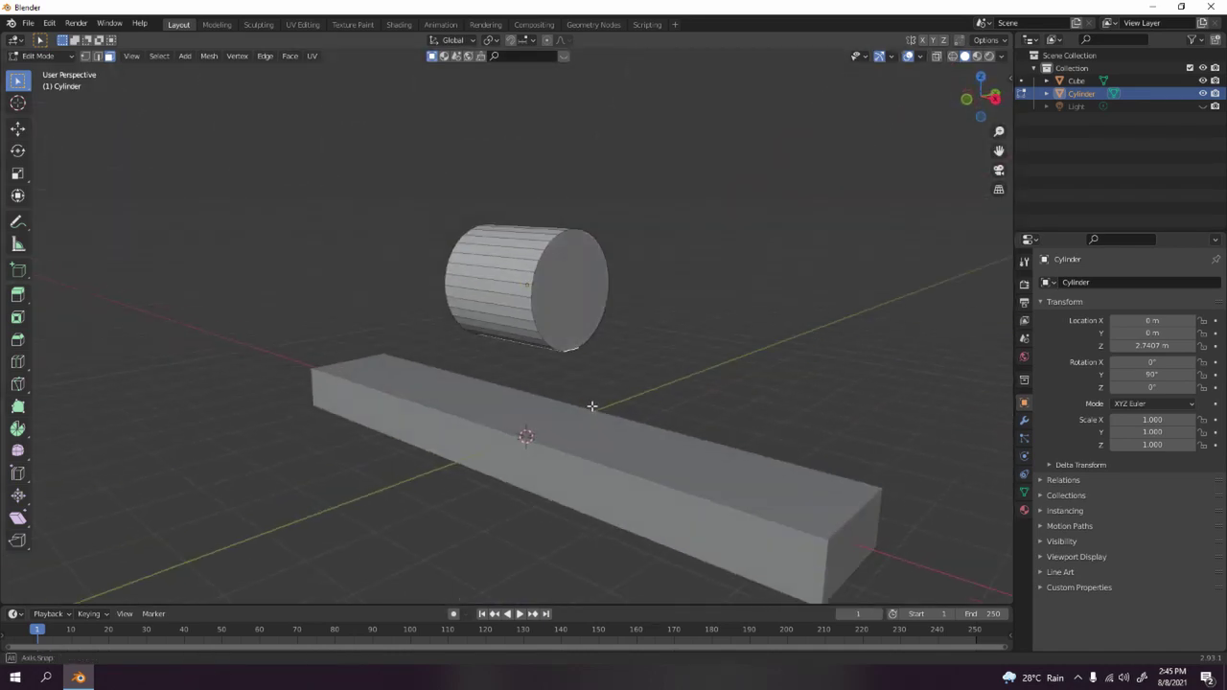
{"action": "left_click", "coordinate": [576, 267]}
{"action": "middle_click_drag", "start_coordinate": [489, 319], "coordinate": [561, 313]}
{"action": "left_click", "coordinate": [485, 289]}
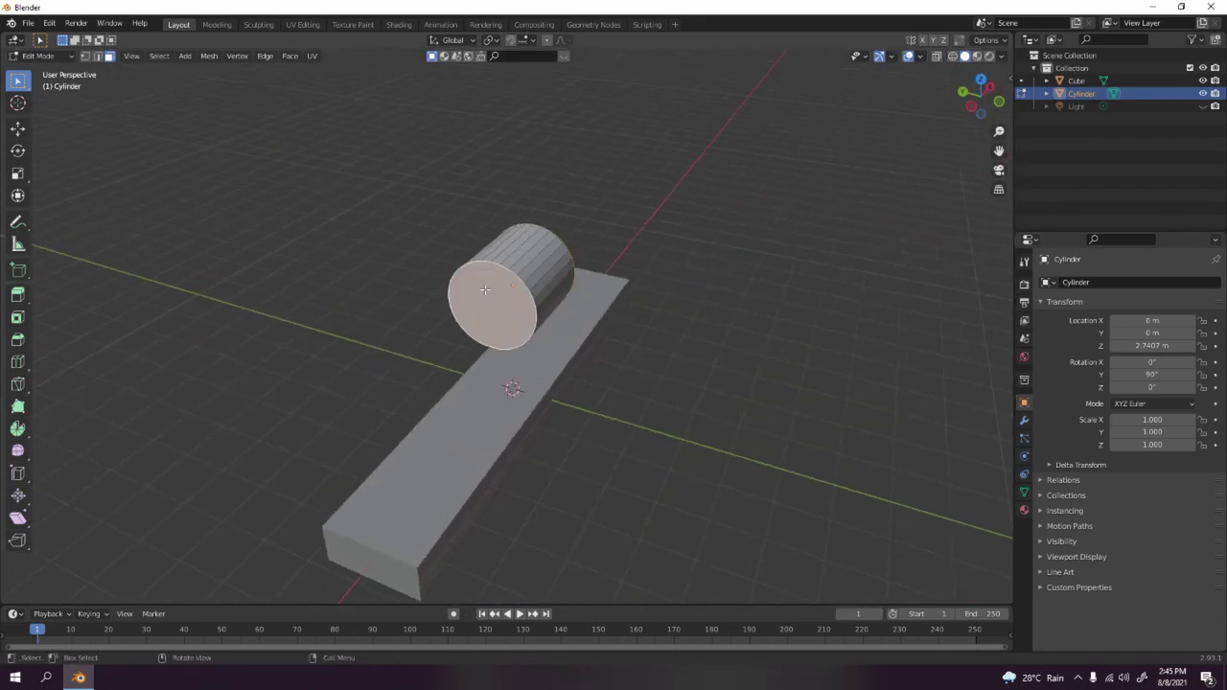
{"action": "key", "text": "x"}
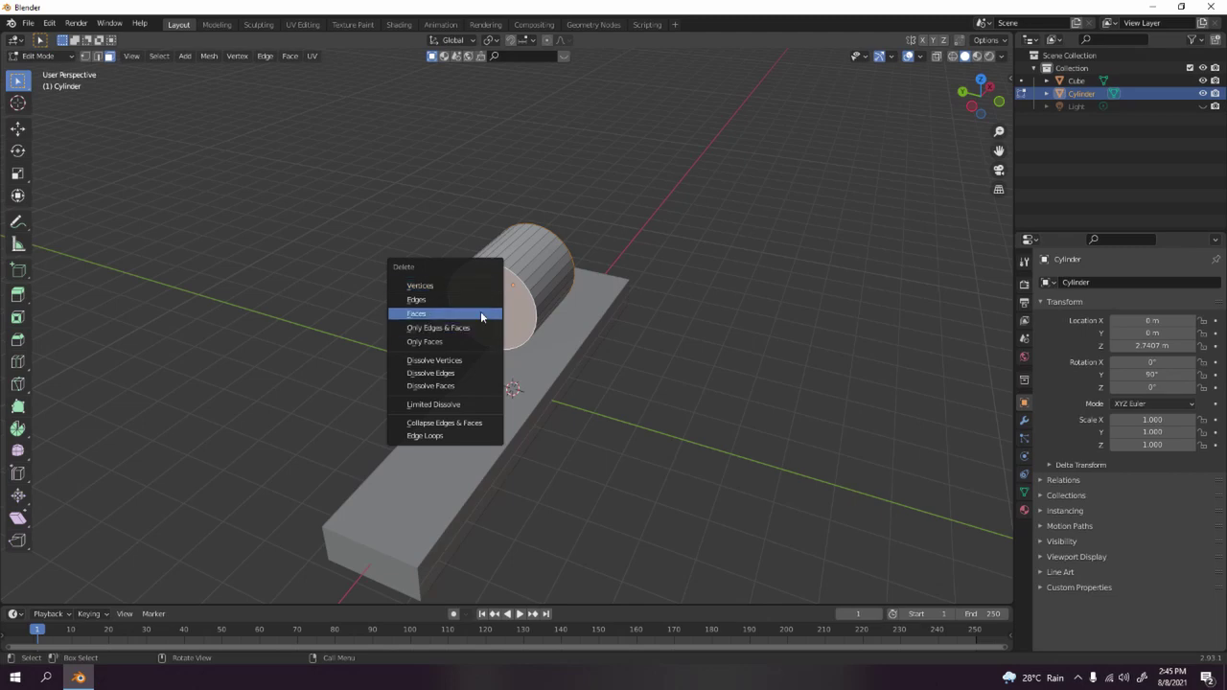
{"action": "left_click", "coordinate": [481, 317]}
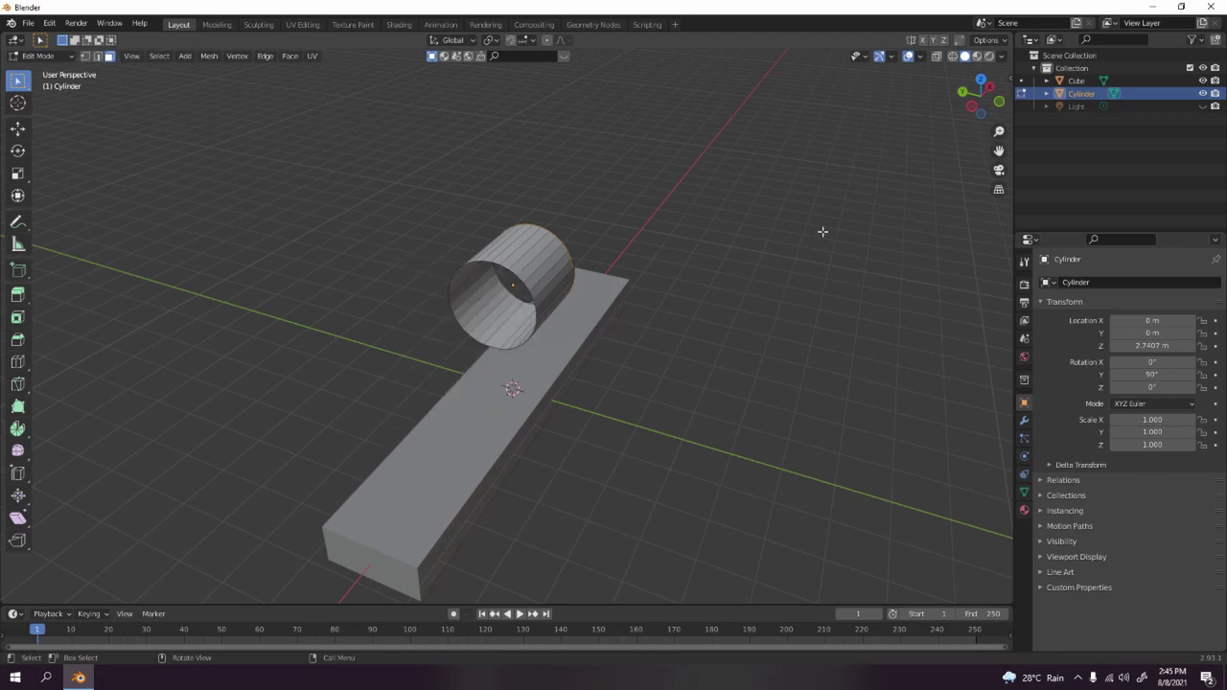
Extrude the tube's flat bottom face slightly upward along the Z axis to form a shallow groove.
{"action": "middle_click_drag", "start_coordinate": [822, 230], "coordinate": [549, 328]}
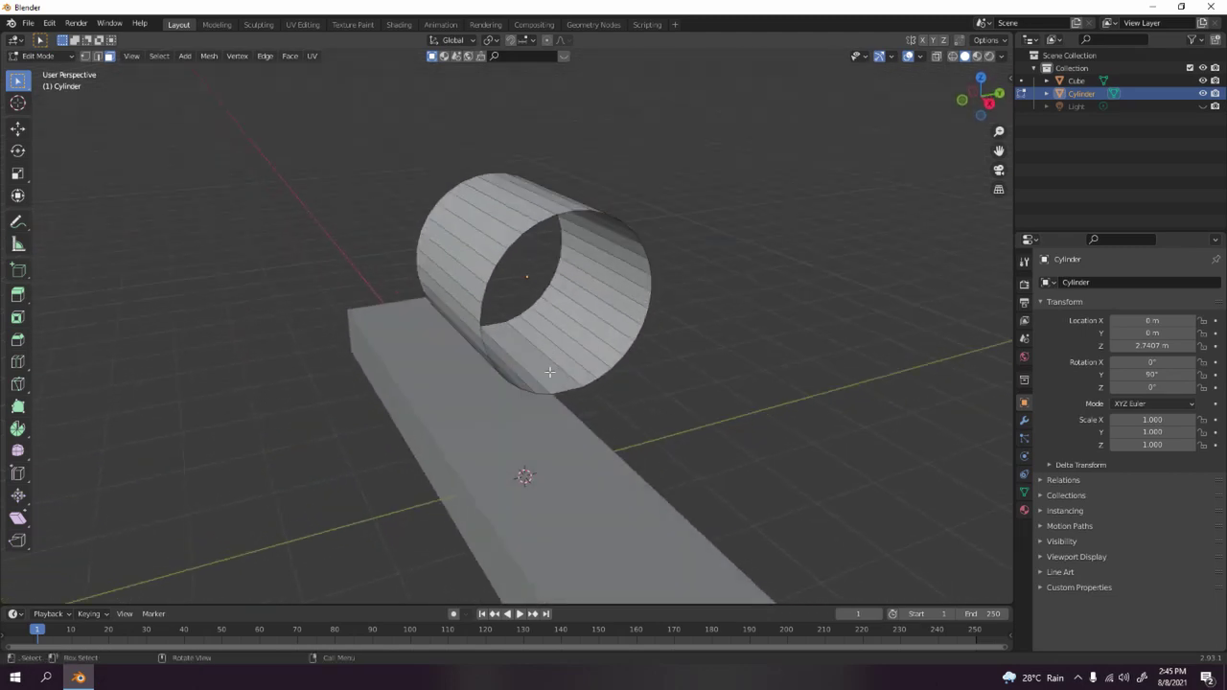
{"action": "left_click", "coordinate": [550, 371]}
{"action": "scroll", "coordinate": [614, 406], "scroll_direction": "up", "scroll_amount": 4}
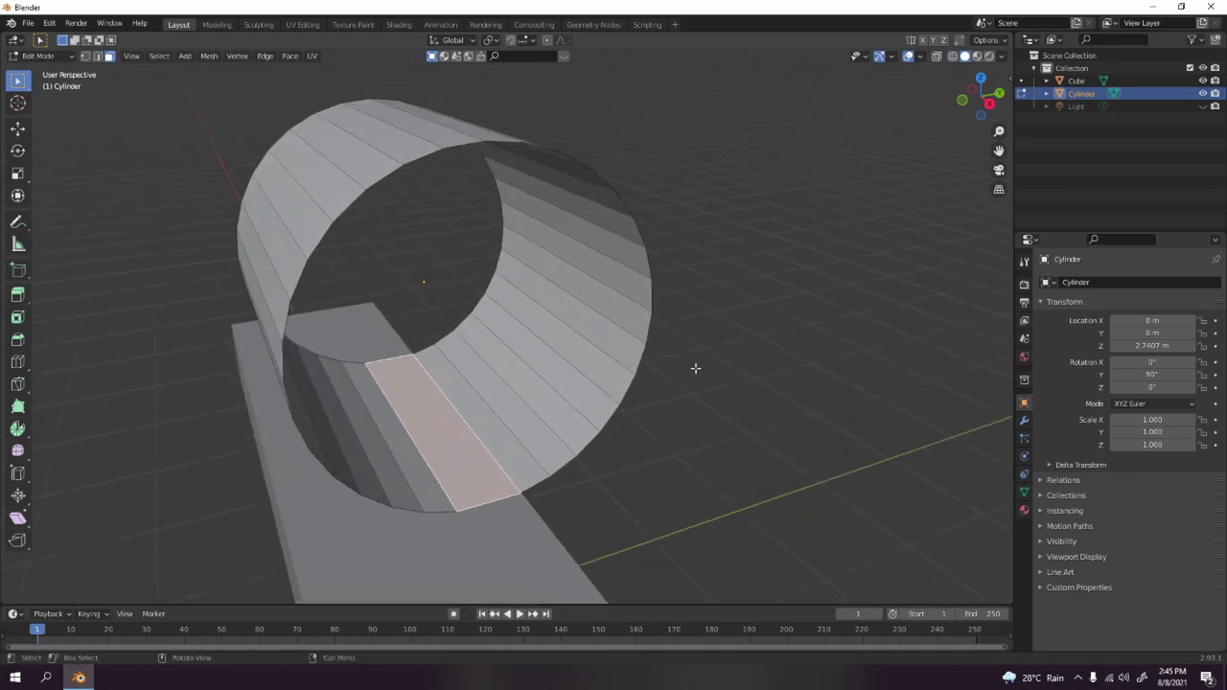
{"action": "key", "text": "e"}
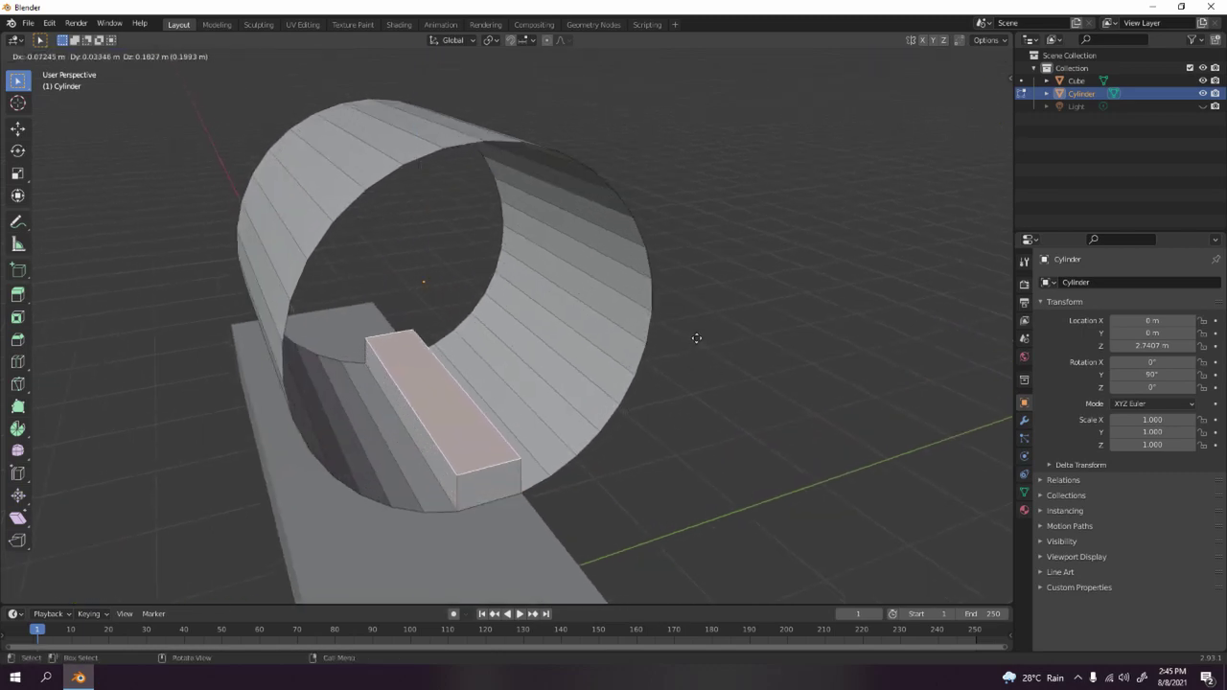
{"action": "key", "text": "z"}
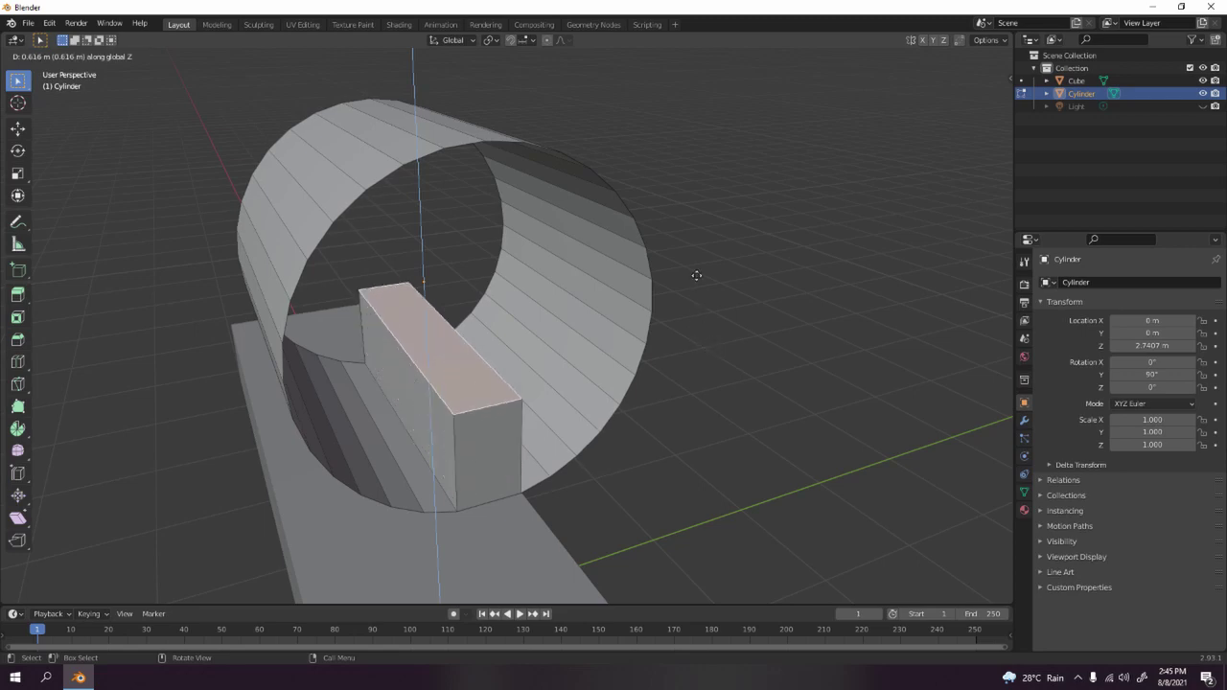
{"action": "left_click", "coordinate": [738, 359]}
{"action": "scroll", "coordinate": [565, 430], "scroll_direction": "down", "scroll_amount": 3}
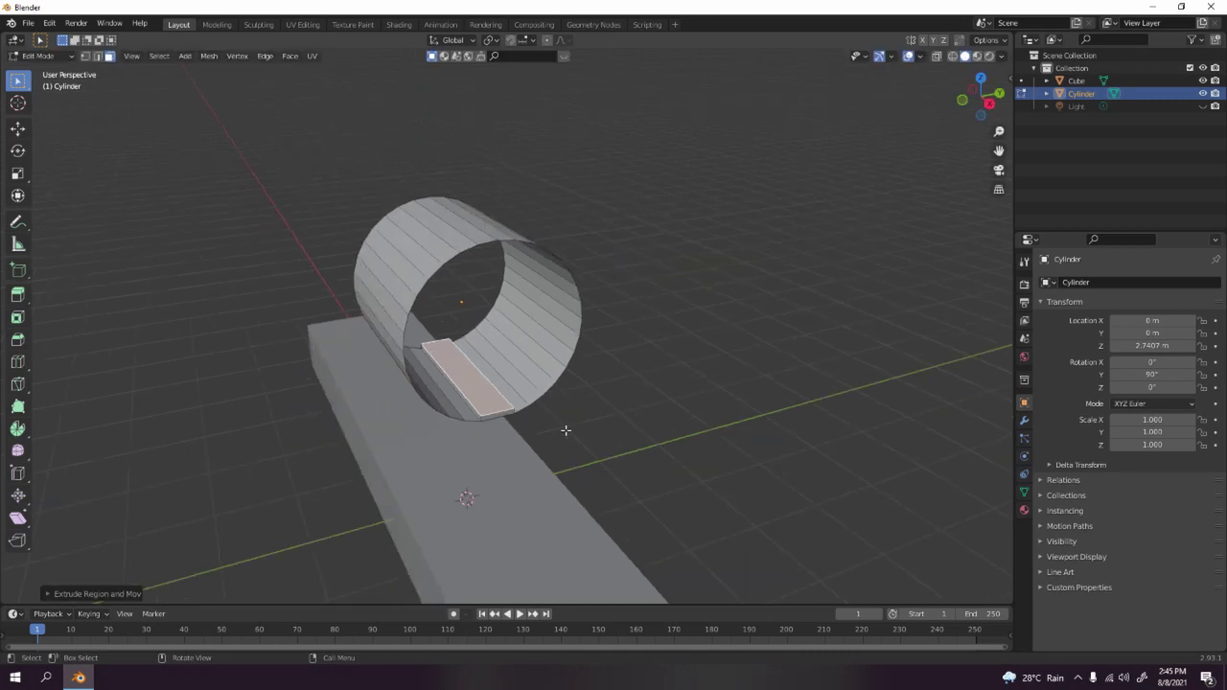
Delete the lower edges at both ends of the groove so that it is open along the whole tube.
{"action": "middle_click_drag", "start_coordinate": [565, 430], "coordinate": [462, 385]}
{"action": "scroll", "coordinate": [570, 389], "scroll_direction": "up", "scroll_amount": 5}
{"action": "key", "text": "1"}
{"action": "key", "text": "3"}
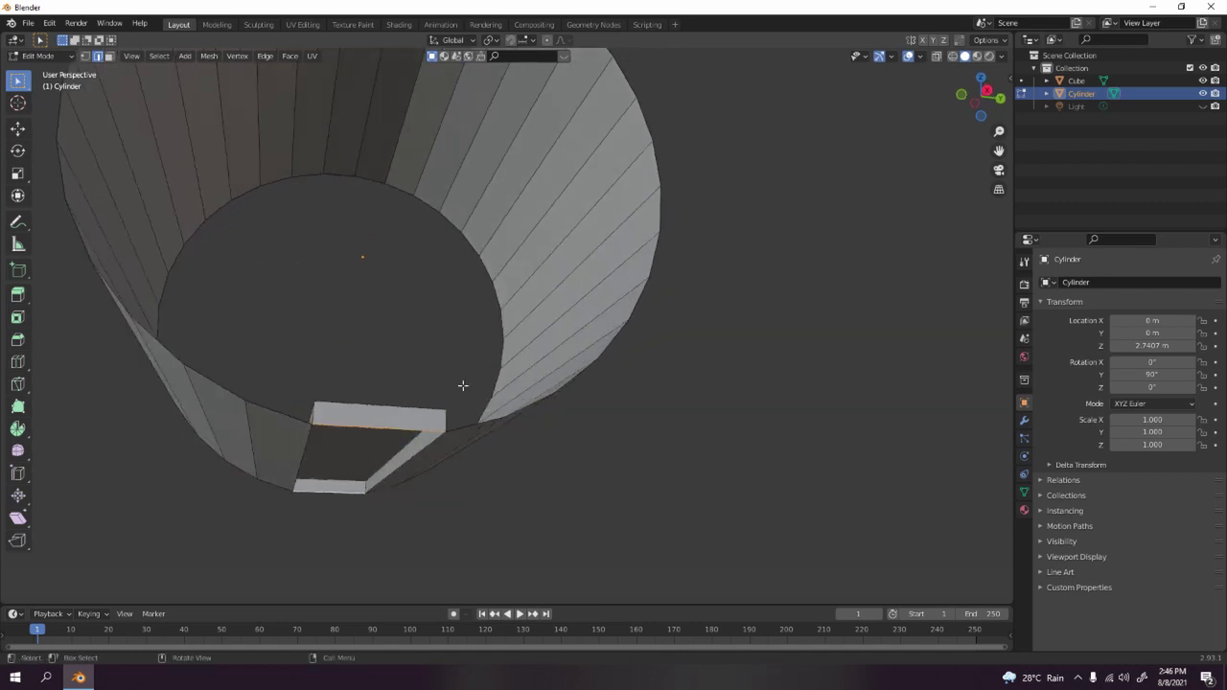
{"action": "key", "text": "x"}
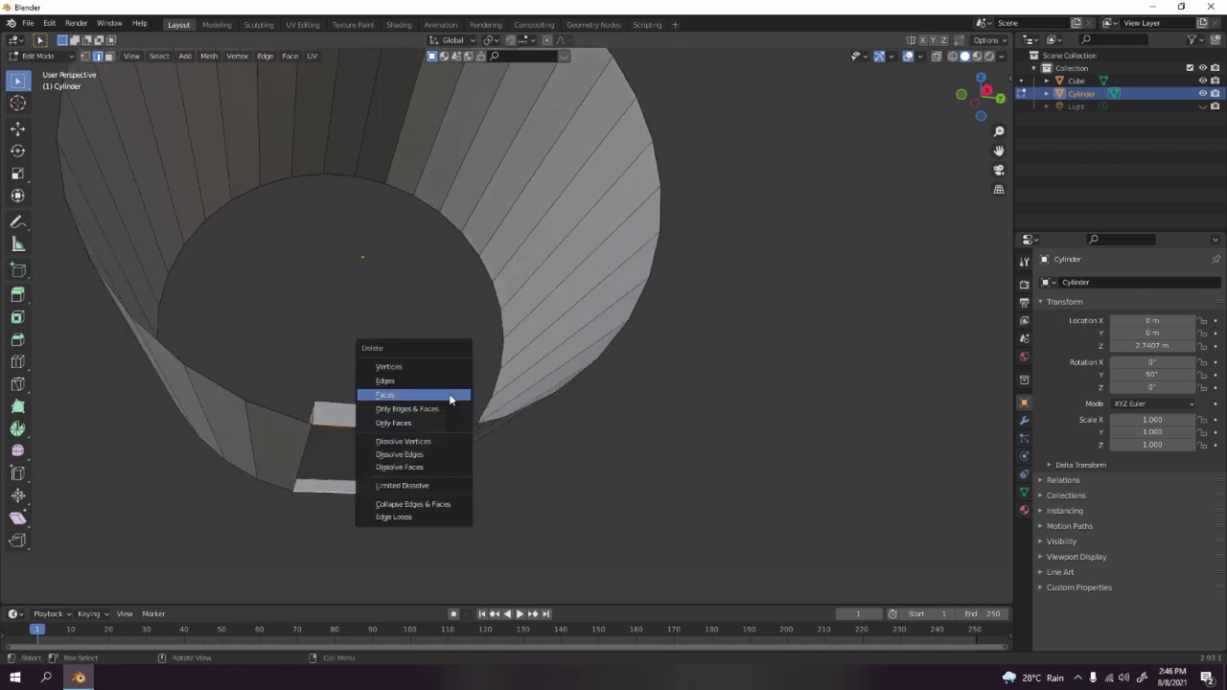
{"action": "left_click", "coordinate": [448, 380]}
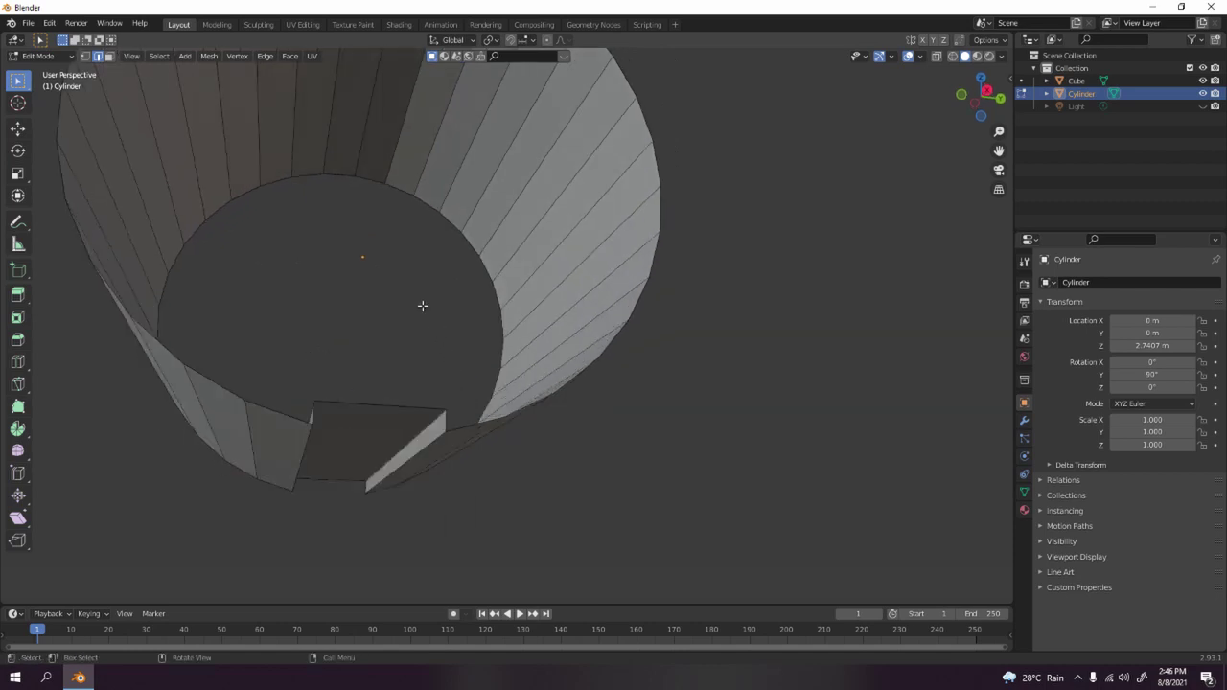
Merge all of the tube's vertices by distance and return to Object Mode.
{"action": "middle_click_drag", "start_coordinate": [423, 305], "coordinate": [451, 361]}
{"action": "key", "text": "a"}
{"action": "key", "text": "m"}
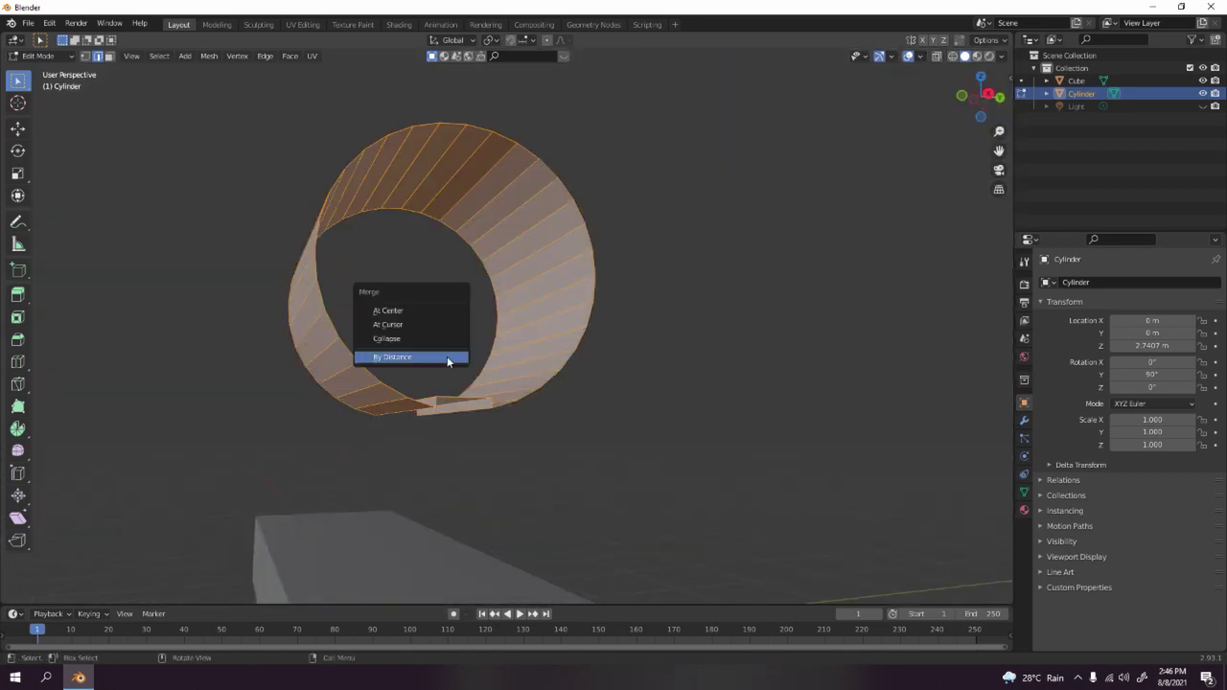
{"action": "left_click", "coordinate": [447, 356]}
{"action": "key", "text": "Tab"}
Raise the tube along the Z axis to a height of about 5.35 m in front view.
{"action": "middle_click_drag", "start_coordinate": [450, 324], "coordinate": [643, 351]}
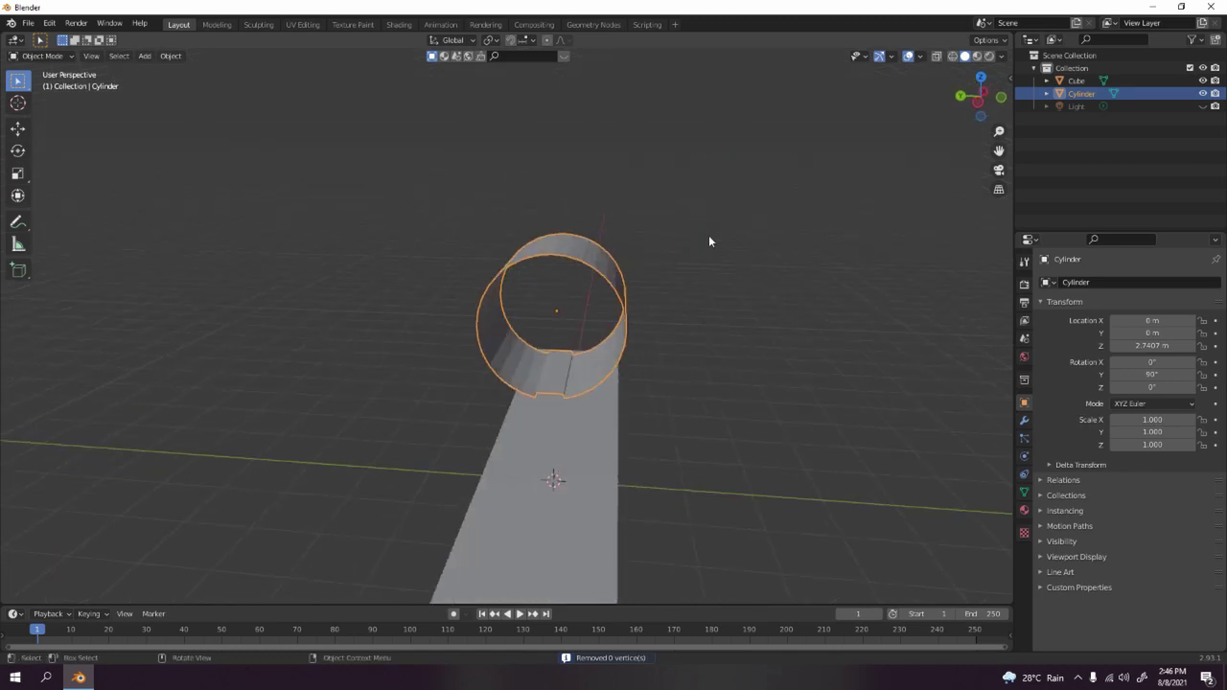
{"action": "middle_click_drag", "start_coordinate": [709, 241], "coordinate": [652, 279]}
{"action": "key", "text": "KP_1"}
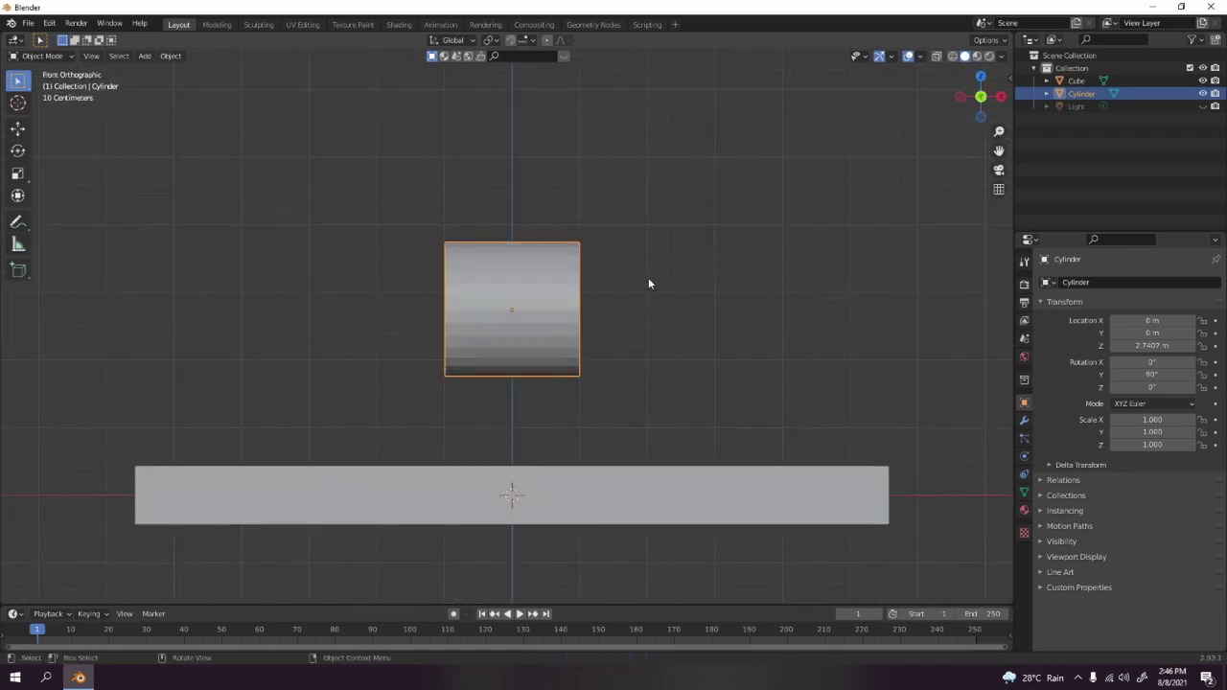
{"action": "scroll", "coordinate": [649, 279], "scroll_direction": "up", "scroll_amount": 3}
{"action": "scroll", "coordinate": [639, 239], "scroll_direction": "down", "scroll_amount": 5}
{"action": "key", "text": "g"}
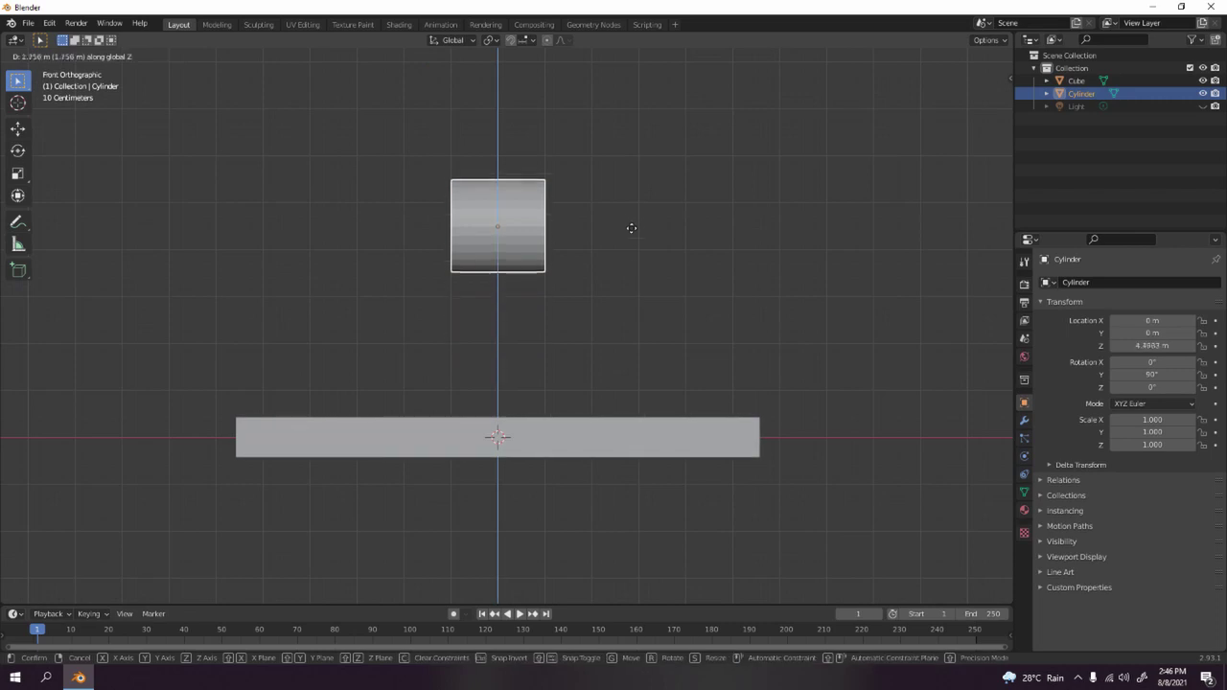
{"action": "left_click", "coordinate": [630, 195]}
Scale the tube down uniformly to about 0.282.
{"action": "key", "text": "s"}
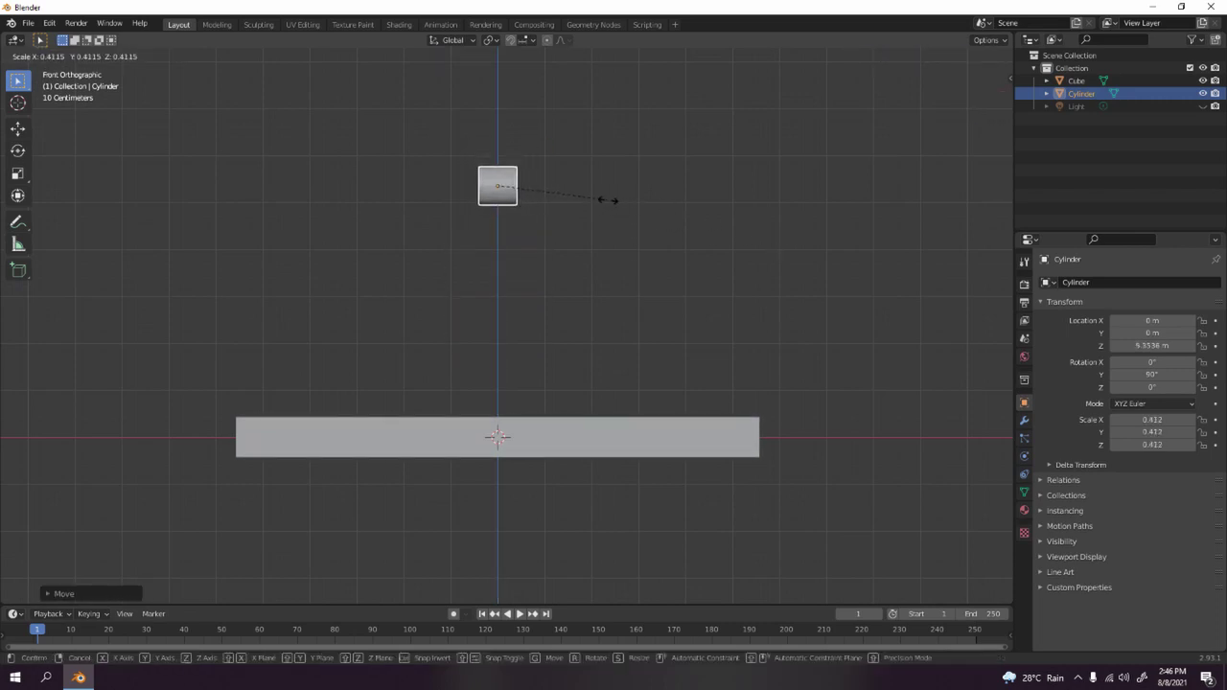
{"action": "left_click", "coordinate": [578, 198]}
{"action": "middle_click_drag", "start_coordinate": [578, 198], "coordinate": [603, 250]}
{"action": "key", "text": "KP_1"}
Stretch the tube along the global X axis to a local Z scale of about 5.677, slightly longer than the block, and deselect it.
{"action": "key", "text": "s"}
{"action": "key", "text": "x"}
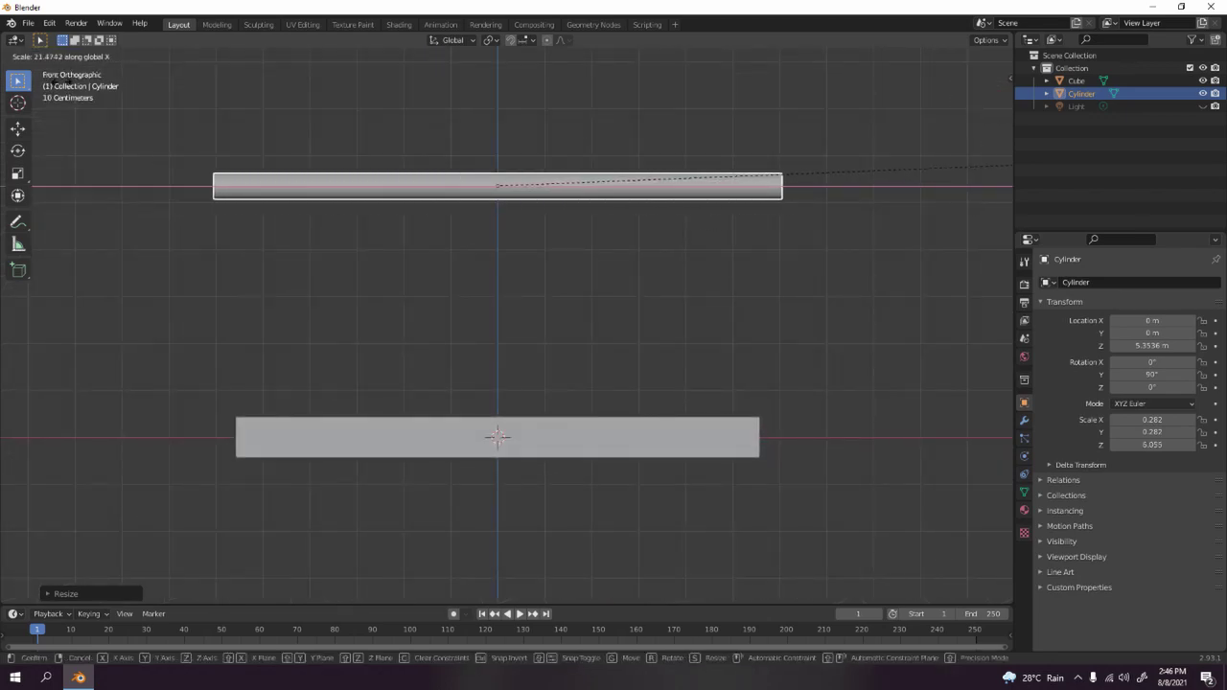
{"action": "left_click", "coordinate": [918, 77]}
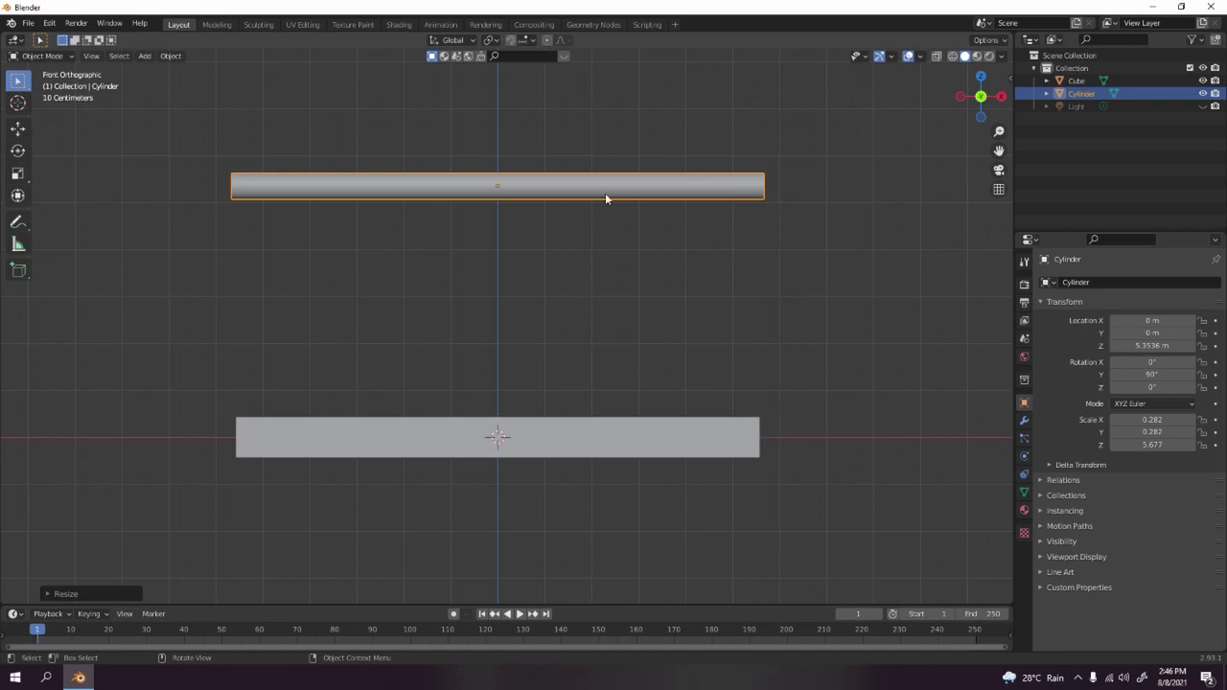
{"action": "left_click", "coordinate": [298, 72]}
Select only the face along the floor of the tube's groove in Edit Mode and duplicate it in place.
{"action": "middle_click_drag", "start_coordinate": [269, 121], "coordinate": [511, 280]}
{"action": "middle_click_drag", "start_coordinate": [527, 390], "coordinate": [546, 322]}
{"action": "middle_click_drag", "start_coordinate": [629, 257], "coordinate": [701, 413]}
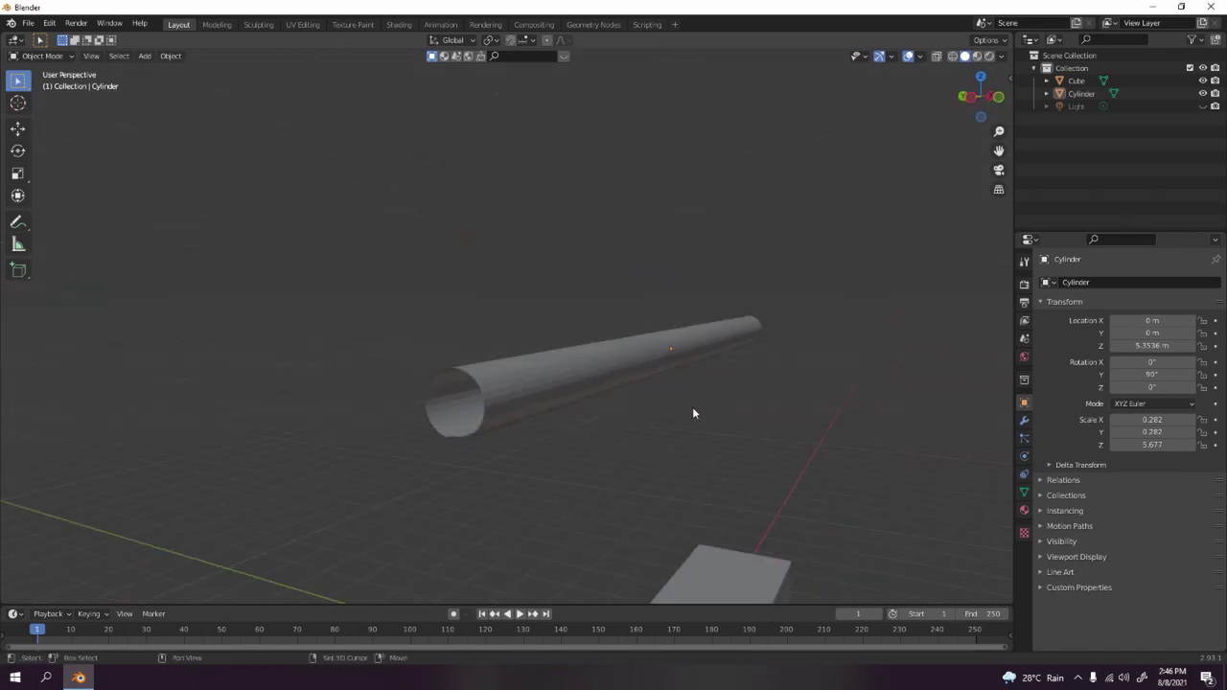
{"action": "left_click", "coordinate": [506, 390]}
{"action": "middle_click_drag", "start_coordinate": [506, 391], "coordinate": [600, 326]}
{"action": "key", "text": "Tab"}
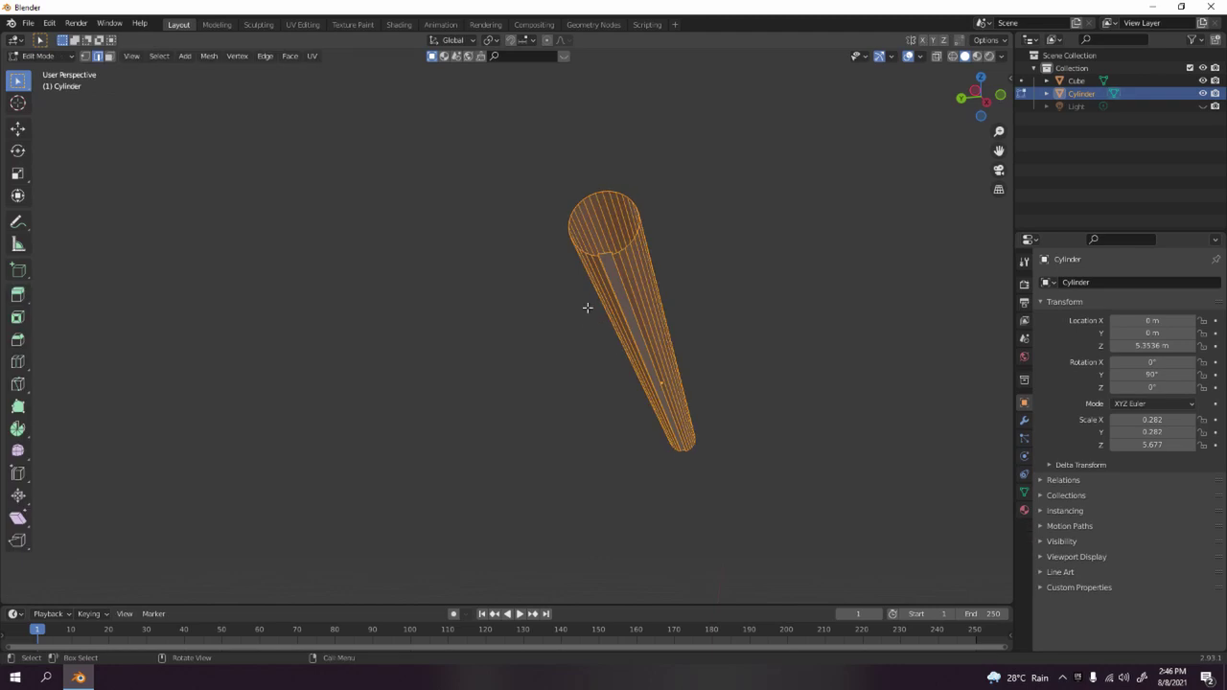
{"action": "key", "text": "3"}
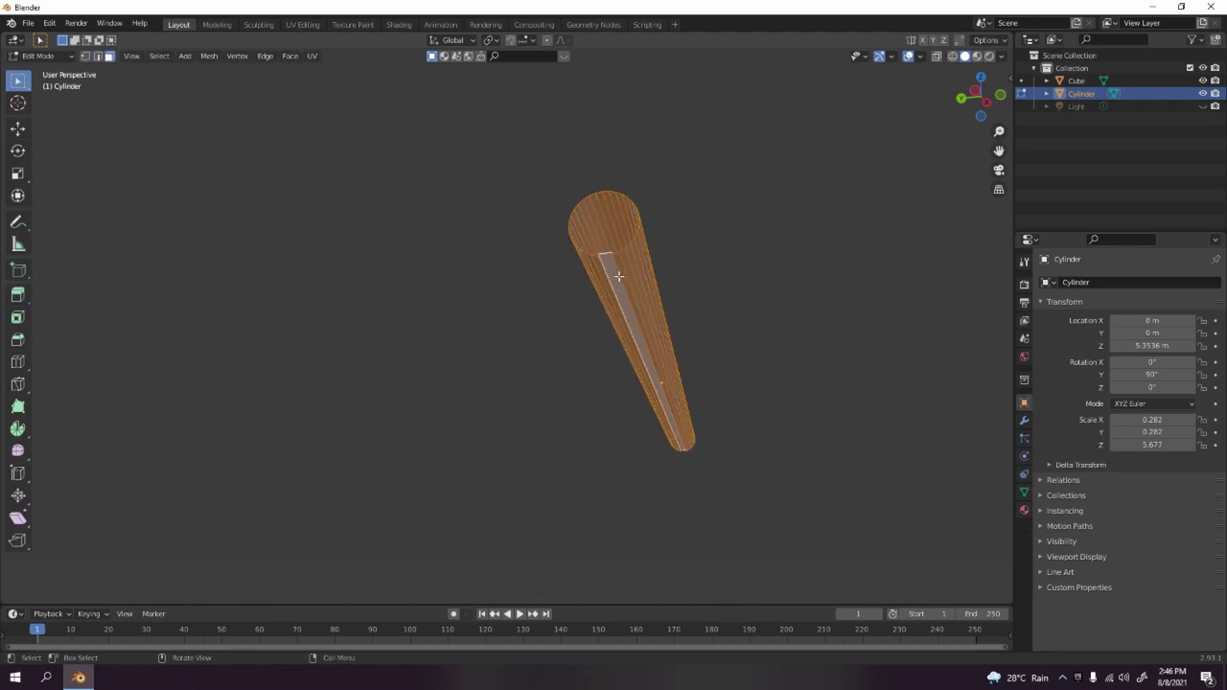
{"action": "key", "text": "alt+a"}
{"action": "middle_click_drag", "start_coordinate": [707, 263], "coordinate": [719, 355]}
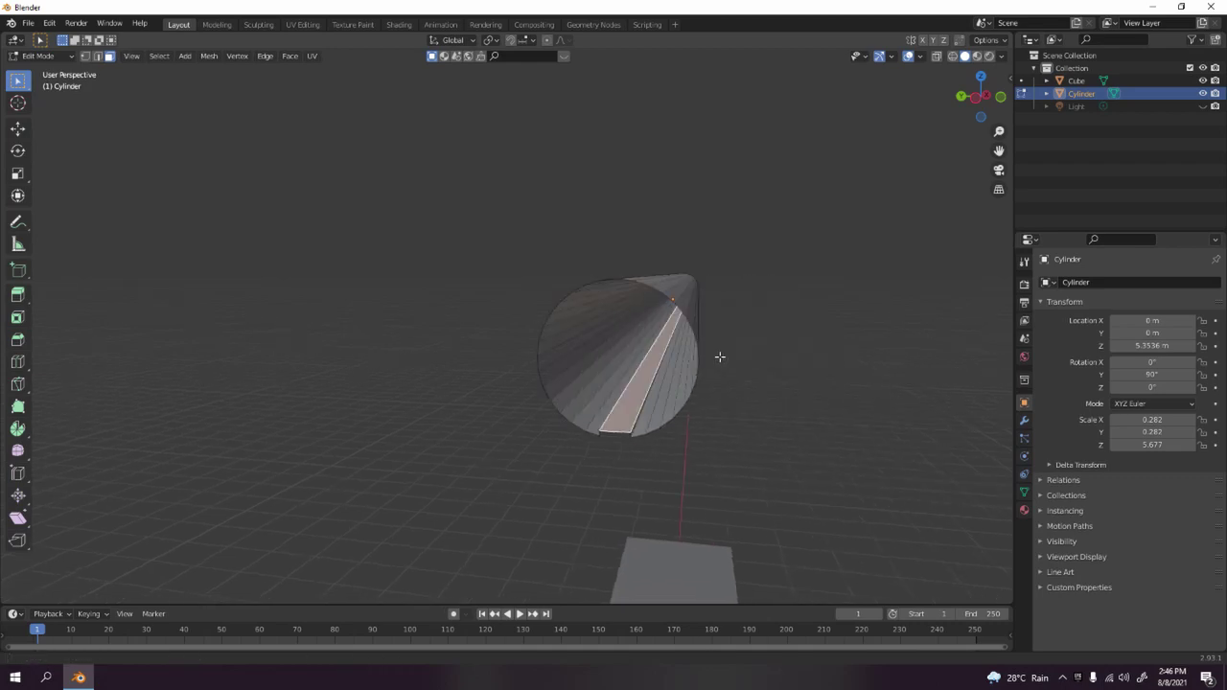
{"action": "key", "text": "shift+d"}
{"action": "right_click", "coordinate": [829, 442]}
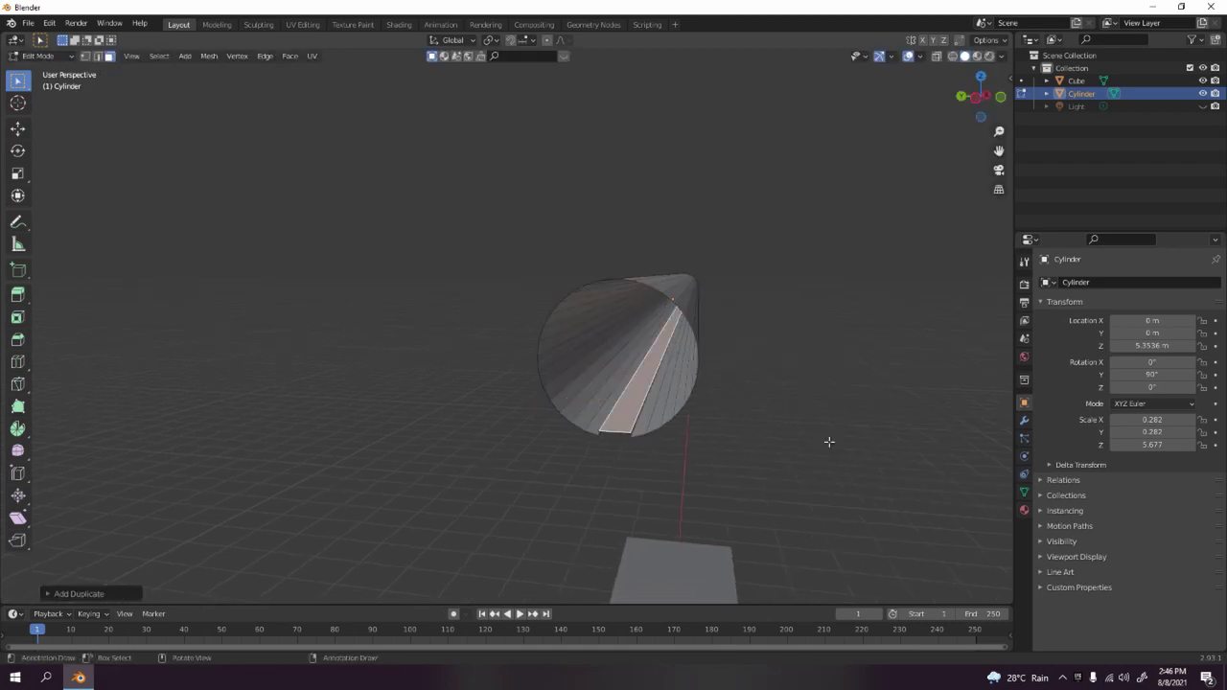
Scale the duplicated face along the global Y axis to about 0.8 so it is slightly narrower than the groove.
{"action": "key", "text": "s"}
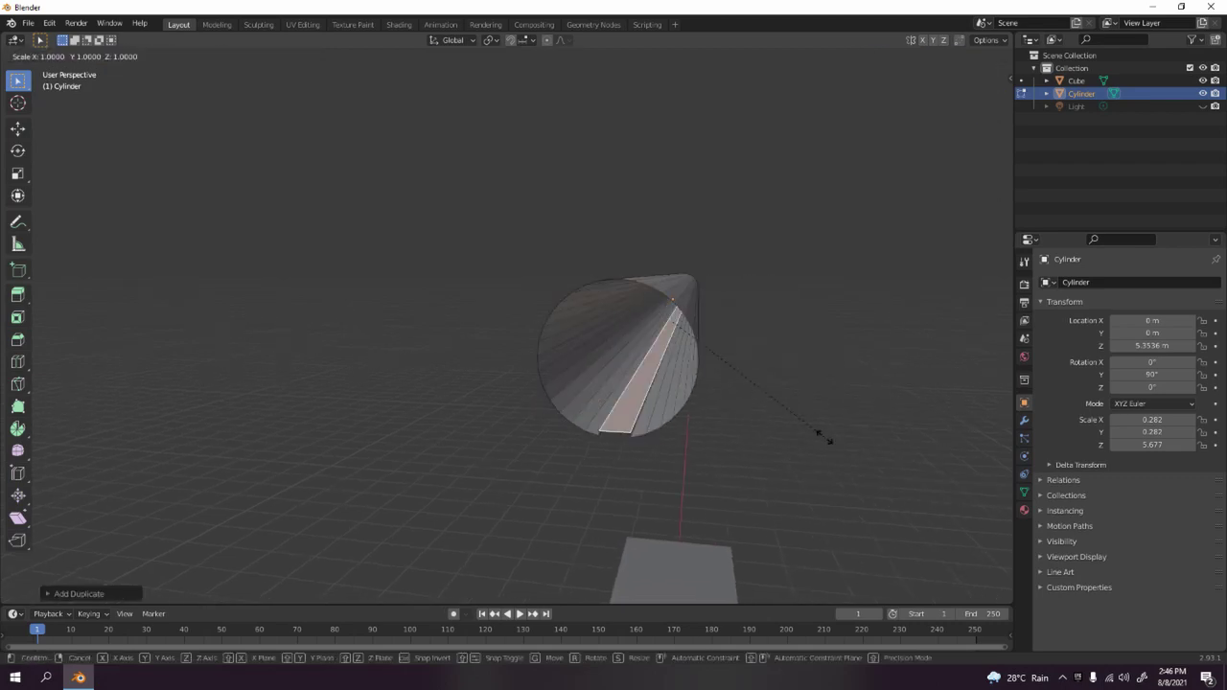
{"action": "key", "text": "y"}
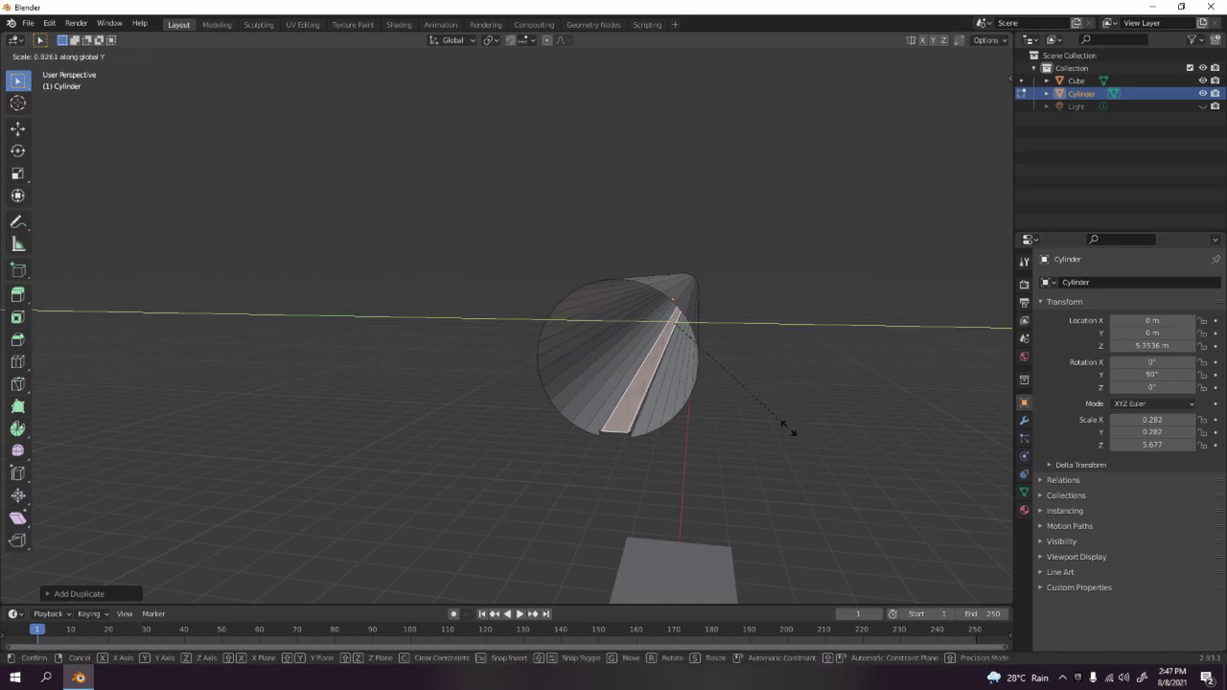
{"action": "left_click", "coordinate": [775, 428]}
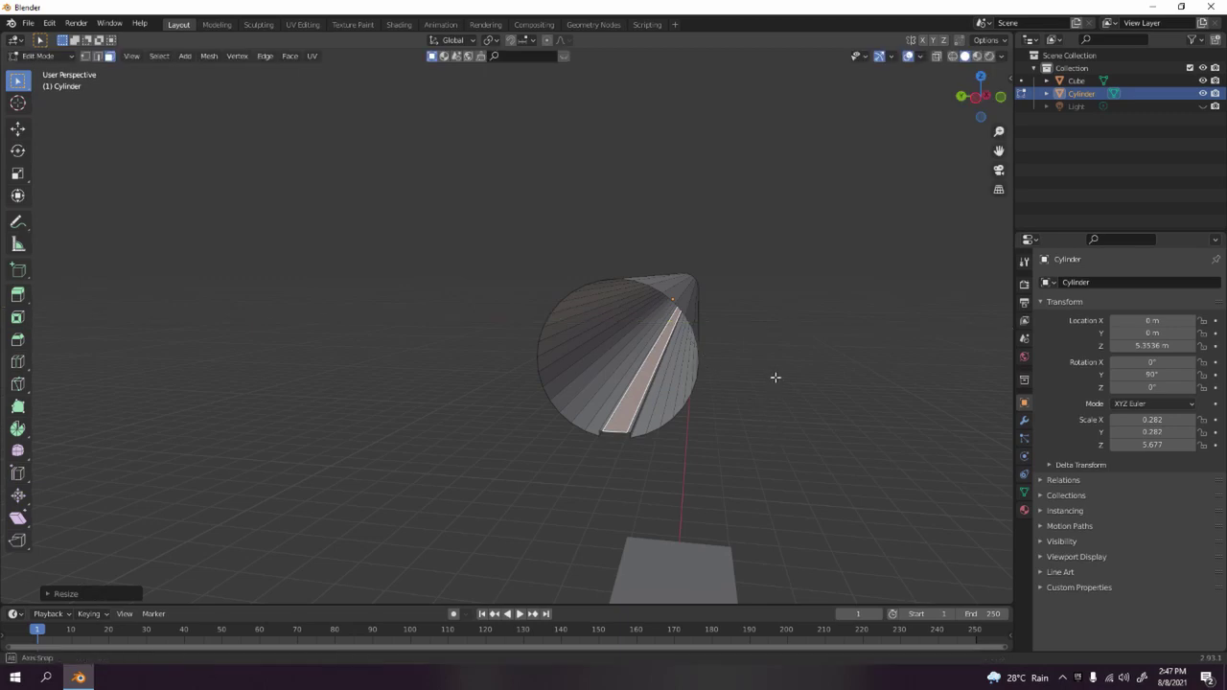
{"action": "scroll", "coordinate": [774, 378], "scroll_direction": "up", "scroll_amount": 4}
{"action": "middle_click_drag", "start_coordinate": [769, 378], "coordinate": [794, 384]}
{"action": "key", "text": "g"}
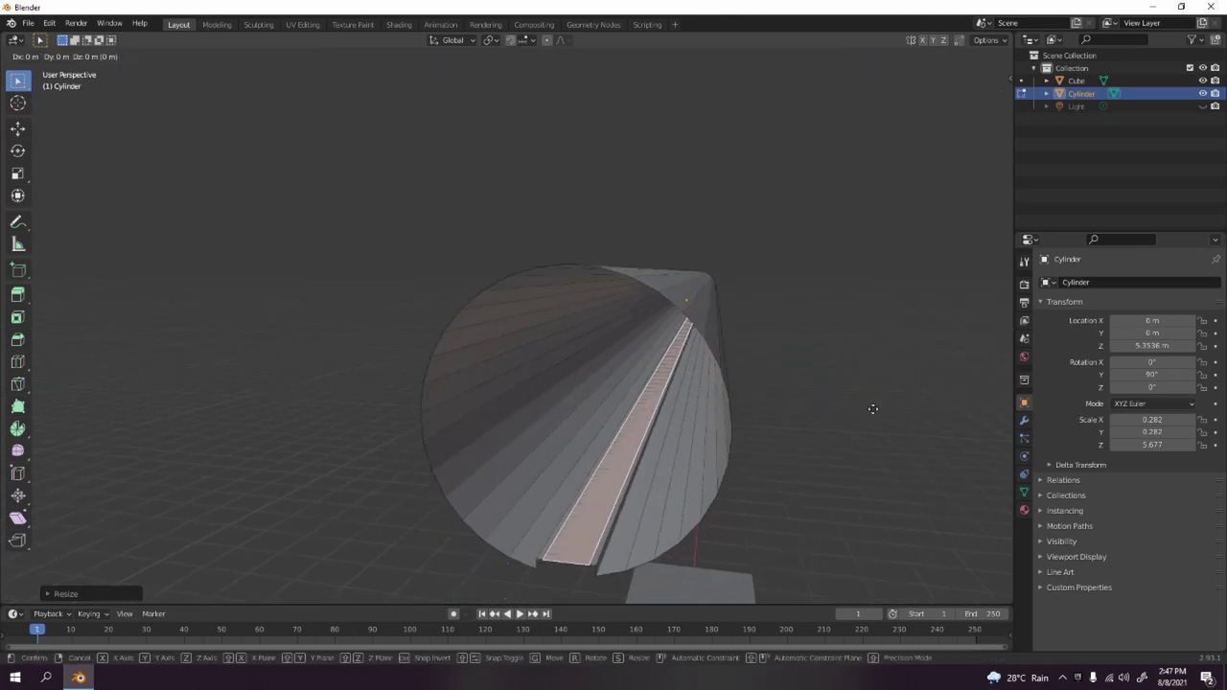
{"action": "key", "text": "z"}
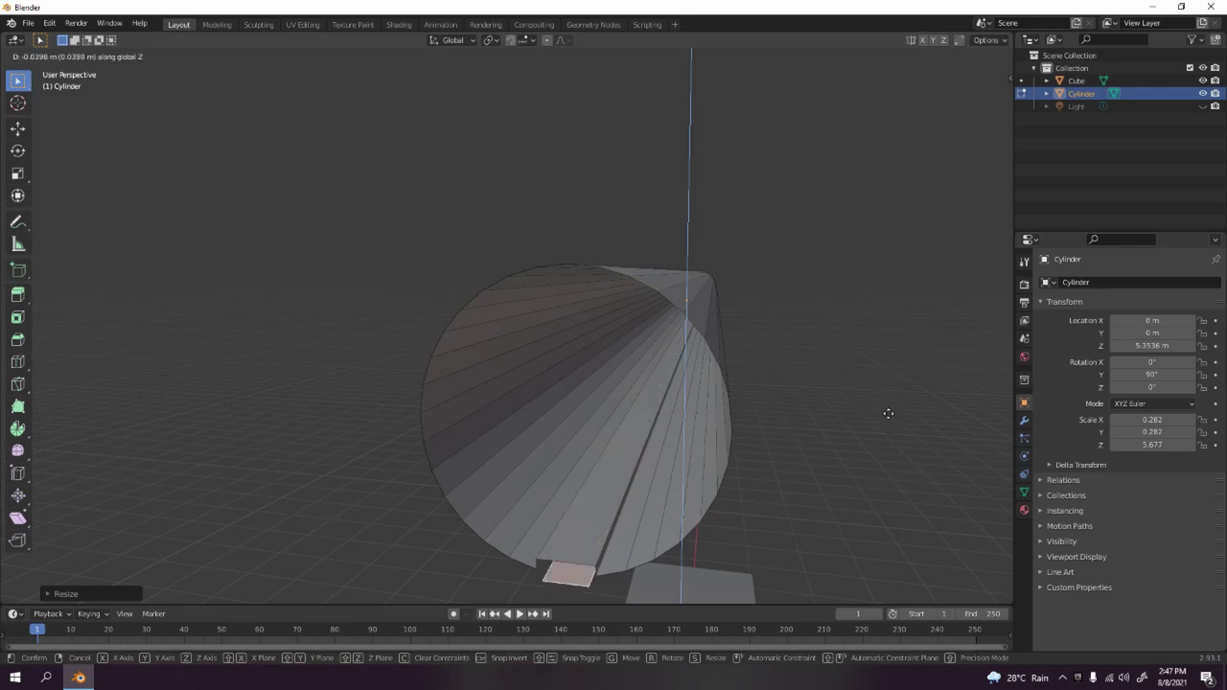
{"action": "key", "text": "Escape"}
In right view, move the duplicated face down the Z axis to just below the groove's floor.
{"action": "key", "text": "KP_1"}
{"action": "key", "text": "KP_3"}
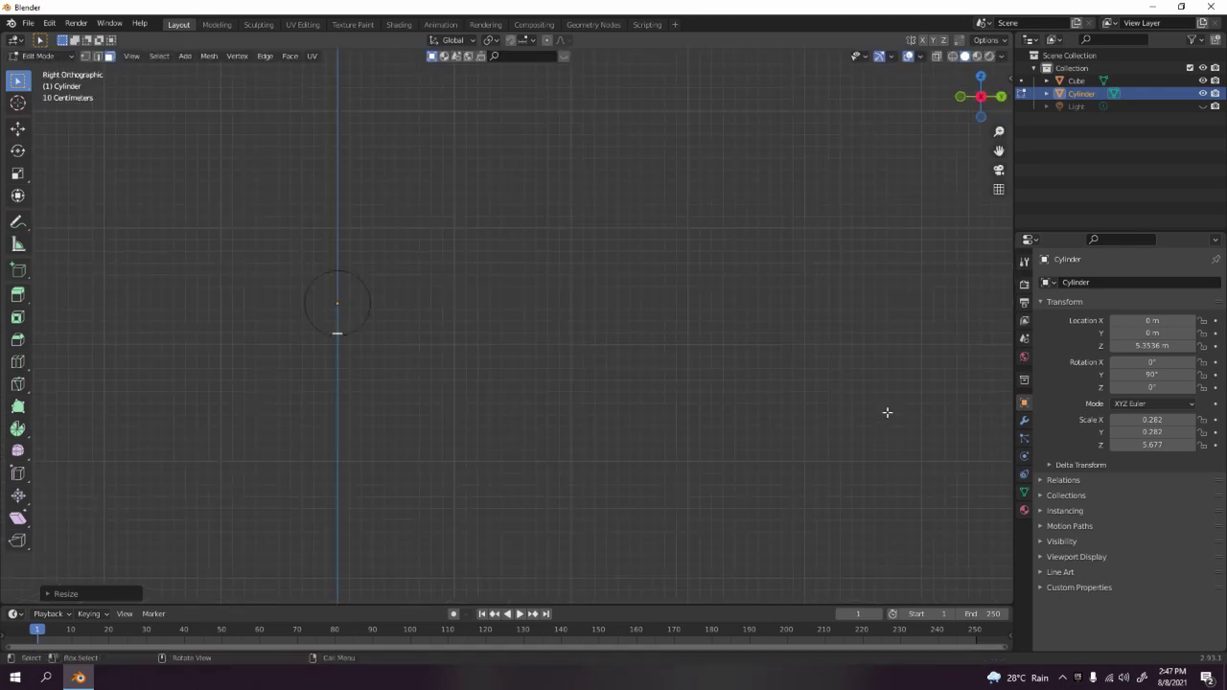
{"action": "scroll", "coordinate": [154, 374], "scroll_direction": "up", "scroll_amount": 3}
{"action": "middle_click_drag", "start_coordinate": [153, 374], "coordinate": [570, 329], "text": "shift"}
{"action": "scroll", "coordinate": [493, 400], "scroll_direction": "up", "scroll_amount": 10}
{"action": "scroll", "coordinate": [569, 328], "scroll_direction": "up", "scroll_amount": 1}
{"action": "key", "text": "g"}
{"action": "key", "text": "z"}
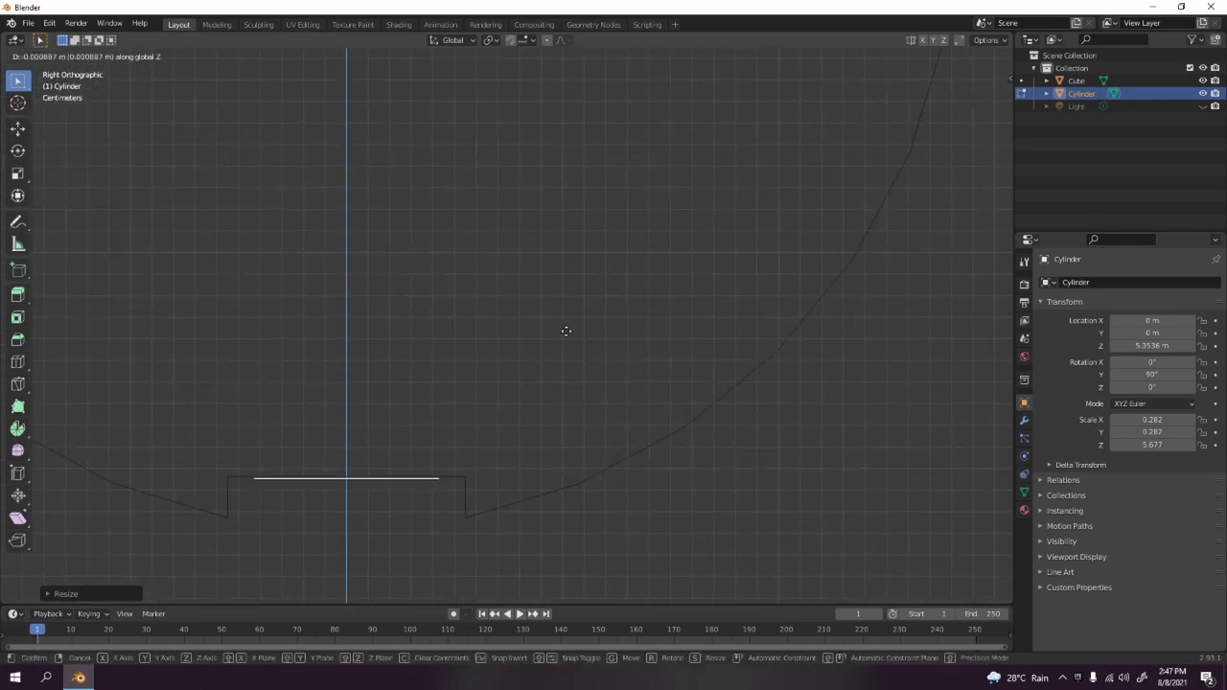
{"action": "left_click", "coordinate": [571, 333]}
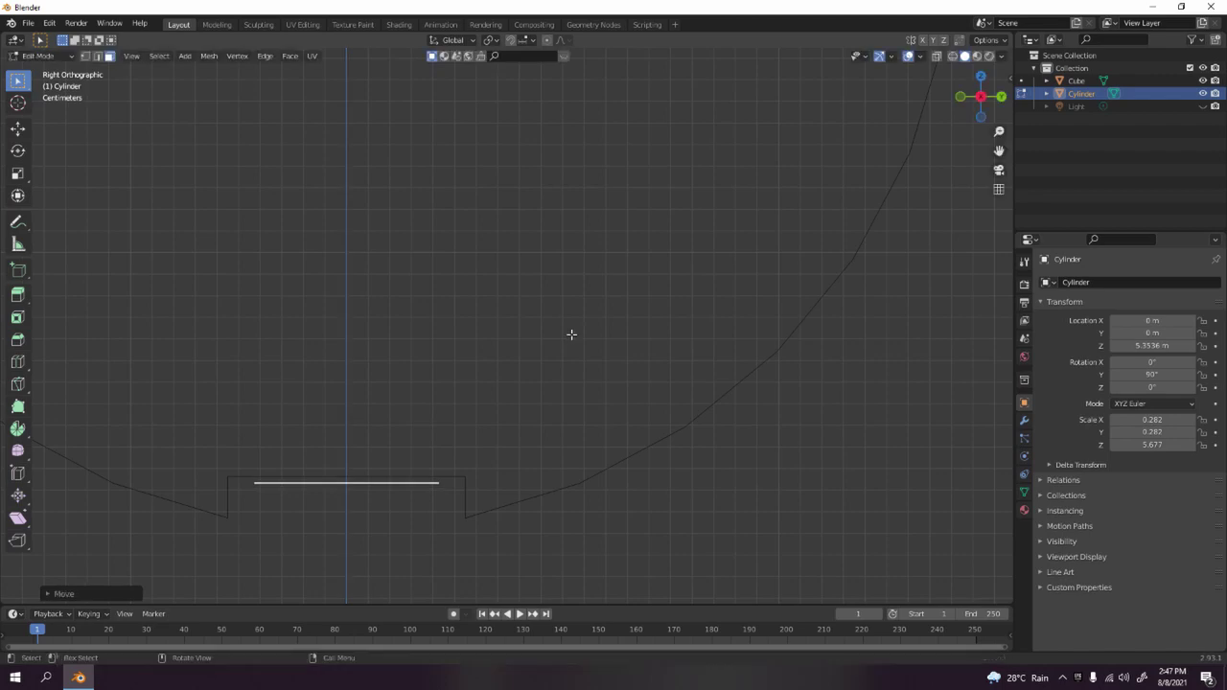
Extrude the face straight down along Z in front view until it reaches into the base block, and return to Object Mode.
{"action": "scroll", "coordinate": [371, 520], "scroll_direction": "down", "scroll_amount": 8}
{"action": "middle_click_drag", "start_coordinate": [428, 430], "coordinate": [470, 358]}
{"action": "key", "text": "KP_1"}
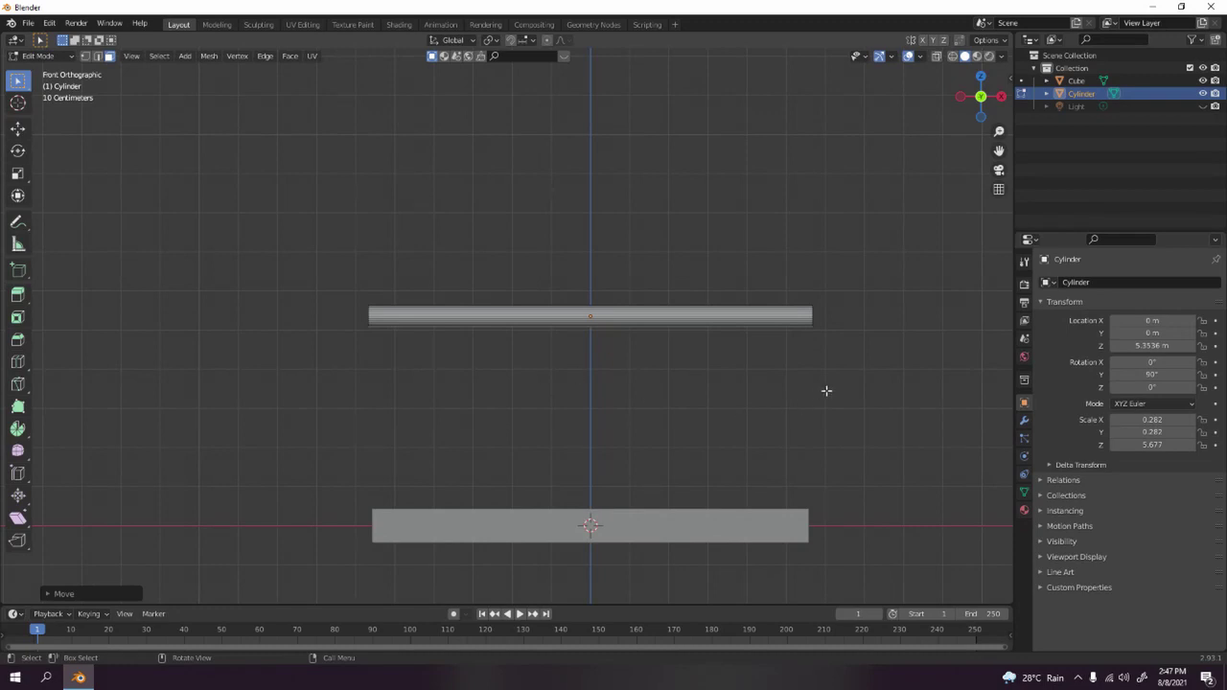
{"action": "key", "text": "e"}
{"action": "key", "text": "z"}
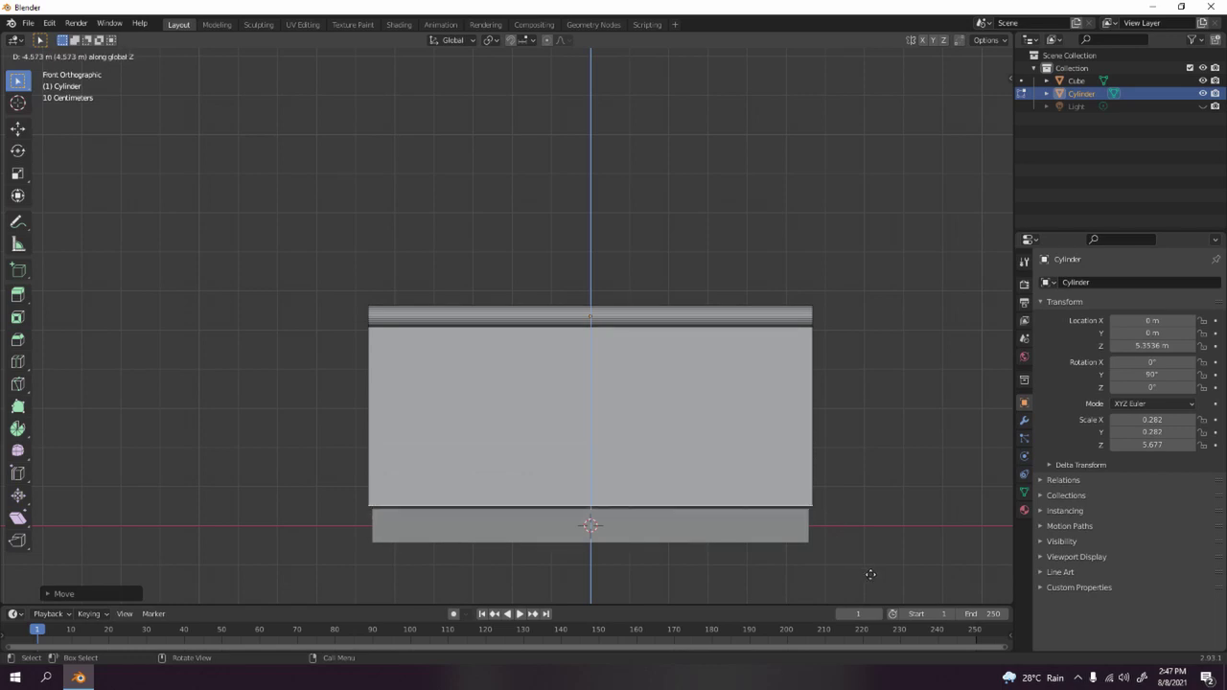
{"action": "left_click", "coordinate": [870, 574]}
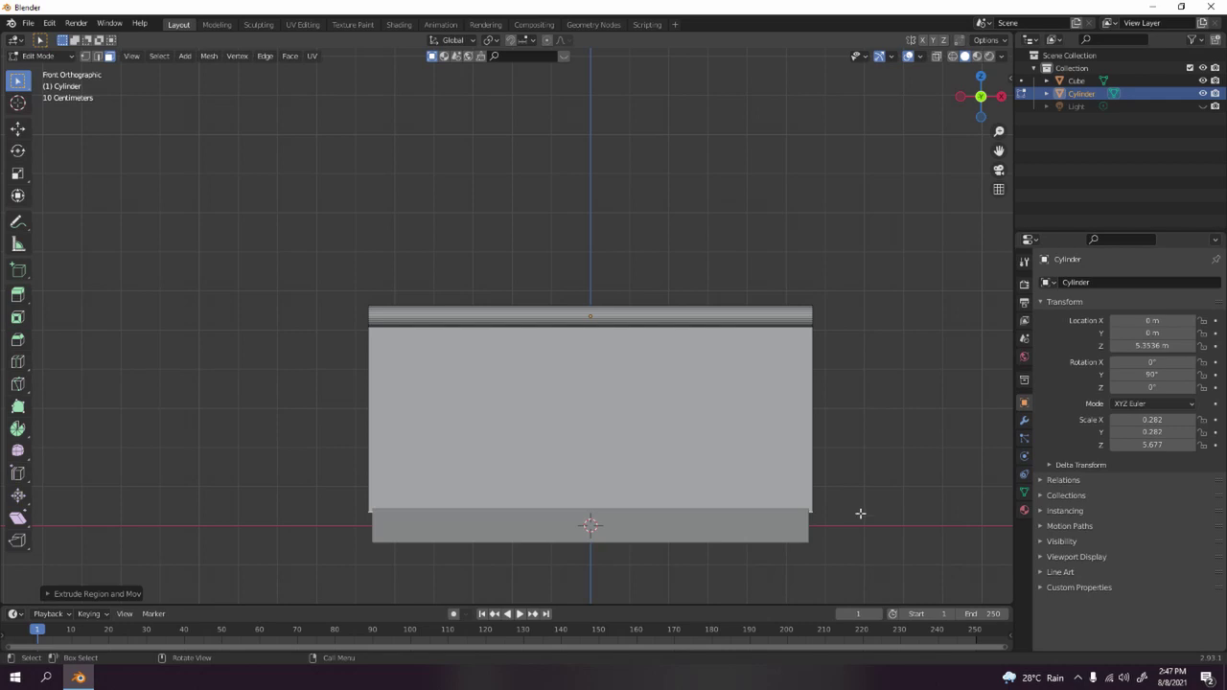
{"action": "key", "text": "Tab"}
Stretch the base block along the global X axis to an X scale of about 6.915.
{"action": "left_click", "coordinate": [671, 537]}
{"action": "key", "text": "s"}
{"action": "key", "text": "x"}
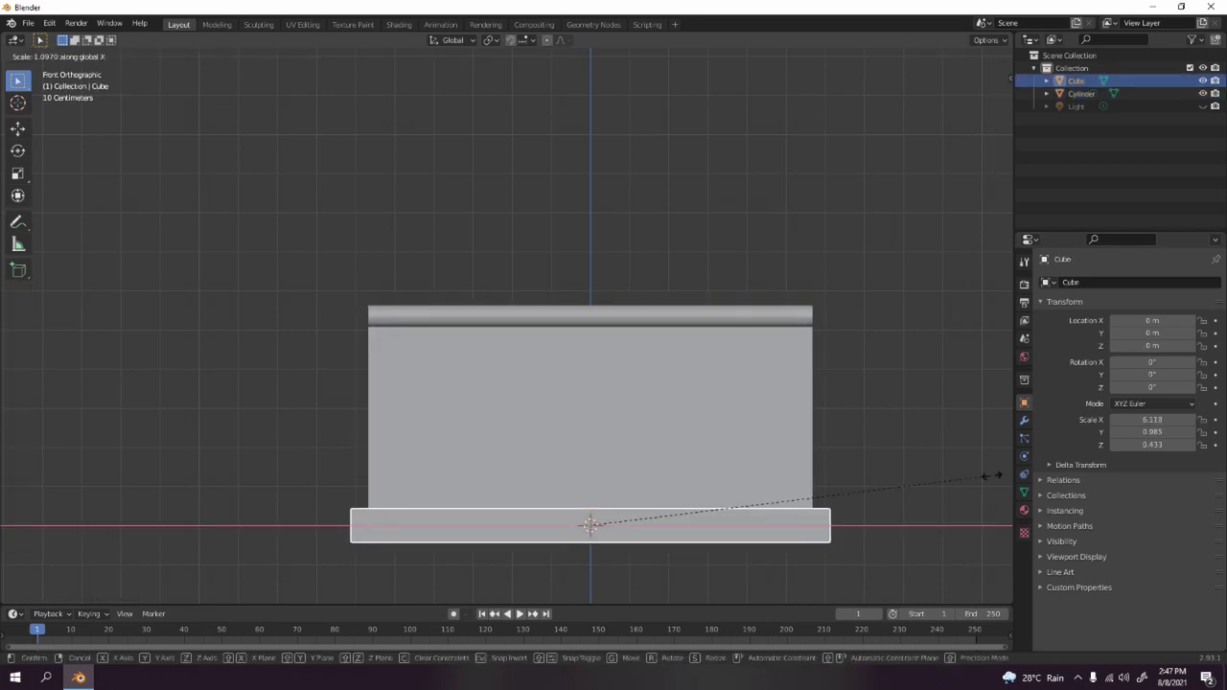
{"action": "left_click", "coordinate": [291, 419]}
Examine how the extruded panel fits into the handrail's groove and meets the base block, leaving nothing selected.
{"action": "middle_click_drag", "start_coordinate": [290, 419], "coordinate": [546, 427]}
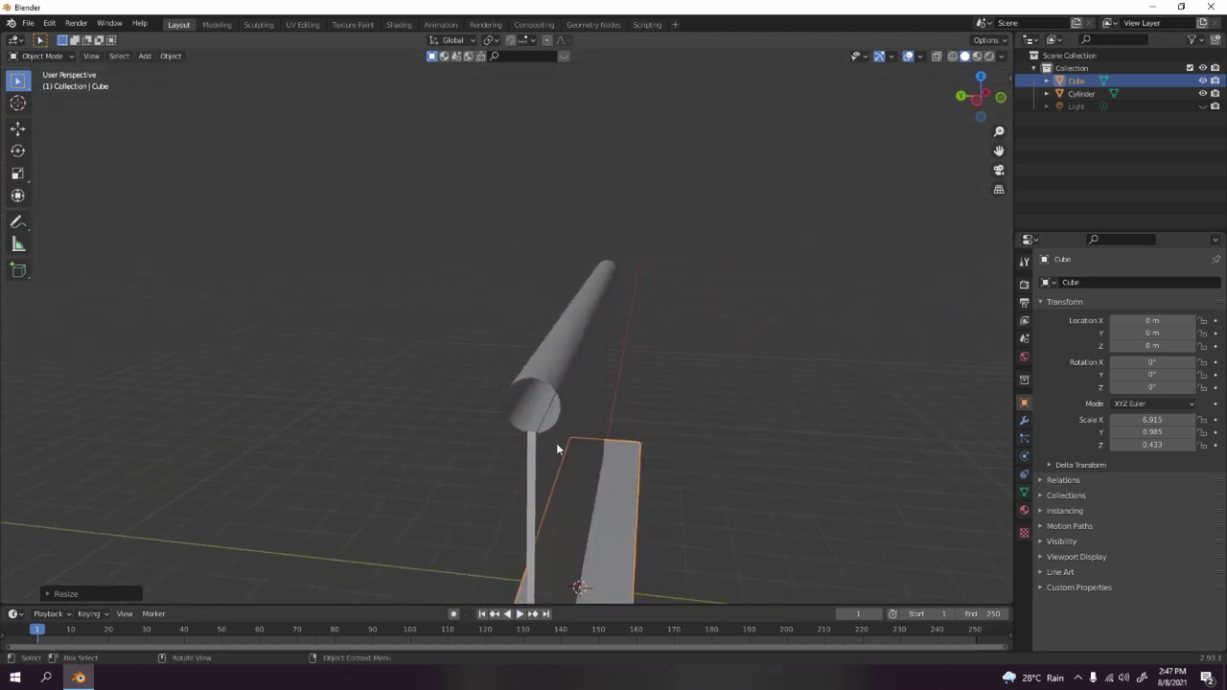
{"action": "key", "text": "Tab"}
{"action": "key", "text": "Tab"}
{"action": "left_click", "coordinate": [564, 492]}
{"action": "key", "text": "KP_Decimal"}
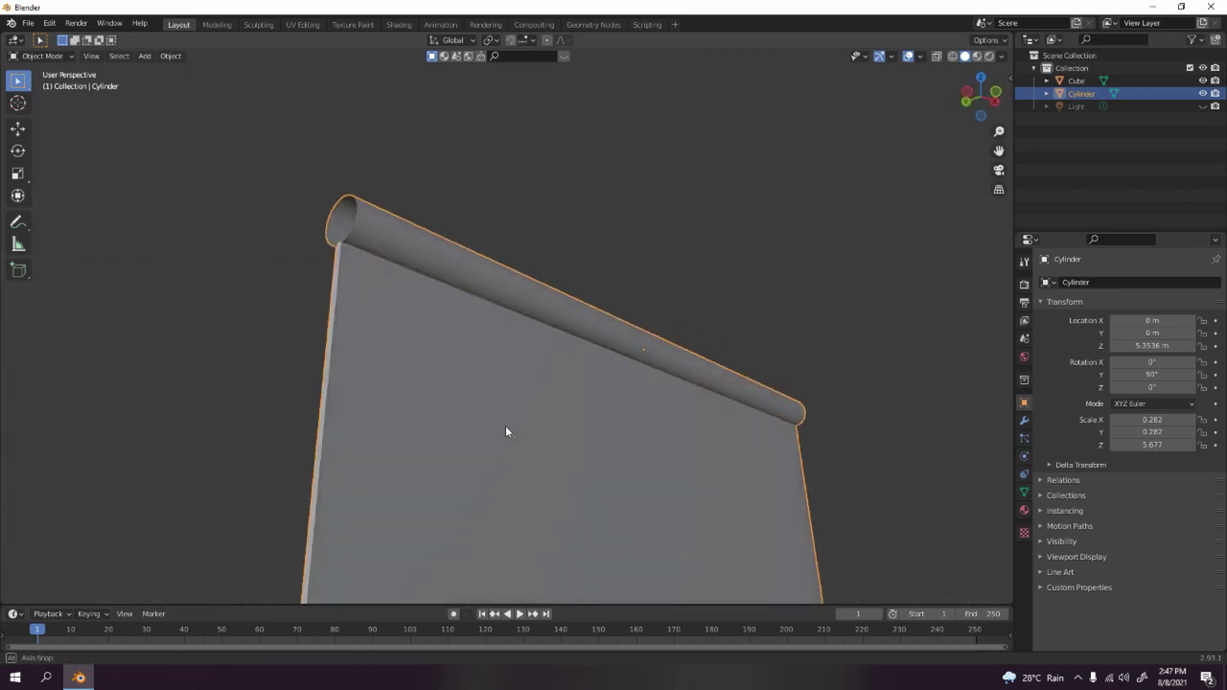
{"action": "middle_click_drag", "start_coordinate": [505, 426], "coordinate": [408, 469]}
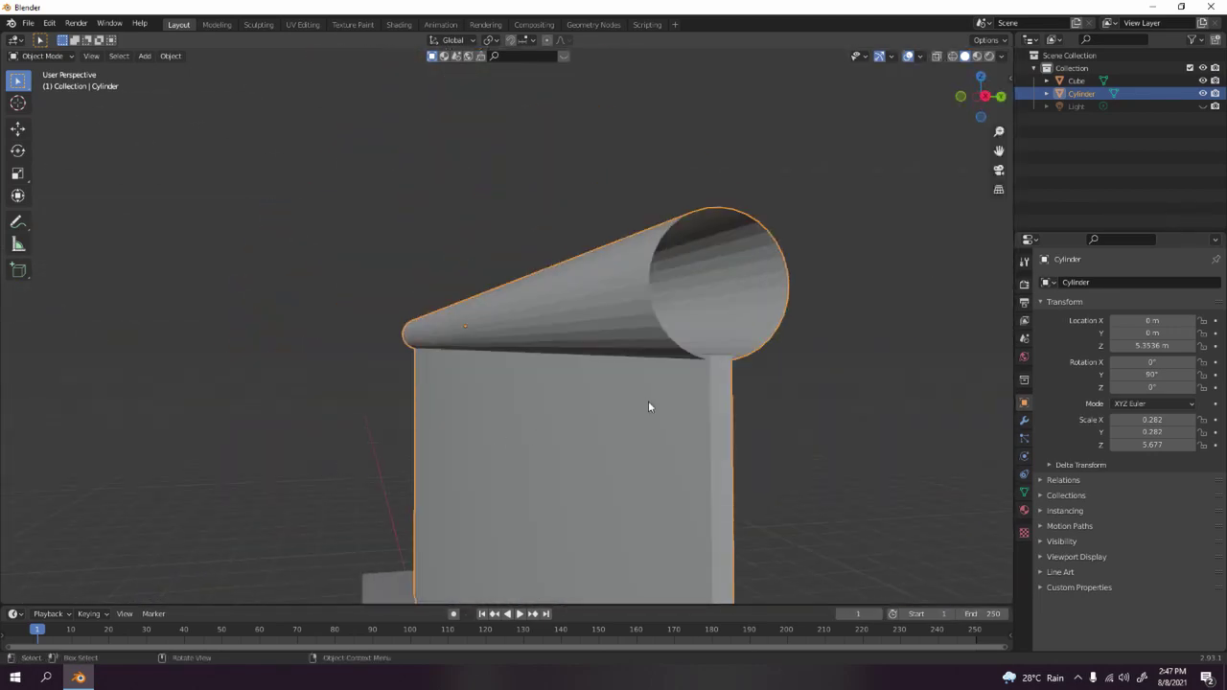
{"action": "scroll", "coordinate": [648, 406], "scroll_direction": "down", "scroll_amount": 2}
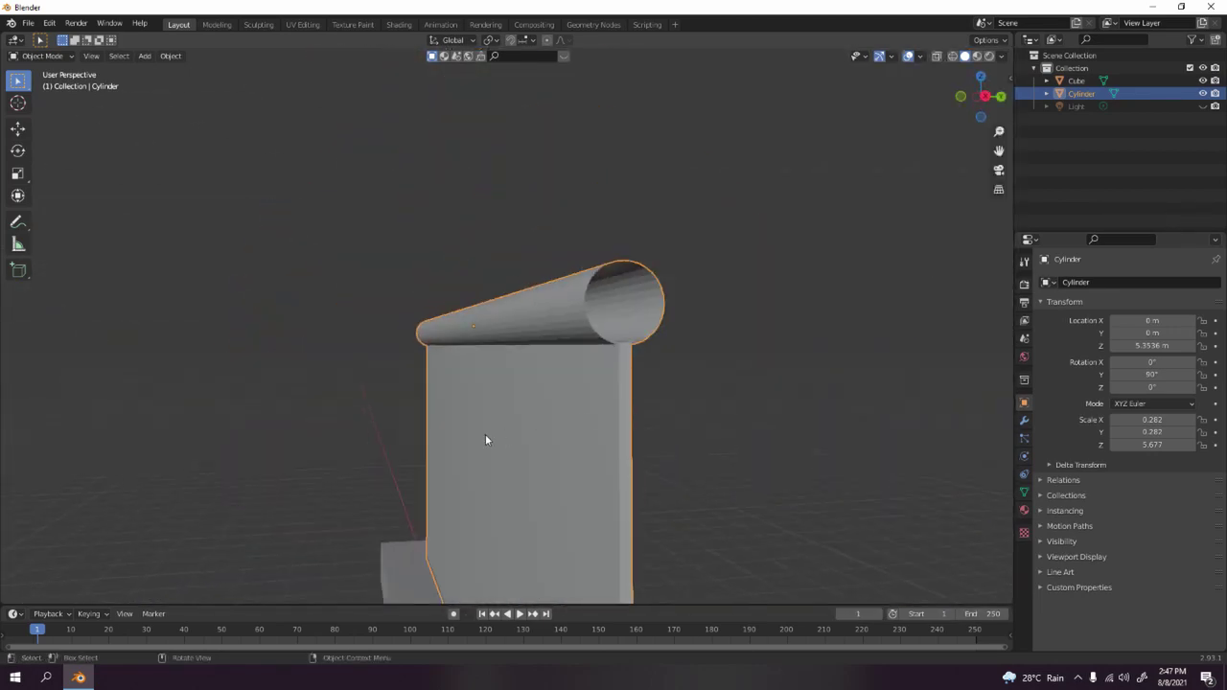
{"action": "middle_click_drag", "start_coordinate": [523, 393], "coordinate": [618, 377]}
{"action": "left_click", "coordinate": [316, 416]}
{"action": "middle_click_drag", "start_coordinate": [547, 356], "coordinate": [528, 402]}
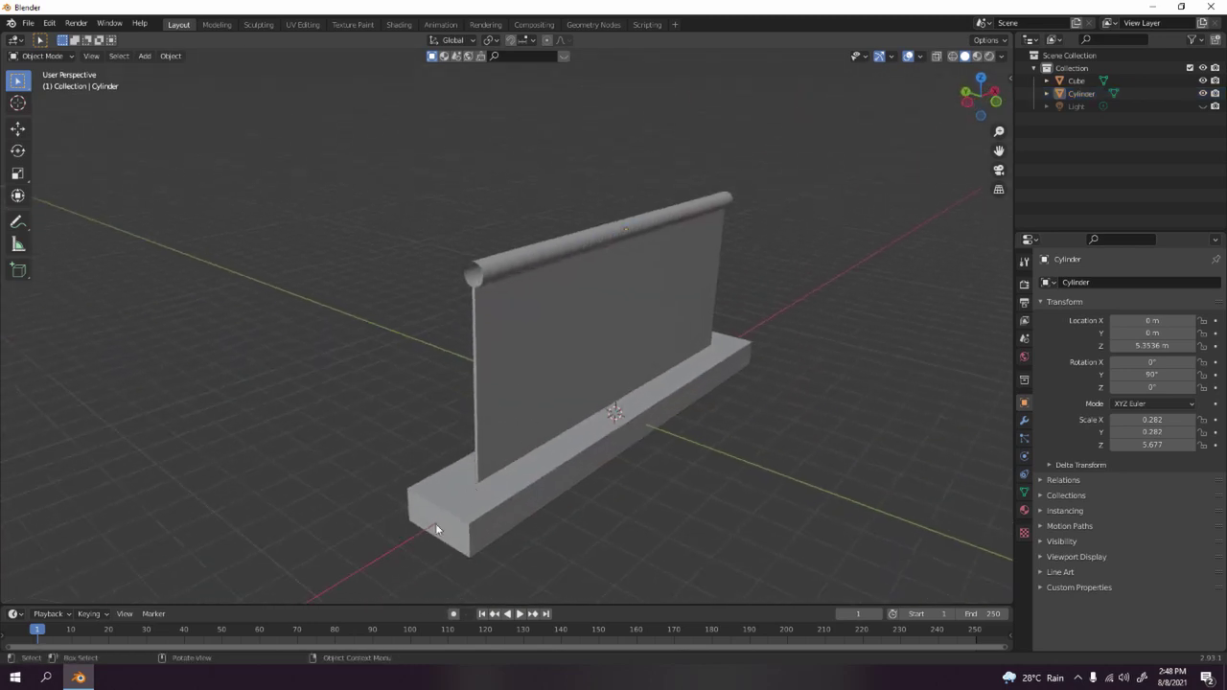
Shorten the base block along the global X axis to an X scale of about 5.851, slightly longer than the panel, and deselect it.
{"action": "left_click", "coordinate": [490, 509]}
{"action": "key", "text": "s"}
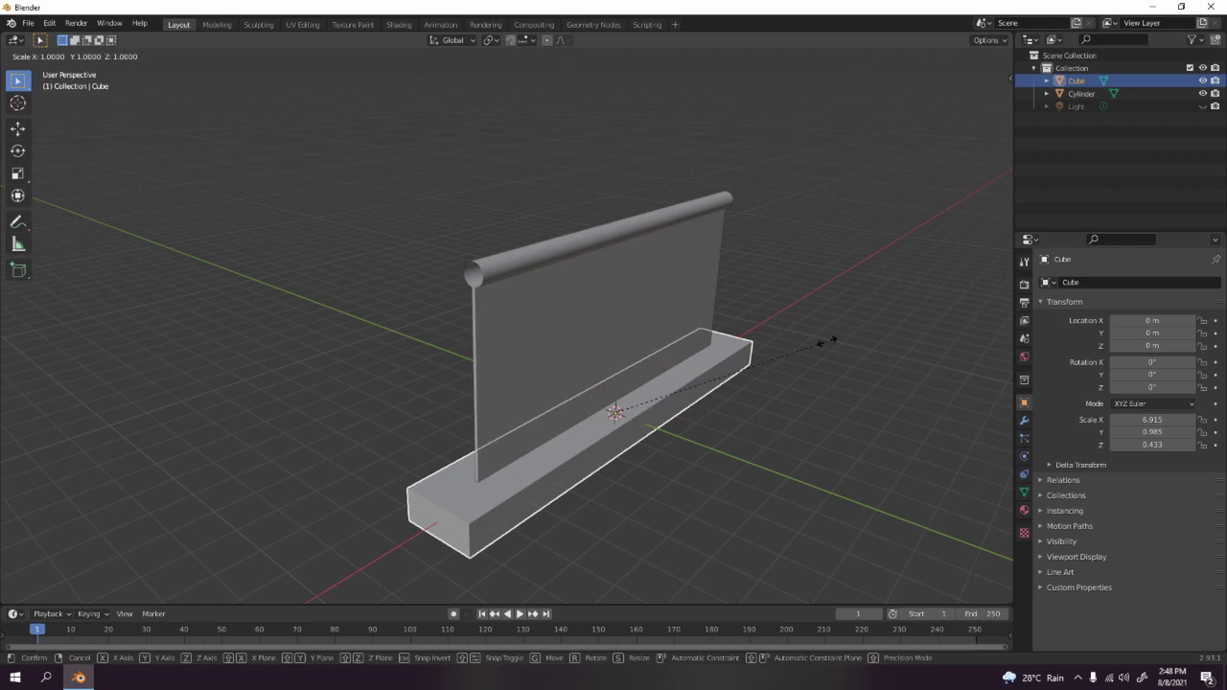
{"action": "key", "text": "x"}
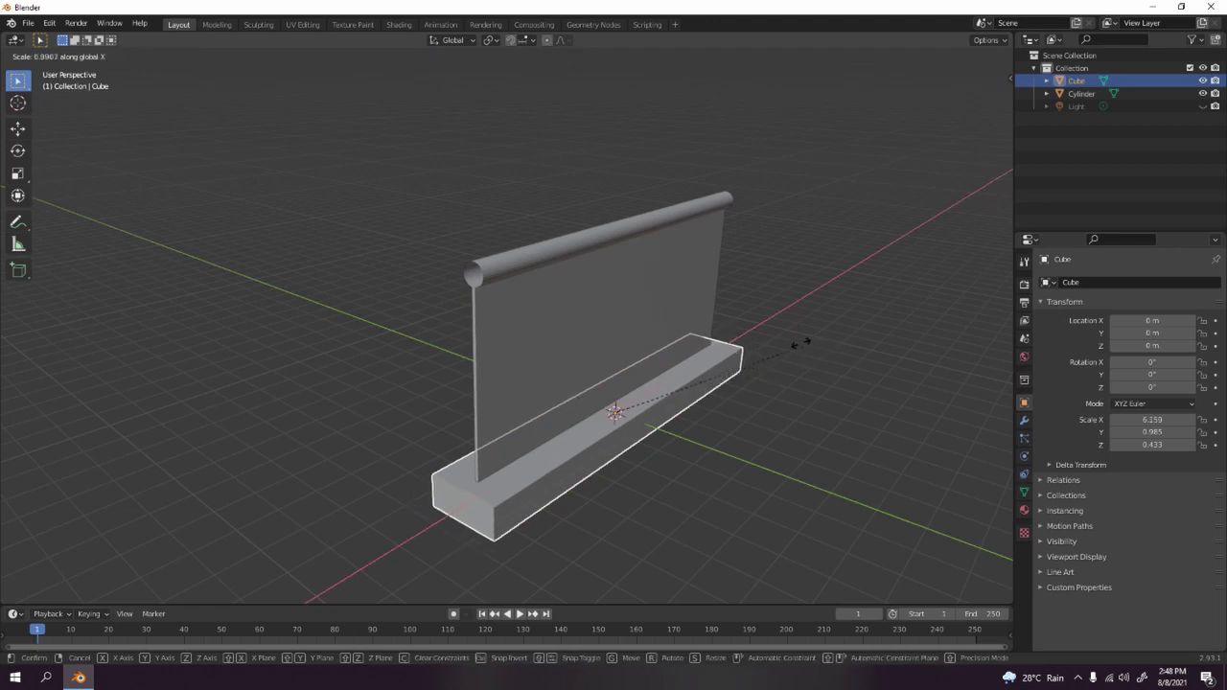
{"action": "right_click", "coordinate": [792, 344]}
{"action": "scroll", "coordinate": [792, 344], "scroll_direction": "up", "scroll_amount": 2}
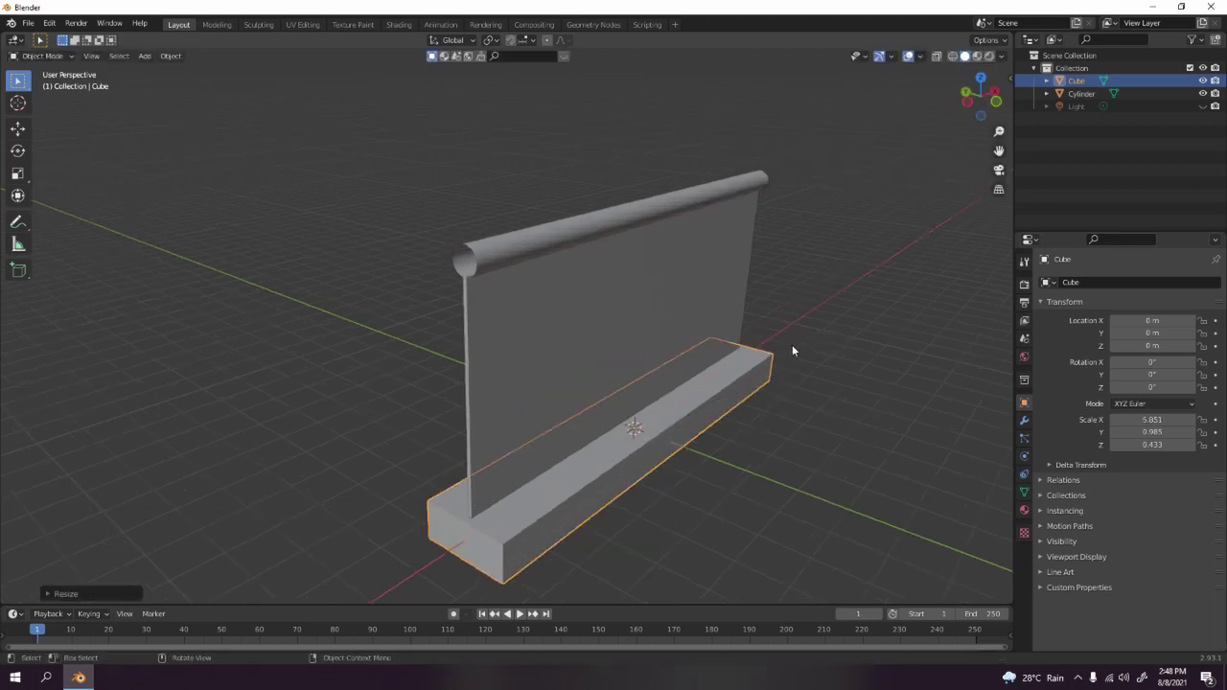
{"action": "middle_click_drag", "start_coordinate": [792, 344], "coordinate": [790, 226]}
{"action": "left_click", "coordinate": [789, 230]}
Select the handrail and panel object and examine its tube end up close in front view and in Edit Mode.
{"action": "scroll", "coordinate": [683, 261], "scroll_direction": "down", "scroll_amount": 2}
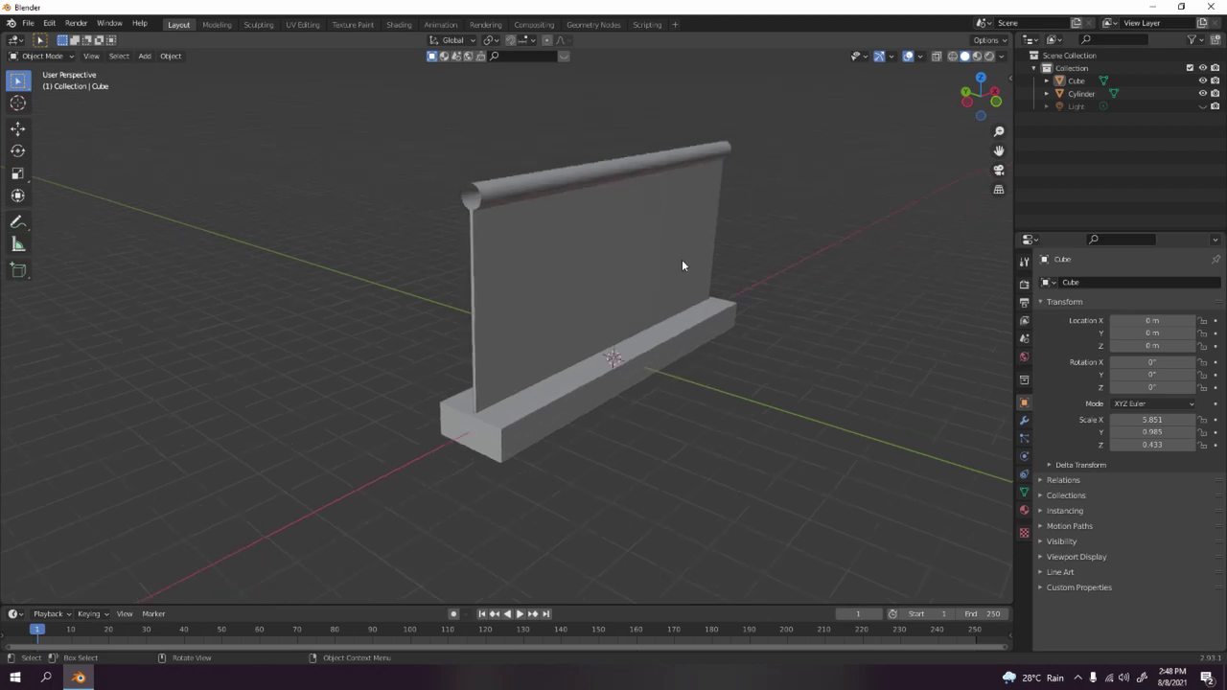
{"action": "middle_click_drag", "start_coordinate": [562, 268], "coordinate": [605, 259]}
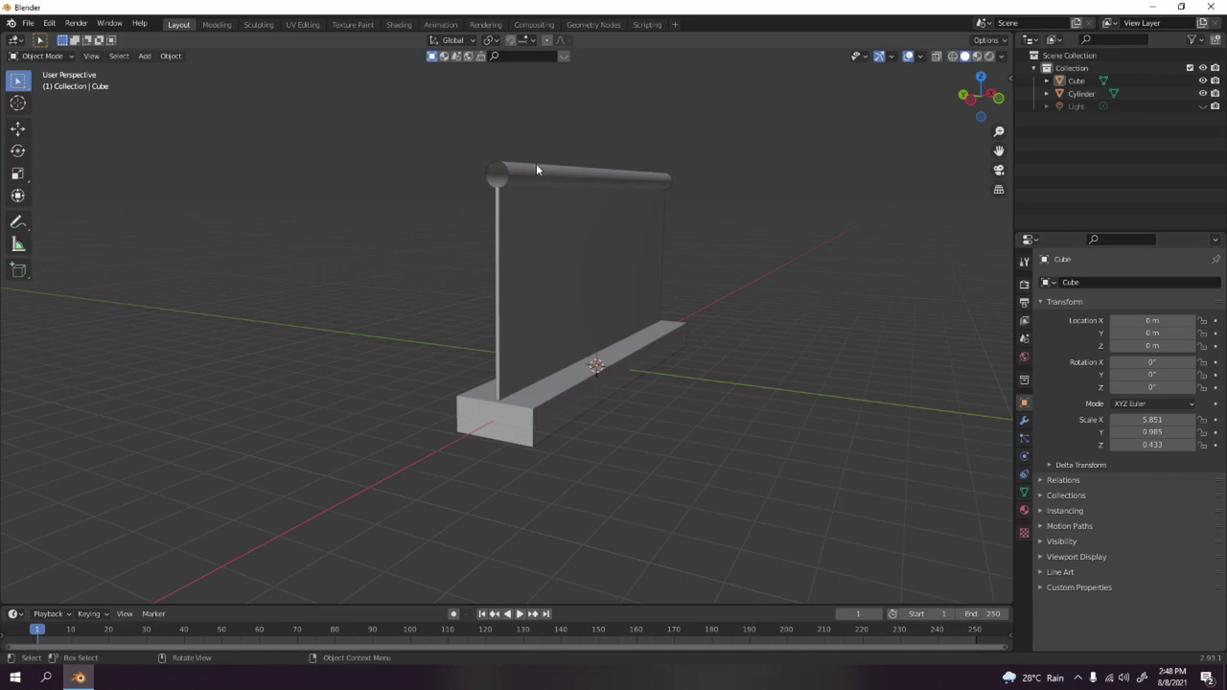
{"action": "left_click", "coordinate": [504, 182]}
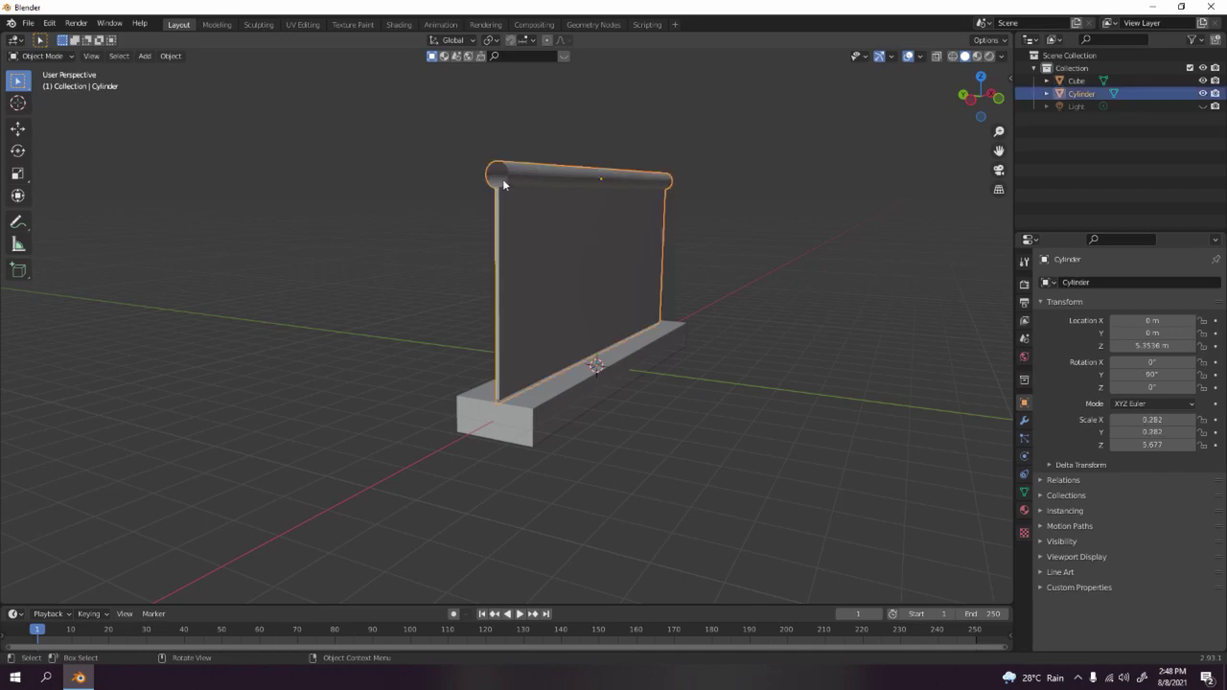
{"action": "key", "text": "KP_1"}
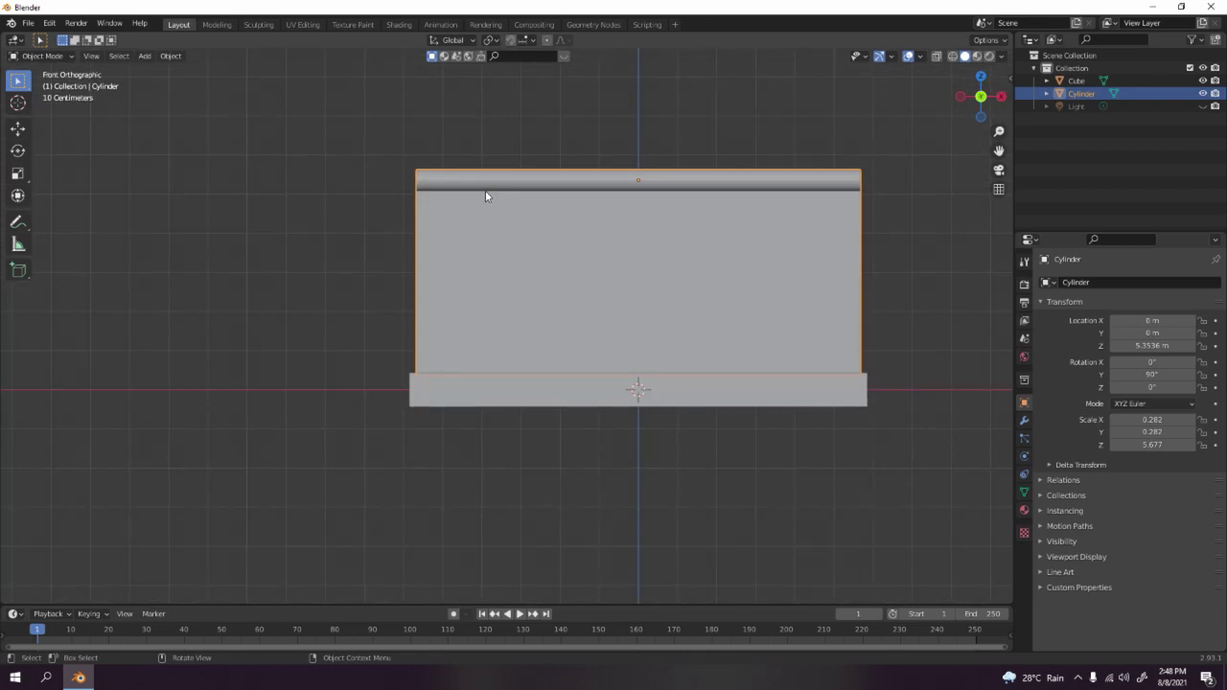
{"action": "scroll", "coordinate": [485, 190], "scroll_direction": "up", "scroll_amount": 2}
{"action": "middle_click_drag", "start_coordinate": [564, 121], "coordinate": [540, 330], "text": "shift"}
{"action": "scroll", "coordinate": [540, 330], "scroll_direction": "up", "scroll_amount": 2}
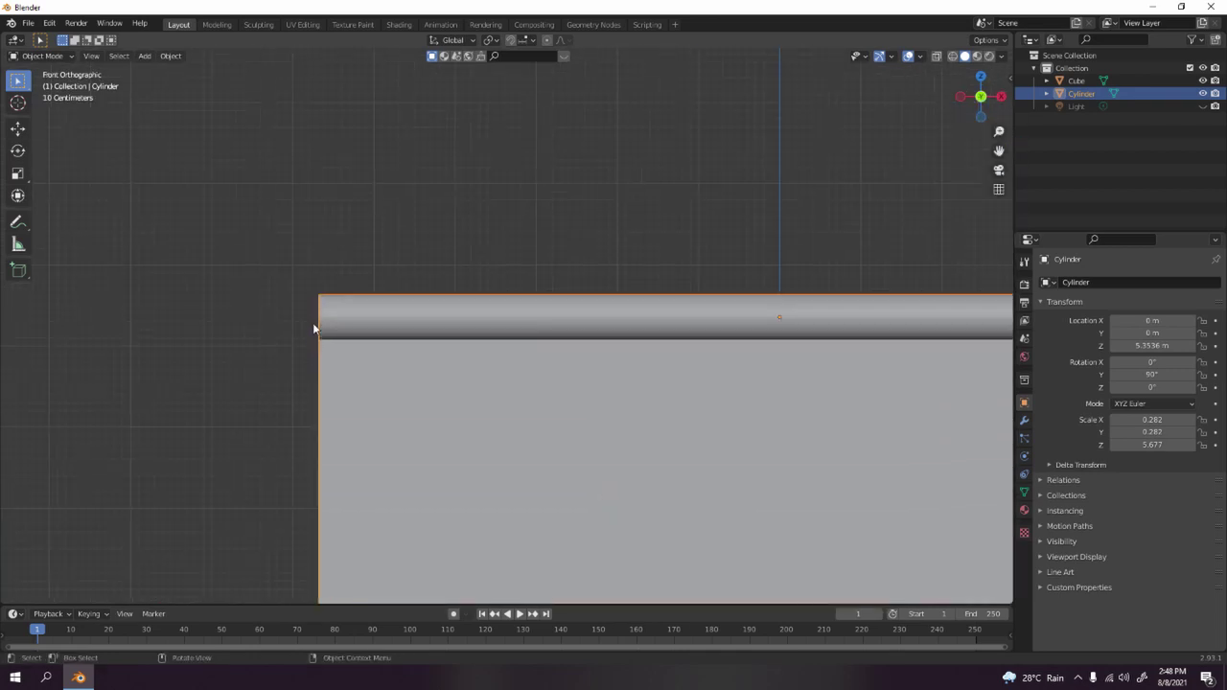
{"action": "scroll", "coordinate": [485, 260], "scroll_direction": "down", "scroll_amount": 1}
{"action": "middle_click_drag", "start_coordinate": [508, 315], "coordinate": [596, 332], "text": "shift"}
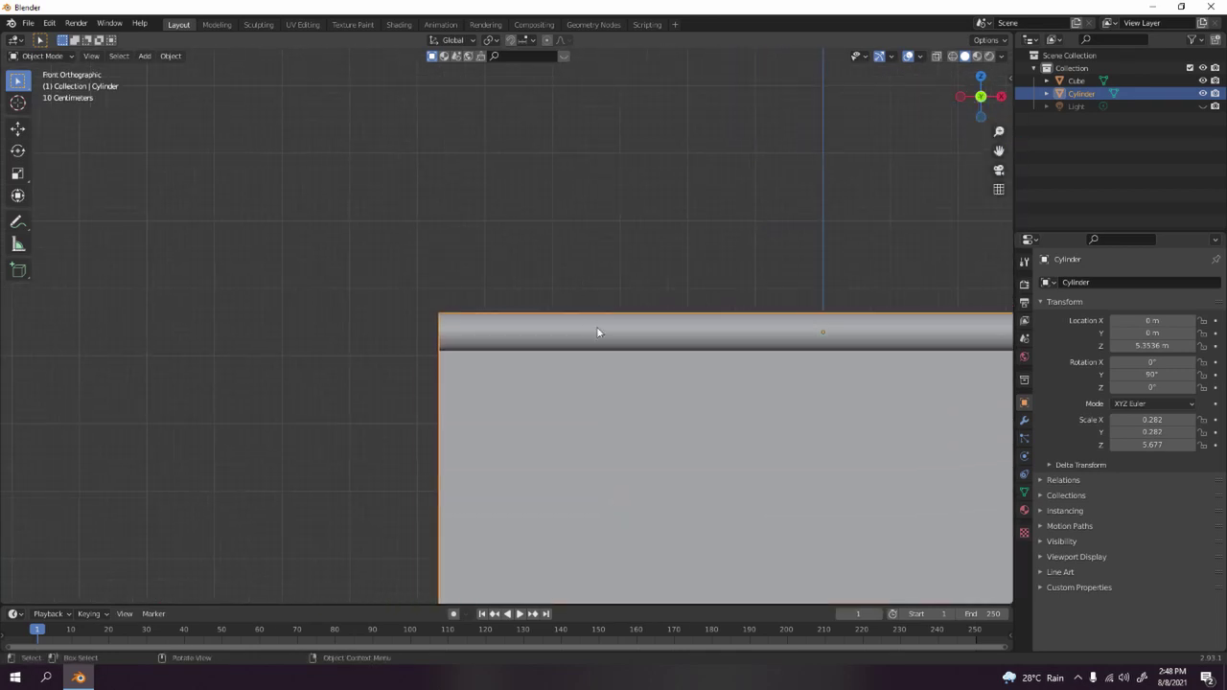
{"action": "key", "text": "Tab"}
{"action": "key", "text": "Tab"}
{"action": "key", "text": "Tab"}
{"action": "key", "text": "Tab"}
{"action": "key", "text": "Tab"}
{"action": "key", "text": "Tab"}
{"action": "middle_click_drag", "start_coordinate": [596, 332], "coordinate": [573, 341]}
{"action": "key", "text": "g"}
{"action": "key", "text": "z"}
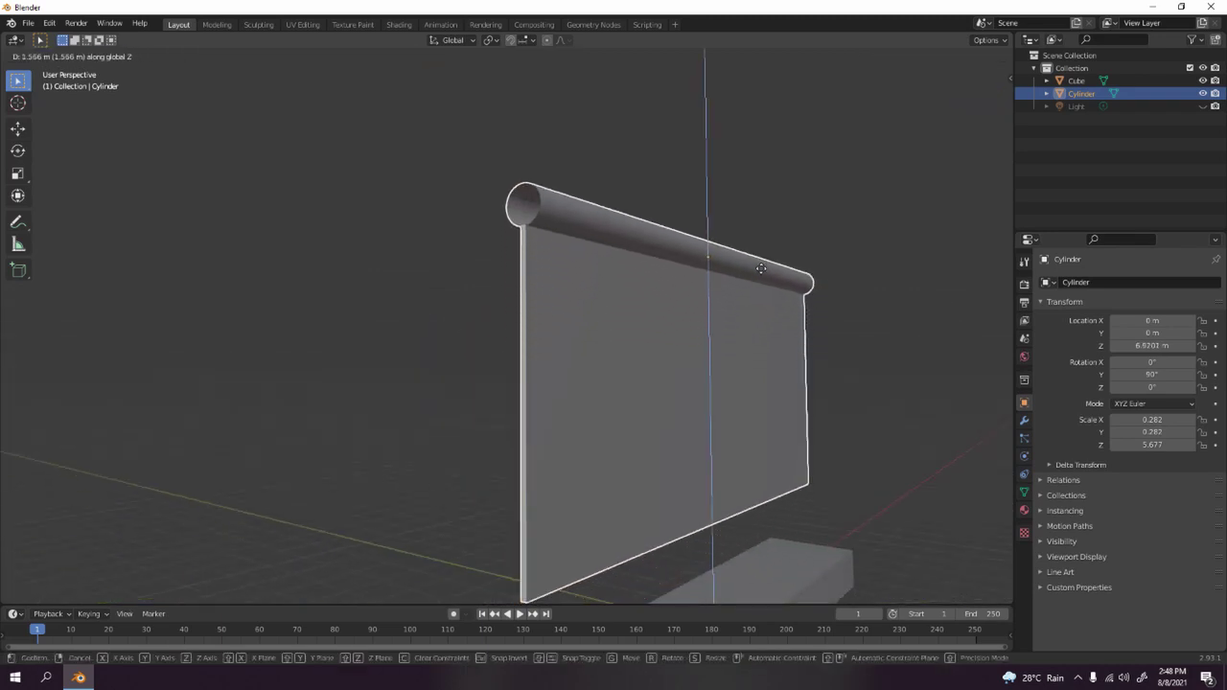
{"action": "key", "text": "Escape"}
Enter Edit Mode on the handrail and panel object and select its entire mesh.
{"action": "middle_click_drag", "start_coordinate": [800, 240], "coordinate": [757, 310]}
{"action": "key", "text": "Tab"}
{"action": "key", "text": "a"}
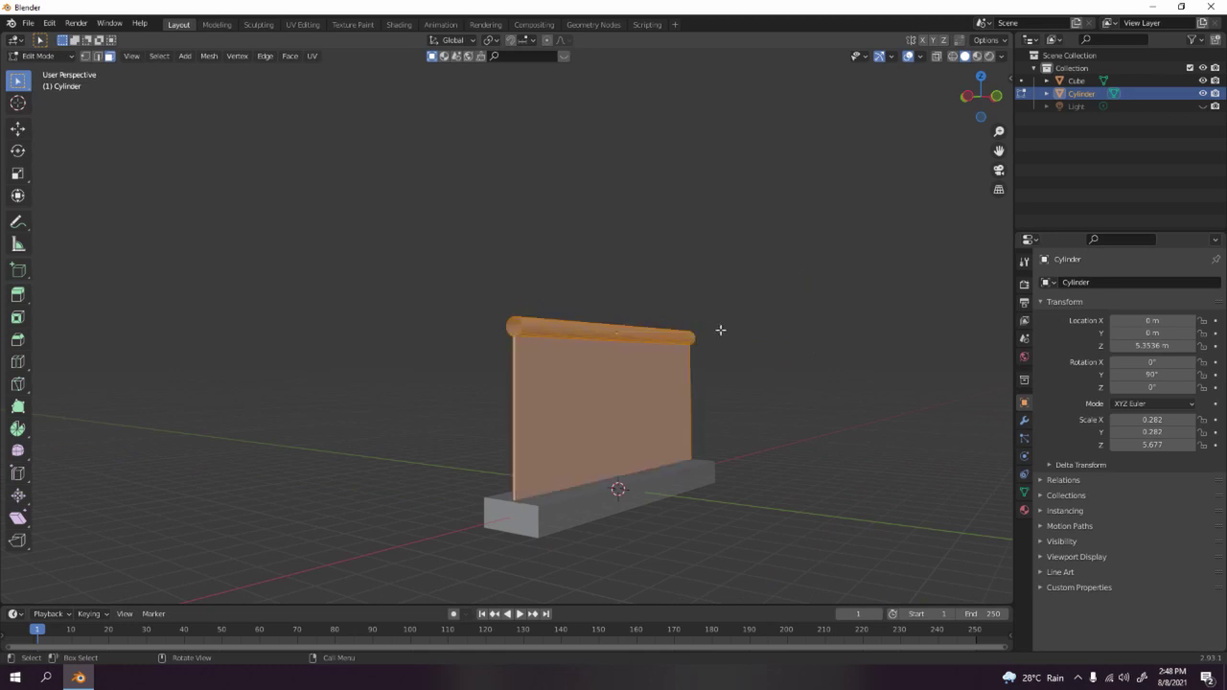
{"action": "key", "text": "alt+a"}
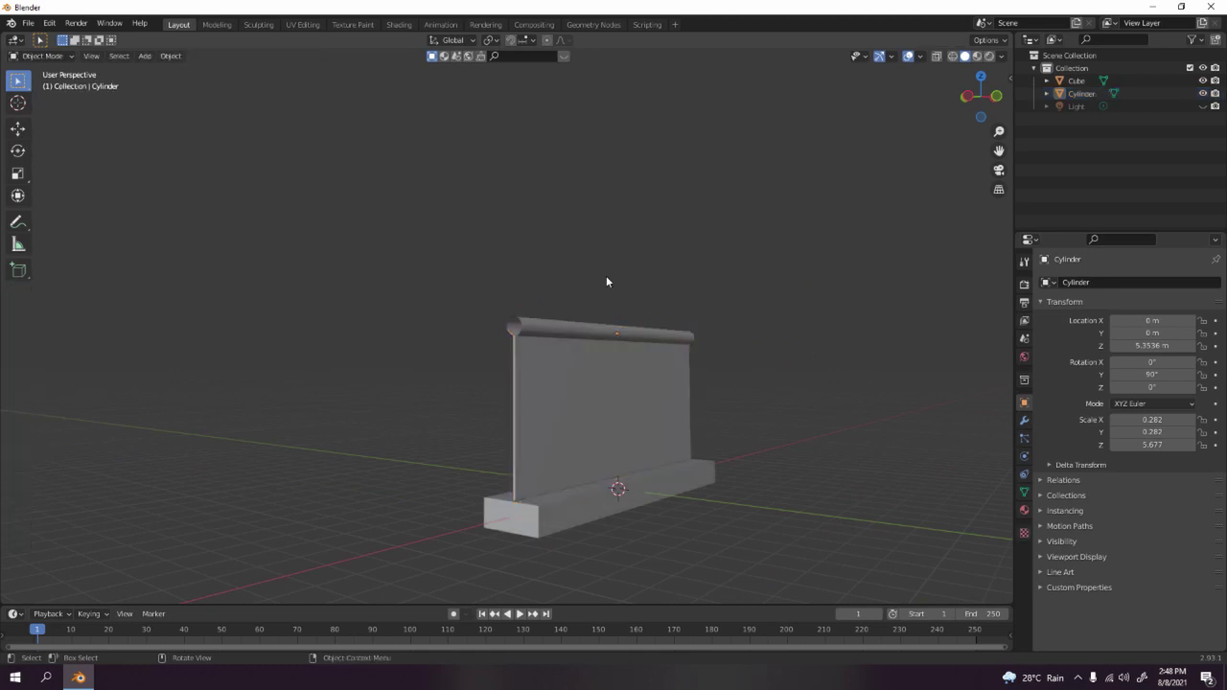
{"action": "key", "text": "a"}
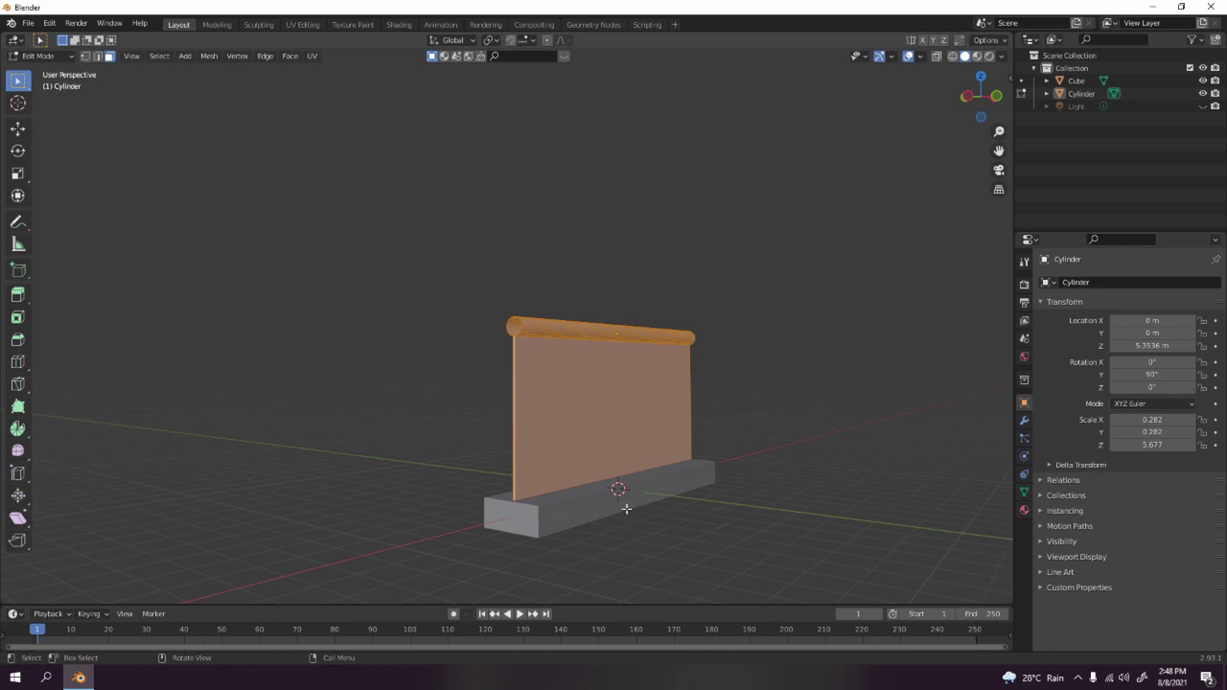
Separate the selected handrail and panel mesh by loose parts, return to Object Mode and deselect everything.
{"action": "key", "text": "m"}
{"action": "key", "text": "p"}
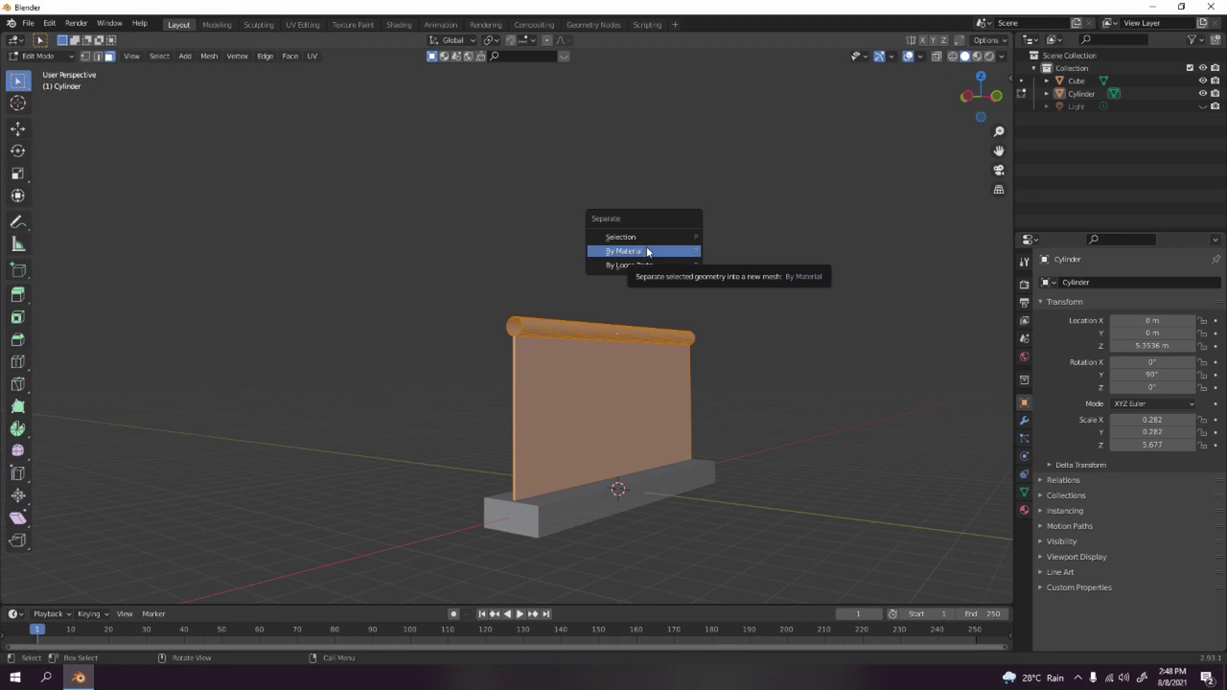
{"action": "left_click", "coordinate": [654, 266]}
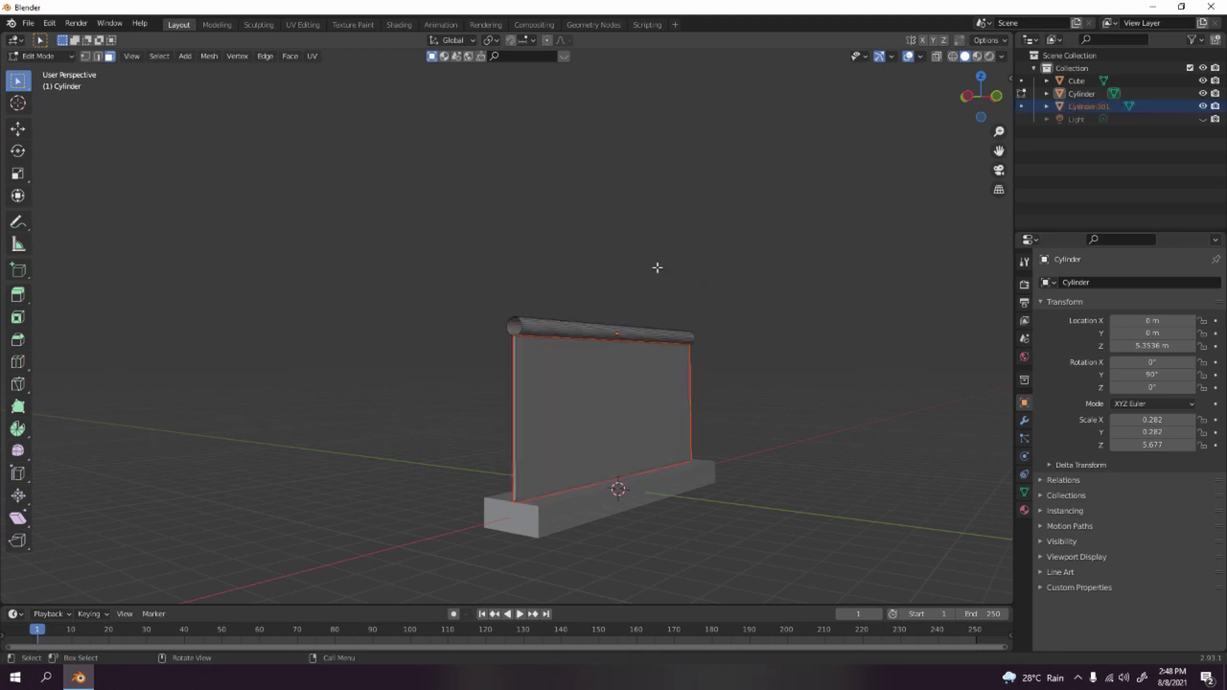
{"action": "key", "text": "Tab"}
{"action": "left_click", "coordinate": [690, 212]}
Try moving the handrail tube on its own, away from the panel, to test the separation.
{"action": "scroll", "coordinate": [690, 213], "scroll_direction": "up", "scroll_amount": 3}
{"action": "middle_click_drag", "start_coordinate": [691, 213], "coordinate": [606, 304]}
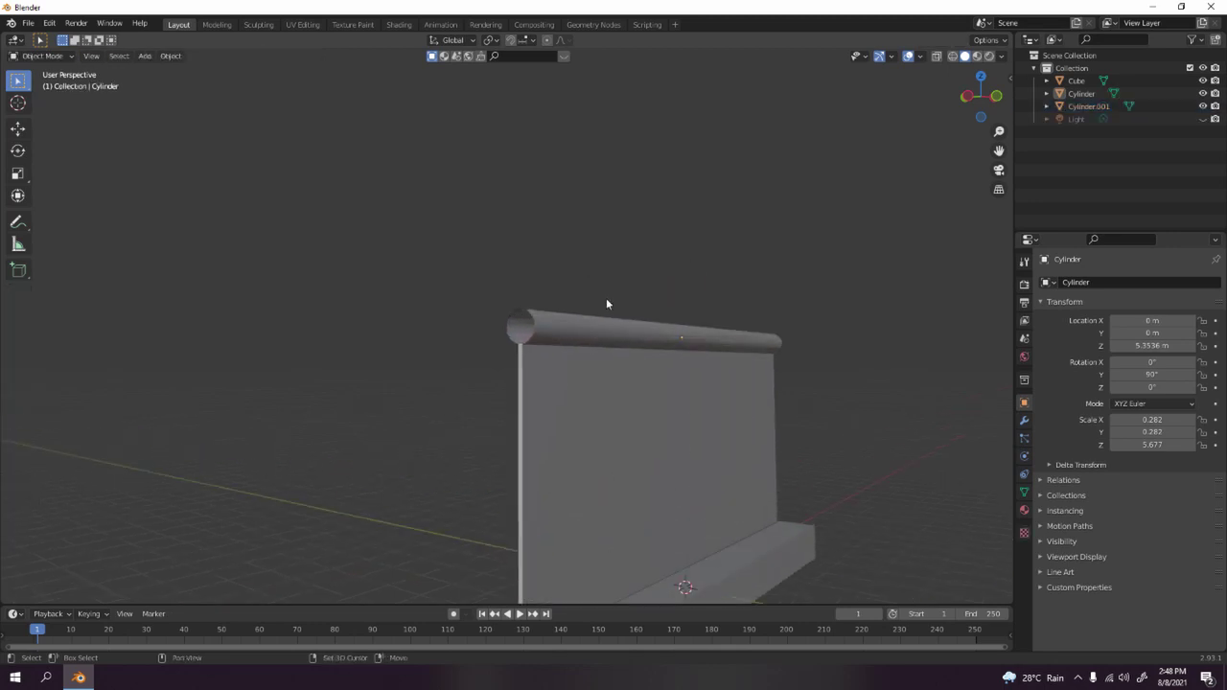
{"action": "left_click", "coordinate": [639, 347]}
{"action": "left_click", "coordinate": [637, 346]}
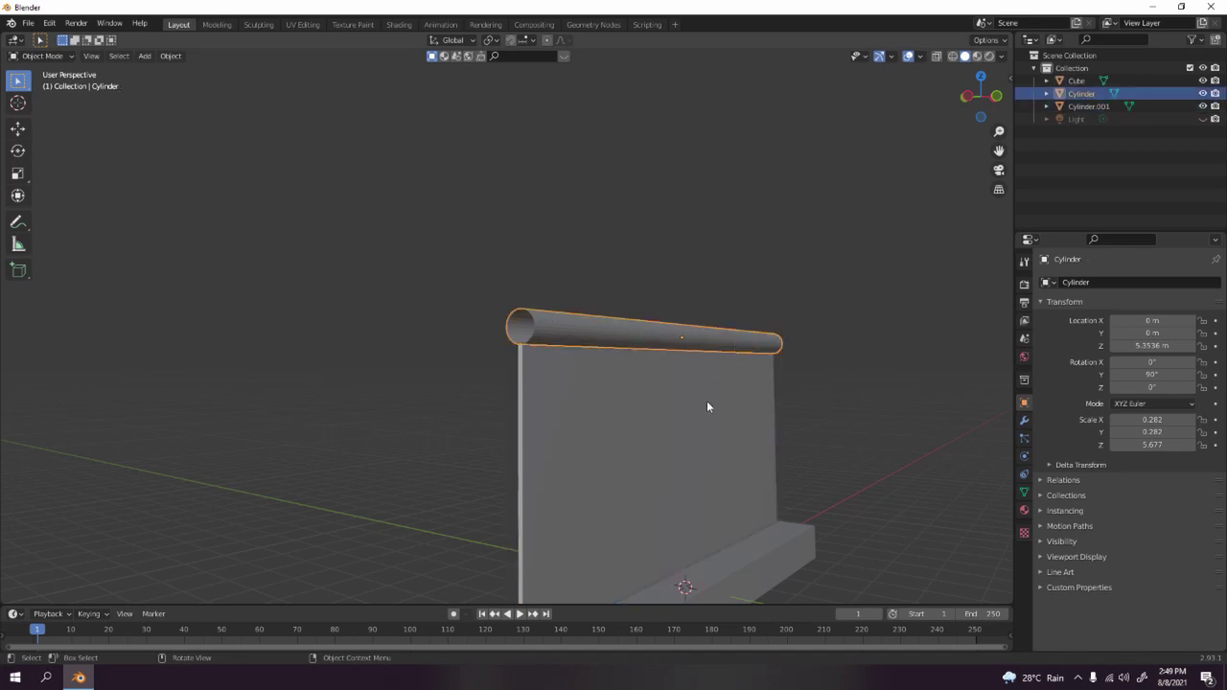
{"action": "key", "text": "g"}
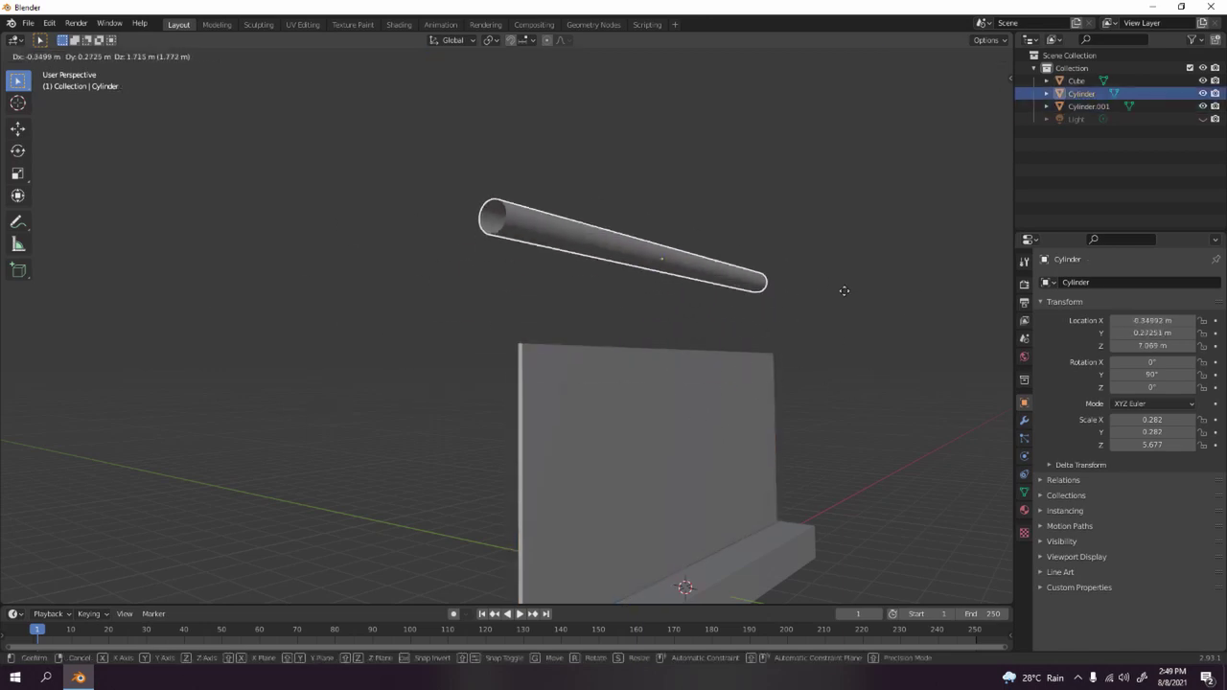
{"action": "key", "text": "Escape"}
Stretch the handrail tube slightly along the global X axis, to a Z scale of about 5.727.
{"action": "middle_click_drag", "start_coordinate": [680, 171], "coordinate": [581, 315]}
{"action": "scroll", "coordinate": [596, 337], "scroll_direction": "up", "scroll_amount": 5}
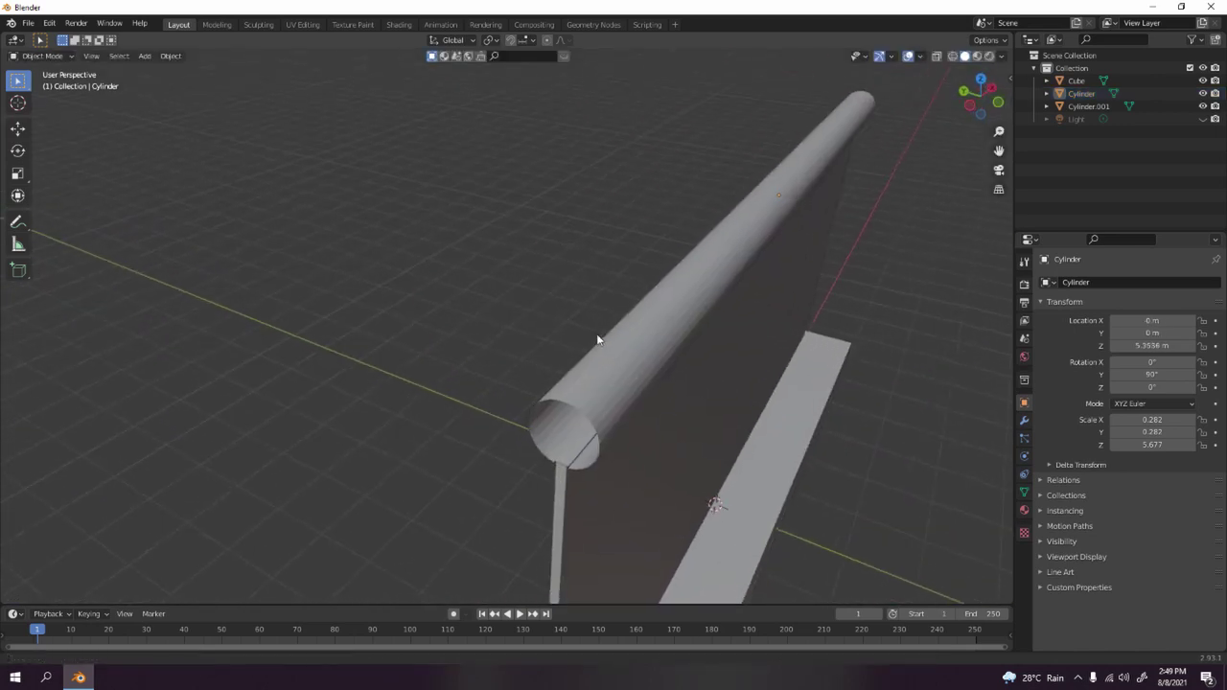
{"action": "left_click", "coordinate": [654, 353]}
{"action": "key", "text": "s"}
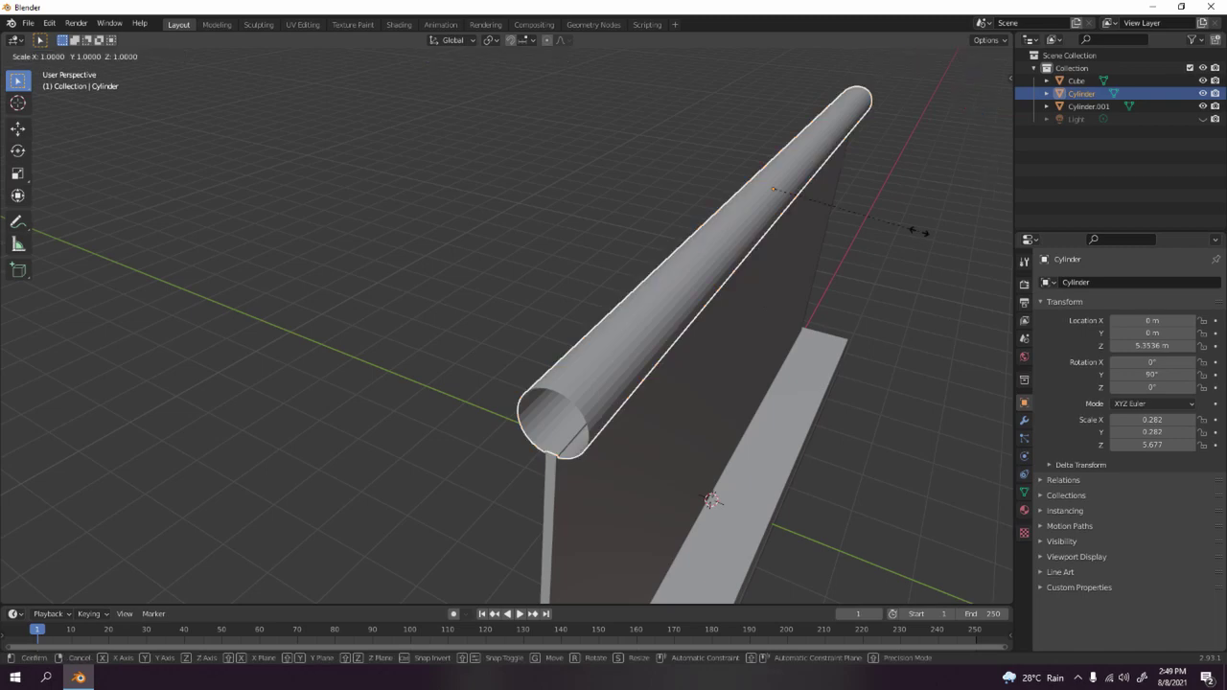
{"action": "key", "text": "x"}
{"action": "left_click", "coordinate": [920, 228]}
{"action": "scroll", "coordinate": [782, 261], "scroll_direction": "down", "scroll_amount": 3}
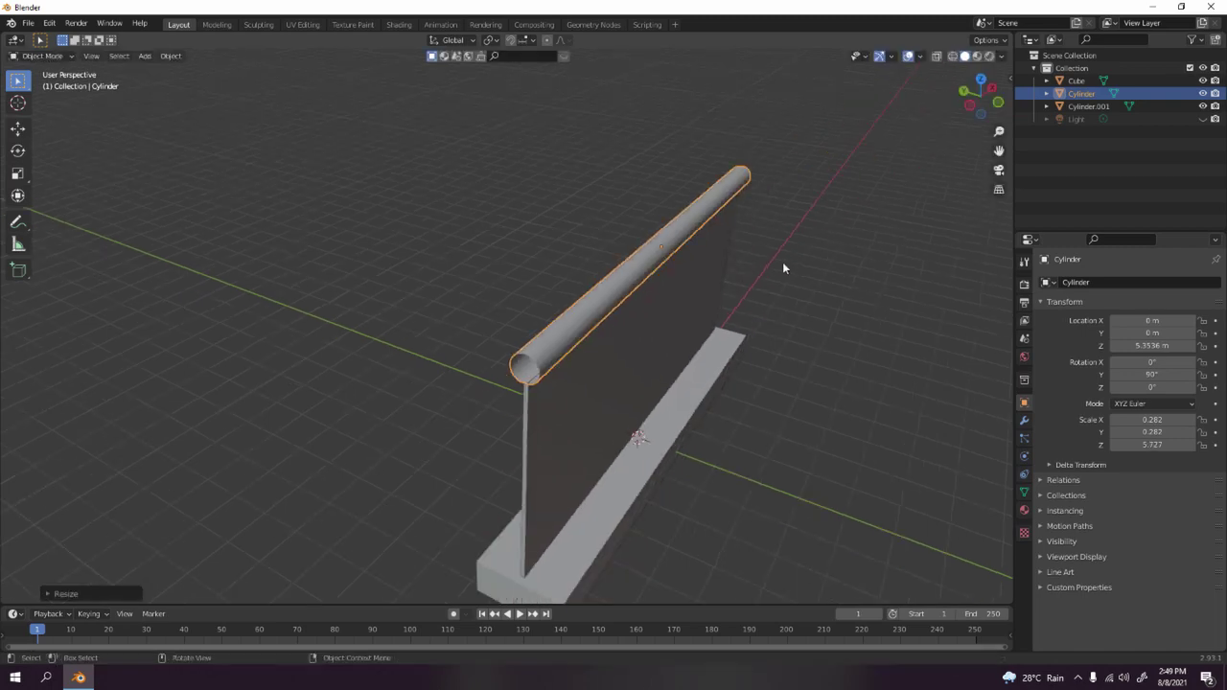
In front view, lengthen the handrail tube further along global X to a Z scale of about 5.963 and deselect it.
{"action": "key", "text": "KP_1"}
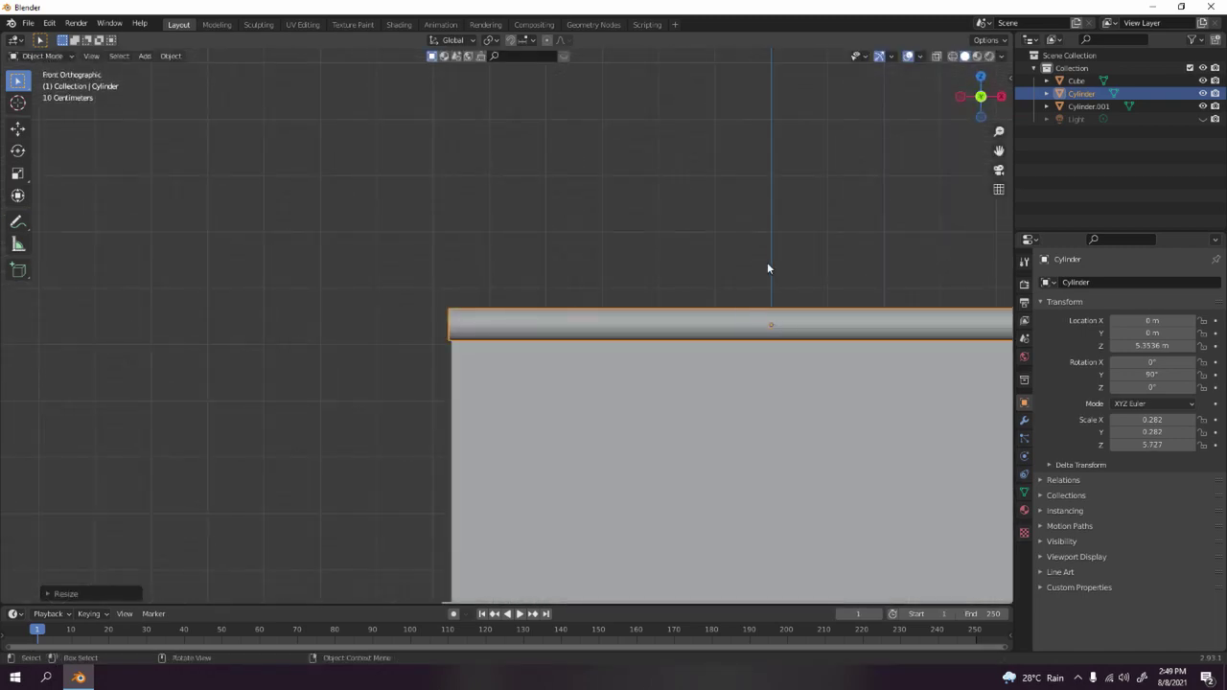
{"action": "key", "text": "s"}
{"action": "key", "text": "x"}
{"action": "left_click", "coordinate": [681, 227]}
{"action": "left_click", "coordinate": [659, 216]}
{"action": "scroll", "coordinate": [659, 215], "scroll_direction": "down", "scroll_amount": 5}
{"action": "middle_click_drag", "start_coordinate": [572, 290], "coordinate": [619, 307]}
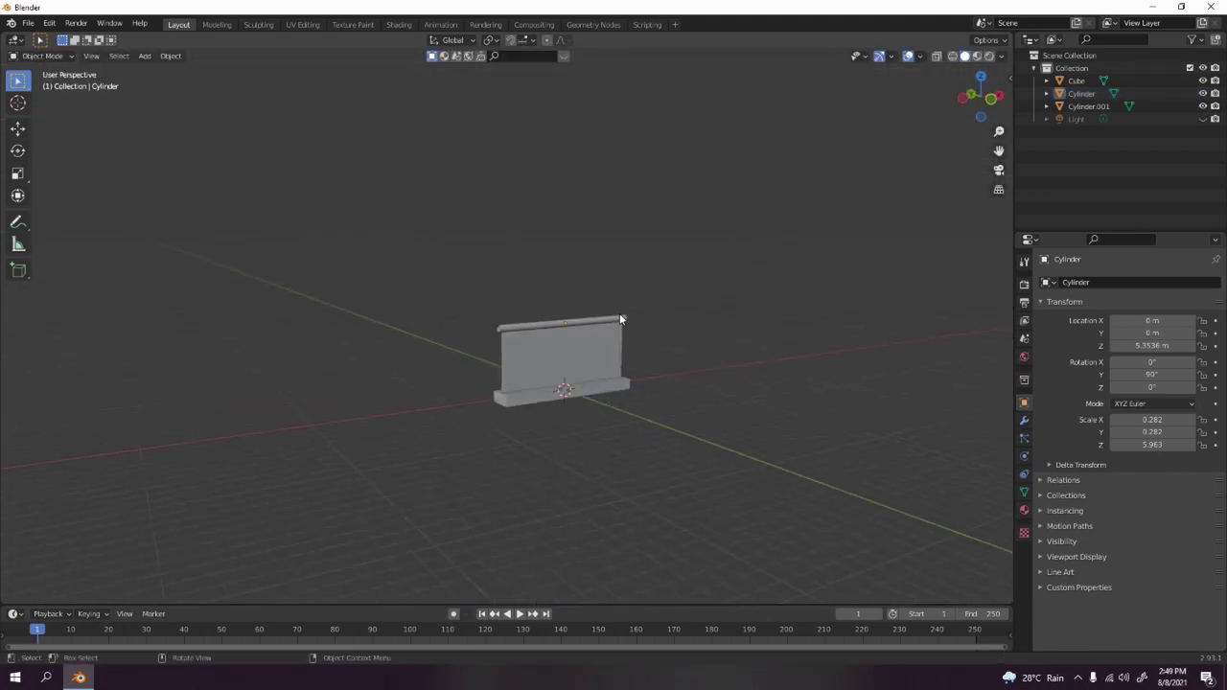
{"action": "scroll", "coordinate": [620, 312], "scroll_direction": "up", "scroll_amount": 4}
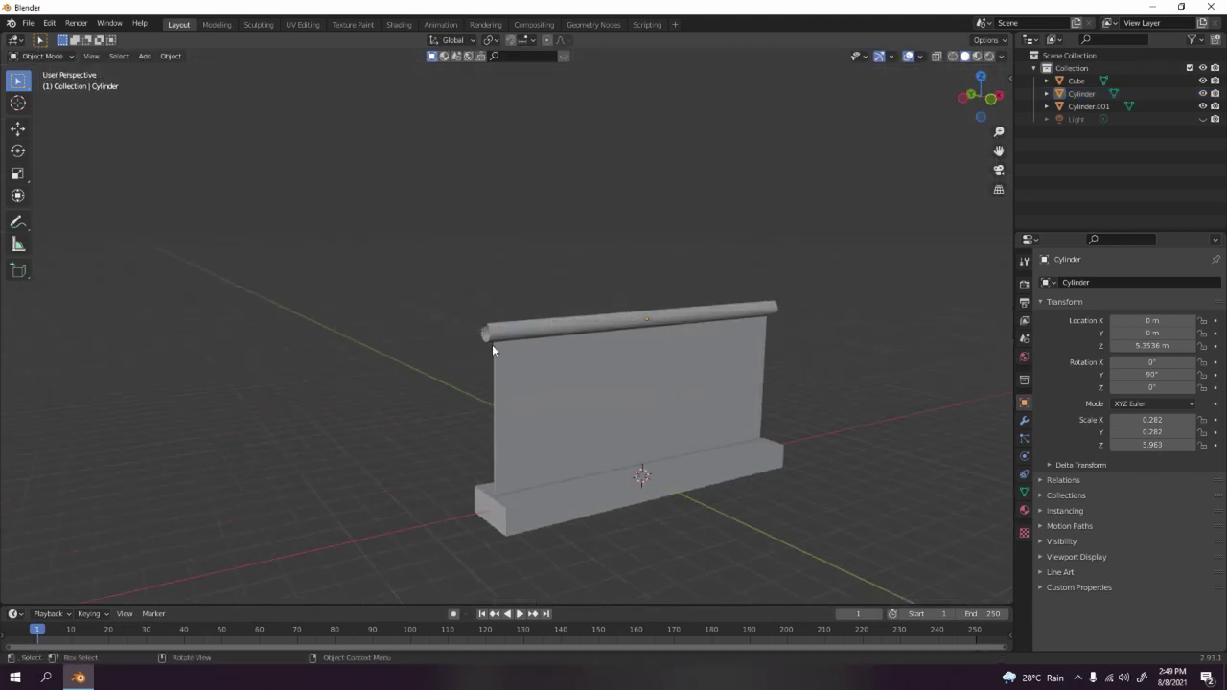
Add a UV sphere and raise it along the Z axis above the handrail, to a Z location of about 7.54 m.
{"action": "key", "text": "KP_3"}
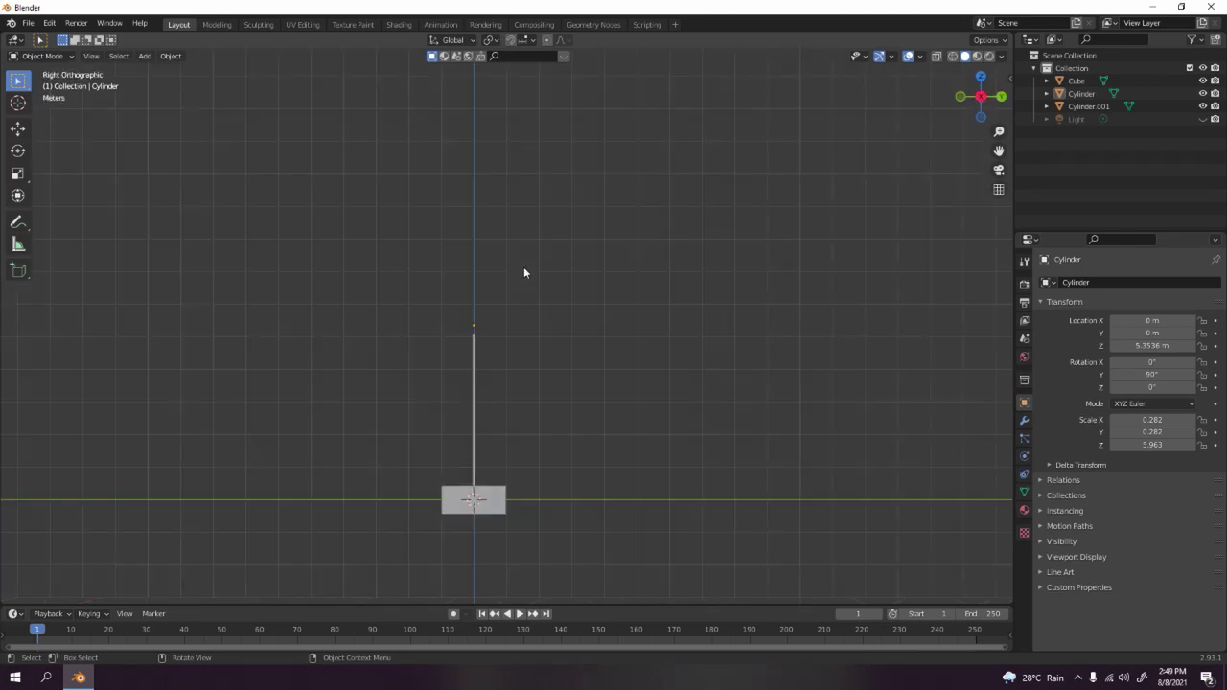
{"action": "key", "text": "KP_1"}
{"action": "scroll", "coordinate": [538, 240], "scroll_direction": "down", "scroll_amount": 5, "text": "ctrl"}
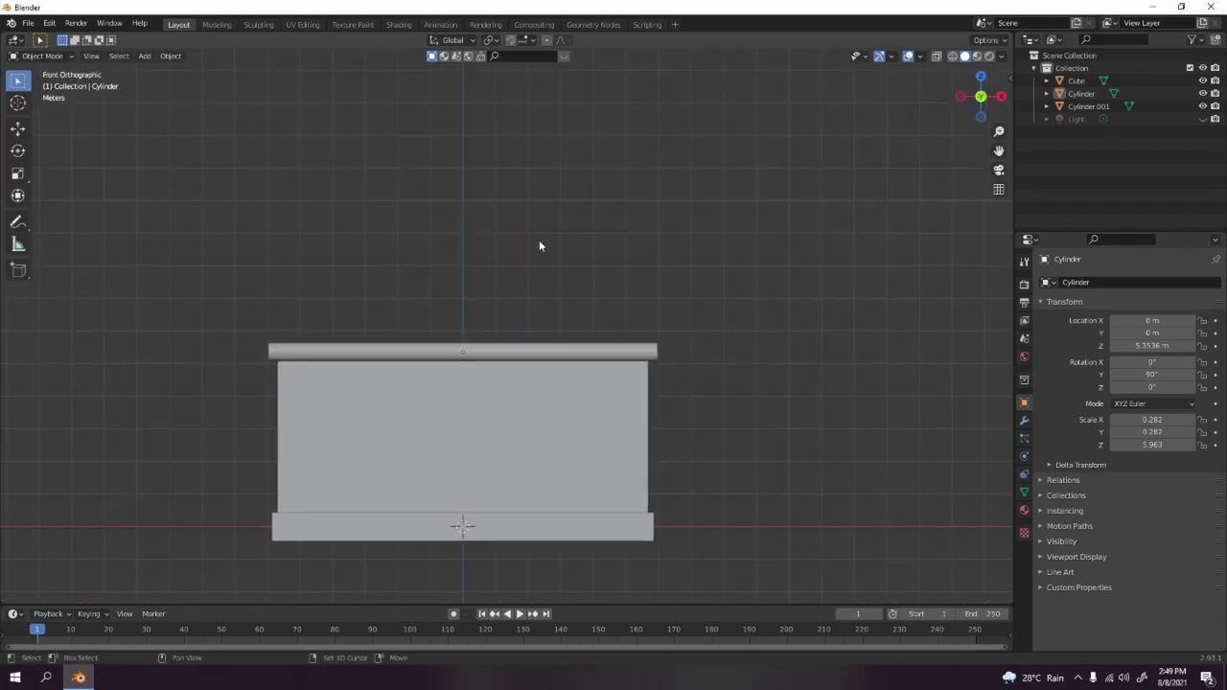
{"action": "key", "text": "shift+a"}
{"action": "mouse_move", "coordinate": [543, 245]}
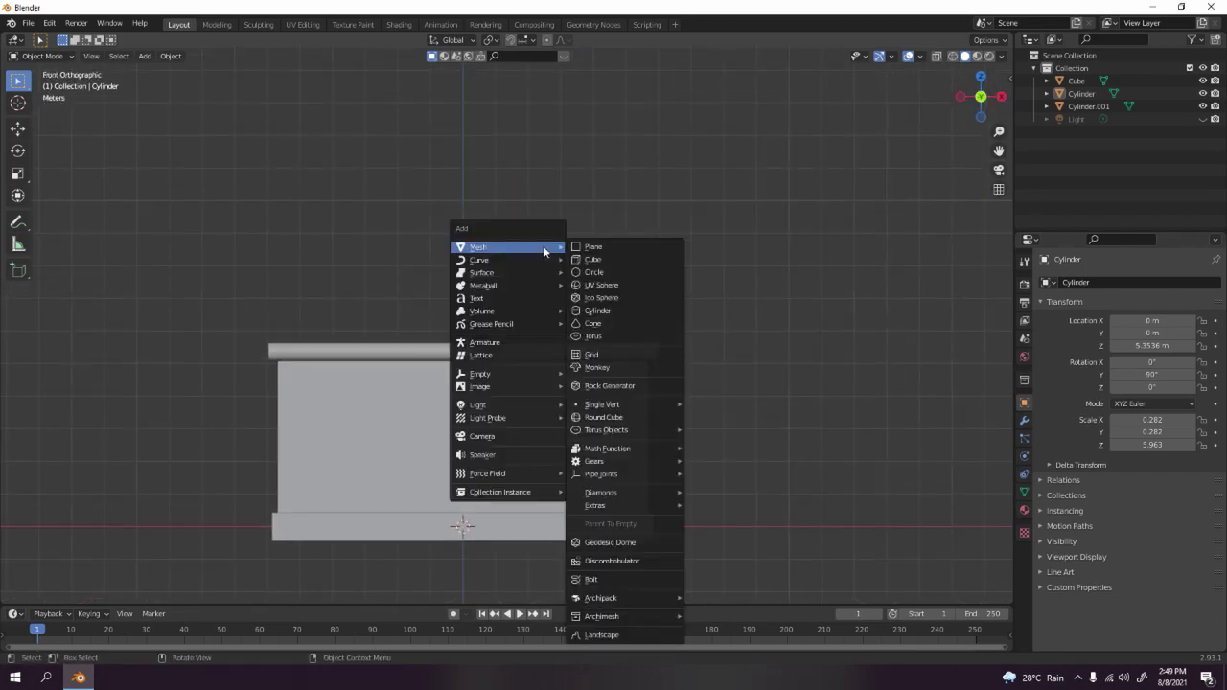
{"action": "left_click", "coordinate": [629, 286]}
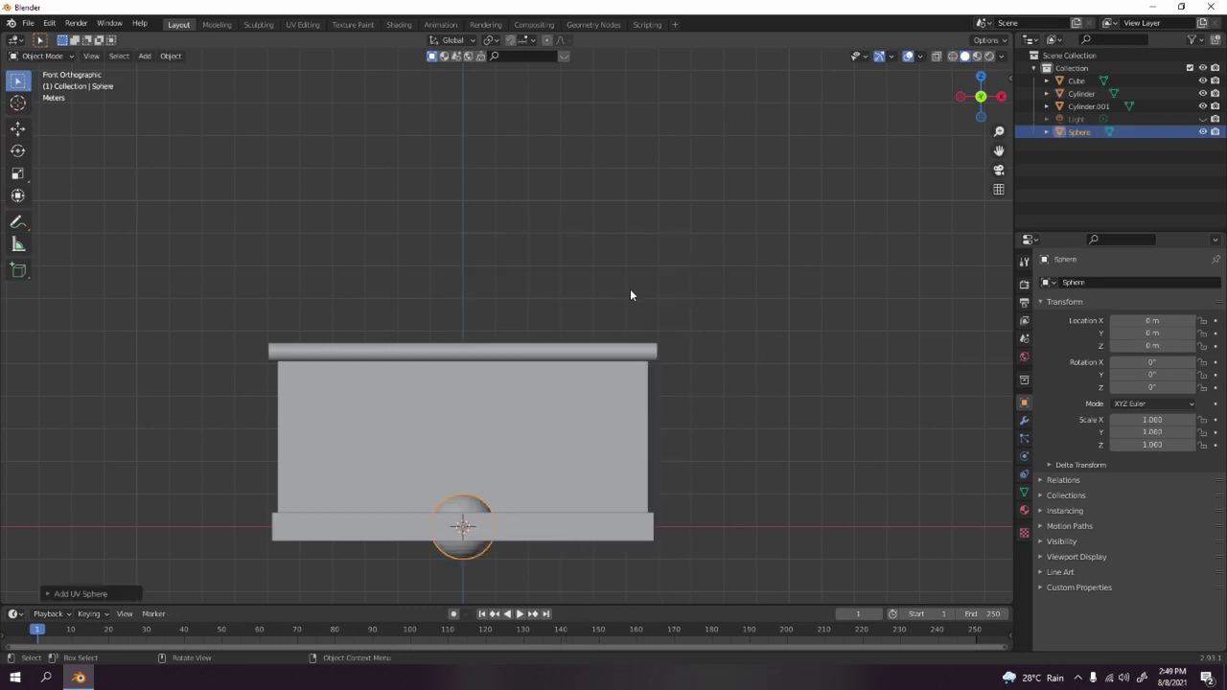
{"action": "key", "text": "g"}
{"action": "key", "text": "z"}
{"action": "left_click", "coordinate": [634, 176]}
{"action": "scroll", "coordinate": [634, 176], "scroll_direction": "up", "scroll_amount": 3}
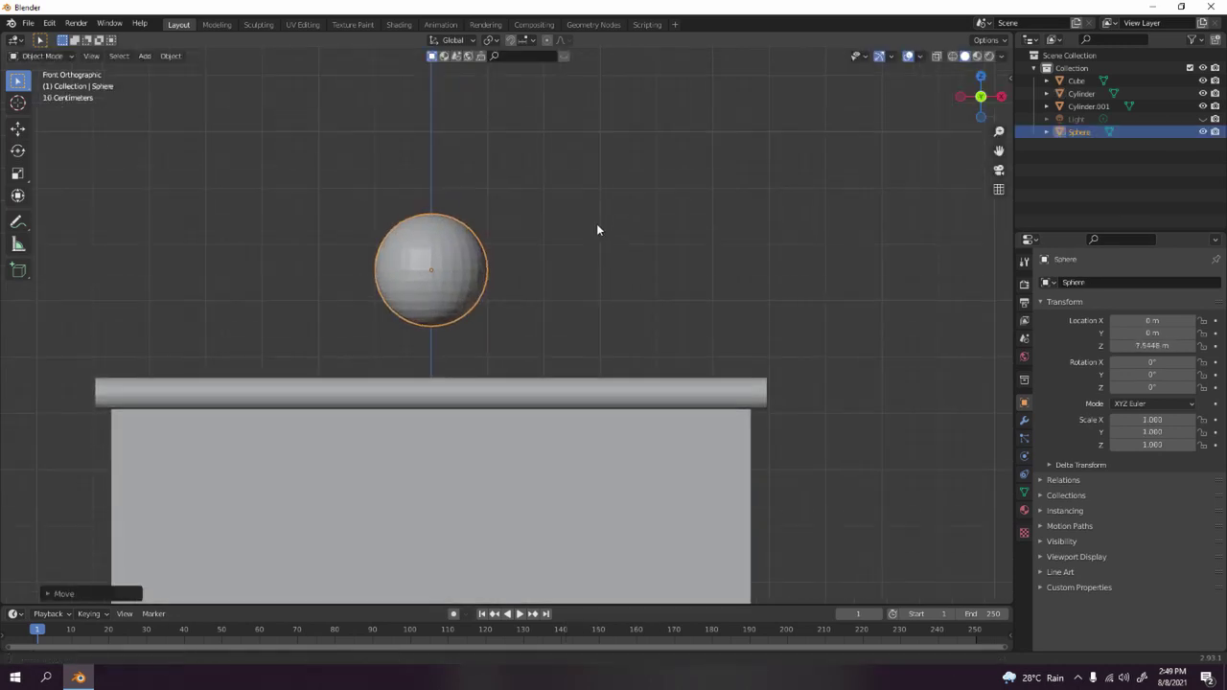
Enter Edit Mode on the sphere and turn on X-ray display.
{"action": "middle_click_drag", "start_coordinate": [597, 223], "coordinate": [666, 273], "text": "shift"}
{"action": "scroll", "coordinate": [666, 273], "scroll_direction": "up", "scroll_amount": 4}
{"action": "key", "text": "Tab"}
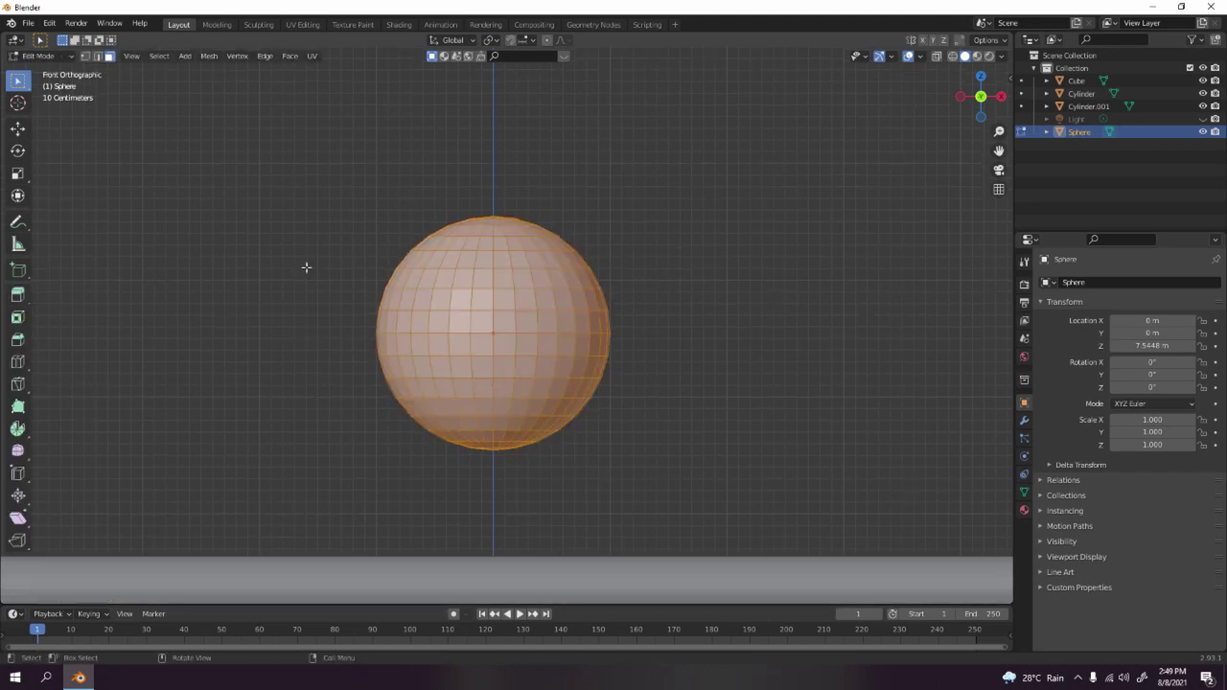
{"action": "left_click", "coordinate": [936, 56]}
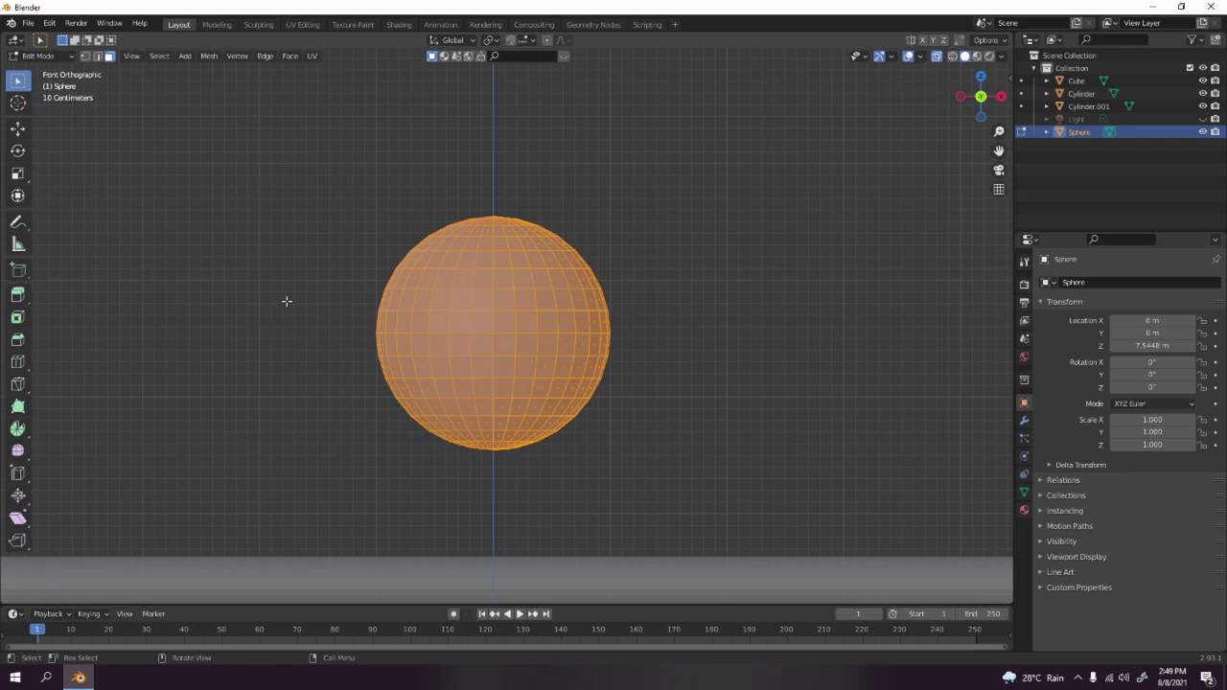
{"action": "left_click", "coordinate": [289, 326]}
{"action": "left_click_drag", "start_coordinate": [188, 296], "coordinate": [725, 489]}
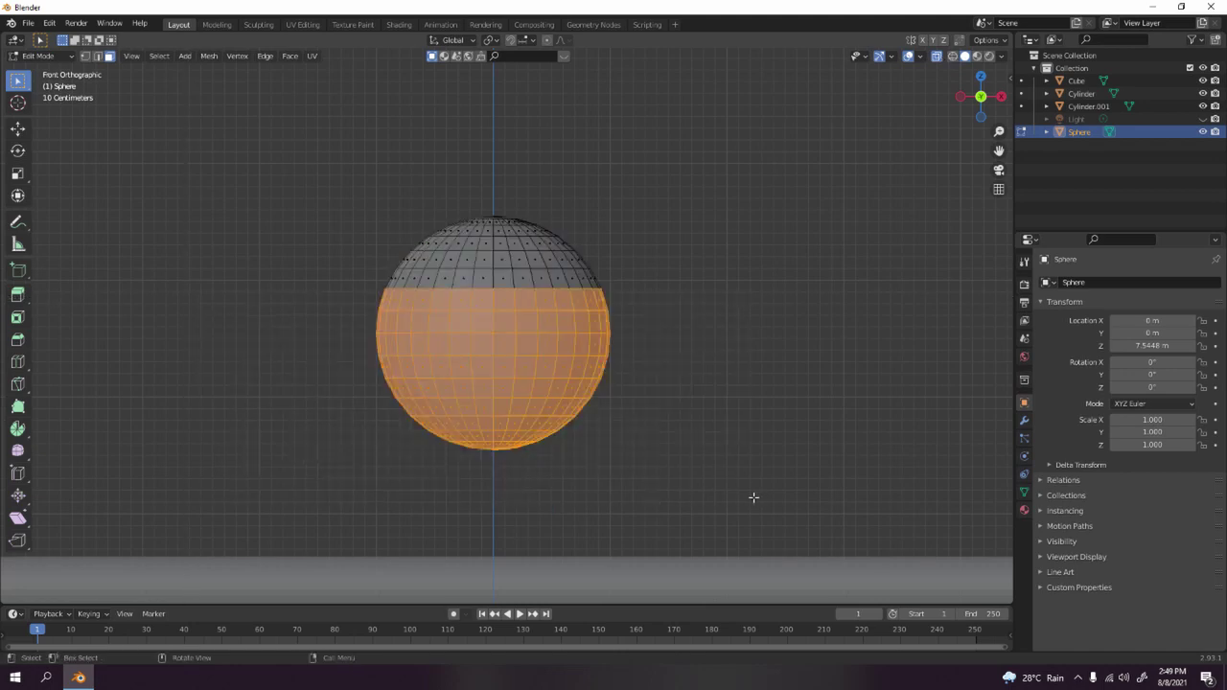
{"action": "key", "text": "r"}
{"action": "left_click", "coordinate": [255, 323]}
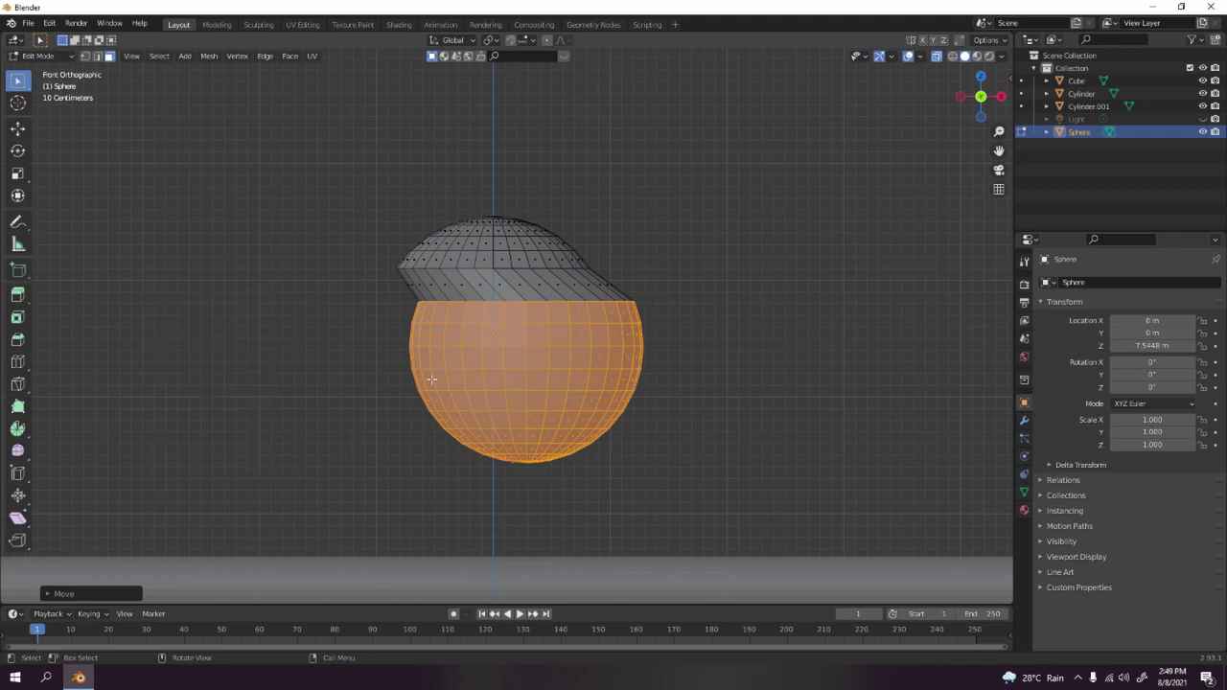
{"action": "key", "text": "ctrl+z"}
{"action": "left_click", "coordinate": [281, 370]}
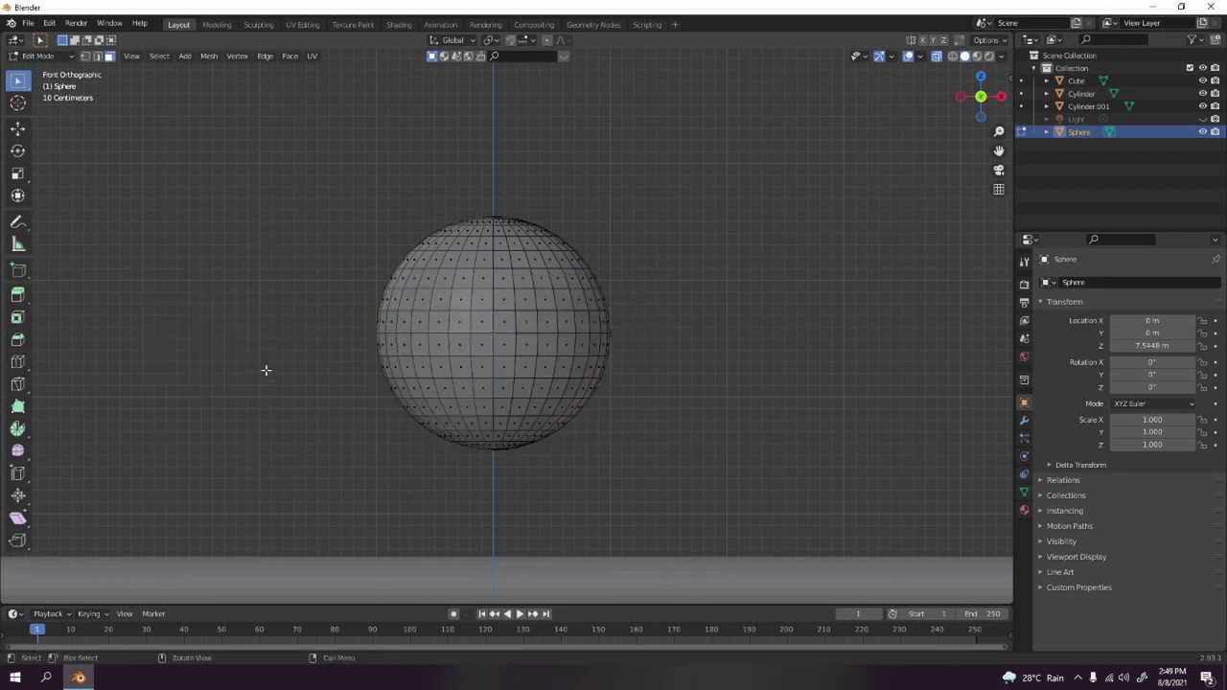
Delete the faces of the sphere's lower half to leave a dome, and return to Object Mode.
{"action": "left_click_drag", "start_coordinate": [297, 317], "coordinate": [782, 496]}
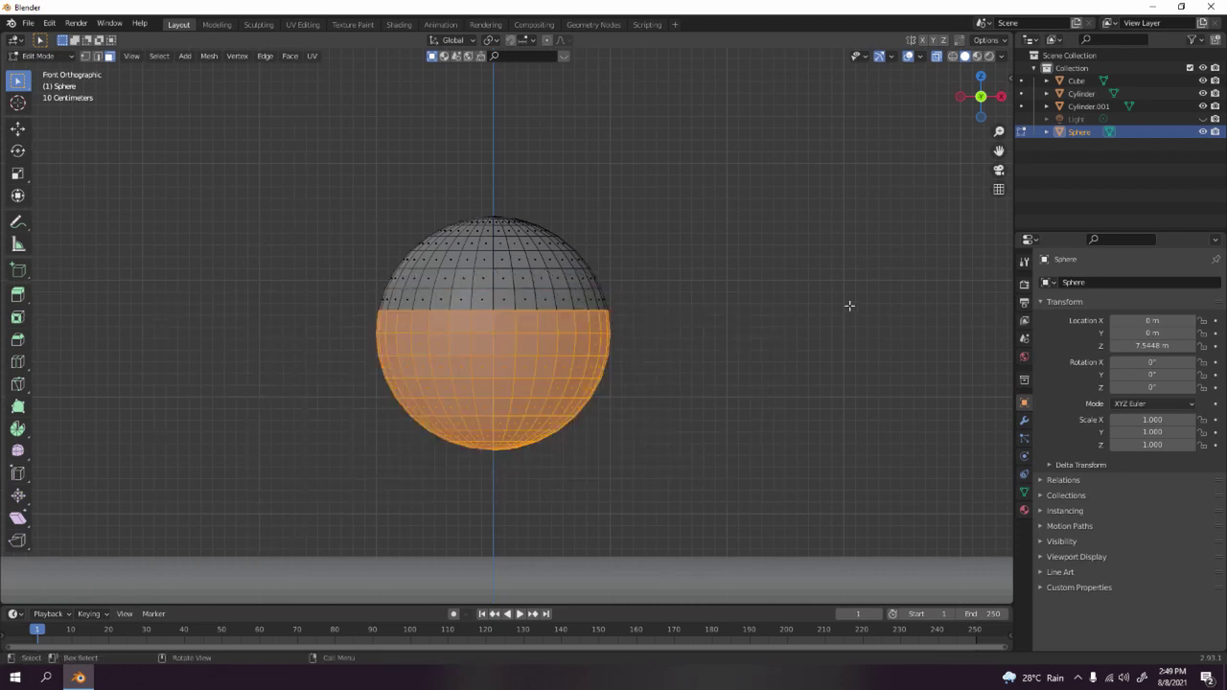
{"action": "middle_click_drag", "start_coordinate": [848, 305], "coordinate": [624, 352]}
{"action": "key", "text": "KP_1"}
{"action": "scroll", "coordinate": [661, 346], "scroll_direction": "up", "scroll_amount": 5}
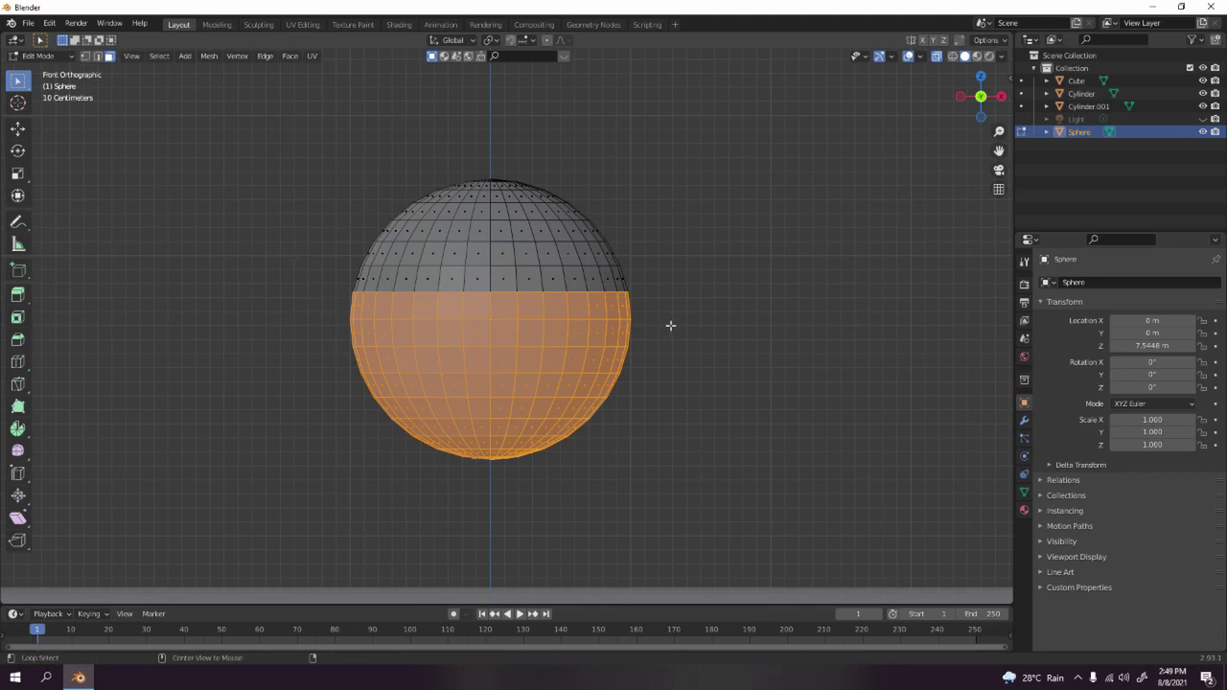
{"action": "left_click_drag", "start_coordinate": [269, 299], "coordinate": [671, 320]}
{"action": "middle_click_drag", "start_coordinate": [677, 224], "coordinate": [649, 295]}
{"action": "key", "text": "x"}
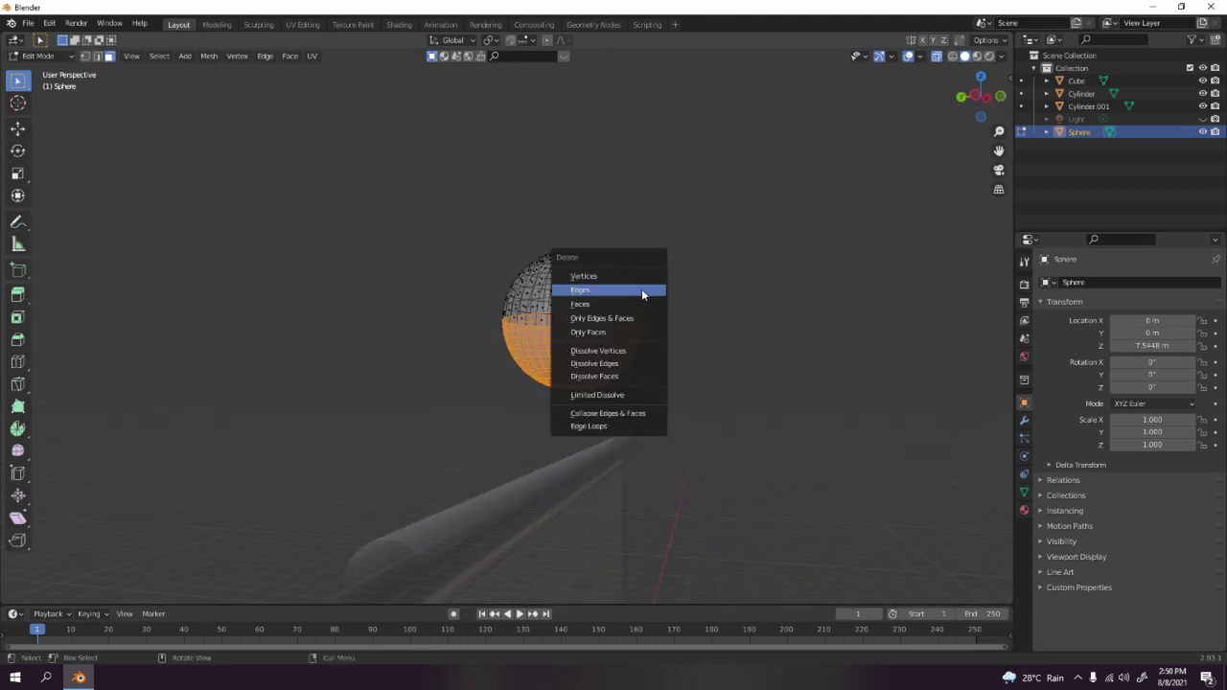
{"action": "left_click", "coordinate": [630, 303]}
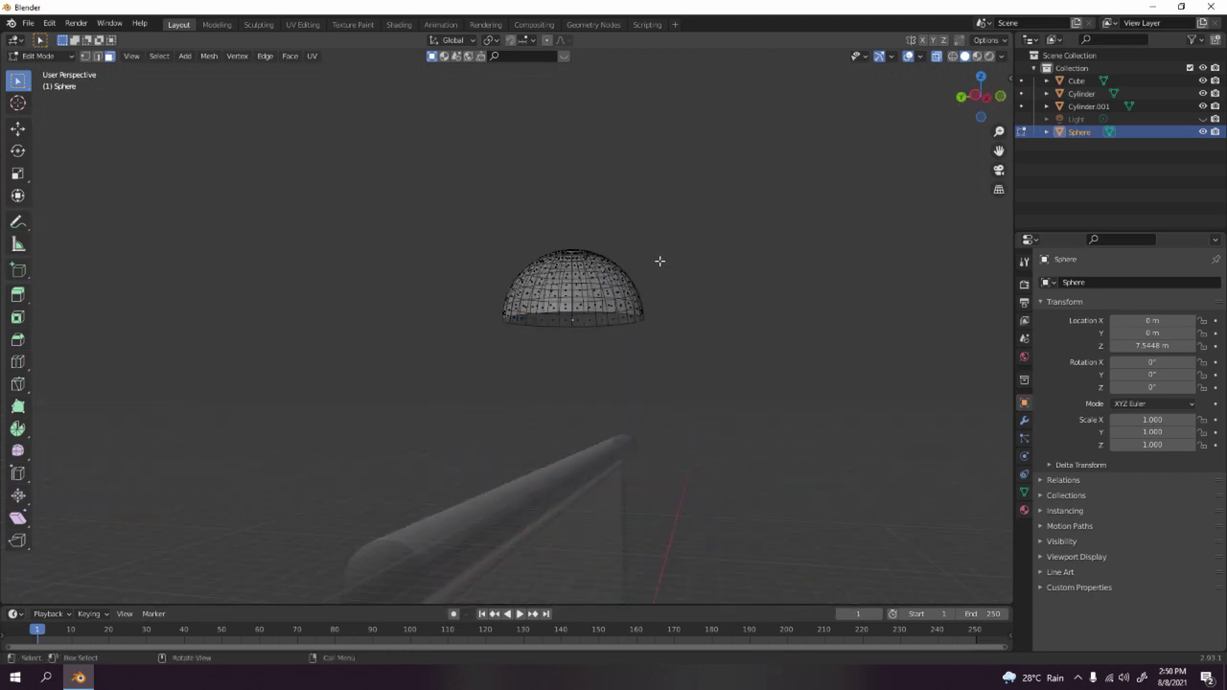
{"action": "key", "text": "Tab"}
{"action": "key", "text": "KP_1"}
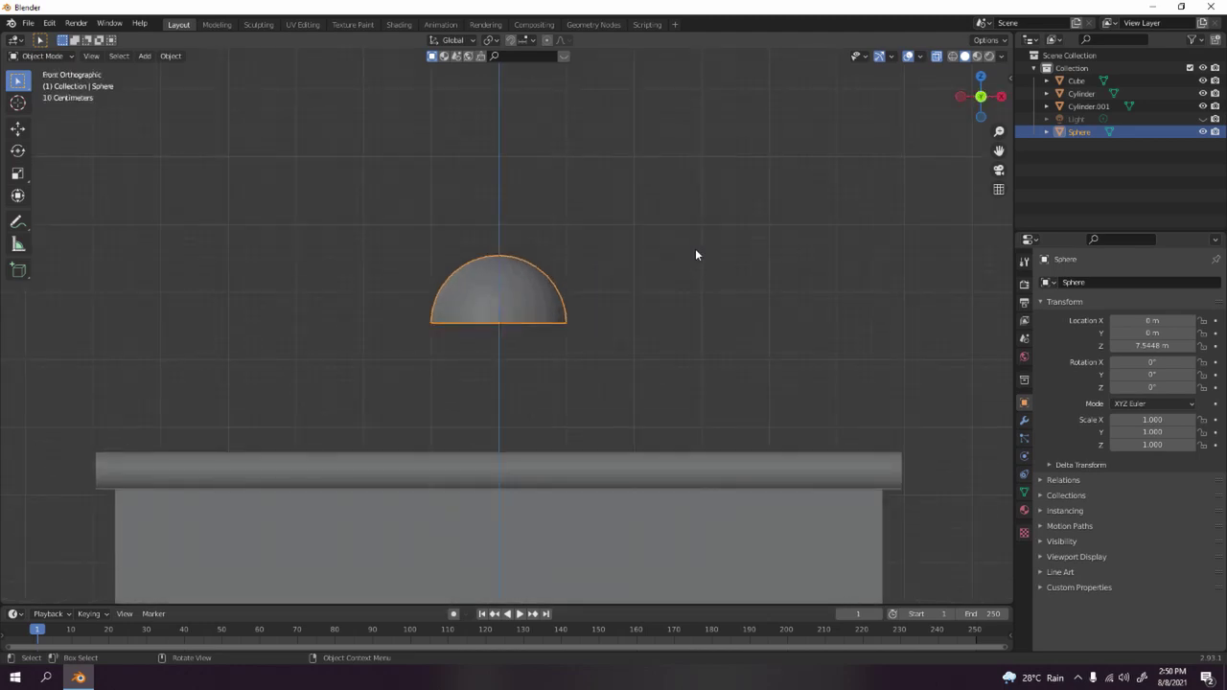
{"action": "mouse_move", "coordinate": [698, 241]}
{"action": "middle_mouse_down"}
{"action": "mouse_move", "coordinate": [702, 128]}
{"action": "mouse_move", "coordinate": [715, 235]}
{"action": "middle_mouse_up"}
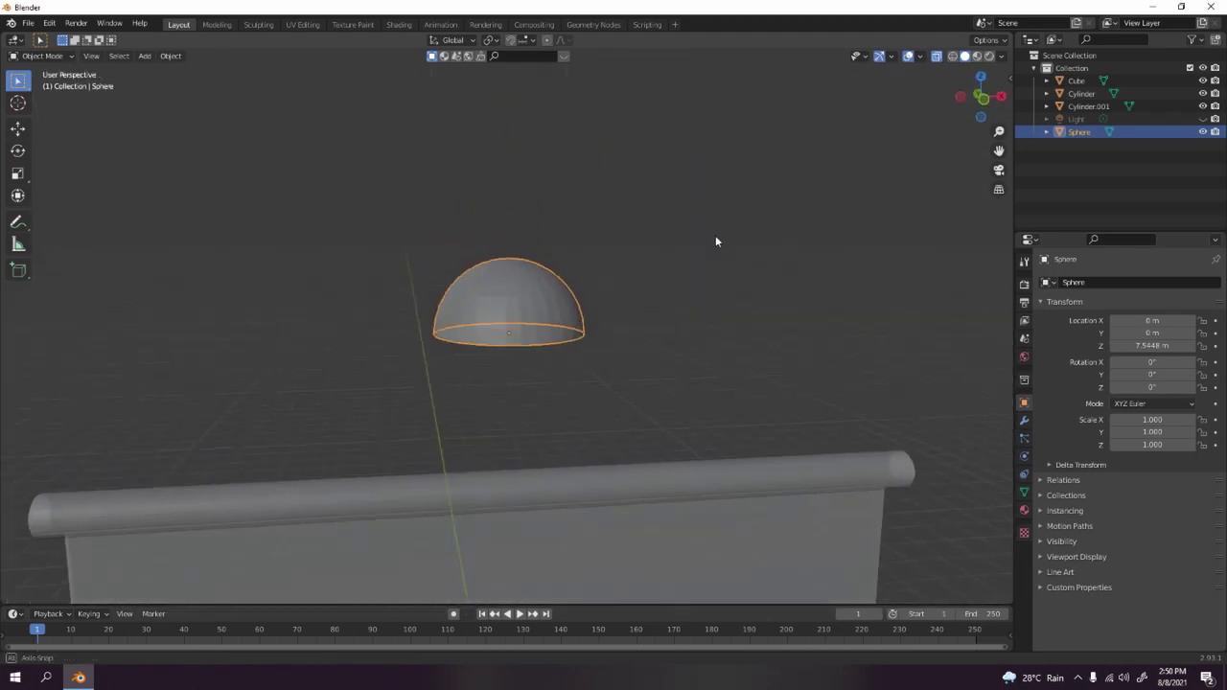
Merge all of the dome's vertices by distance, return to Object Mode and turn off X-ray display.
{"action": "key", "text": "Tab"}
{"action": "key", "text": "a"}
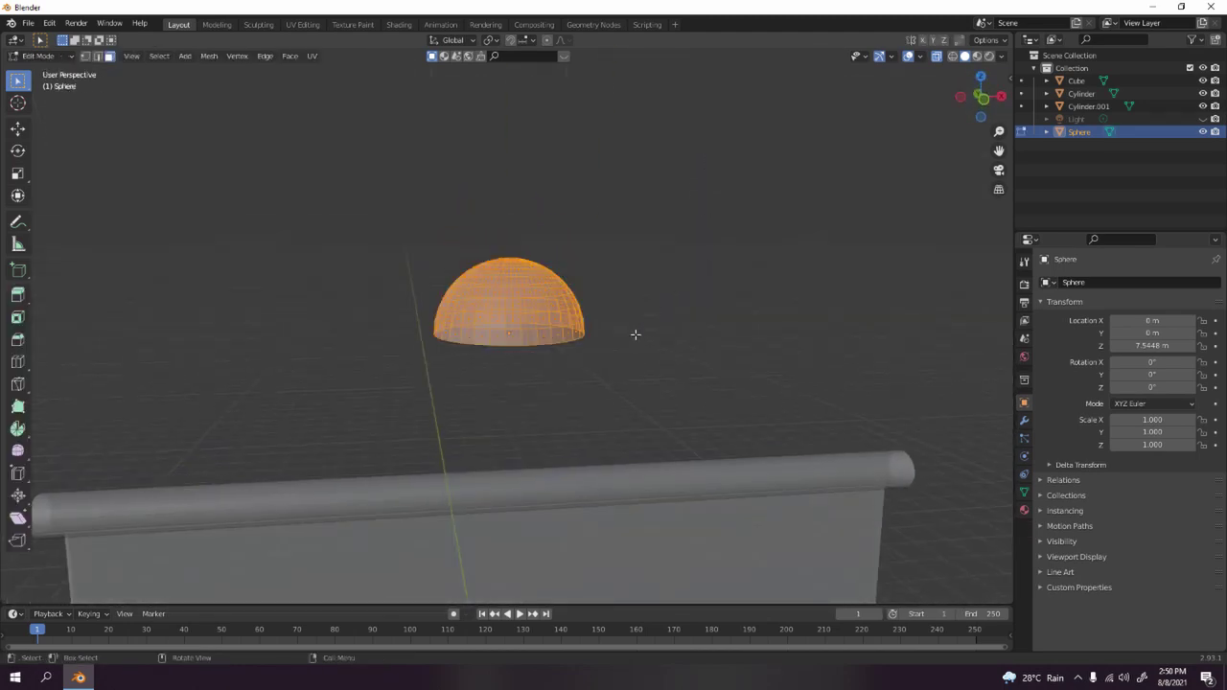
{"action": "key", "text": "m"}
{"action": "key", "text": "m"}
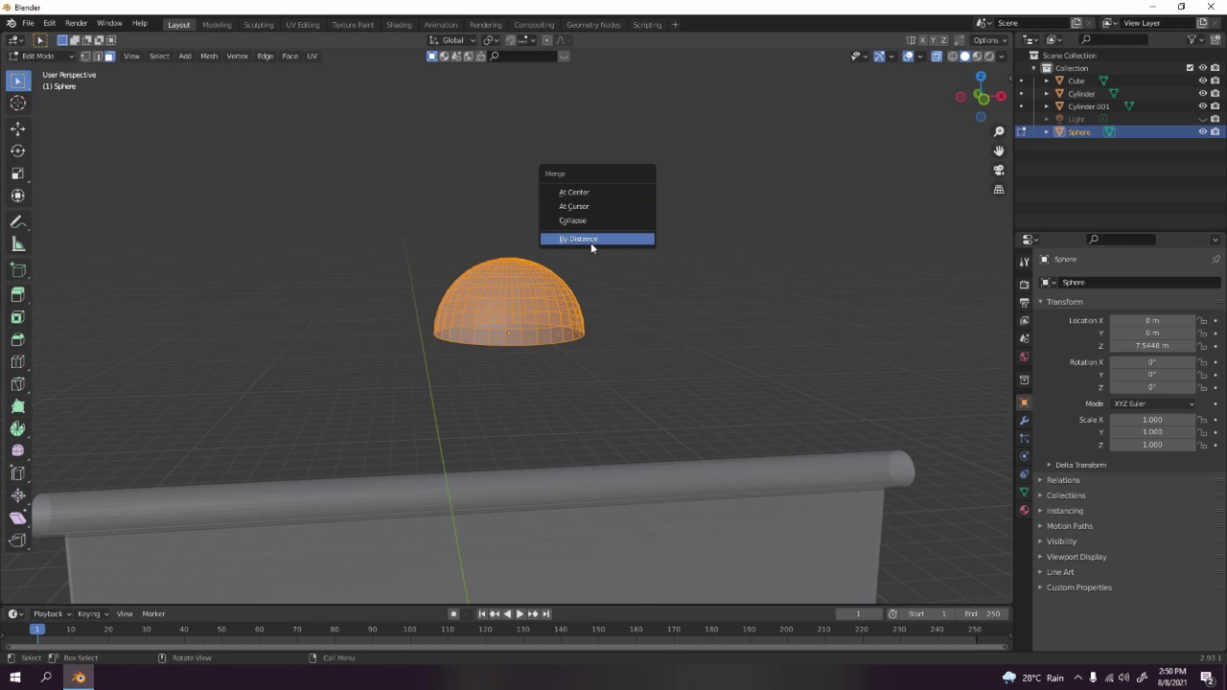
{"action": "left_click", "coordinate": [591, 240]}
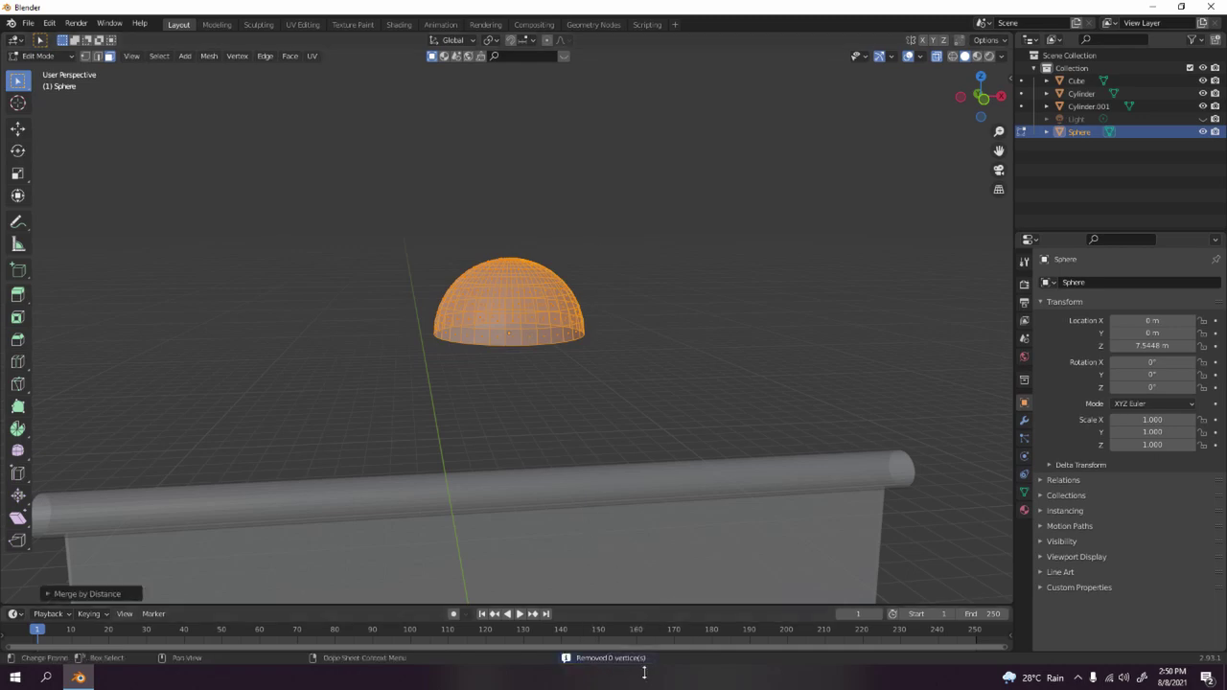
{"action": "key", "text": "Tab"}
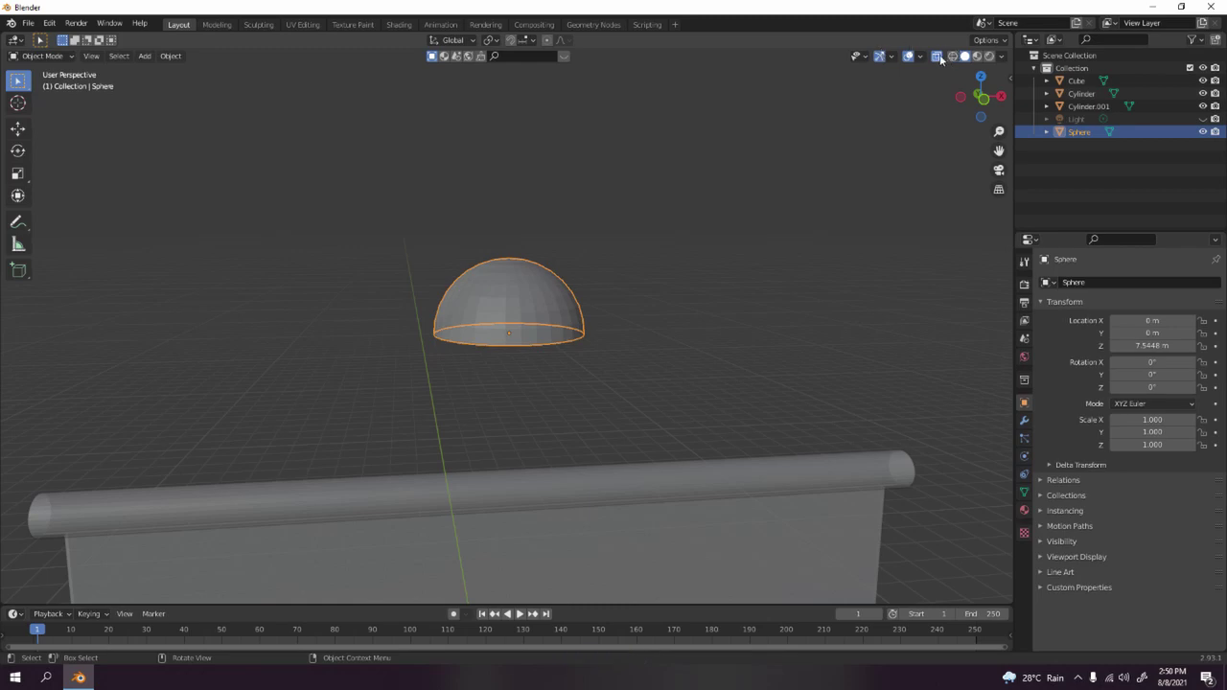
{"action": "scroll", "coordinate": [606, 377], "scroll_direction": "down", "scroll_amount": 5}
{"action": "middle_click_drag", "start_coordinate": [606, 376], "coordinate": [633, 328]}
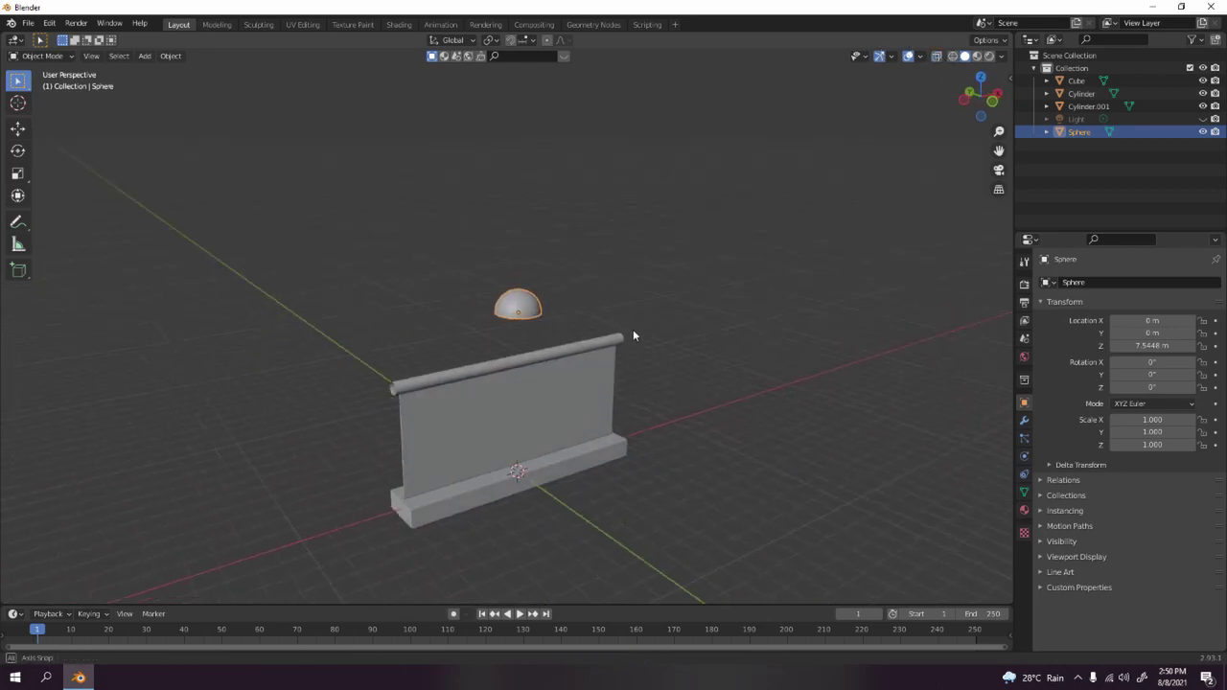
Set the viewport shading to Random colours with Cavity enabled.
{"action": "left_click", "coordinate": [1003, 56]}
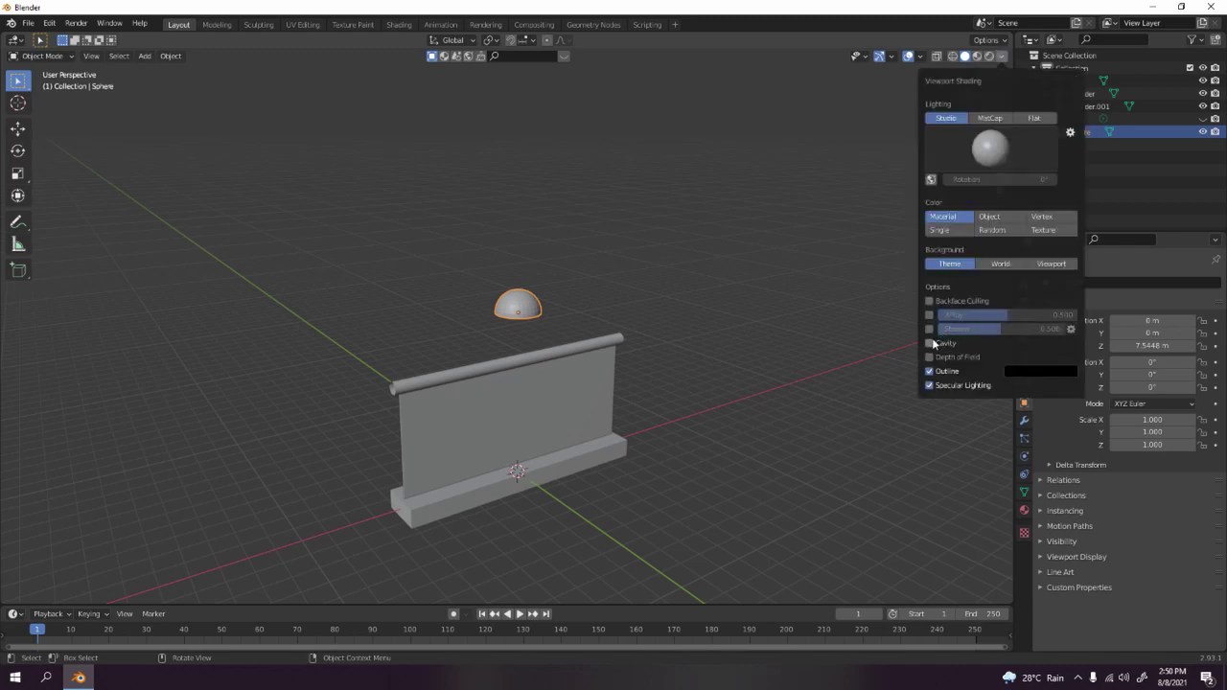
{"action": "left_click", "coordinate": [931, 343]}
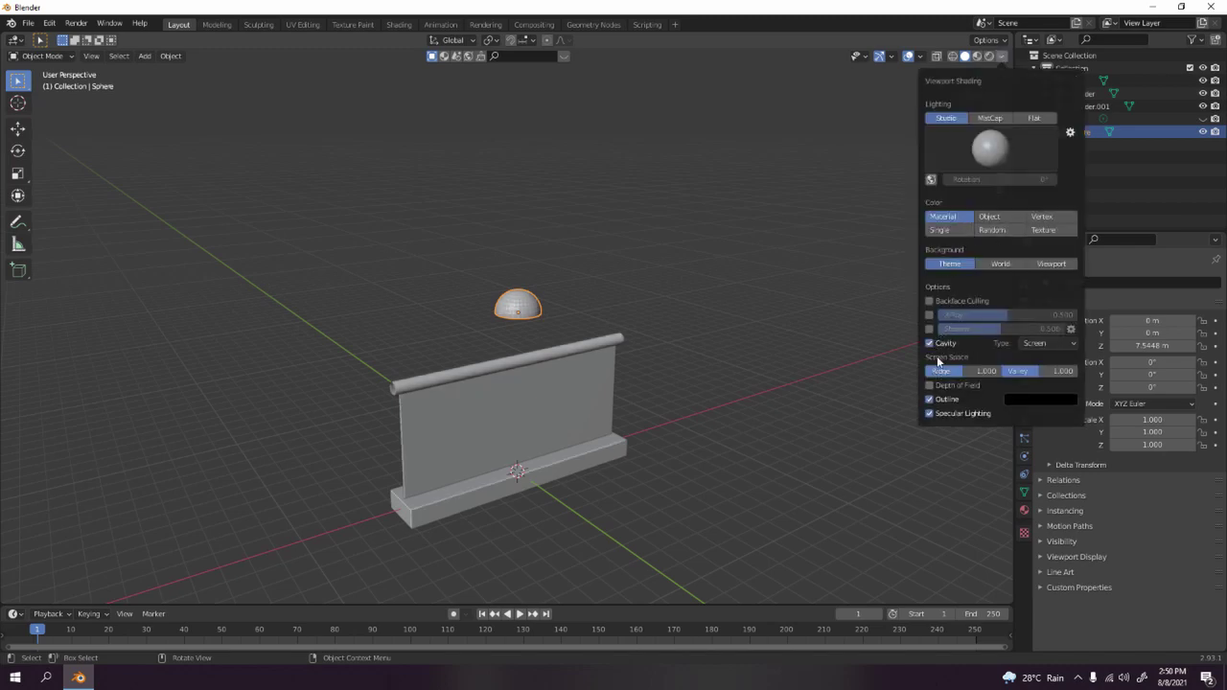
{"action": "left_click", "coordinate": [992, 230]}
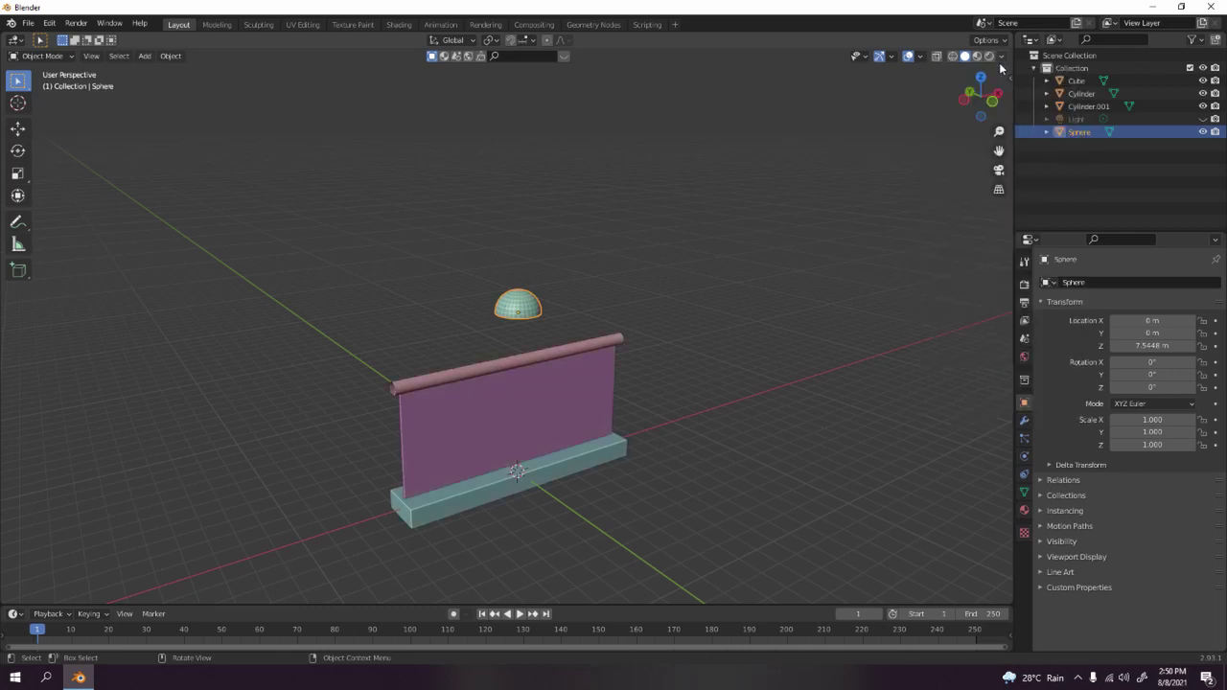
In front view, rotate the dome -90° about the Y axis so its flat side faces the positive X direction.
{"action": "mouse_move", "coordinate": [613, 273]}
{"action": "middle_mouse_down"}
{"action": "mouse_move", "coordinate": [658, 326]}
{"action": "mouse_move", "coordinate": [735, 311]}
{"action": "mouse_move", "coordinate": [658, 290]}
{"action": "middle_mouse_up"}
{"action": "key", "text": "KP_1"}
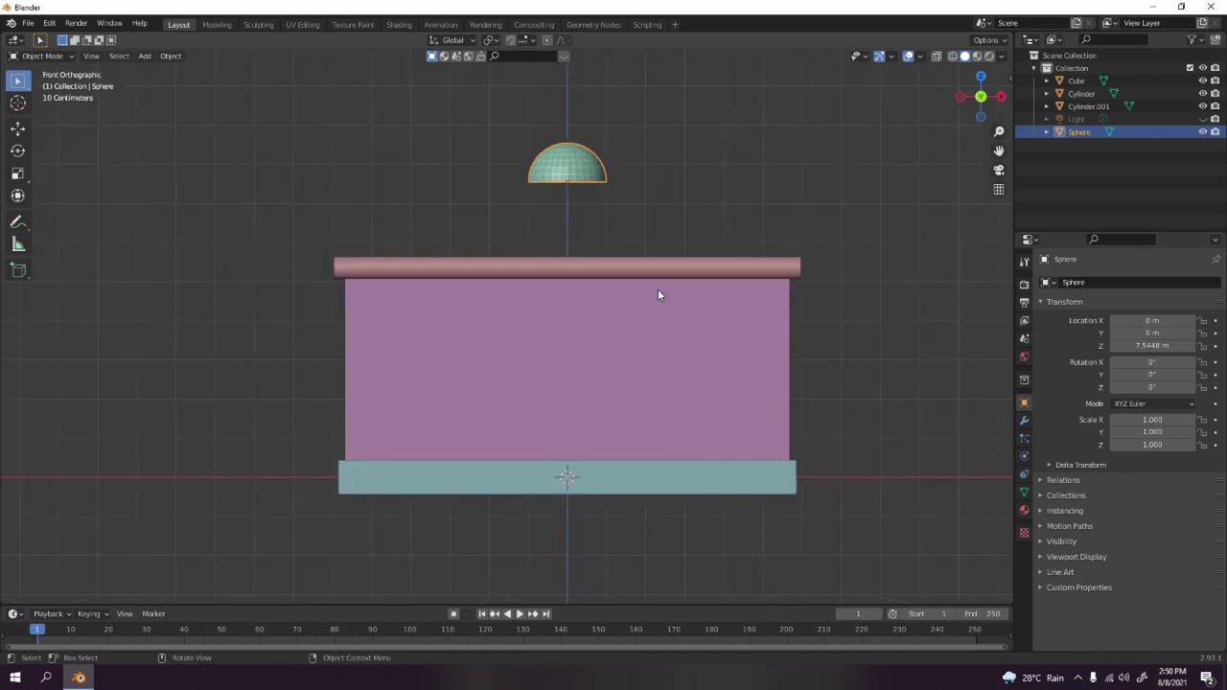
{"action": "left_click", "coordinate": [613, 208]}
{"action": "left_click", "coordinate": [590, 169]}
{"action": "key", "text": "r"}
{"action": "key", "text": "x"}
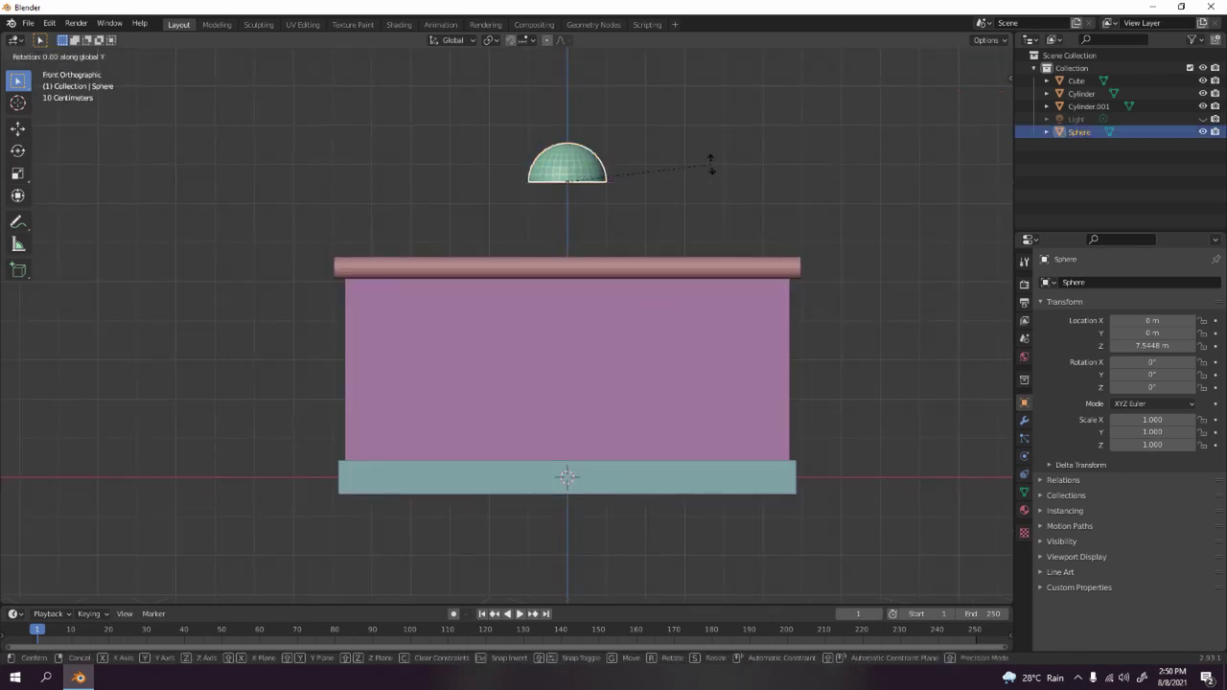
{"action": "type", "text": "90"}
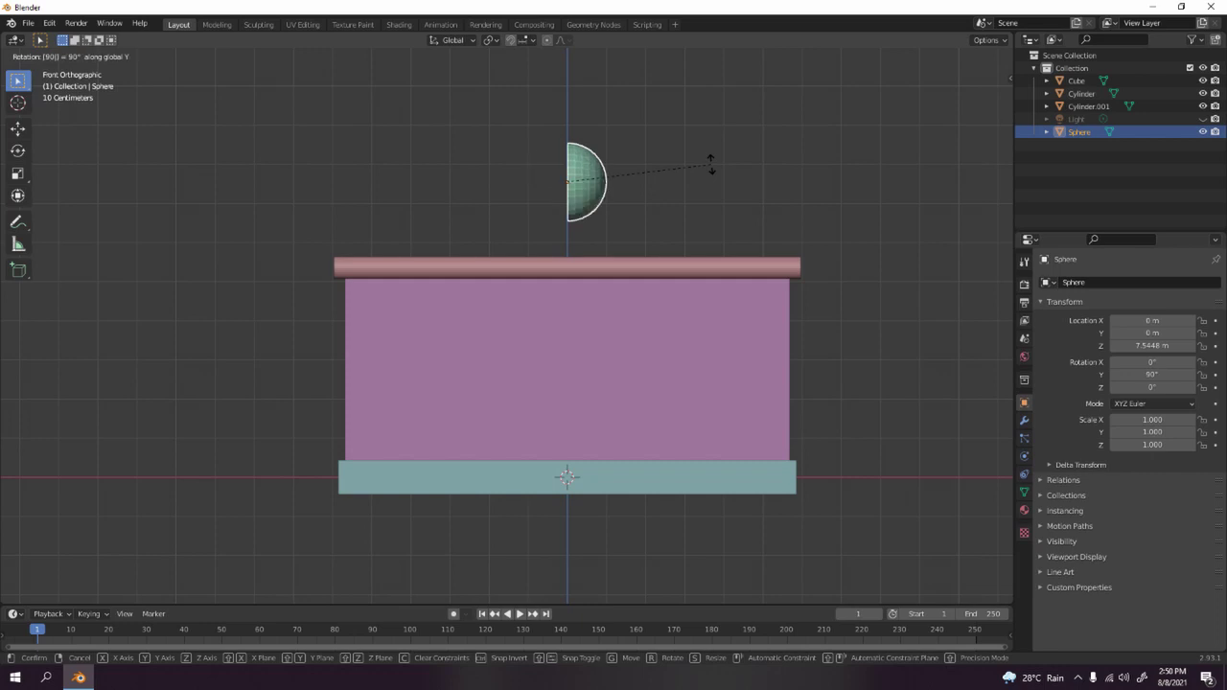
{"action": "key", "text": "BackSpace"}
{"action": "key", "text": "BackSpace"}
{"action": "key", "text": "minus"}
{"action": "type", "text": "90"}
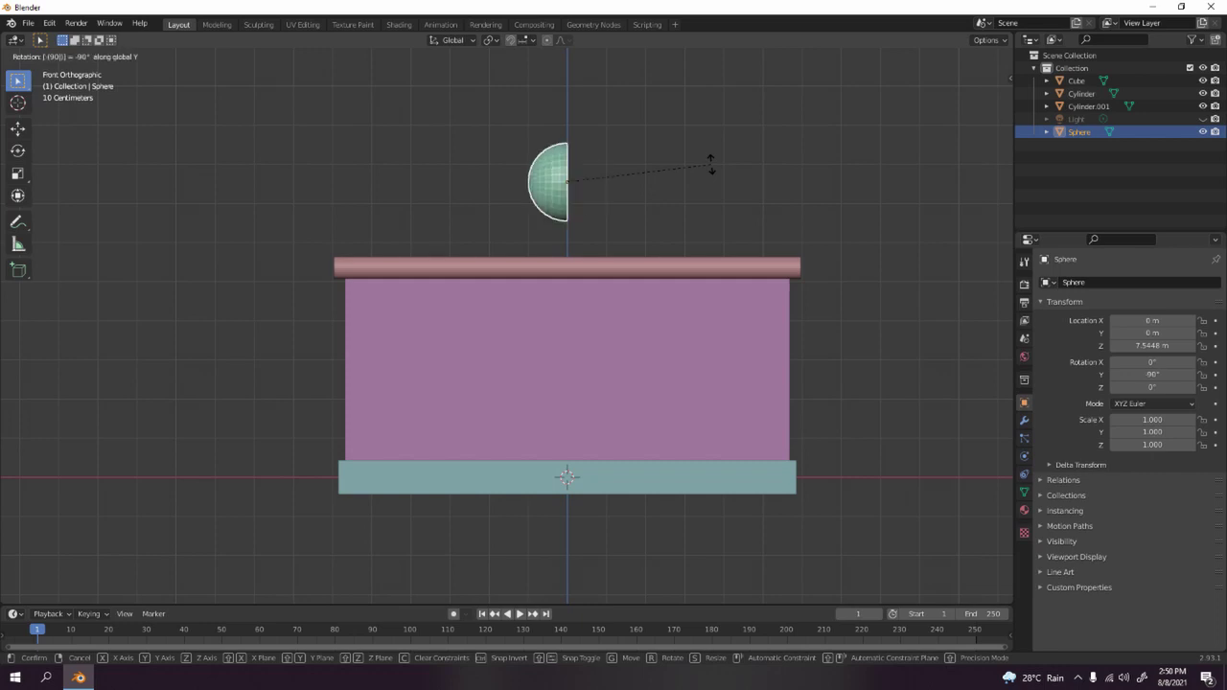
{"action": "key", "text": "Return"}
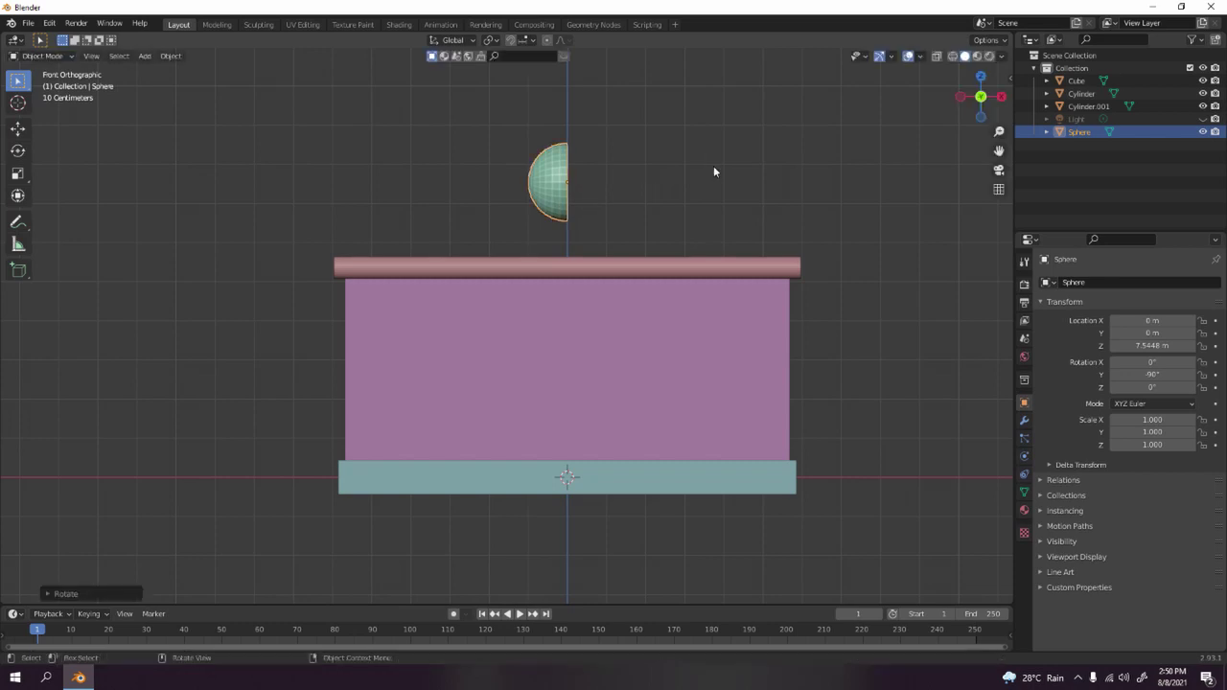
Move the dome to the handrail tube's negative X end and scale it uniformly down to about 0.335.
{"action": "scroll", "coordinate": [668, 165], "scroll_direction": "up", "scroll_amount": 3}
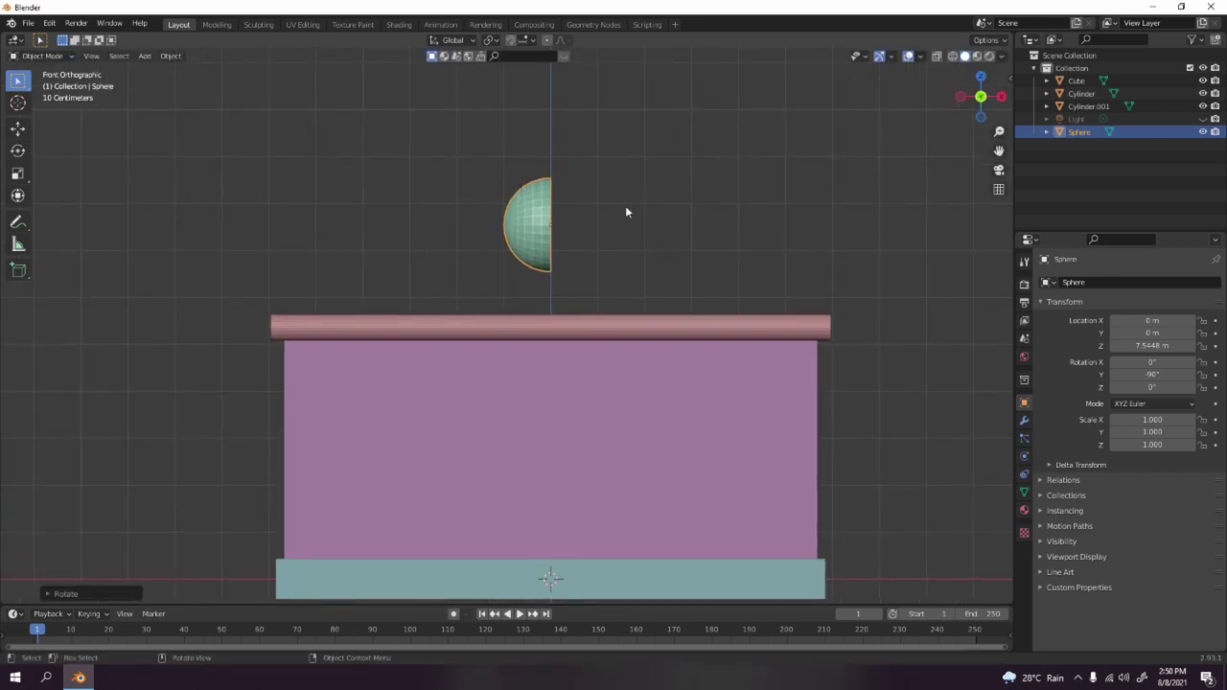
{"action": "key", "text": "g"}
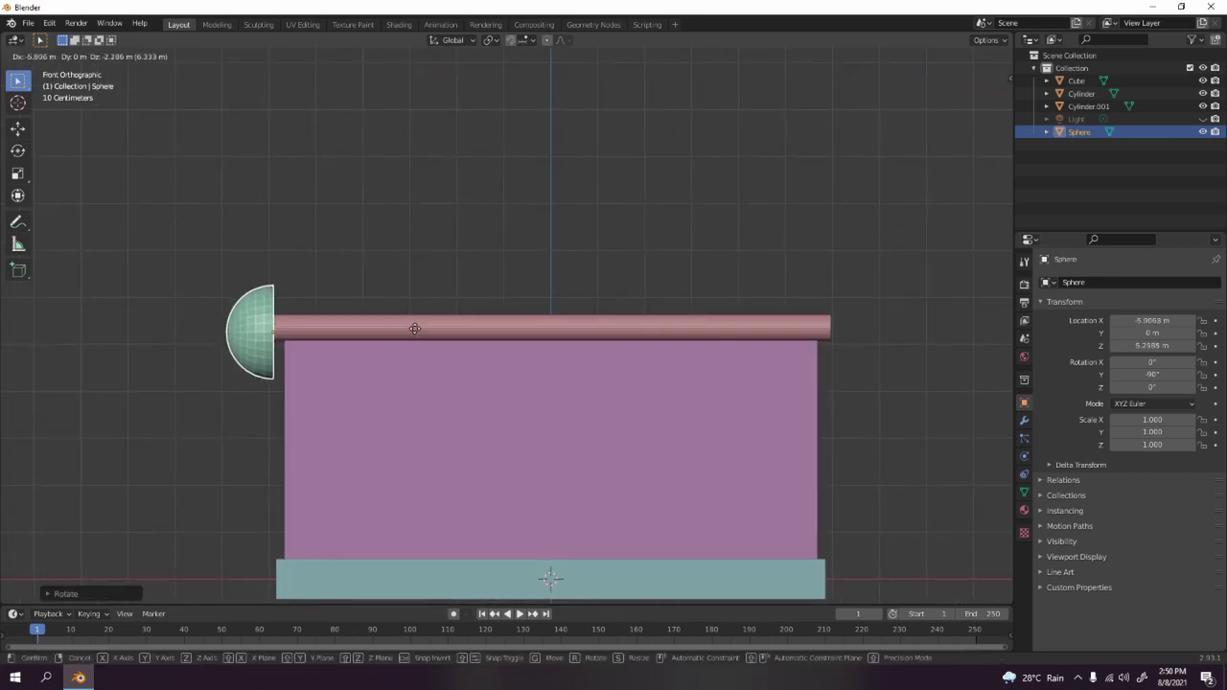
{"action": "left_click", "coordinate": [412, 326]}
{"action": "scroll", "coordinate": [467, 260], "scroll_direction": "up", "scroll_amount": 6}
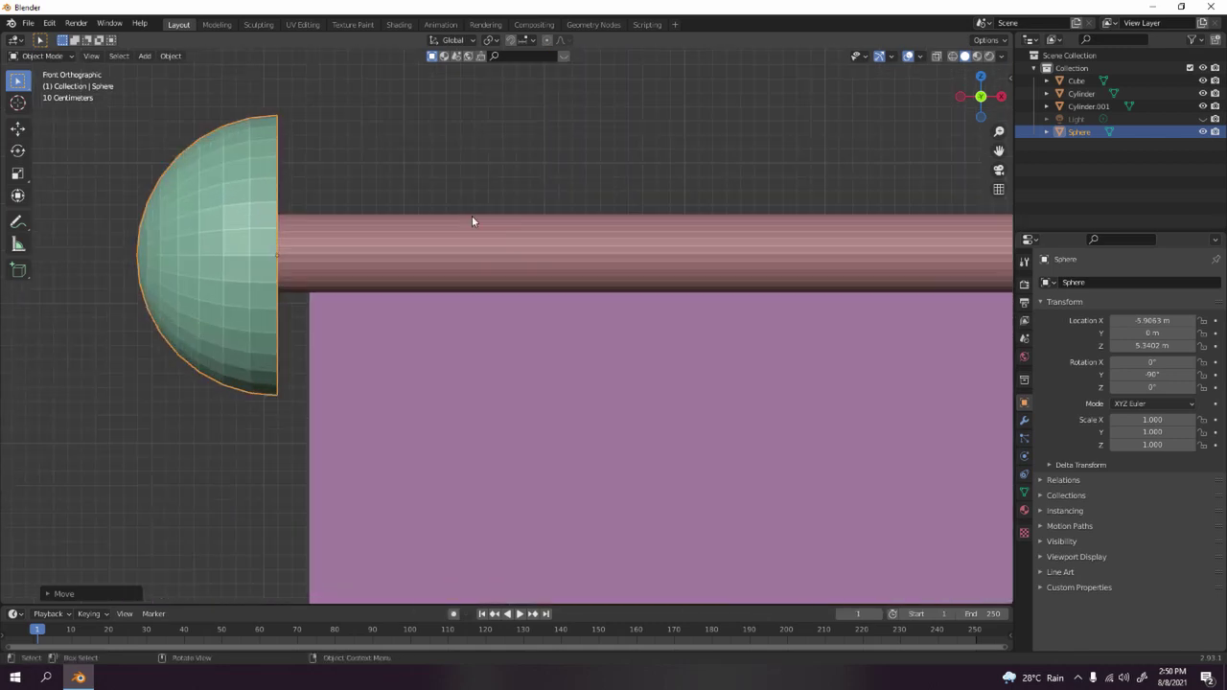
{"action": "key", "text": "s"}
{"action": "left_click", "coordinate": [494, 220]}
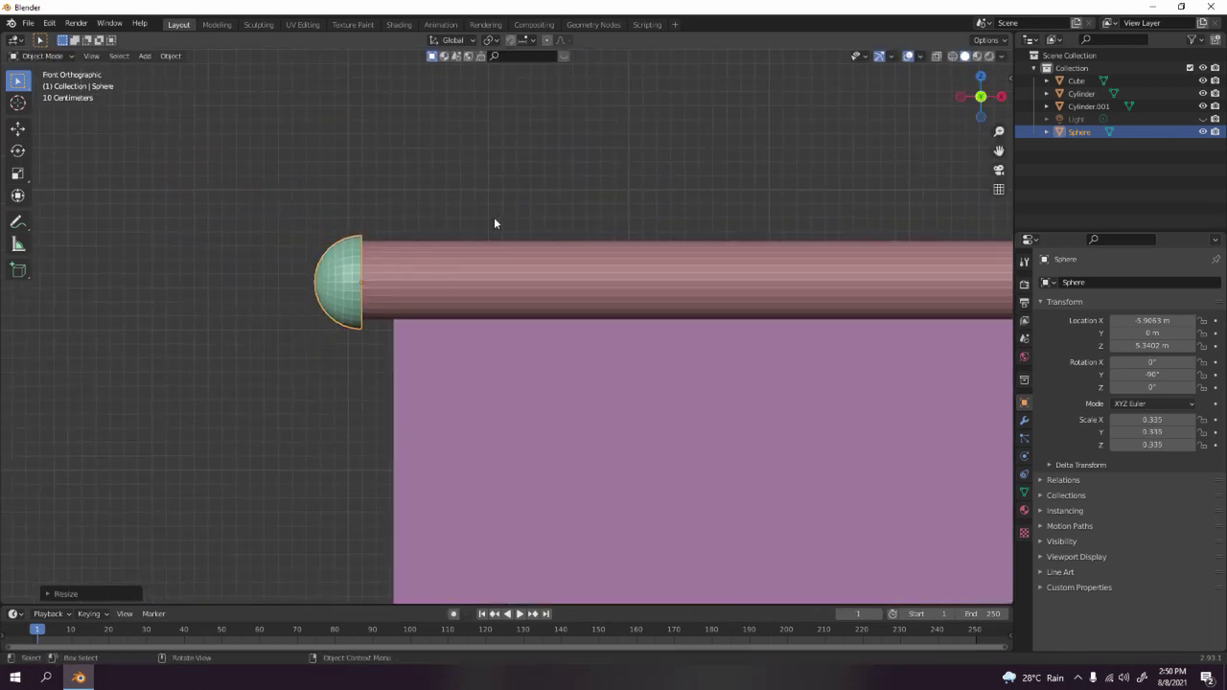
Shift the dome slightly off the tube end, level with the tube, and reduce its scale to about 0.299.
{"action": "scroll", "coordinate": [552, 285], "scroll_direction": "up", "scroll_amount": 2}
{"action": "scroll", "coordinate": [552, 284], "scroll_direction": "up", "scroll_amount": 2}
{"action": "middle_click_drag", "start_coordinate": [432, 243], "coordinate": [531, 342], "text": "shift"}
{"action": "key", "text": "g"}
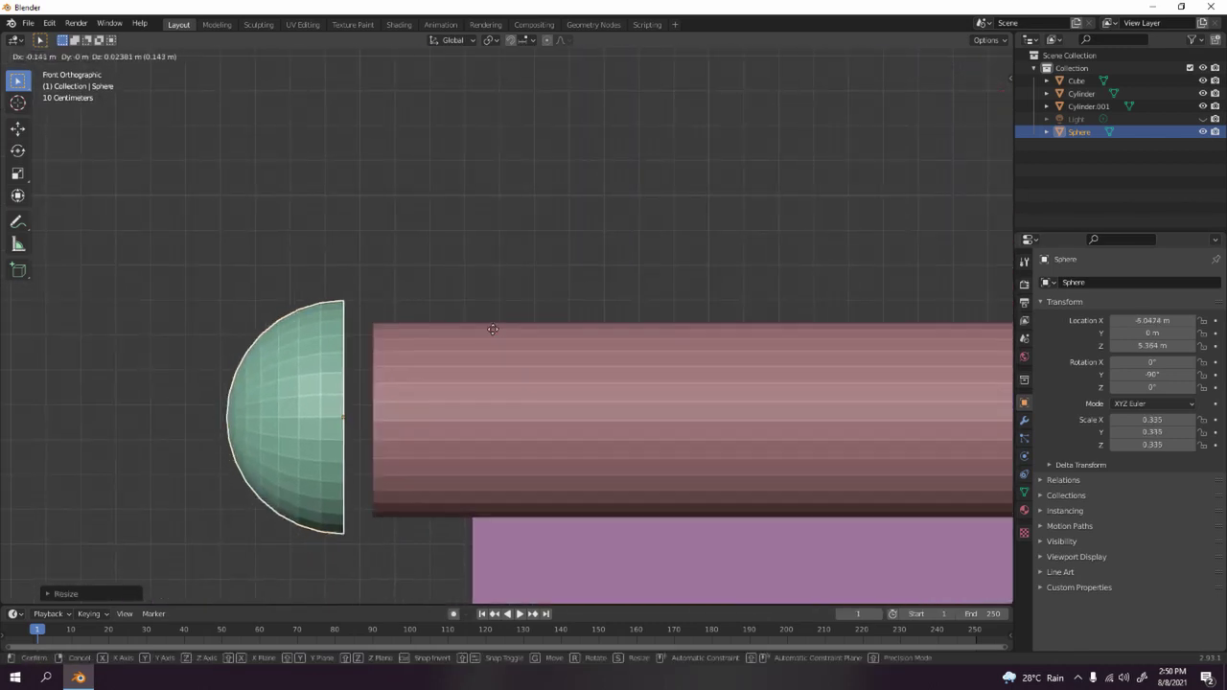
{"action": "left_click", "coordinate": [499, 331]}
{"action": "key", "text": "s"}
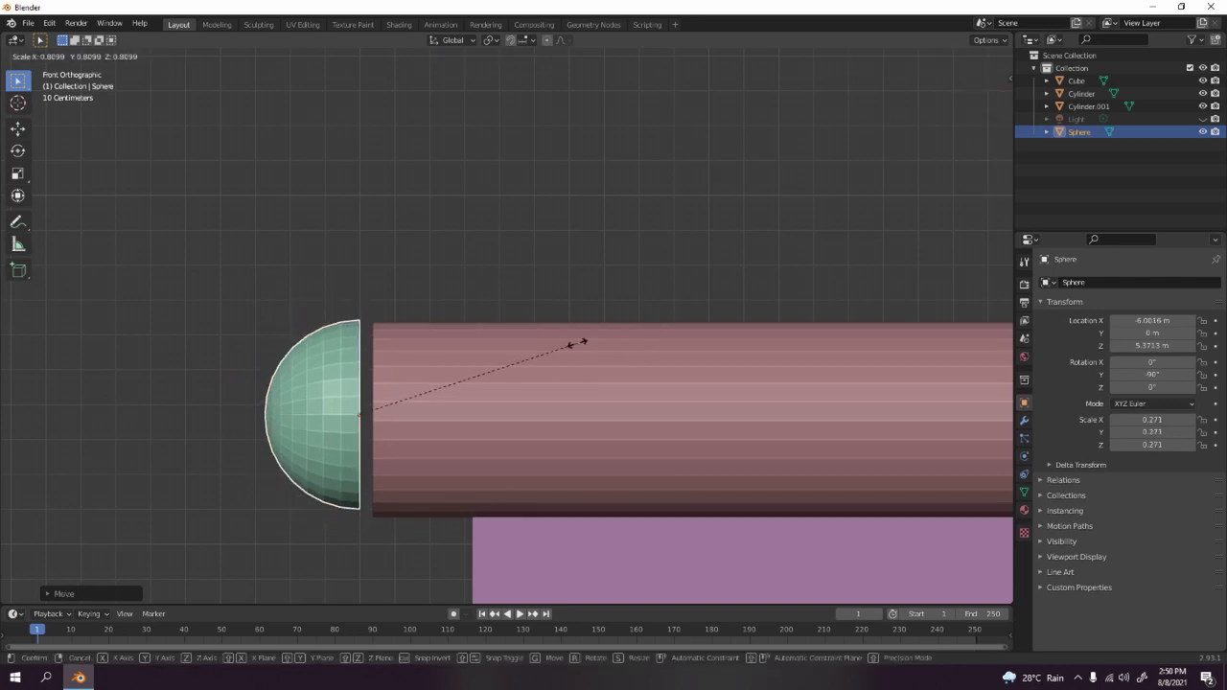
{"action": "left_click", "coordinate": [603, 342]}
Move the dome onto the tube end, at about X -5.94 m and Z 5.36 m, and deselect it.
{"action": "scroll", "coordinate": [456, 282], "scroll_direction": "up", "scroll_amount": 4}
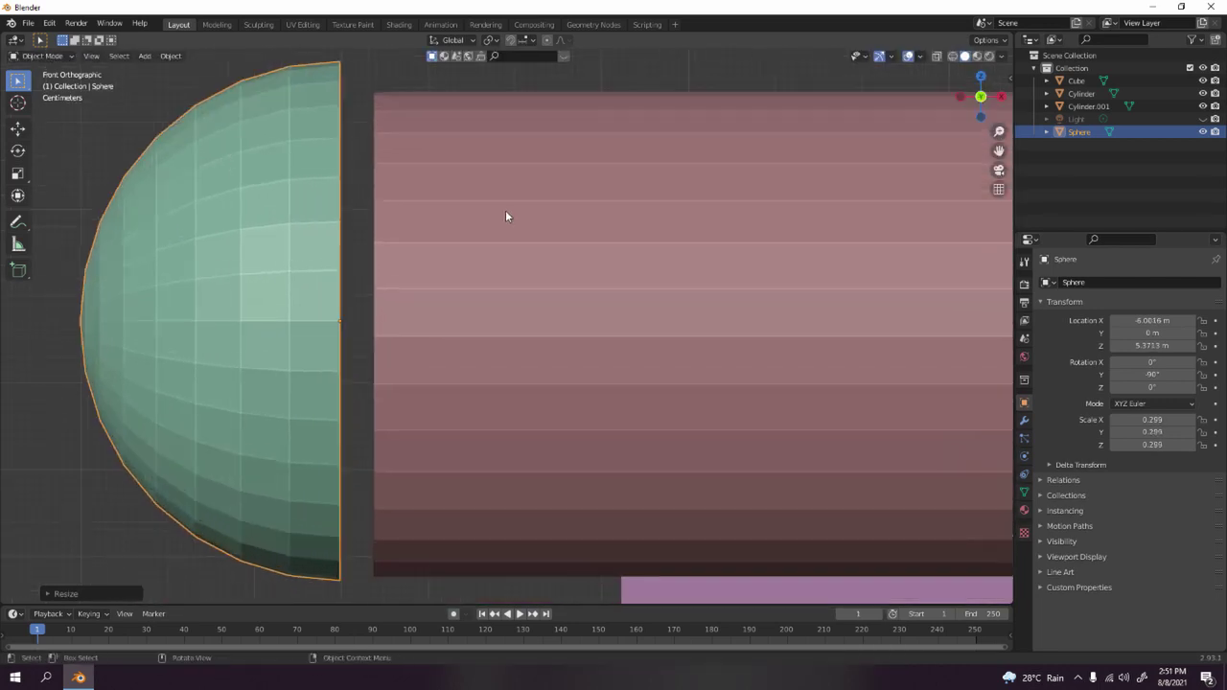
{"action": "key", "text": "g"}
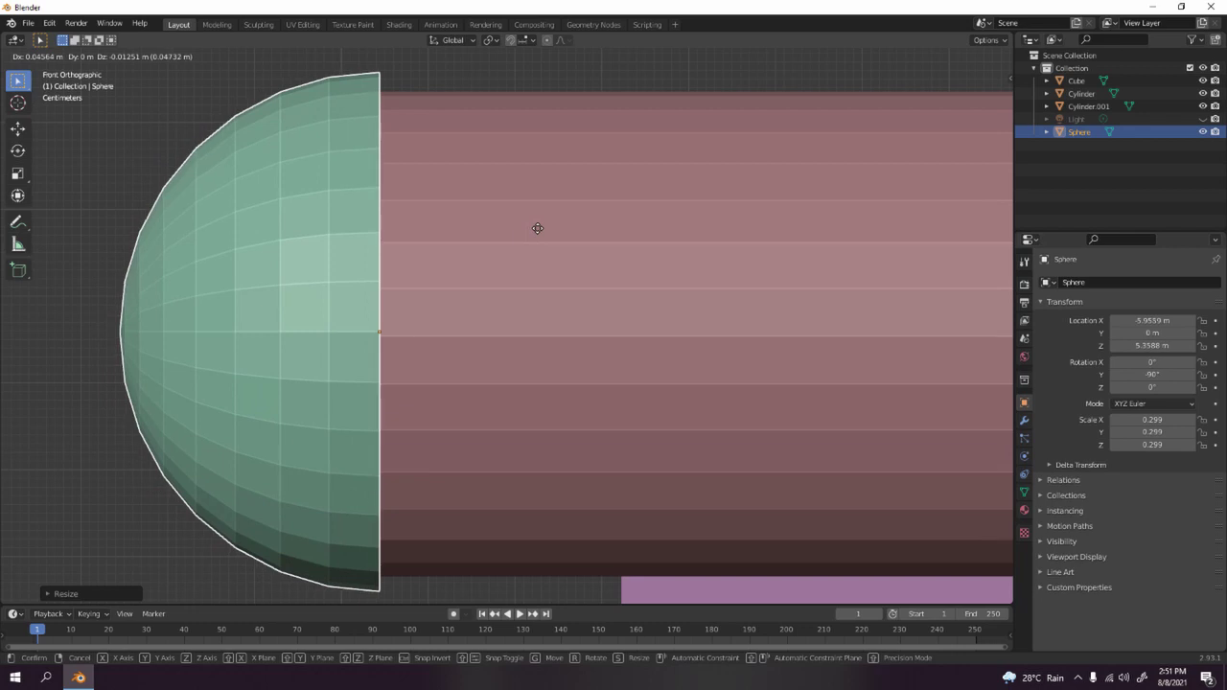
{"action": "left_click", "coordinate": [549, 222]}
{"action": "middle_click_drag", "start_coordinate": [549, 222], "coordinate": [452, 258]}
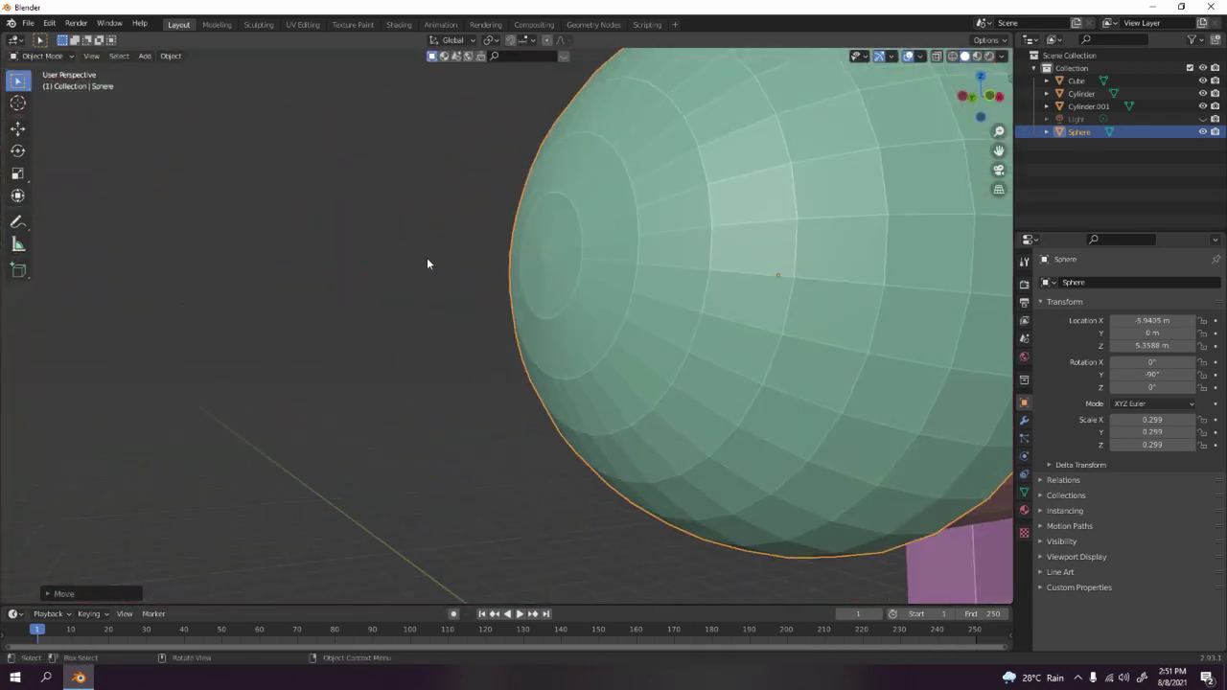
{"action": "key", "text": "KP_1"}
{"action": "left_click", "coordinate": [513, 141]}
{"action": "middle_click_drag", "start_coordinate": [514, 141], "coordinate": [380, 240]}
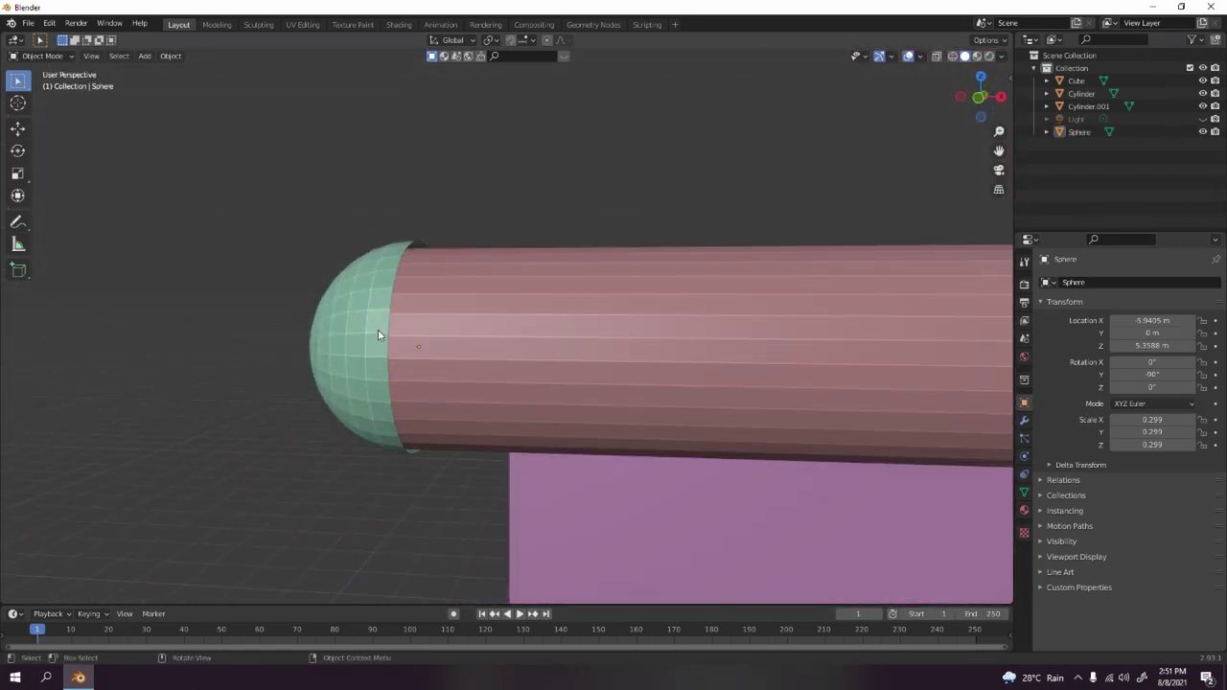
Add a Solidify modifier to the dome on the handrail's end.
{"action": "left_click", "coordinate": [405, 355]}
{"action": "left_click", "coordinate": [359, 341]}
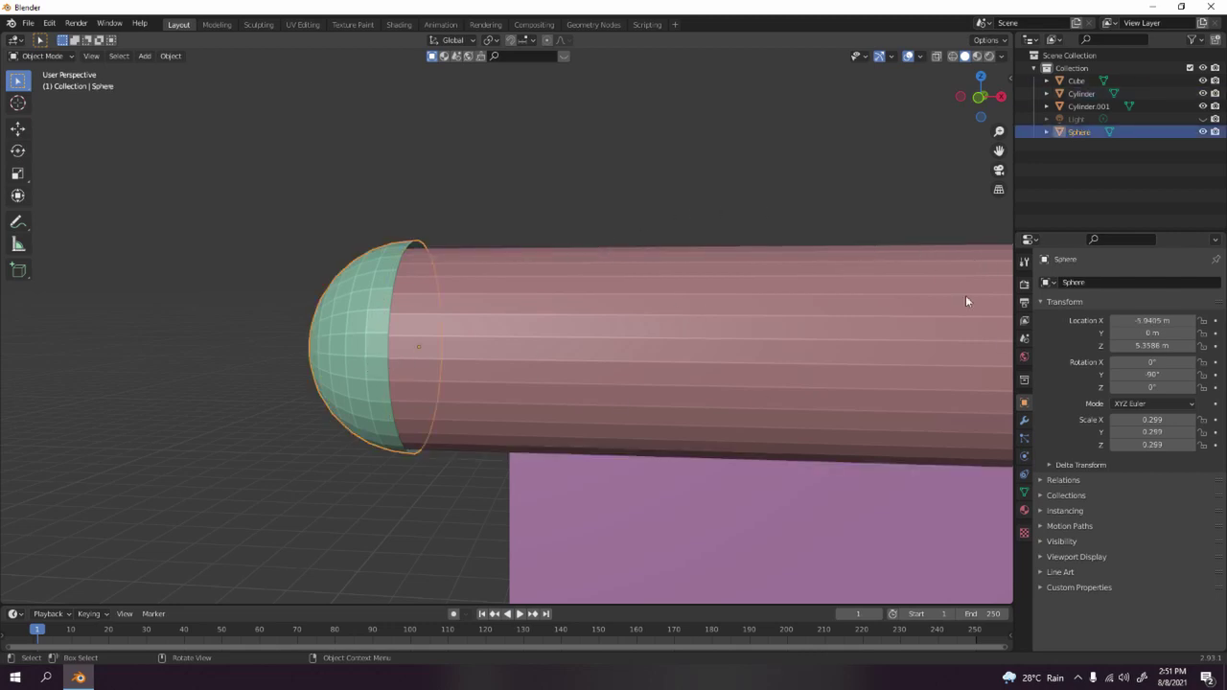
{"action": "left_click", "coordinate": [1025, 422]}
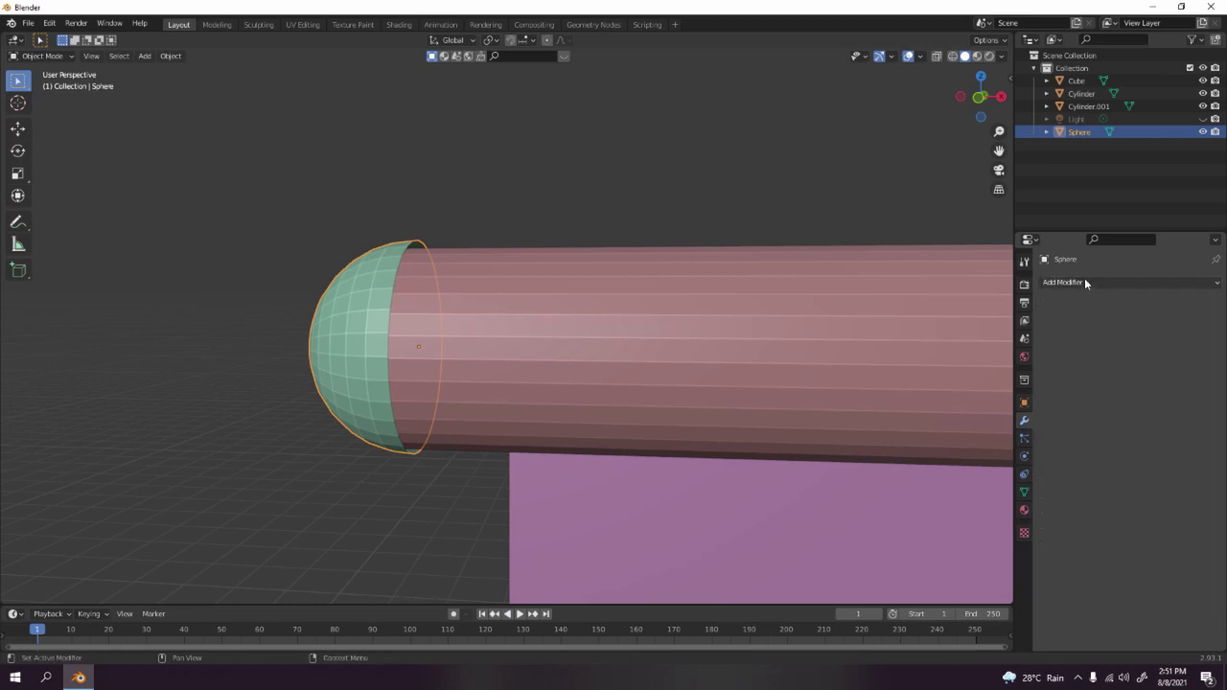
{"action": "left_click", "coordinate": [1084, 280]}
{"action": "left_click", "coordinate": [994, 501]}
{"action": "scroll", "coordinate": [555, 274], "scroll_direction": "up", "scroll_amount": 3}
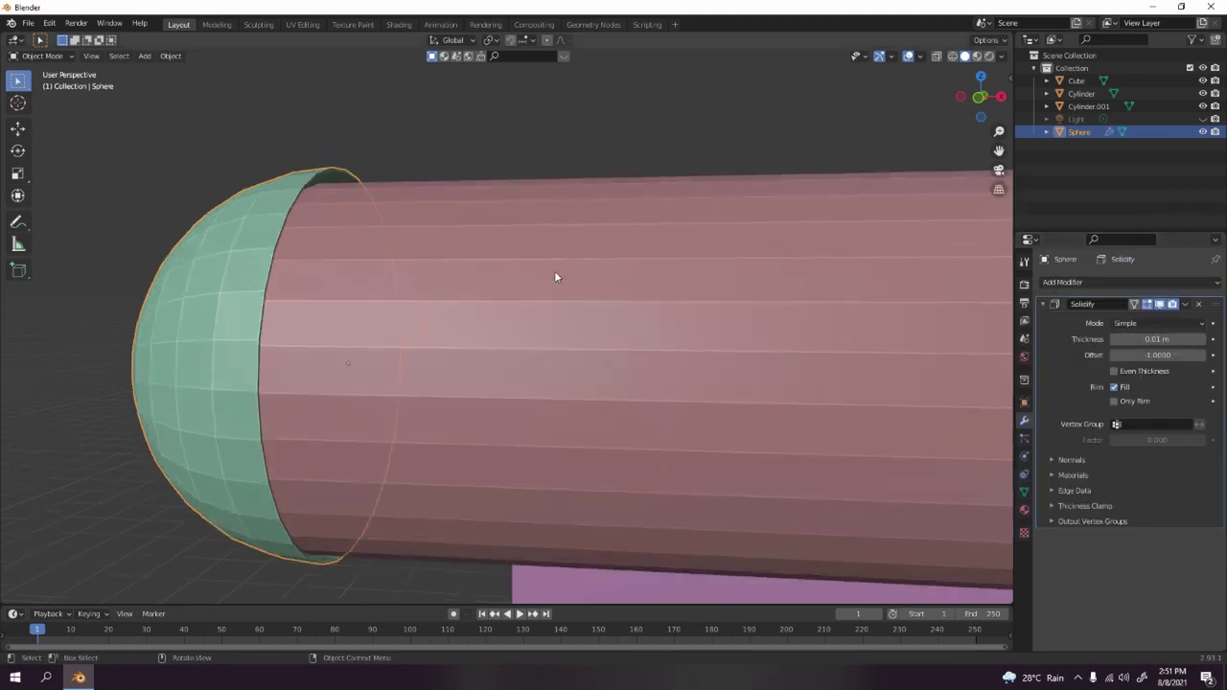
{"action": "mouse_move", "coordinate": [555, 274]}
{"action": "middle_mouse_down"}
{"action": "mouse_move", "coordinate": [646, 332]}
{"action": "mouse_move", "coordinate": [471, 272]}
{"action": "mouse_move", "coordinate": [556, 290]}
{"action": "middle_mouse_up"}
{"action": "scroll", "coordinate": [487, 258], "scroll_direction": "up", "scroll_amount": 2}
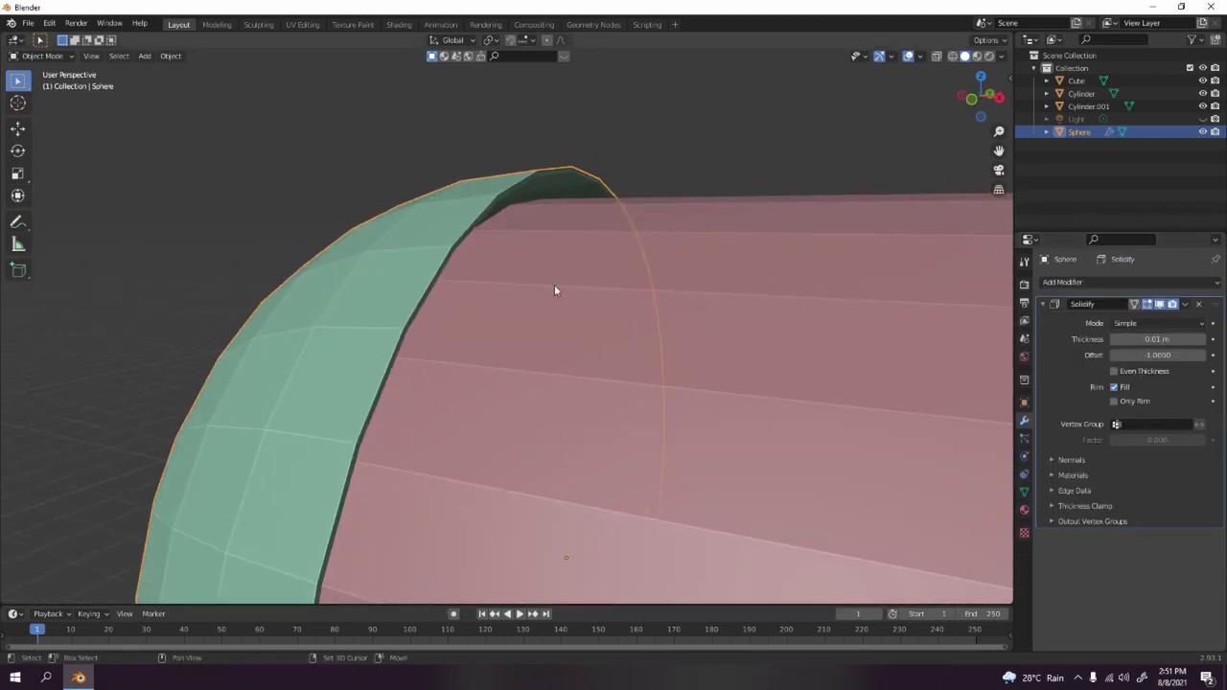
Set the dome's Solidify thickness to 0.08 m and deselect the dome.
{"action": "left_click", "coordinate": [1201, 339]}
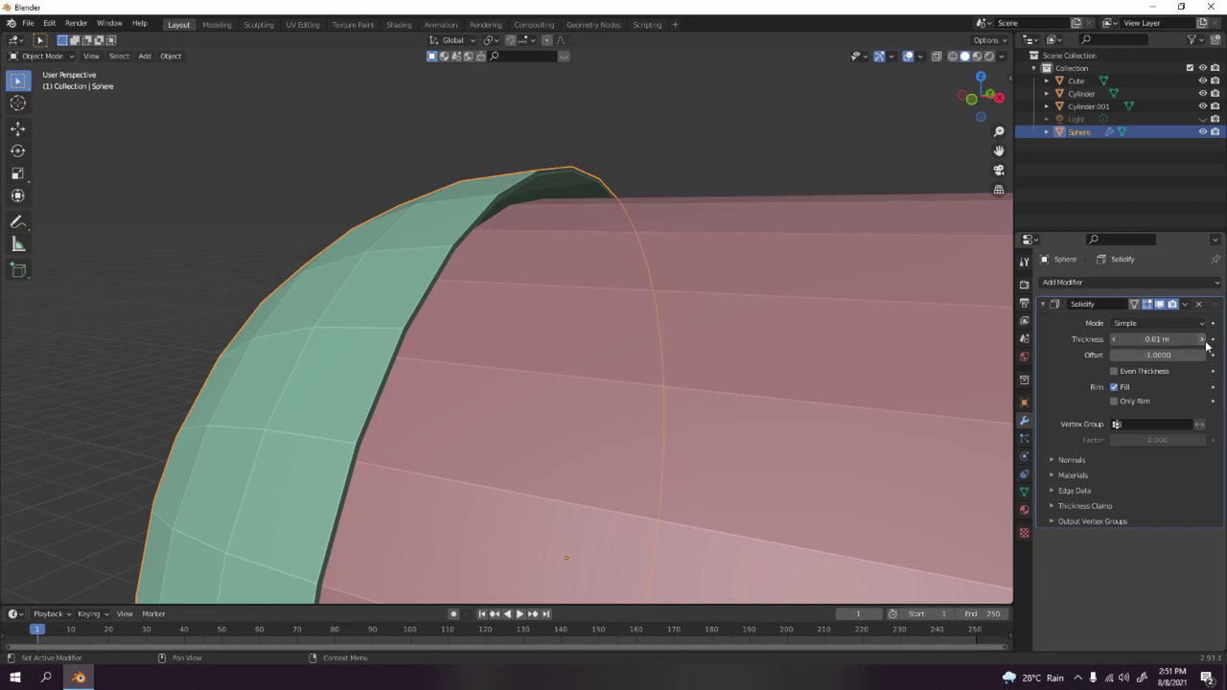
{"action": "left_click", "coordinate": [1202, 339]}
{"action": "left_click", "coordinate": [1202, 340]}
{"action": "left_click", "coordinate": [1202, 339]}
{"action": "left_click", "coordinate": [1202, 339]}
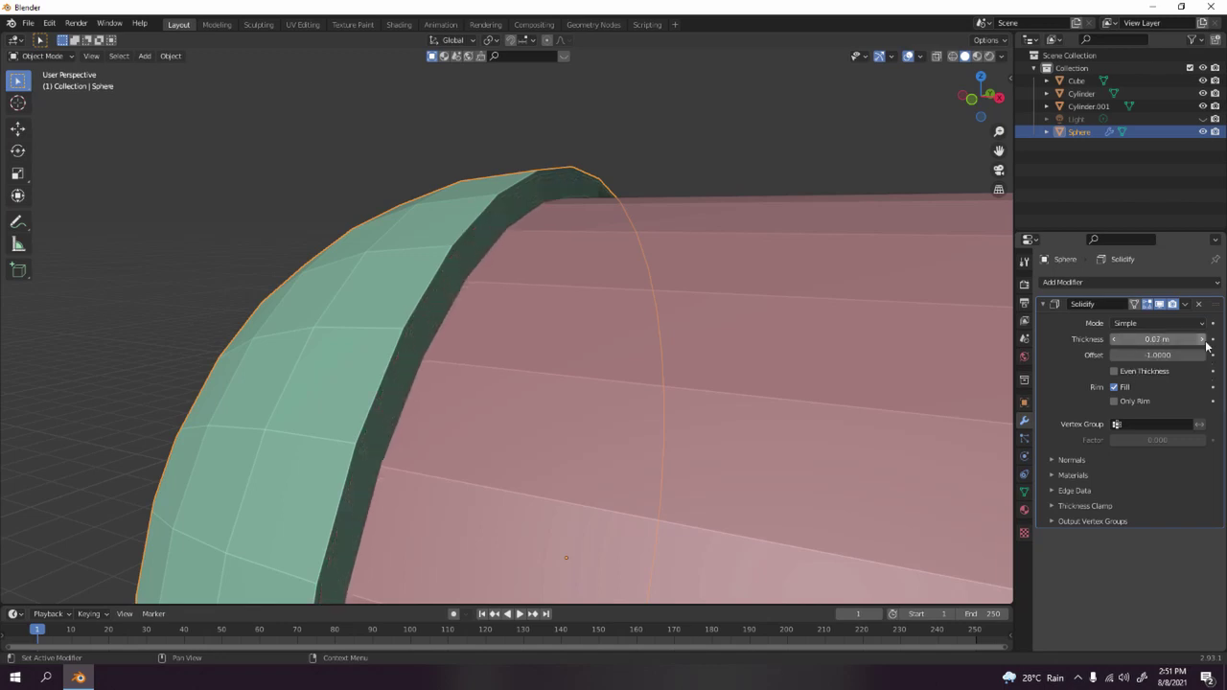
{"action": "left_click", "coordinate": [1202, 340]}
{"action": "left_click", "coordinate": [1202, 339]}
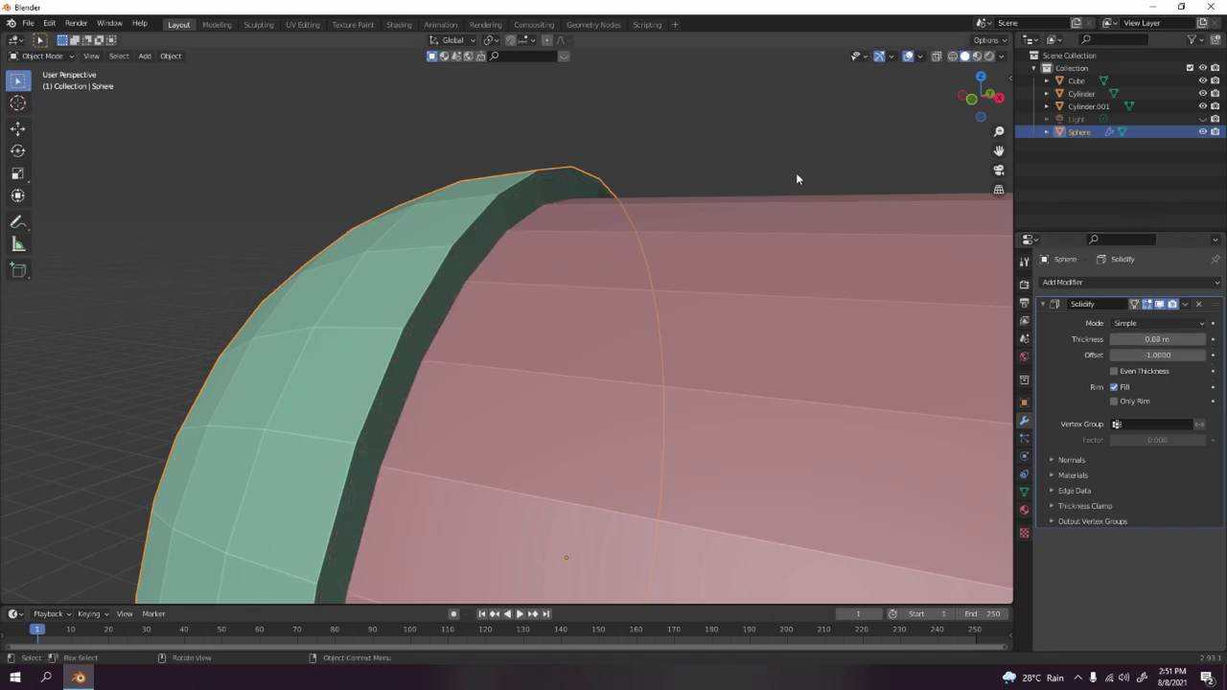
{"action": "left_click", "coordinate": [695, 122]}
Apply the Solidify modifier to the dome's mesh.
{"action": "scroll", "coordinate": [444, 239], "scroll_direction": "down", "scroll_amount": 6}
{"action": "middle_click_drag", "start_coordinate": [445, 240], "coordinate": [597, 249]}
{"action": "scroll", "coordinate": [517, 251], "scroll_direction": "up", "scroll_amount": 5}
{"action": "middle_click_drag", "start_coordinate": [424, 252], "coordinate": [798, 313]}
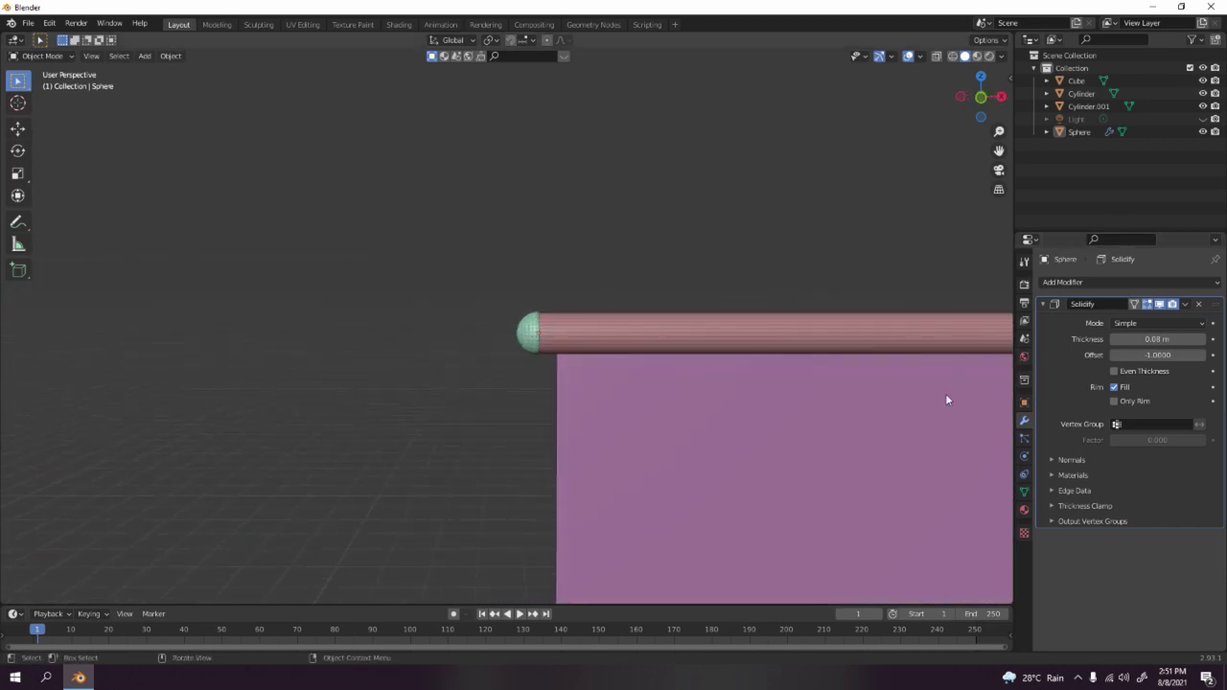
{"action": "left_click", "coordinate": [1186, 304]}
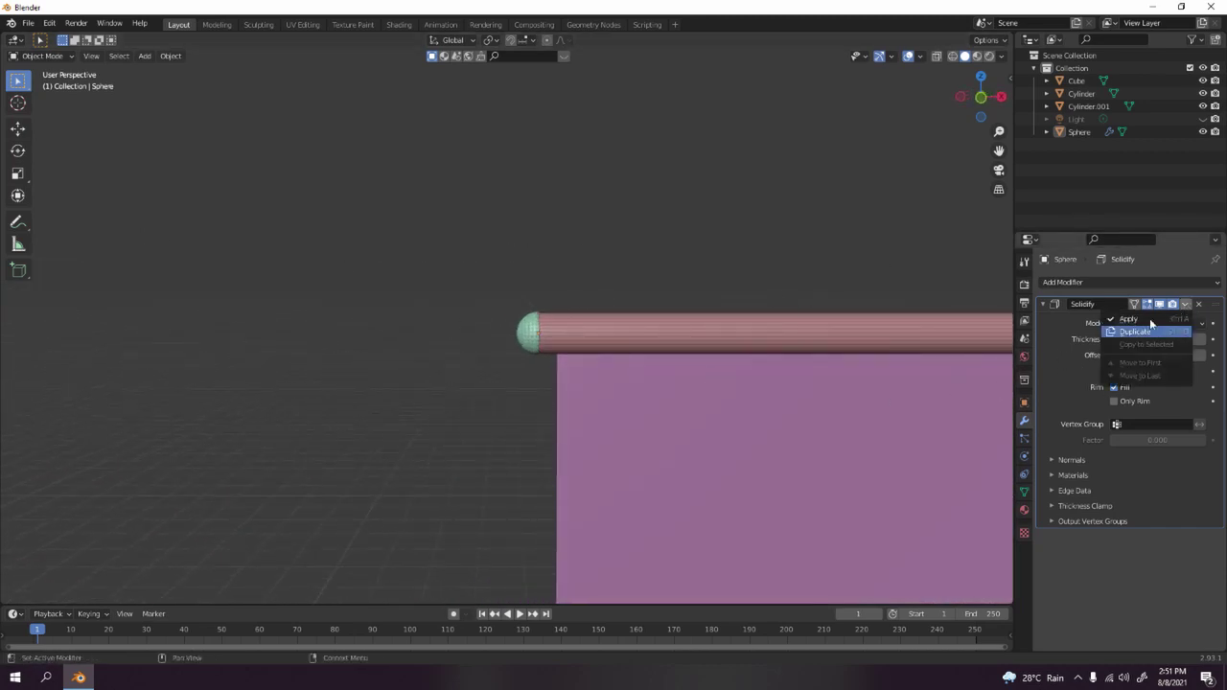
{"action": "left_click", "coordinate": [1149, 319]}
In Edit Mode, merge the thickened dome's vertices by distance and return to Object Mode.
{"action": "key", "text": "Tab"}
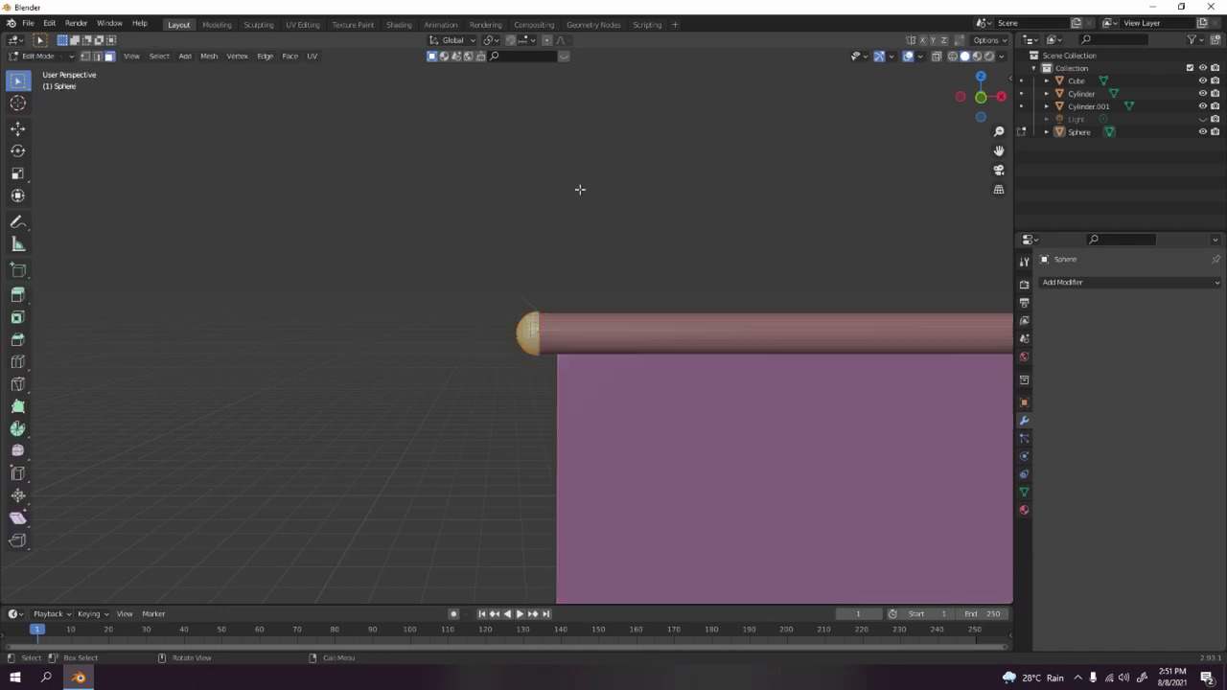
{"action": "key", "text": "ctrl+Tab"}
{"action": "left_click", "coordinate": [579, 240]}
{"action": "key", "text": "m"}
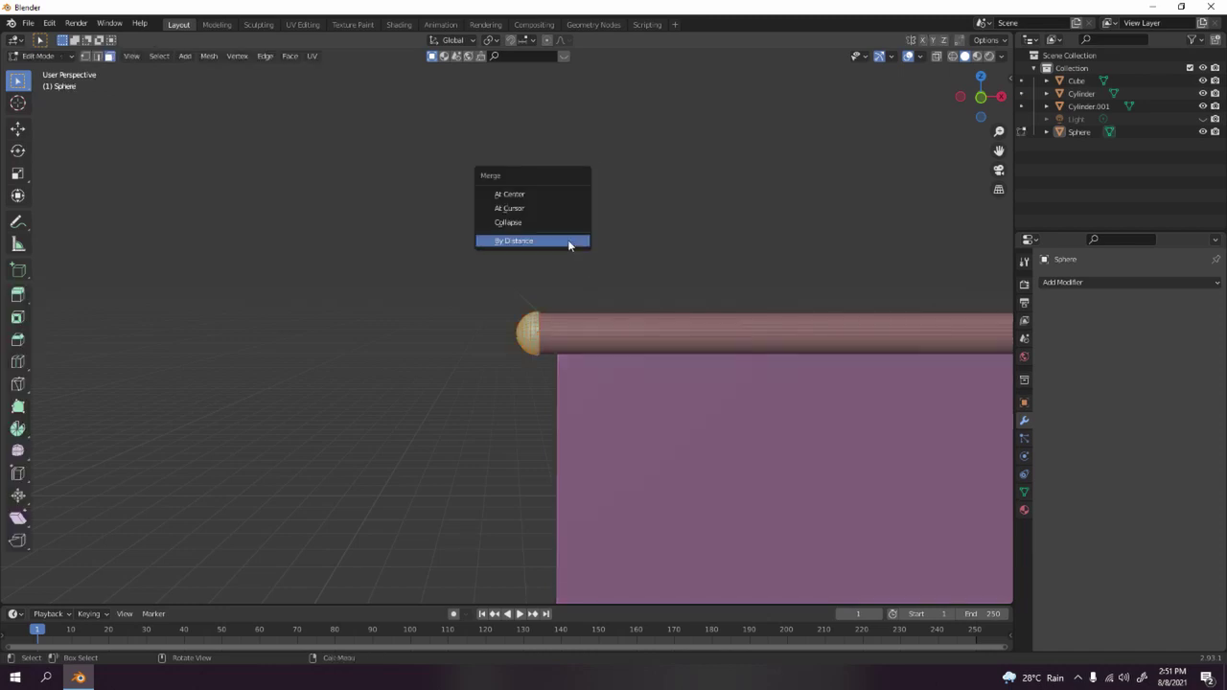
{"action": "left_click", "coordinate": [567, 240]}
{"action": "key", "text": "Tab"}
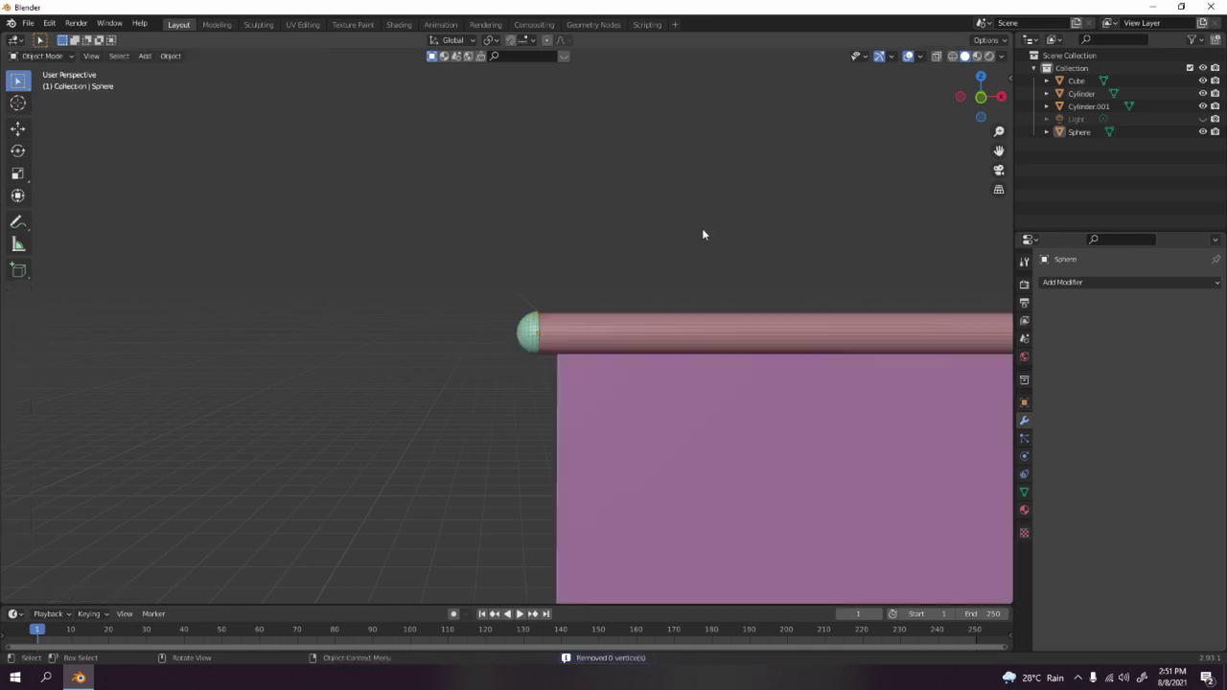
Select the dome cap and add a Mirror modifier to it.
{"action": "key", "text": "Home"}
{"action": "scroll", "coordinate": [696, 295], "scroll_direction": "up", "scroll_amount": 3}
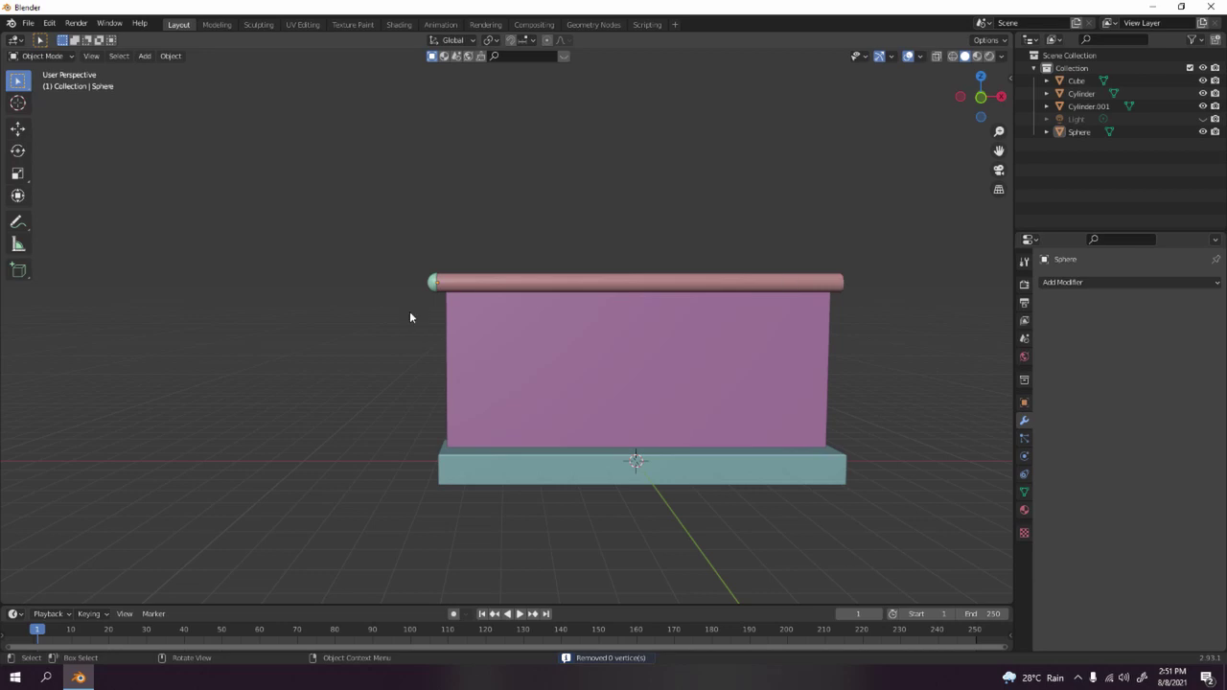
{"action": "left_click", "coordinate": [430, 276]}
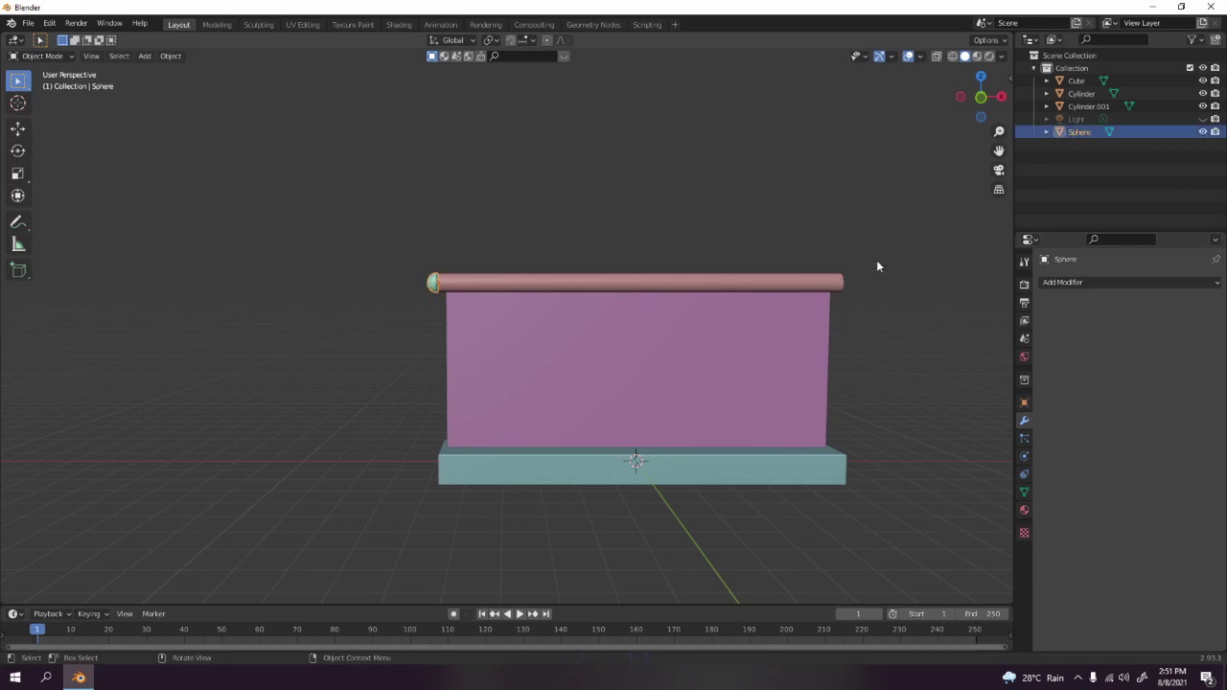
{"action": "left_click", "coordinate": [1080, 283]}
{"action": "left_click", "coordinate": [968, 432]}
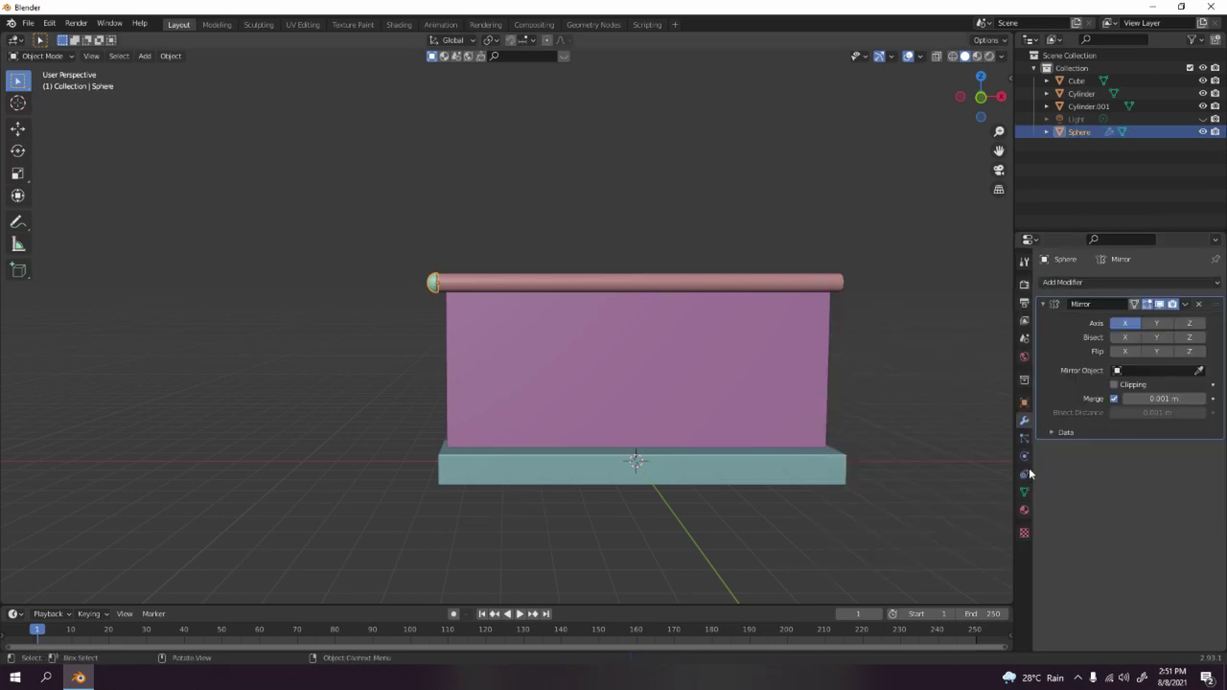
Set the handrail tube's origin to its geometry, and reselect the dome cap.
{"action": "left_click", "coordinate": [679, 280]}
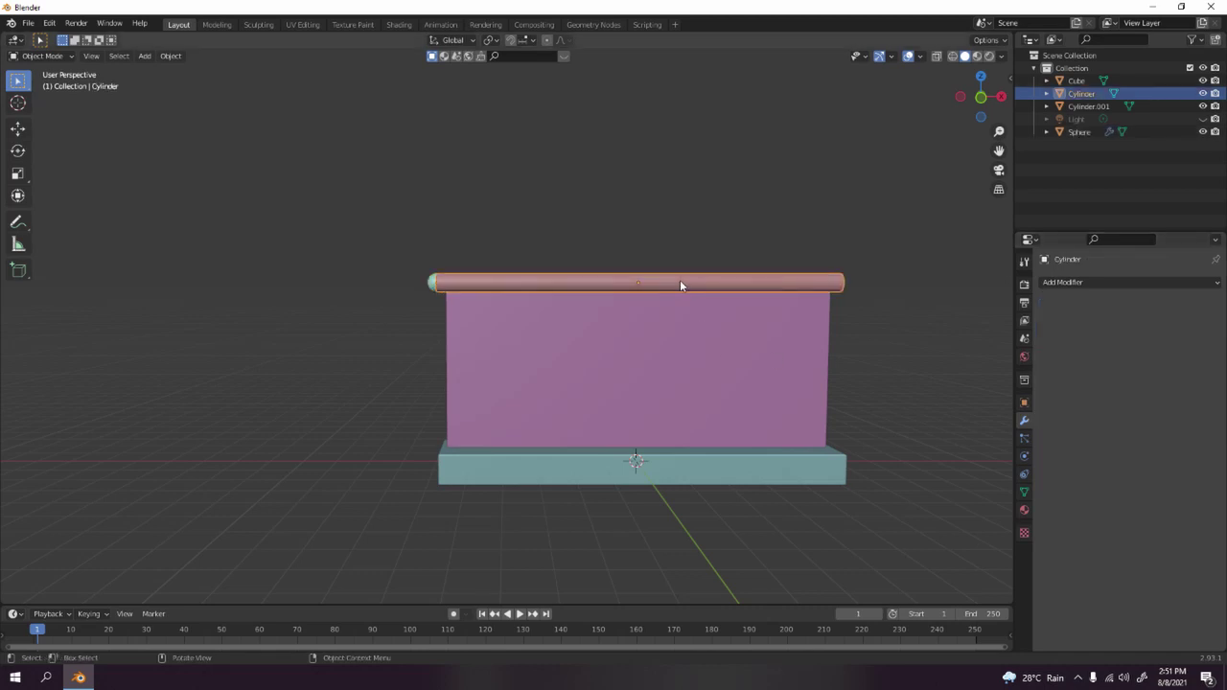
{"action": "right_click", "coordinate": [680, 280]}
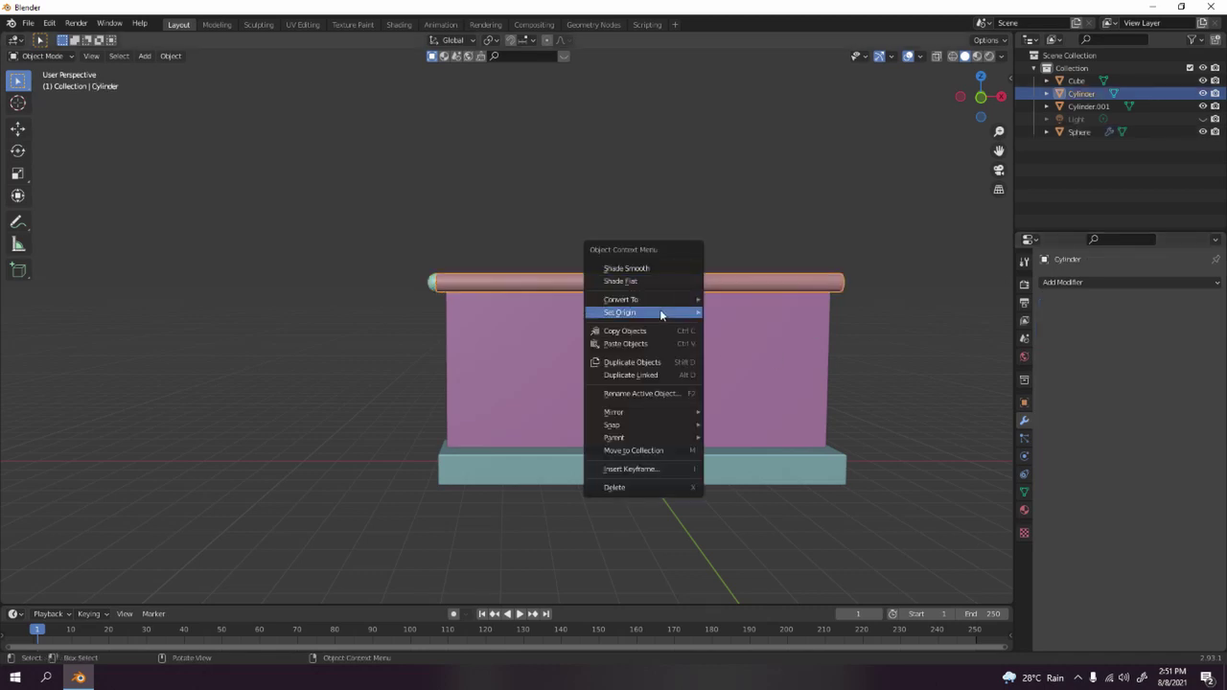
{"action": "mouse_move", "coordinate": [671, 312]}
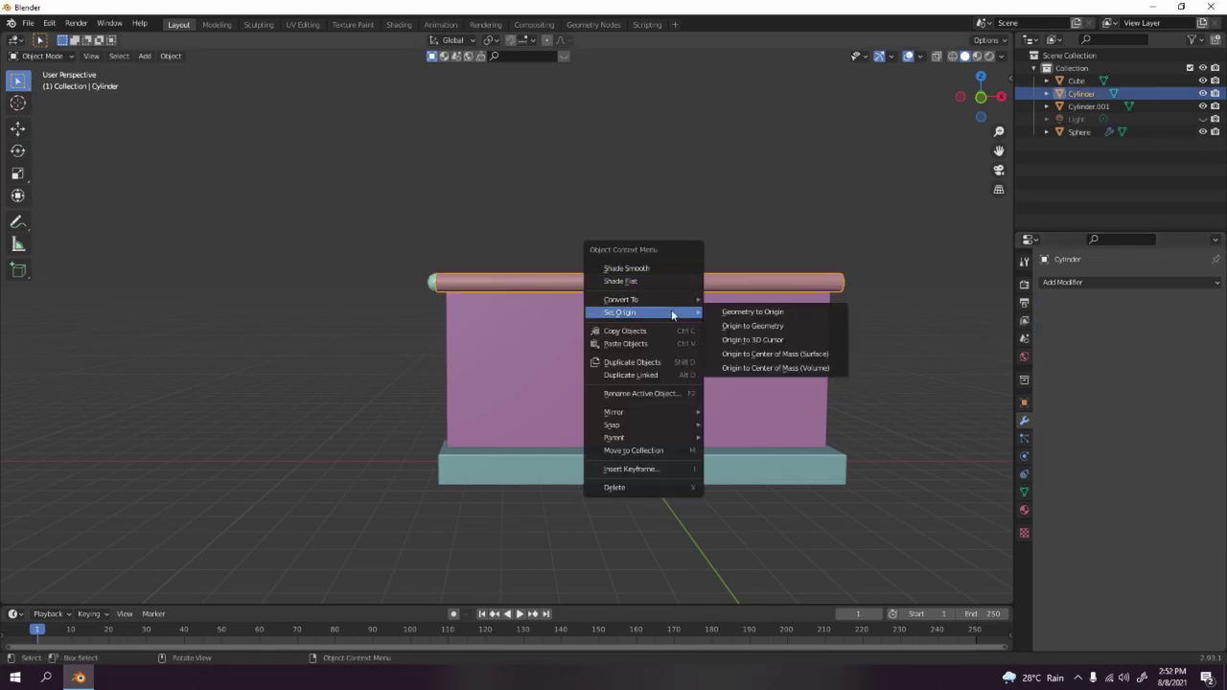
{"action": "left_click", "coordinate": [776, 327]}
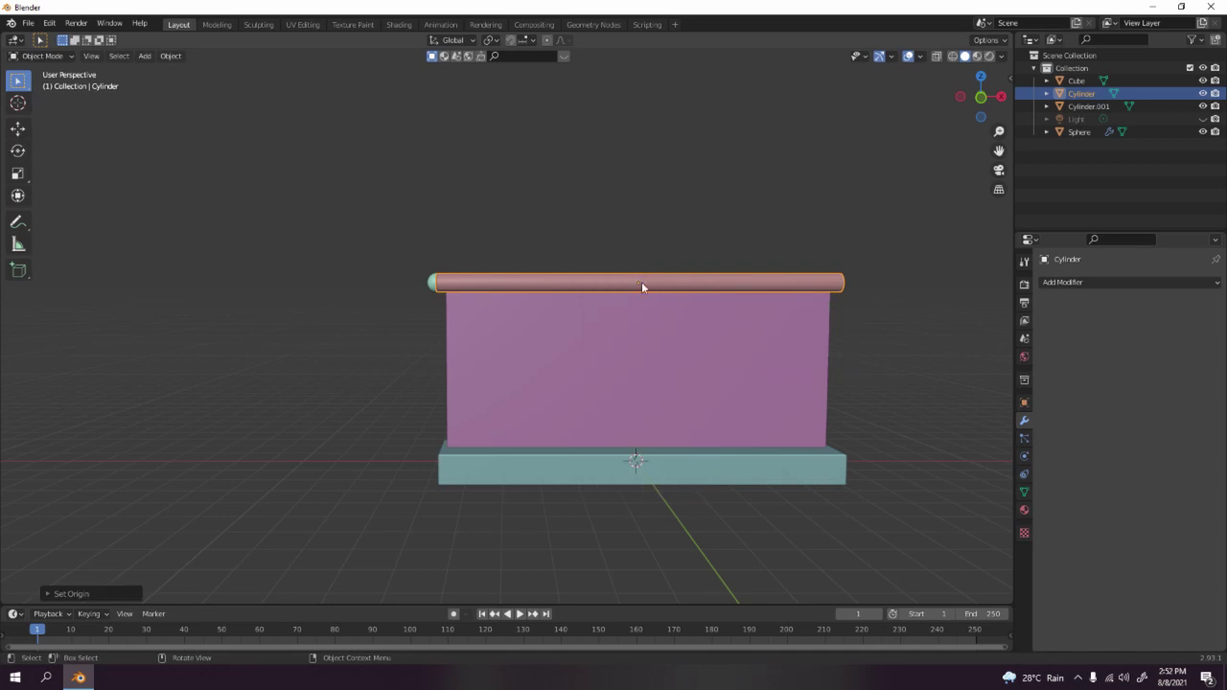
{"action": "left_click", "coordinate": [431, 282]}
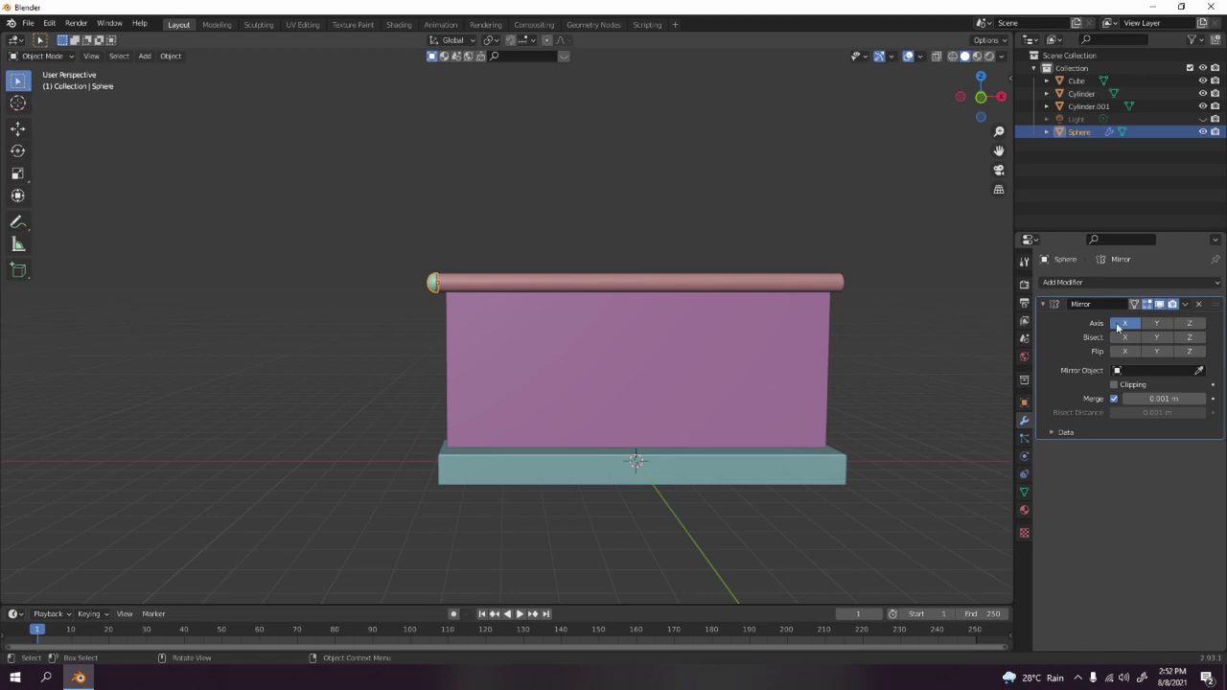
Pick the handrail tube as the mirror object for the dome cap's Mirror modifier.
{"action": "left_click", "coordinate": [1201, 371]}
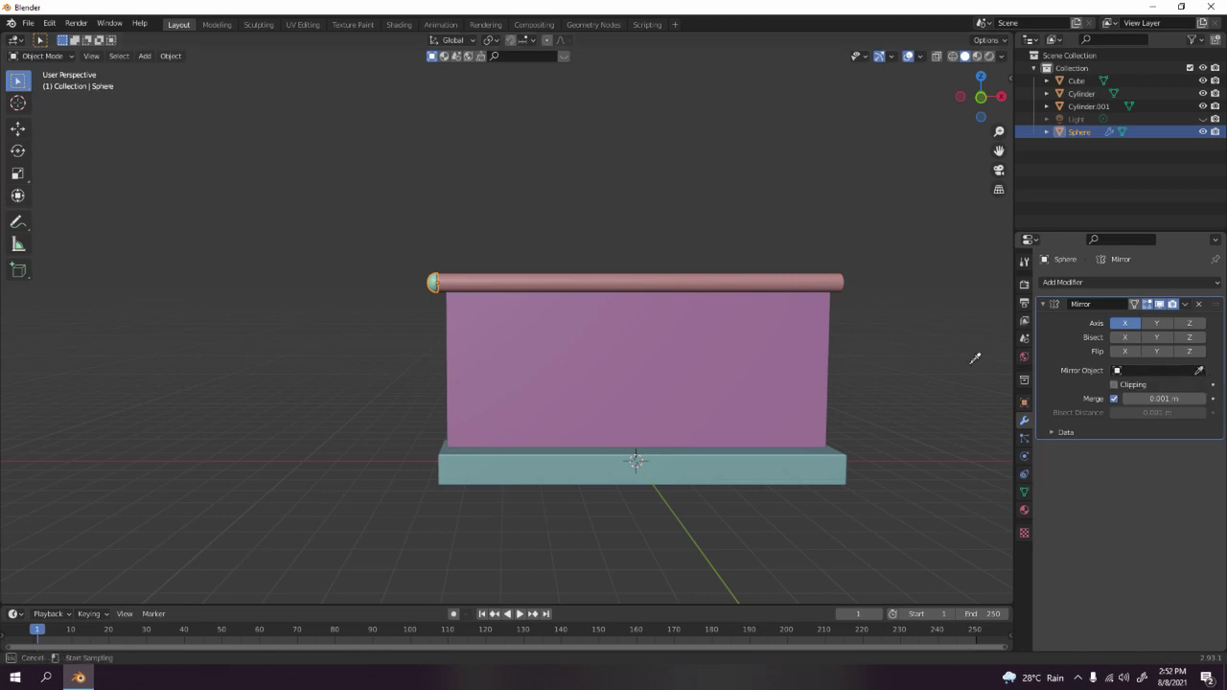
{"action": "left_click", "coordinate": [659, 285]}
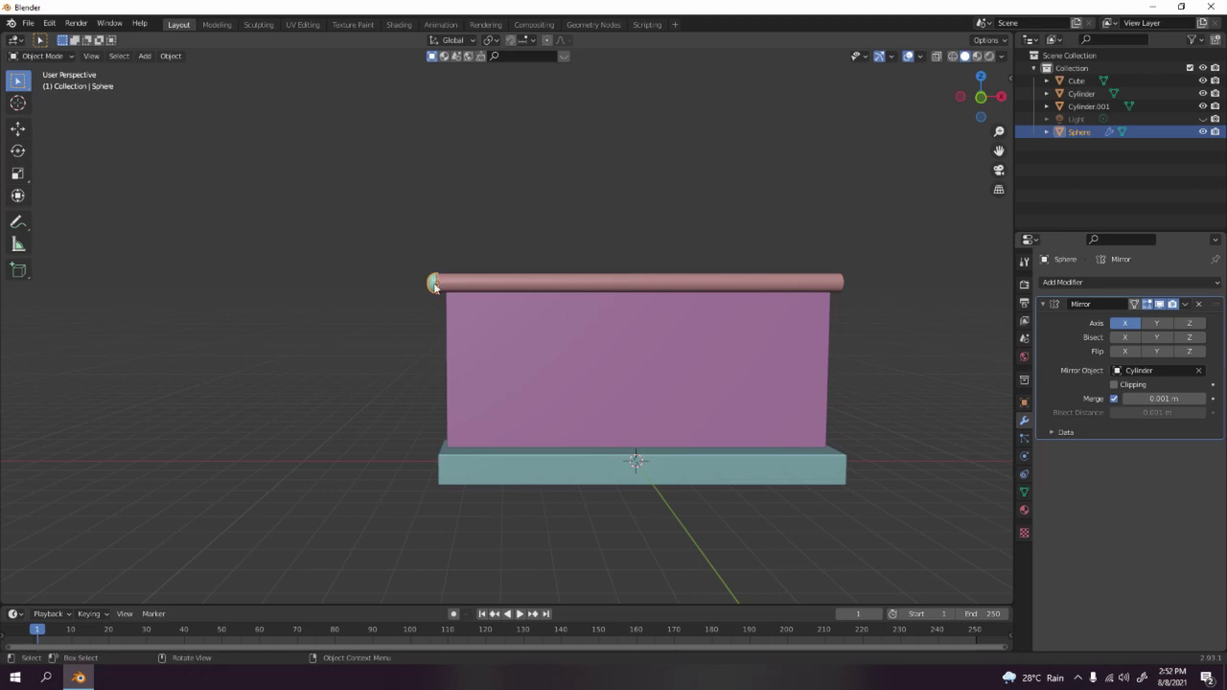
{"action": "scroll", "coordinate": [265, 246], "scroll_direction": "up", "scroll_amount": 6}
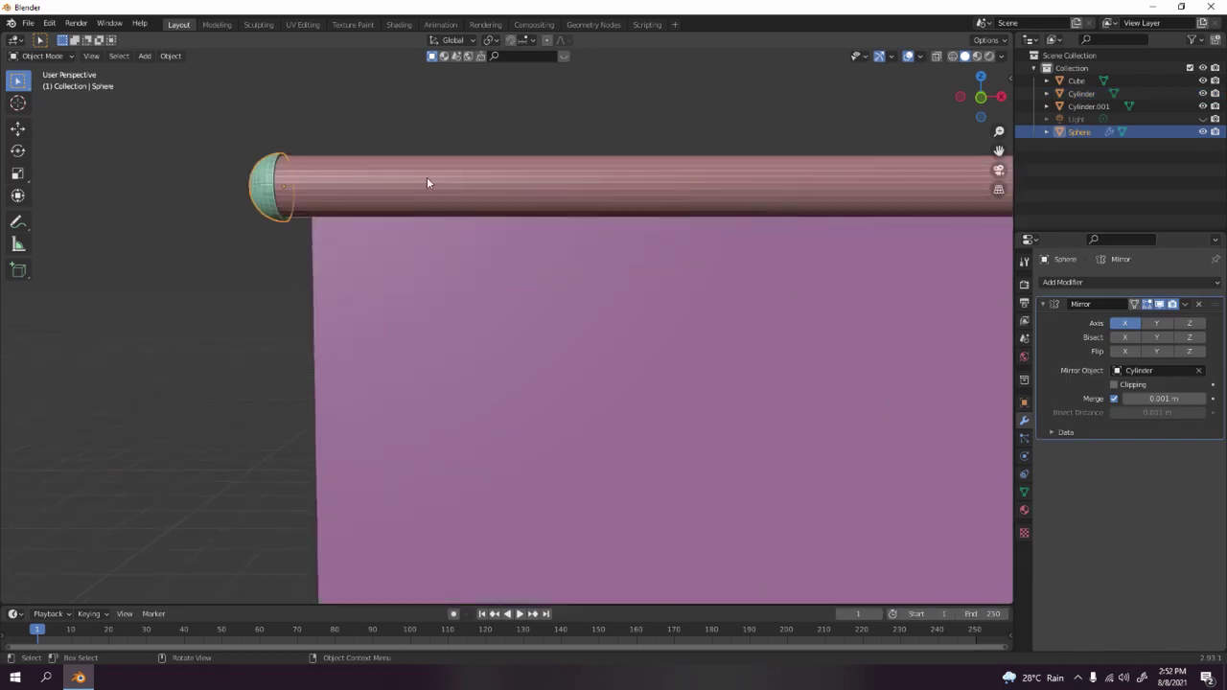
{"action": "scroll", "coordinate": [639, 233], "scroll_direction": "down", "scroll_amount": 5}
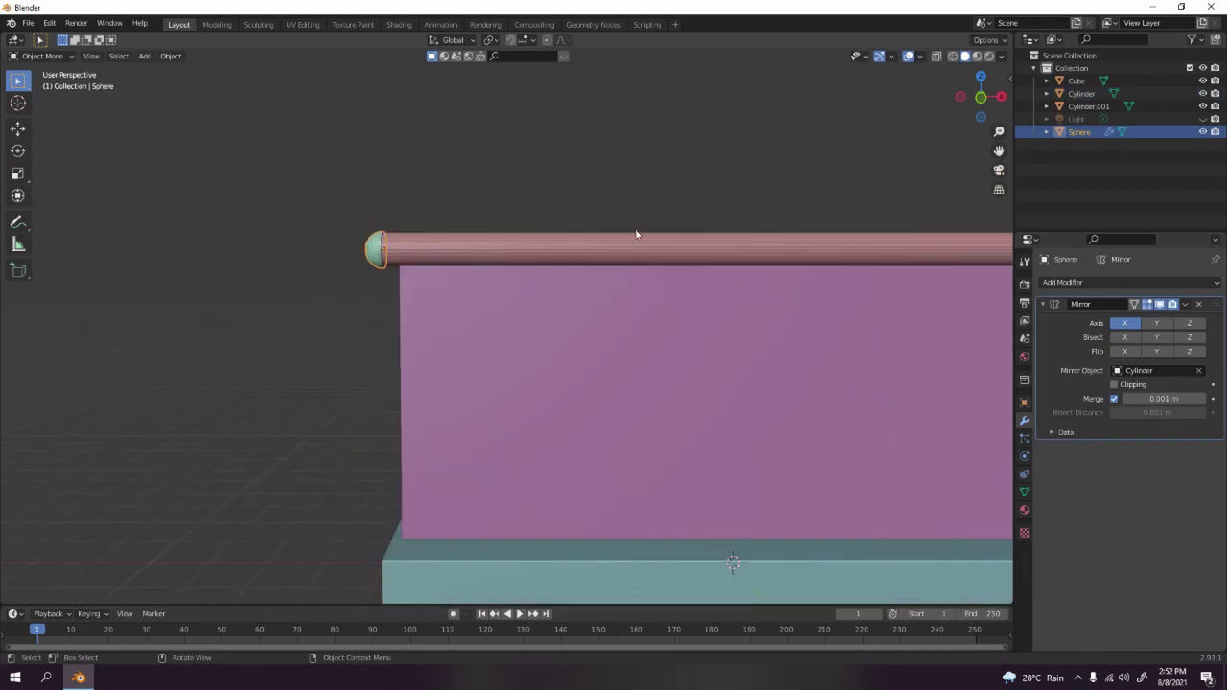
{"action": "scroll", "coordinate": [441, 262], "scroll_direction": "up", "scroll_amount": 4}
{"action": "middle_click_drag", "start_coordinate": [541, 305], "coordinate": [446, 292]}
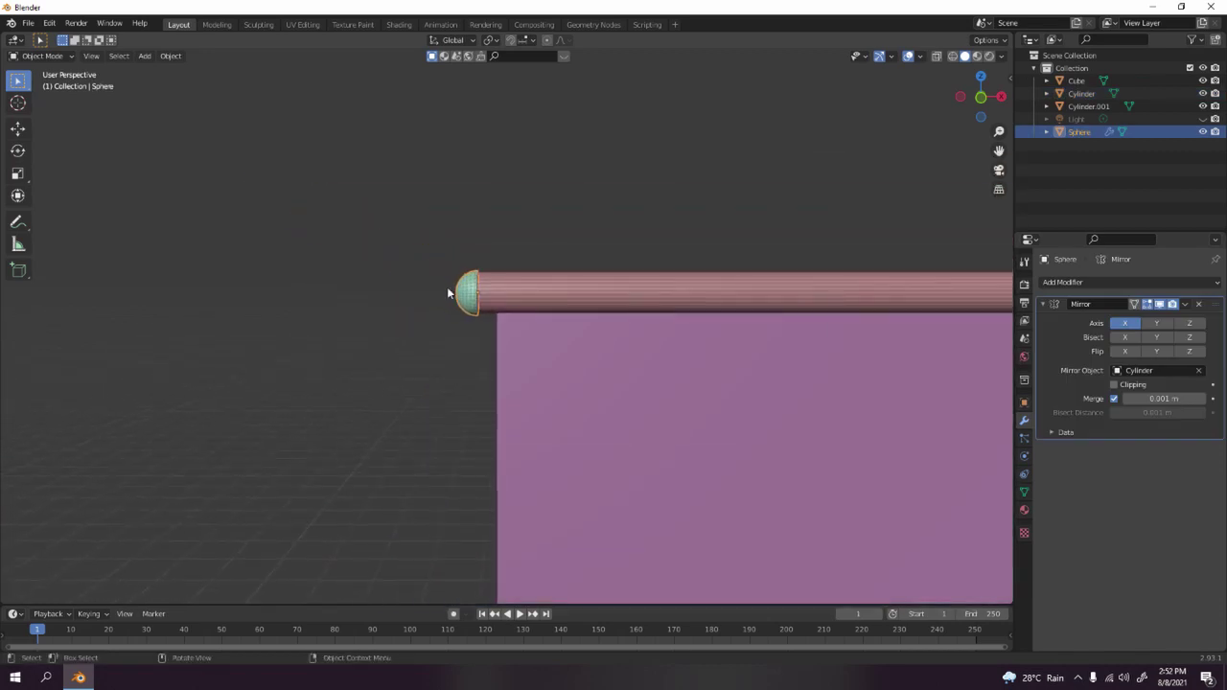
{"action": "scroll", "coordinate": [780, 342], "scroll_direction": "down", "scroll_amount": 6}
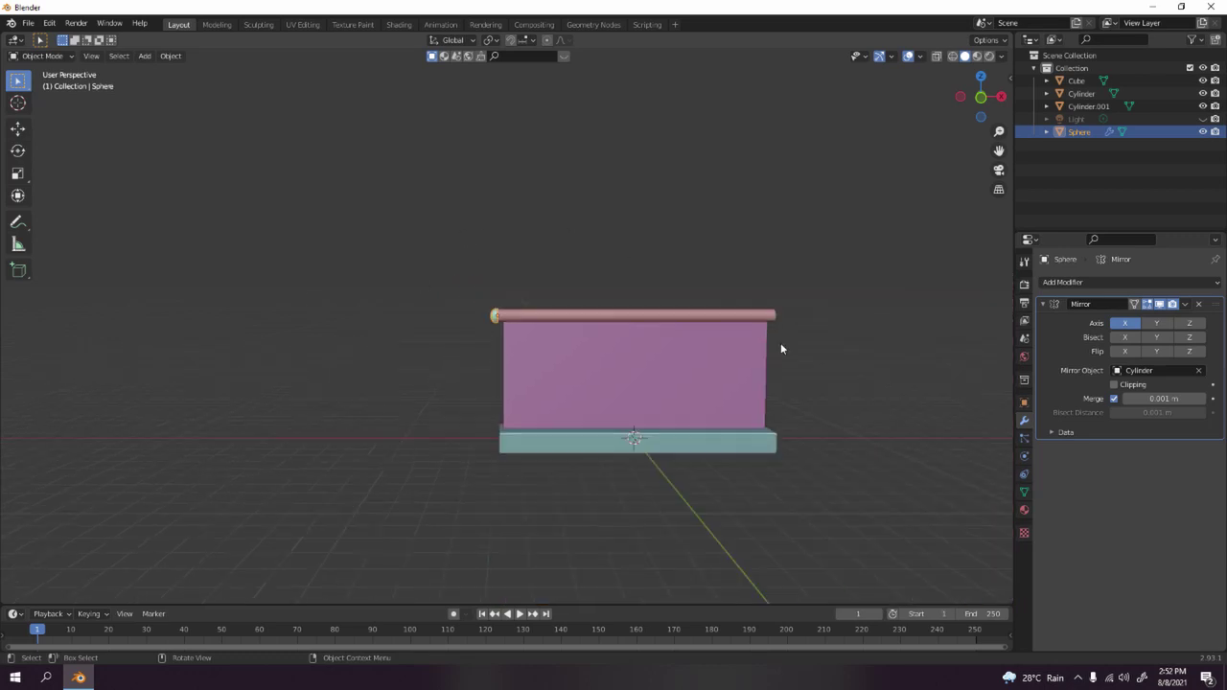
{"action": "scroll", "coordinate": [700, 305], "scroll_direction": "up", "scroll_amount": 4}
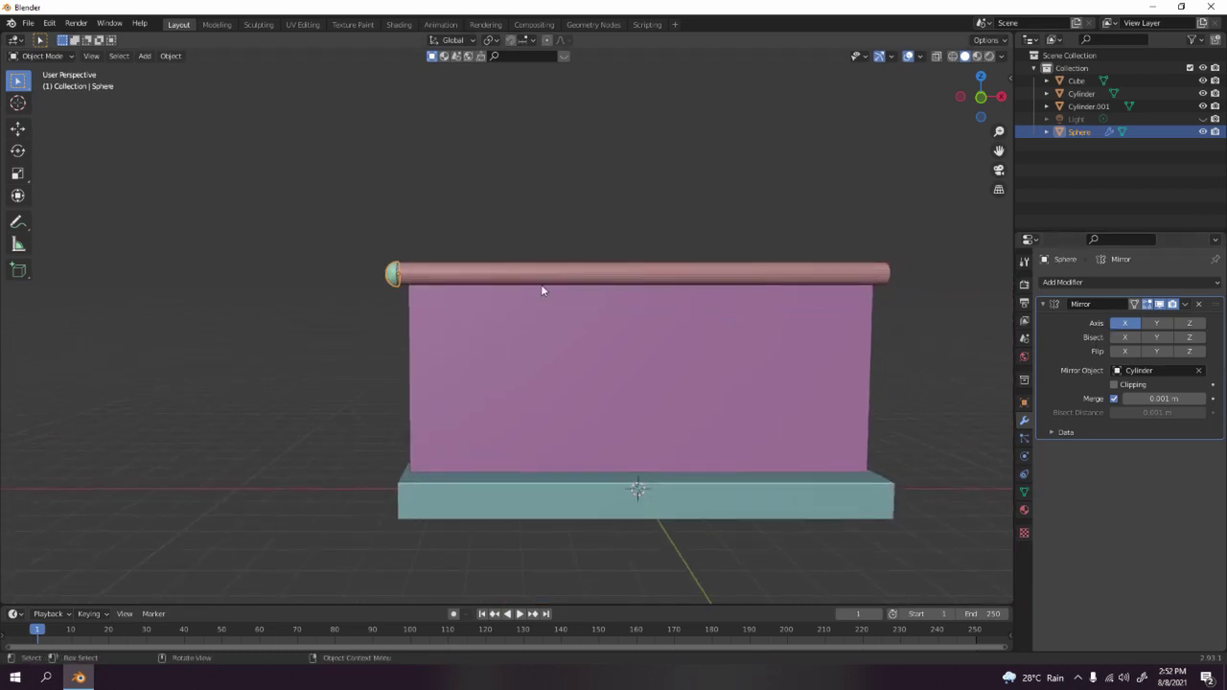
{"action": "key", "text": "shift+a"}
{"action": "key", "text": "shift+a"}
{"action": "key", "text": "a"}
{"action": "right_click", "coordinate": [420, 211]}
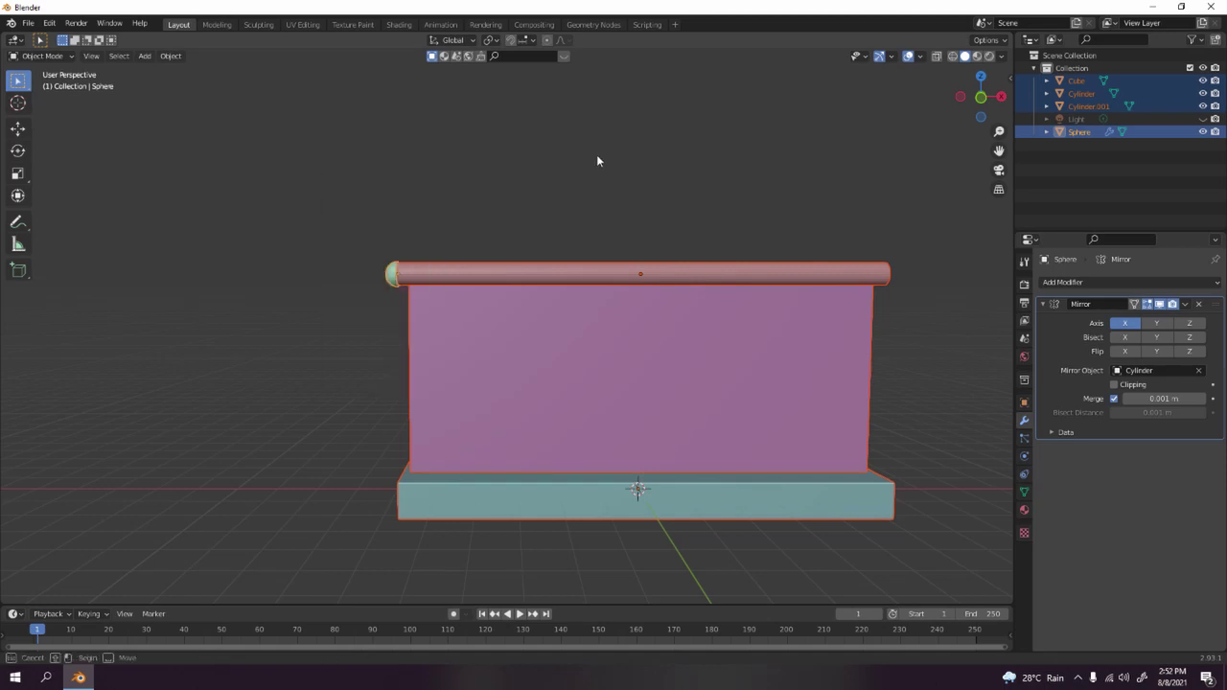
{"action": "left_click", "coordinate": [355, 314]}
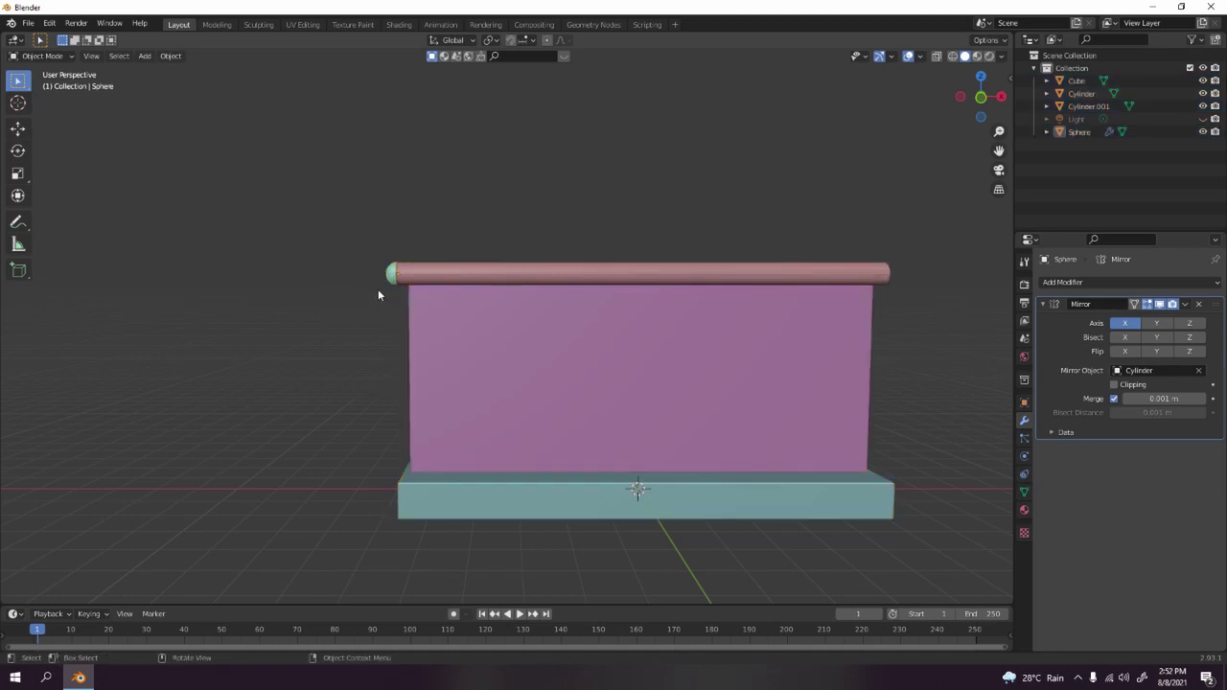
Select the dome cap and switch its Mirror modifier from the X axis to the Z axis.
{"action": "left_click", "coordinate": [389, 276]}
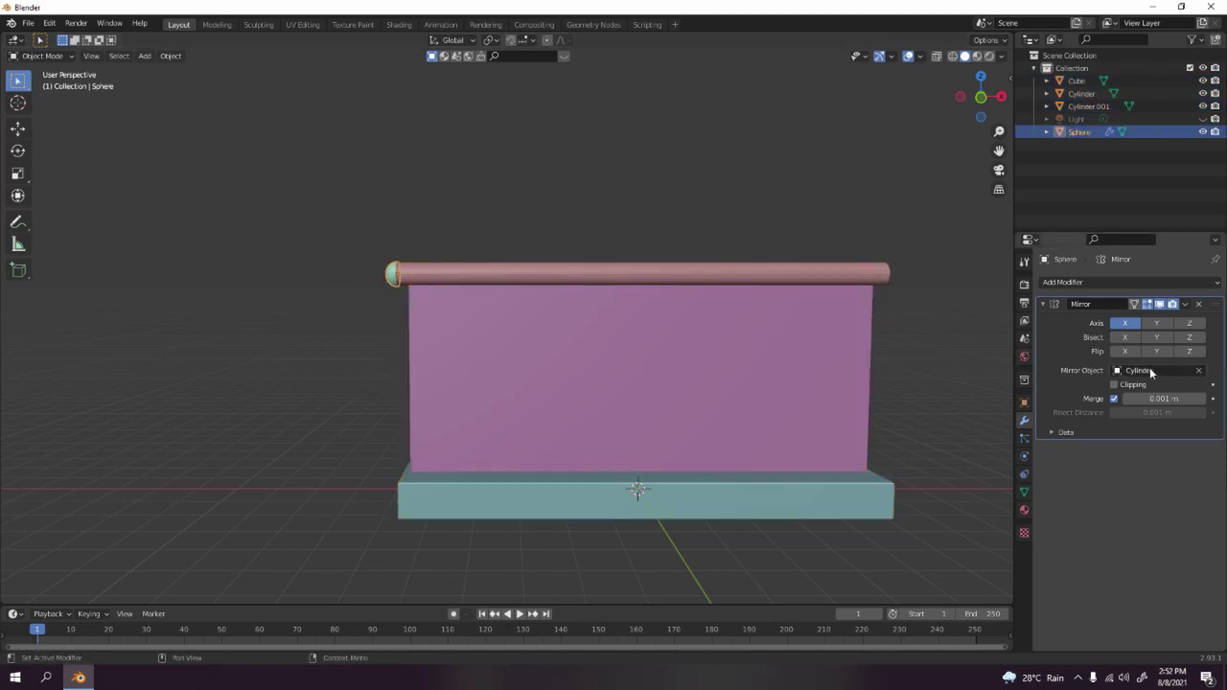
{"action": "left_click", "coordinate": [1190, 324]}
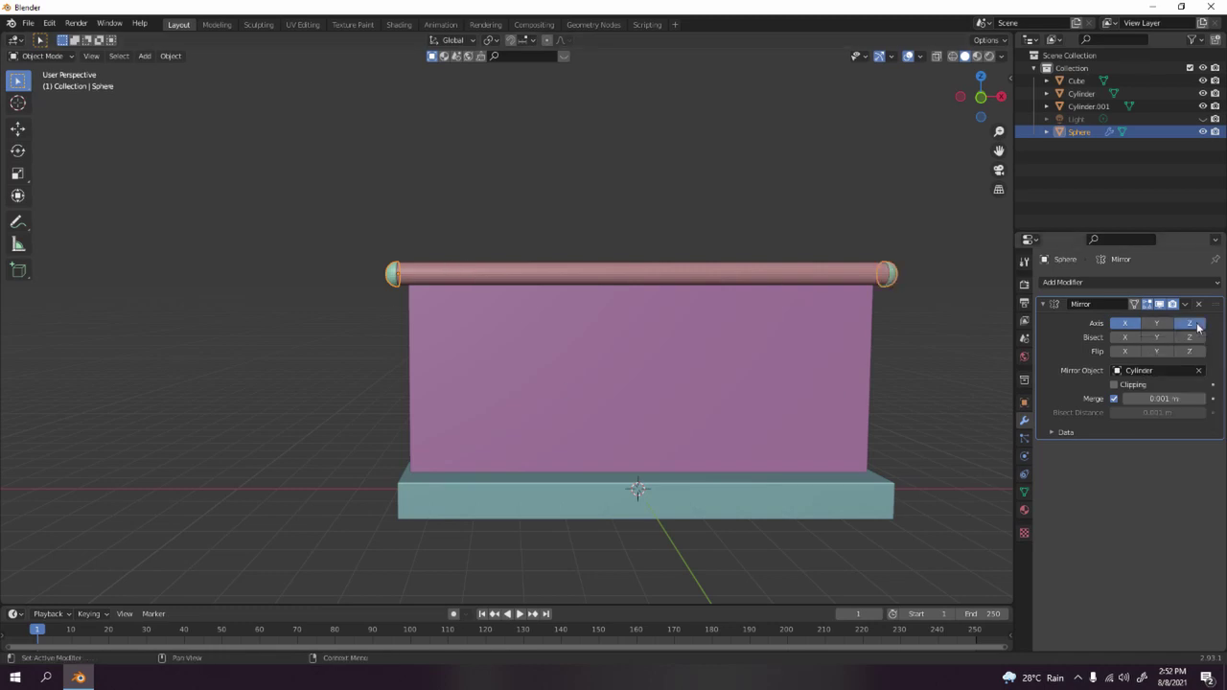
{"action": "left_click", "coordinate": [747, 102]}
{"action": "scroll", "coordinate": [724, 182], "scroll_direction": "down", "scroll_amount": 3}
{"action": "middle_click_drag", "start_coordinate": [726, 188], "coordinate": [706, 223]}
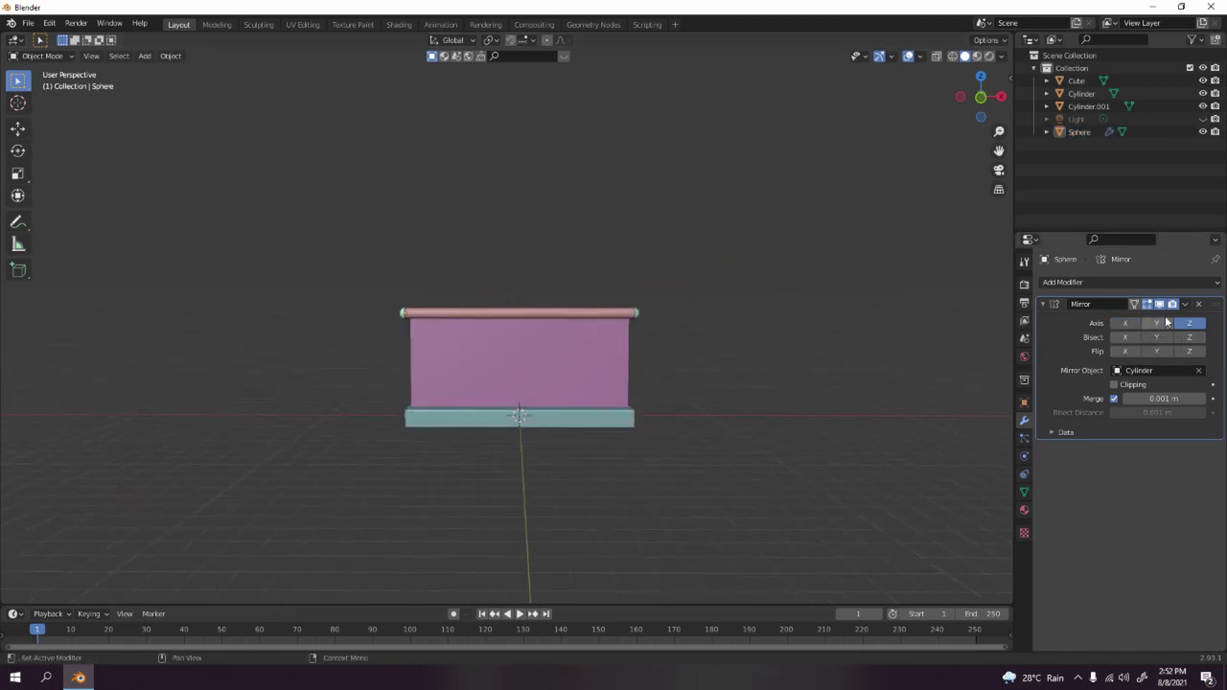
{"action": "scroll", "coordinate": [689, 295], "scroll_direction": "up", "scroll_amount": 4}
{"action": "scroll", "coordinate": [554, 269], "scroll_direction": "down", "scroll_amount": 3}
{"action": "middle_click_drag", "start_coordinate": [554, 268], "coordinate": [499, 323]}
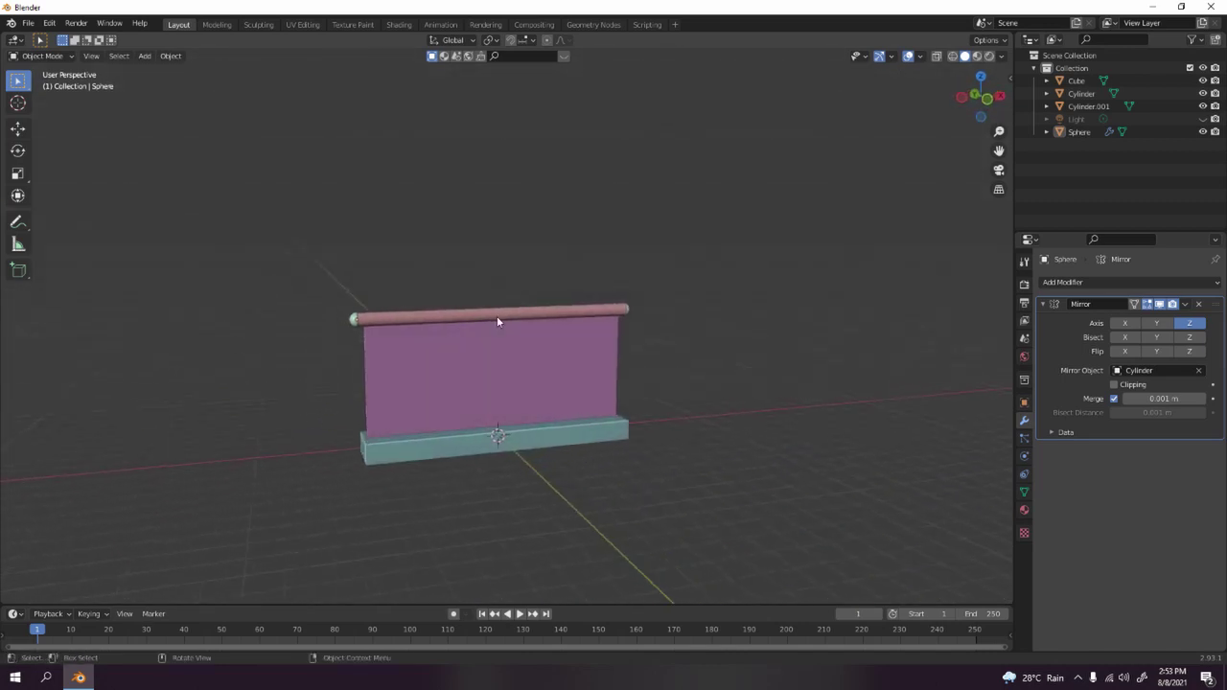
{"action": "scroll", "coordinate": [581, 323], "scroll_direction": "up", "scroll_amount": 2}
{"action": "middle_click_drag", "start_coordinate": [580, 323], "coordinate": [487, 362]}
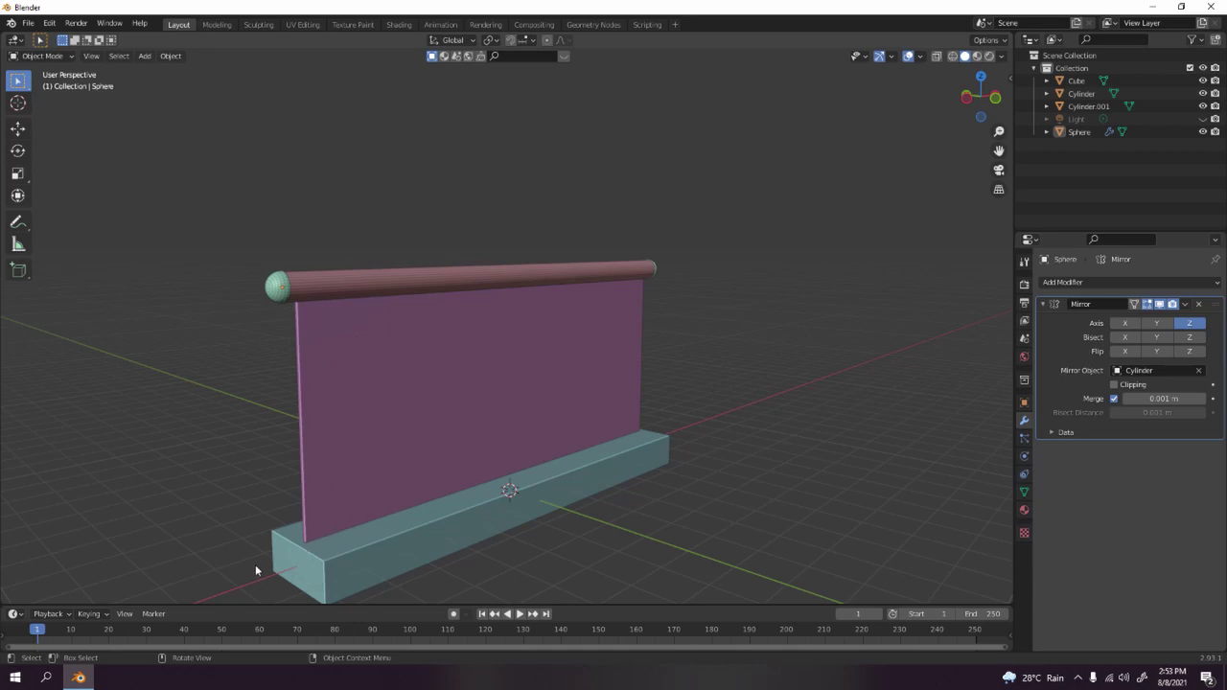
In Edit Mode, add a centred lengthwise loop cut around the base block beneath the glass panel.
{"action": "left_click", "coordinate": [357, 559]}
{"action": "key", "text": "Tab"}
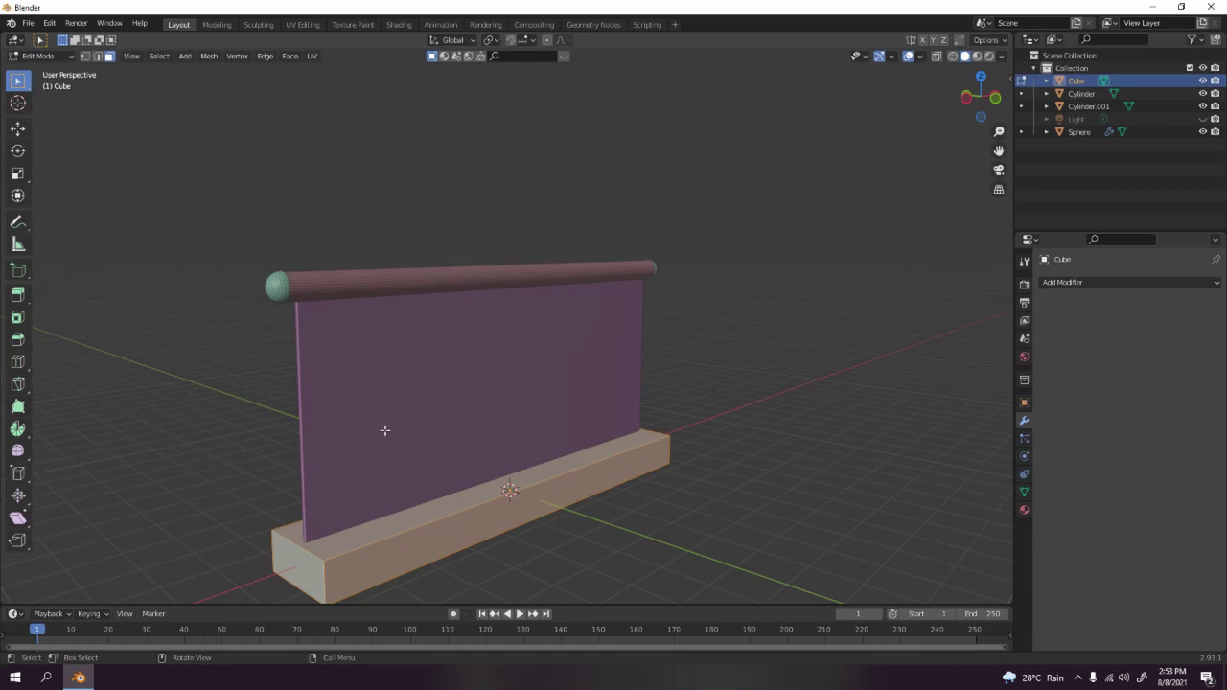
{"action": "key", "text": "ctrl+r"}
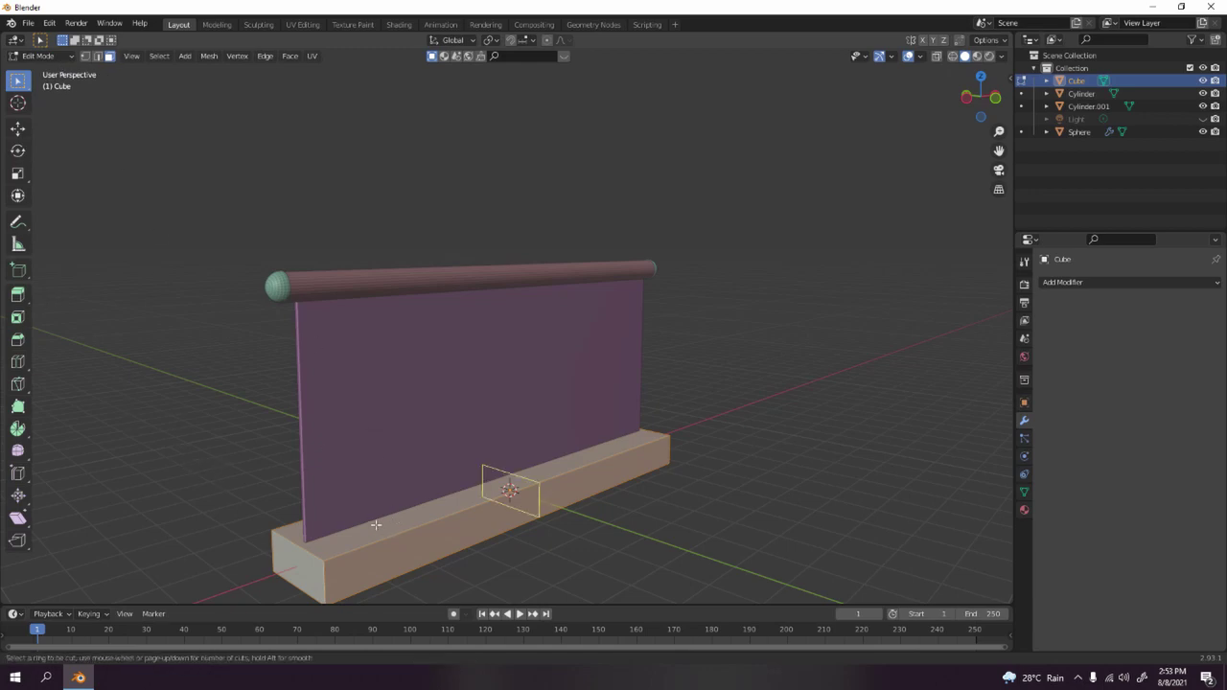
{"action": "left_click", "coordinate": [309, 558]}
{"action": "left_click", "coordinate": [308, 557]}
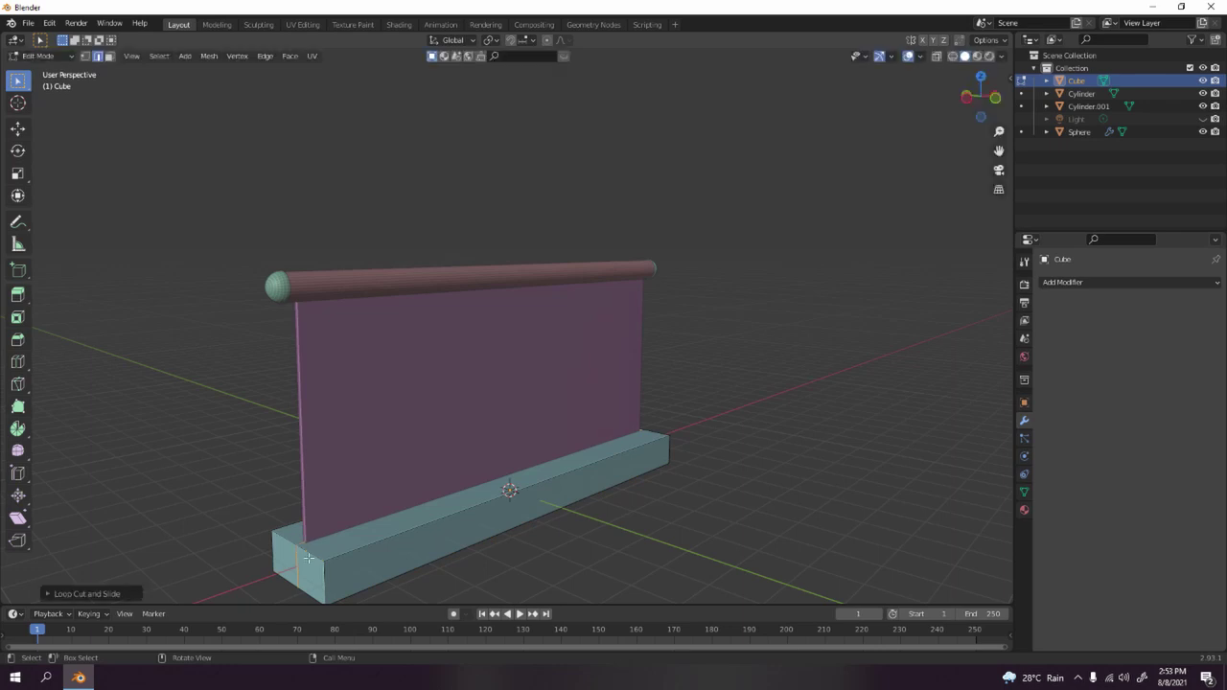
{"action": "middle_click_drag", "start_coordinate": [309, 558], "coordinate": [616, 219]}
{"action": "key", "text": "KP_1"}
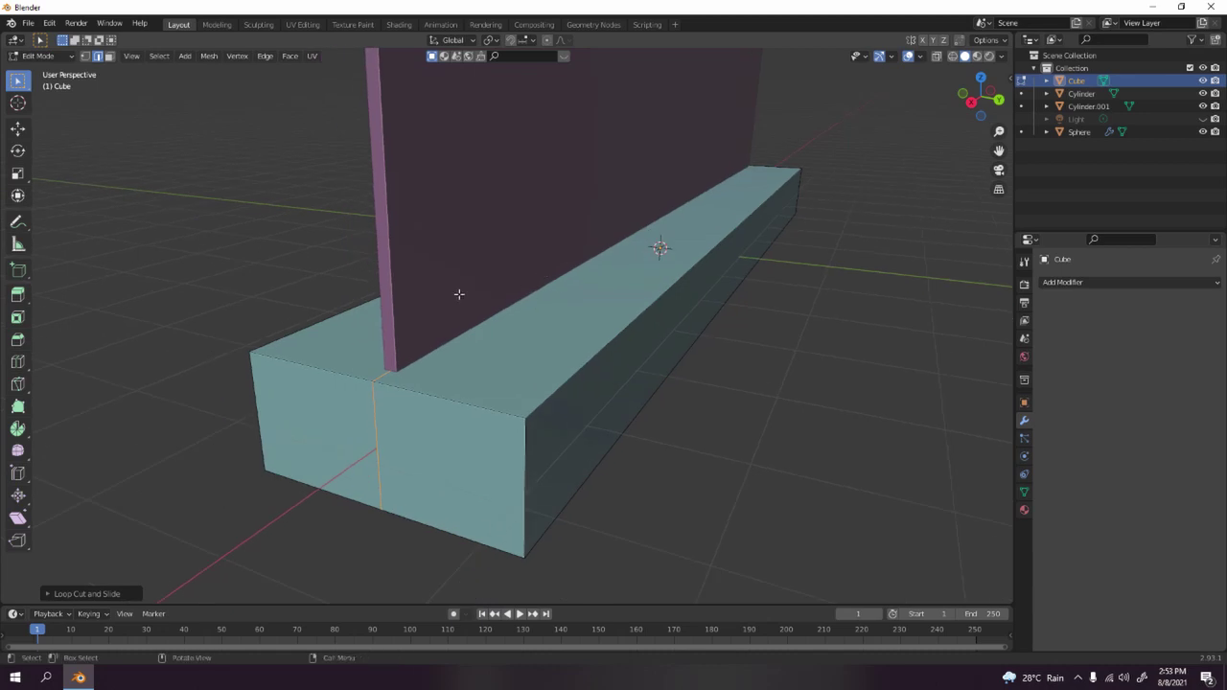
Bevel the base block's centre loop into a narrow strip slightly wider than the glass panel.
{"action": "key", "text": "ctrl+b"}
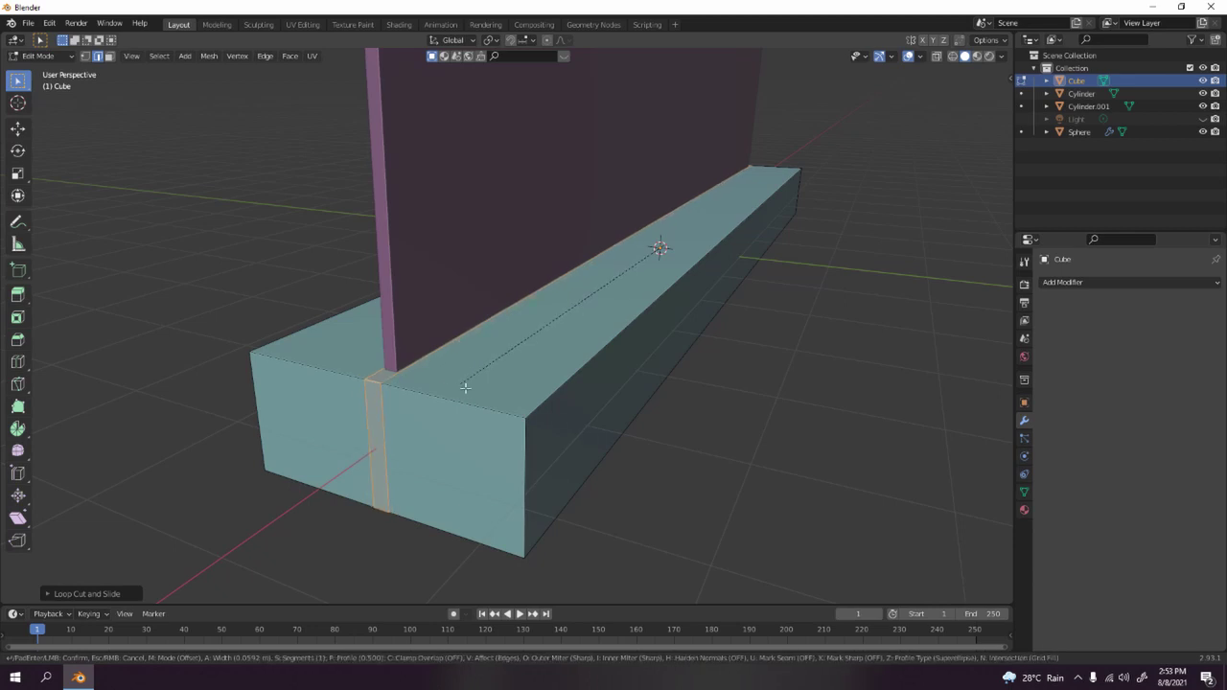
{"action": "left_click", "coordinate": [453, 383]}
{"action": "left_click", "coordinate": [200, 292]}
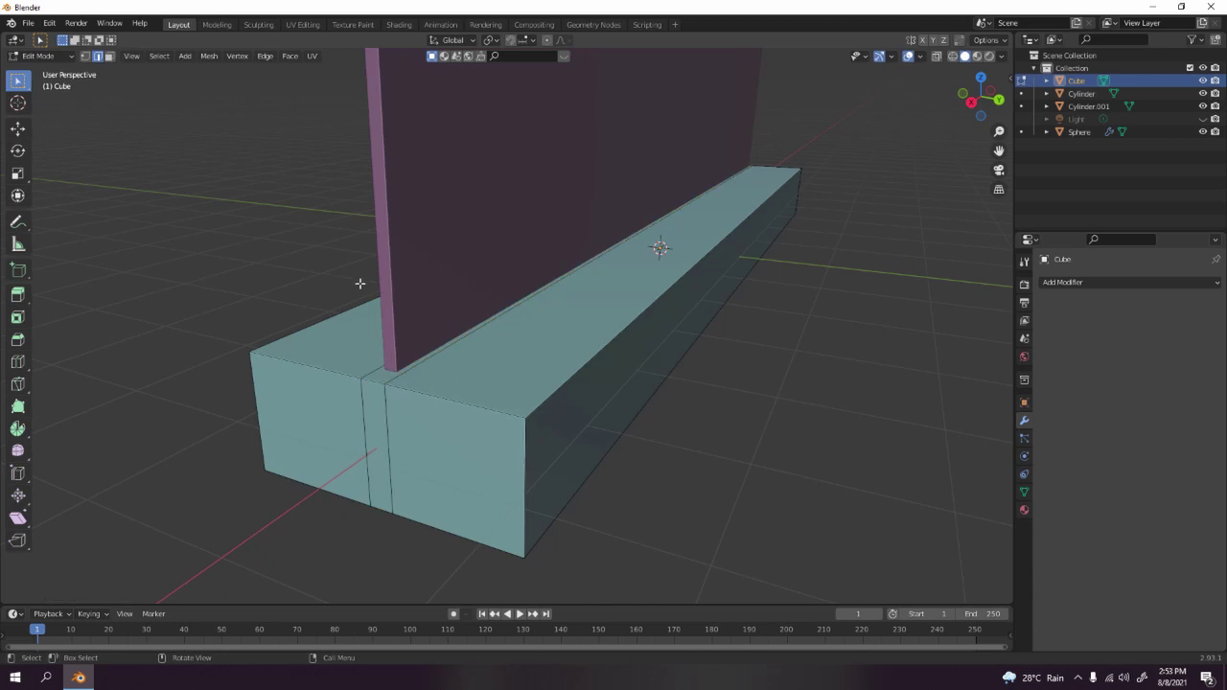
Select the strip's top face on the base block and raise it slightly along Z to form a ridge under the glass.
{"action": "key", "text": "3"}
{"action": "left_click", "coordinate": [387, 379]}
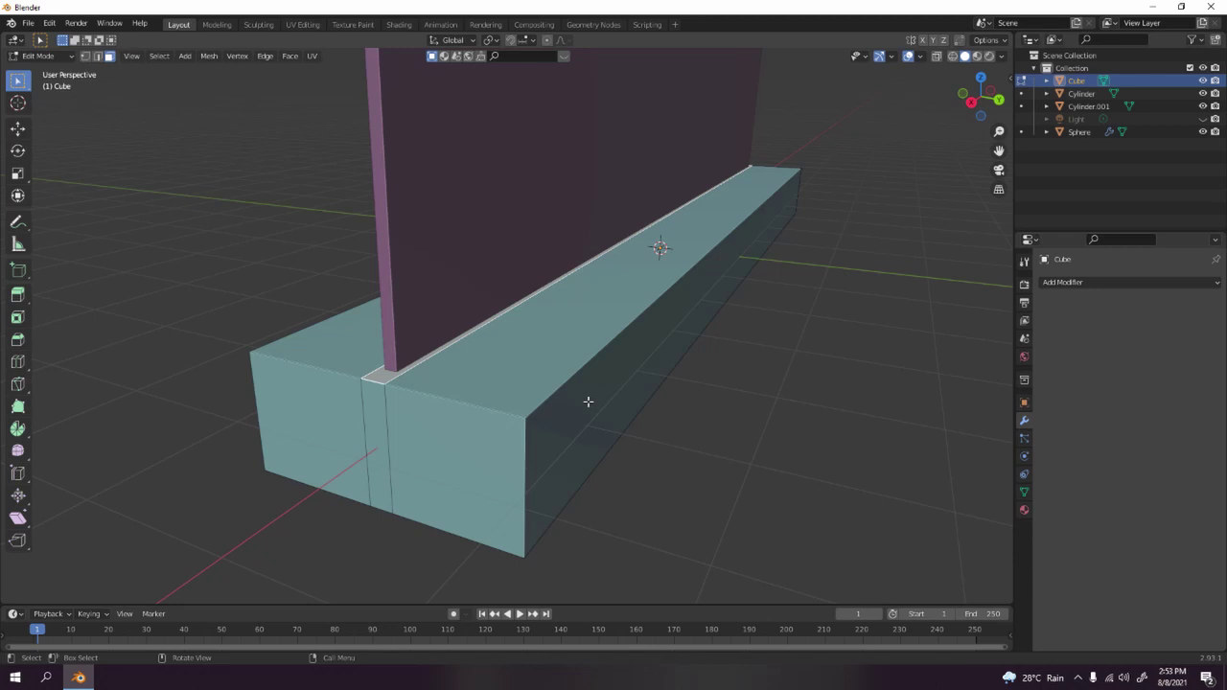
{"action": "key", "text": "g"}
{"action": "key", "text": "z"}
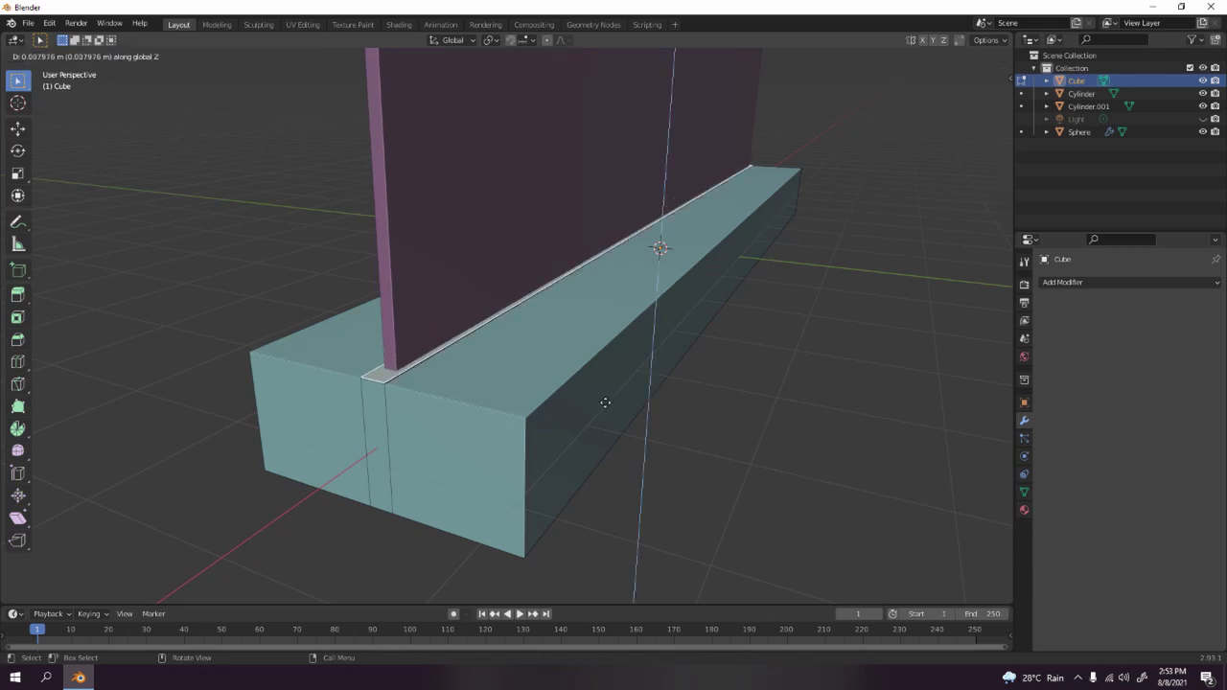
{"action": "left_click", "coordinate": [605, 396]}
Merge the base block's vertices by distance and return to Object Mode.
{"action": "key", "text": "a"}
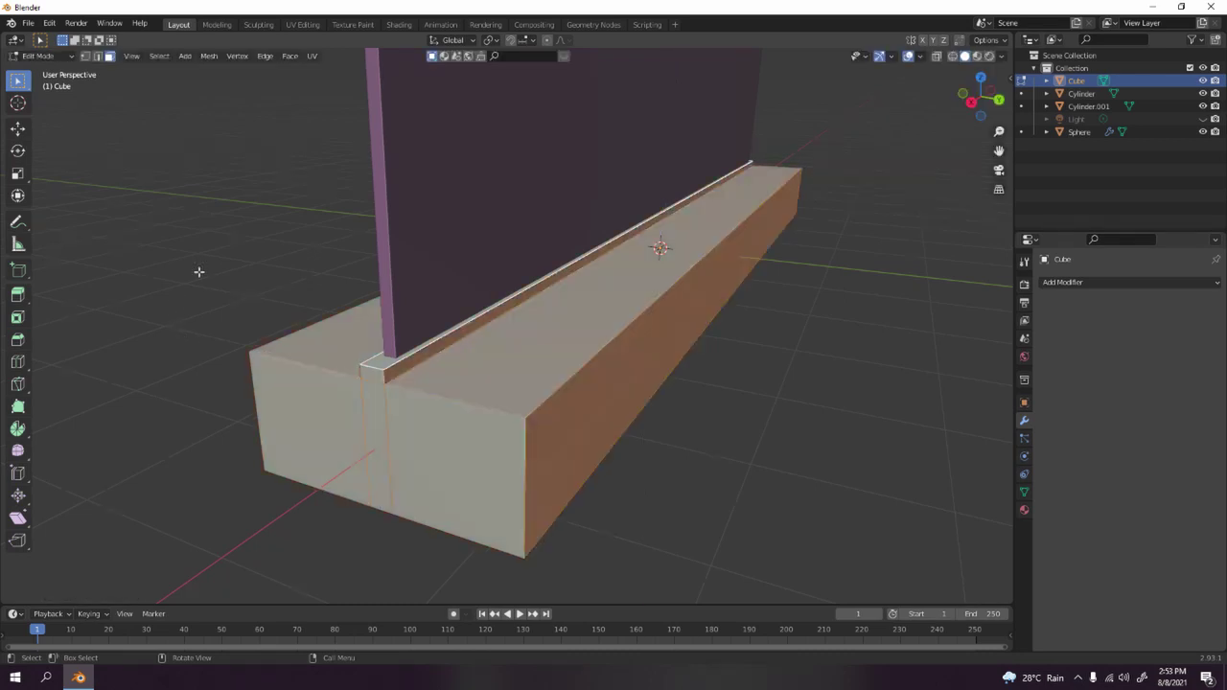
{"action": "key", "text": "m"}
{"action": "left_click", "coordinate": [202, 273]}
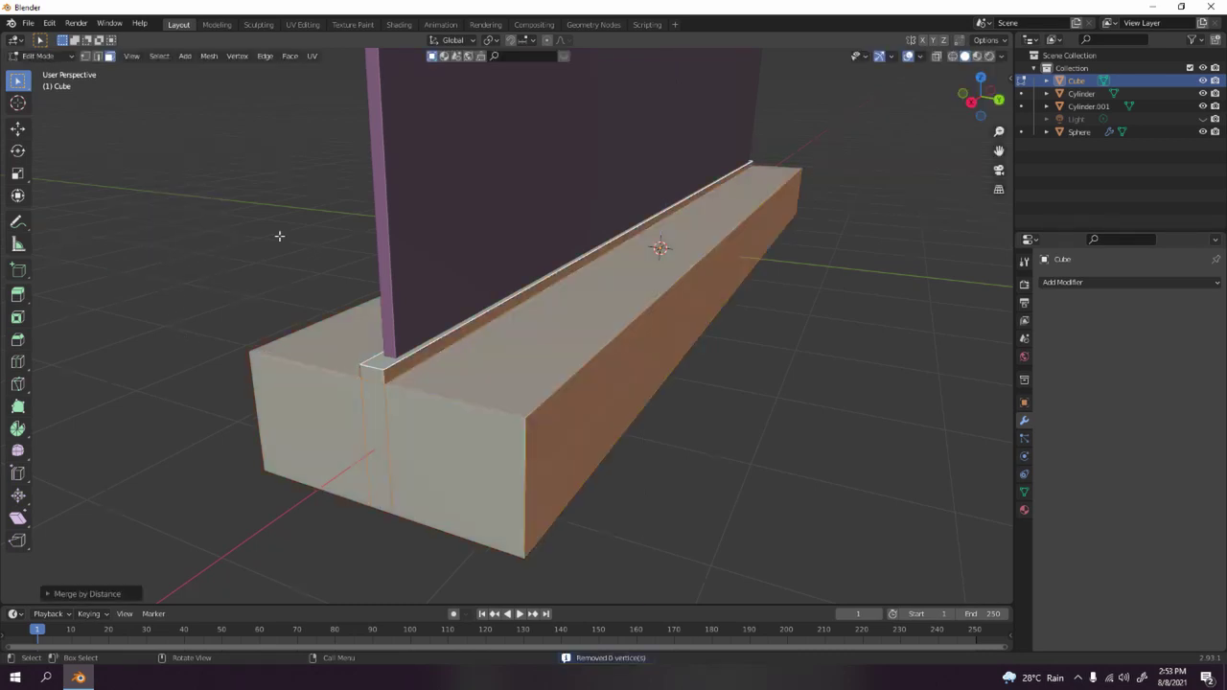
{"action": "key", "text": "Tab"}
Examine the raised ridge on the base block up close, where it meets the lower edge of the glass panel.
{"action": "scroll", "coordinate": [271, 240], "scroll_direction": "down", "scroll_amount": 3}
{"action": "middle_click_drag", "start_coordinate": [272, 239], "coordinate": [562, 268]}
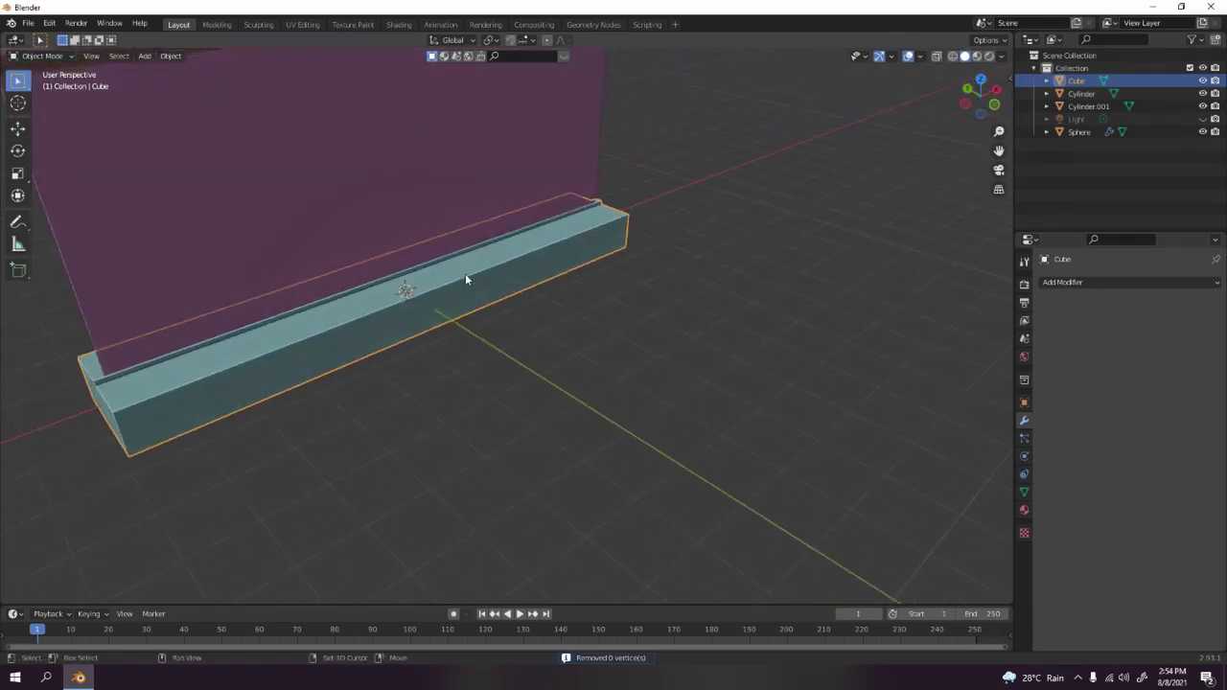
{"action": "middle_click_drag", "start_coordinate": [466, 277], "coordinate": [663, 228]}
{"action": "key", "text": "Tab"}
{"action": "key", "text": "Tab"}
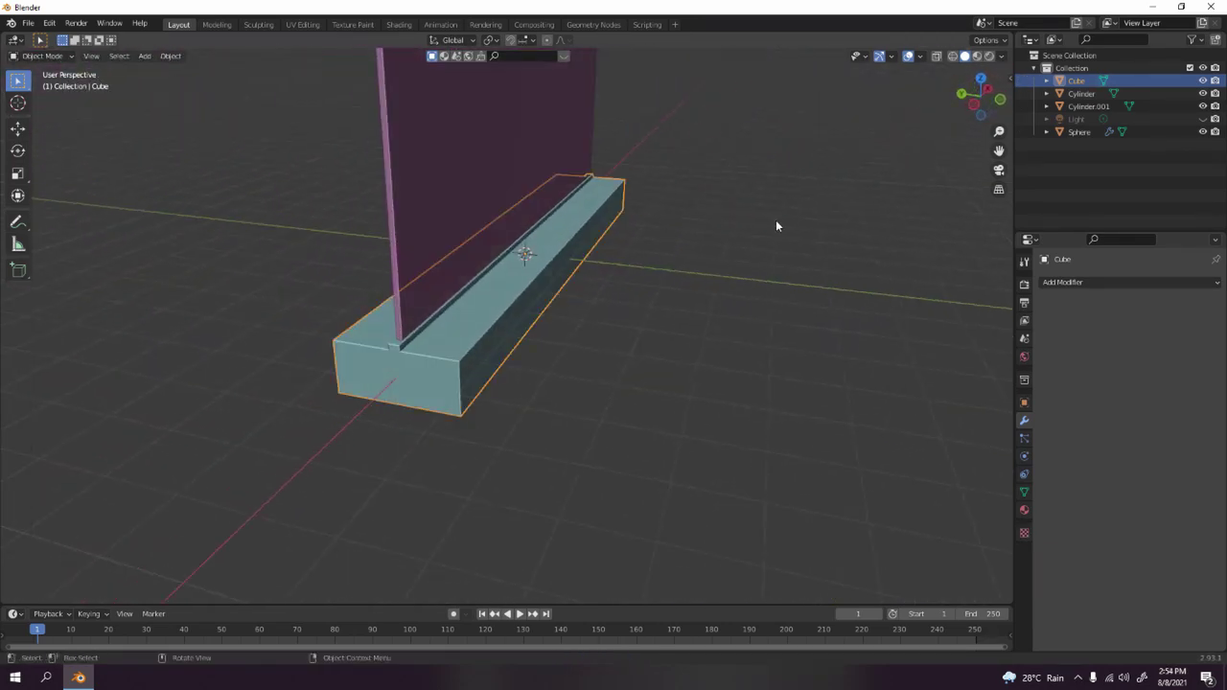
{"action": "left_click", "coordinate": [776, 220]}
{"action": "middle_click_drag", "start_coordinate": [775, 226], "coordinate": [837, 213]}
{"action": "scroll", "coordinate": [668, 202], "scroll_direction": "up", "scroll_amount": 6}
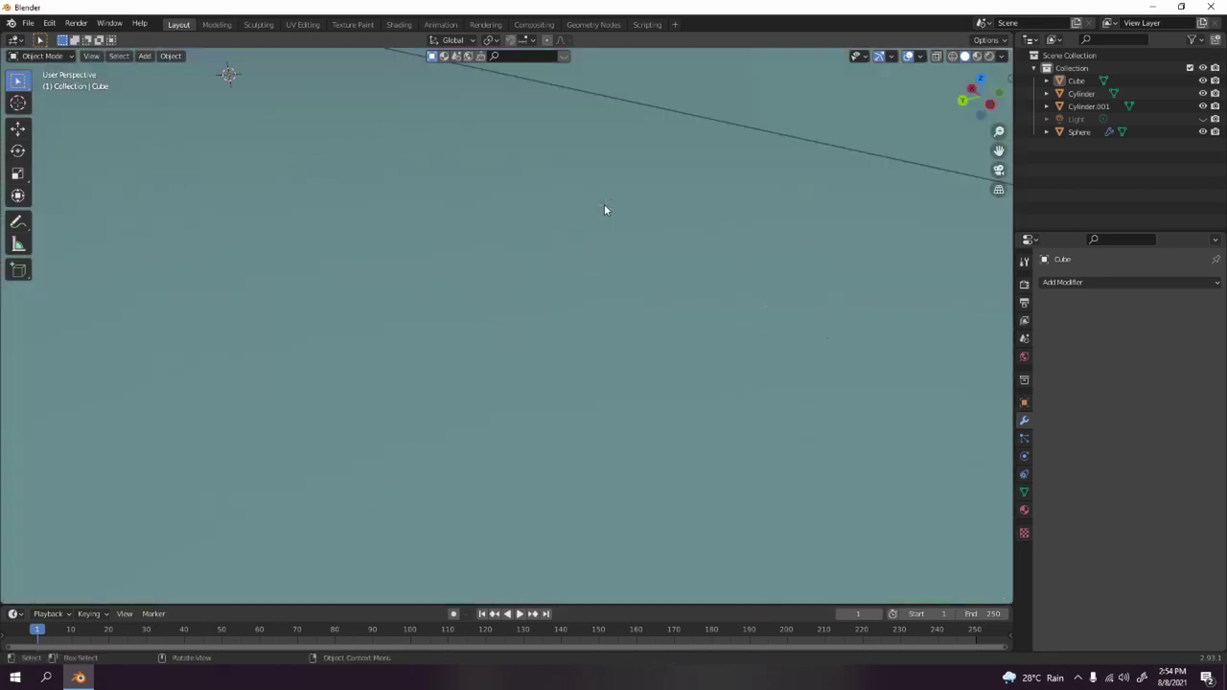
{"action": "scroll", "coordinate": [524, 202], "scroll_direction": "down", "scroll_amount": 3}
{"action": "middle_click_drag", "start_coordinate": [524, 201], "coordinate": [419, 274]}
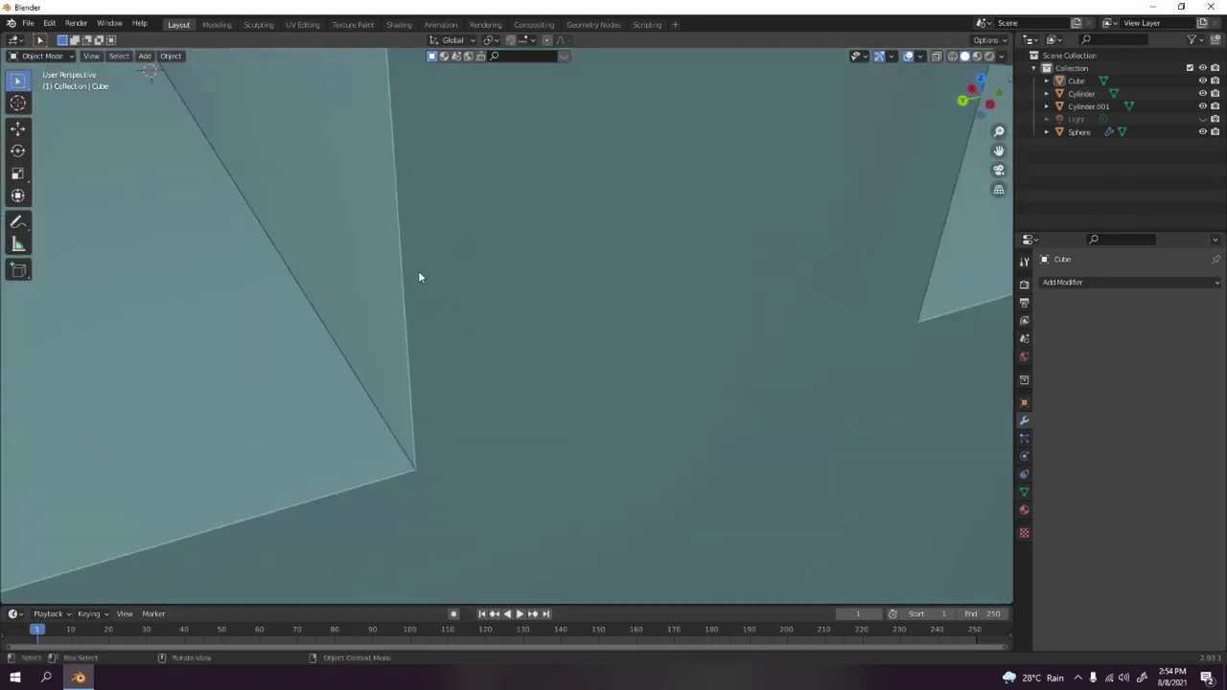
Try to move the side face of the base block's ridge in Edit Mode.
{"action": "key", "text": "Tab"}
{"action": "left_click", "coordinate": [329, 322]}
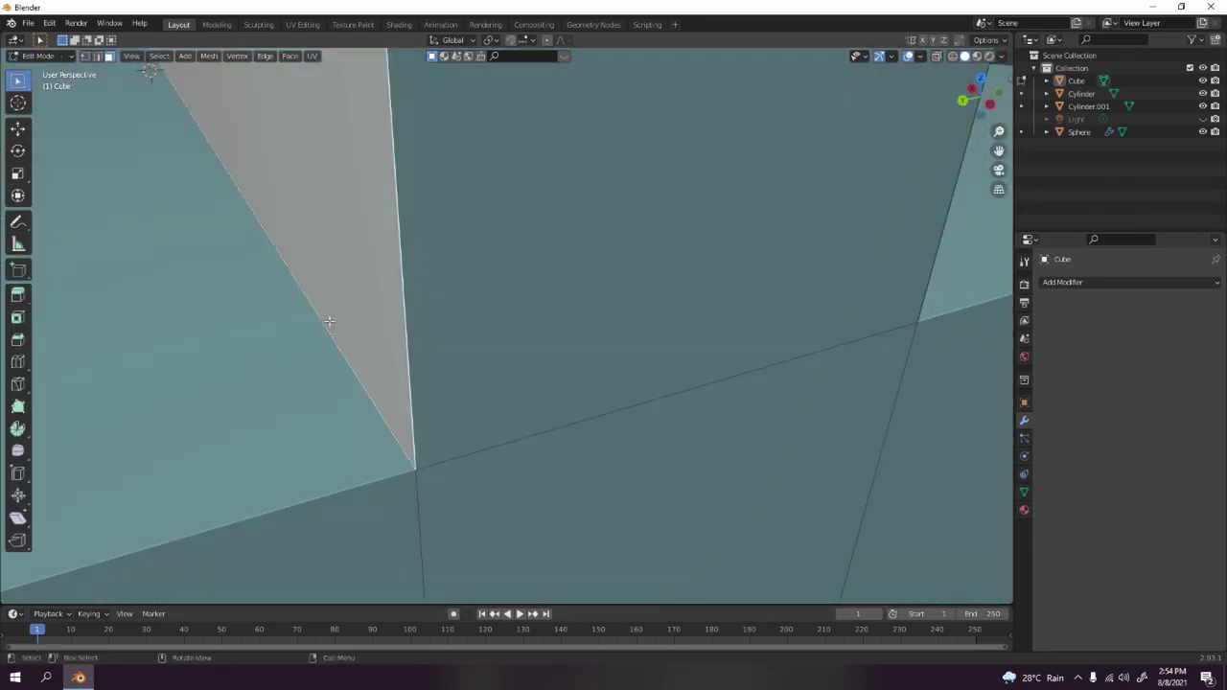
{"action": "key", "text": "g"}
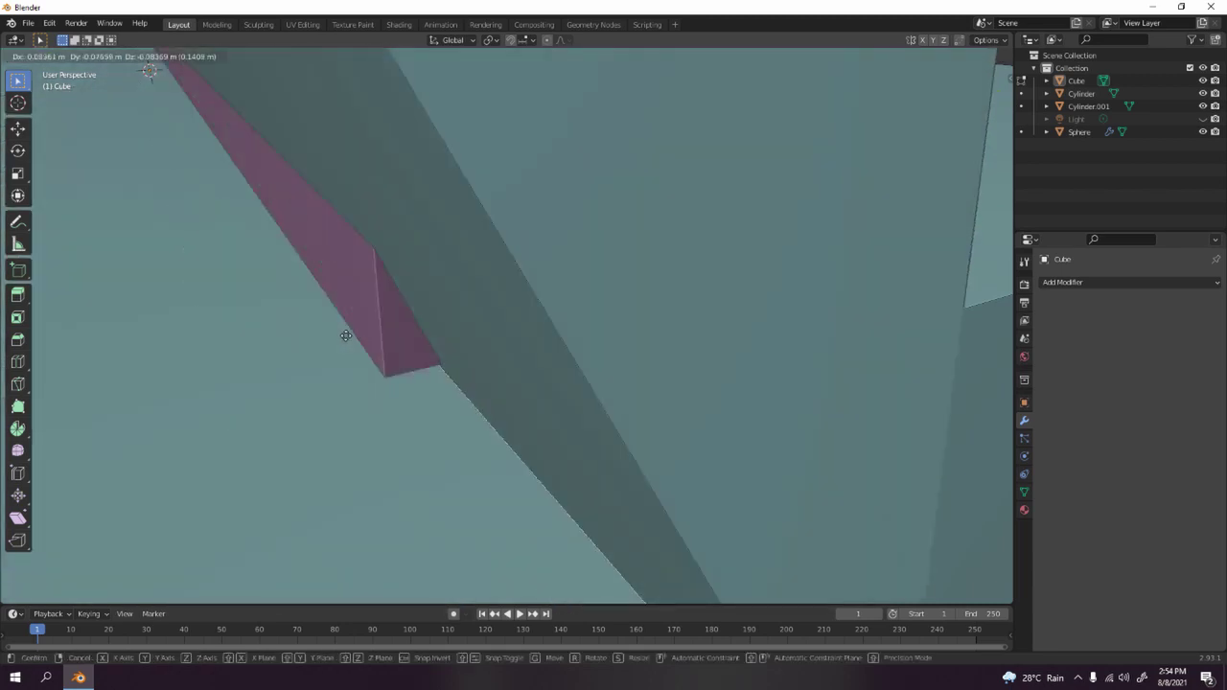
{"action": "right_click", "coordinate": [383, 345]}
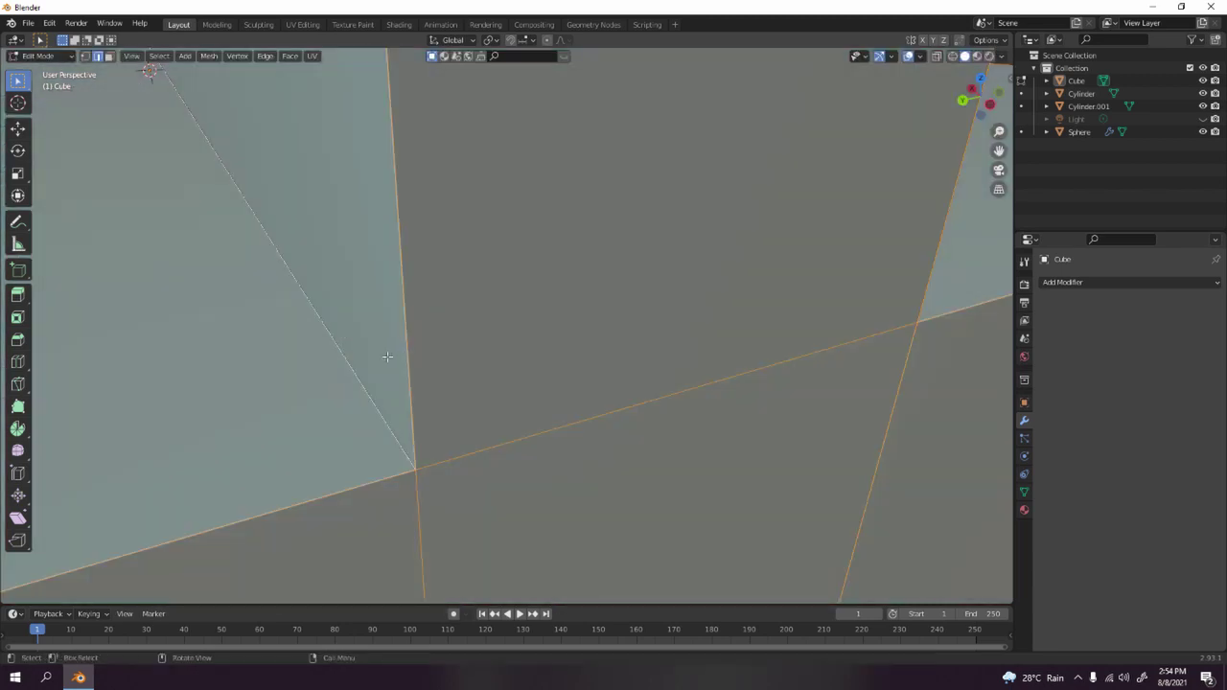
Repeat Merge by Distance on the base block's whole mesh and leave Edit Mode.
{"action": "key", "text": "m"}
{"action": "left_click", "coordinate": [382, 351]}
{"action": "key", "text": "Tab"}
Apply Shade Smooth to the handrail tube and to the mirrored dome cap.
{"action": "scroll", "coordinate": [359, 225], "scroll_direction": "down", "scroll_amount": 8}
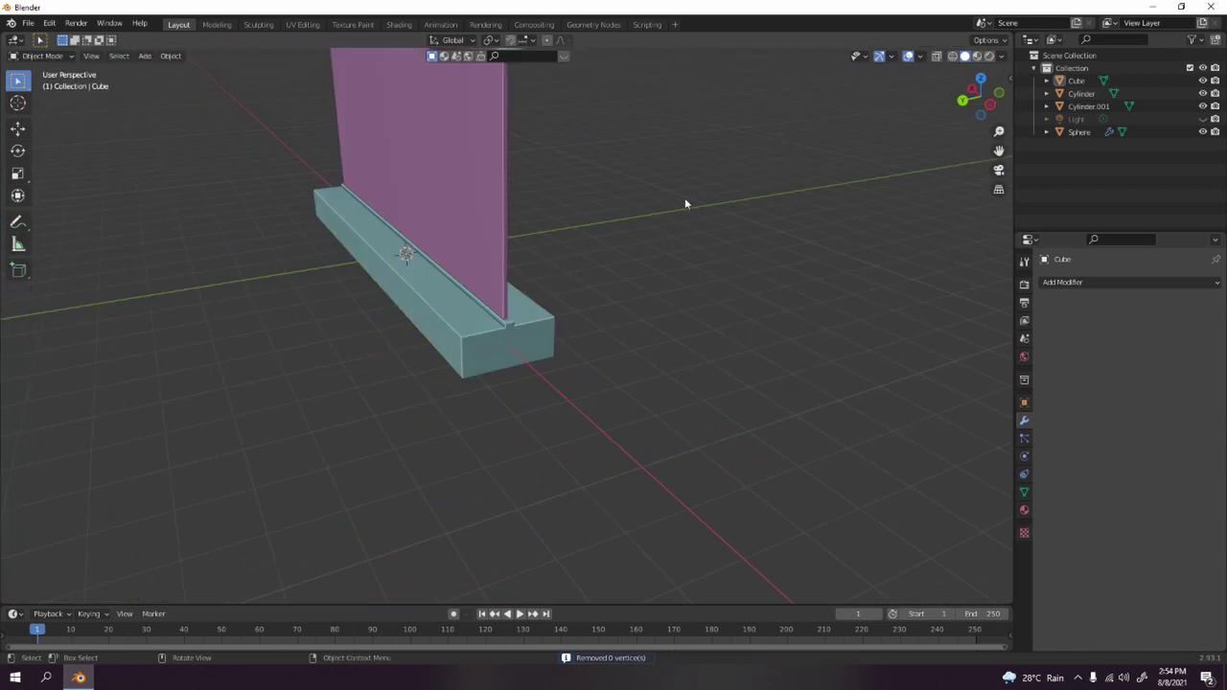
{"action": "middle_click_drag", "start_coordinate": [685, 203], "coordinate": [566, 290]}
{"action": "scroll", "coordinate": [551, 252], "scroll_direction": "up", "scroll_amount": 4}
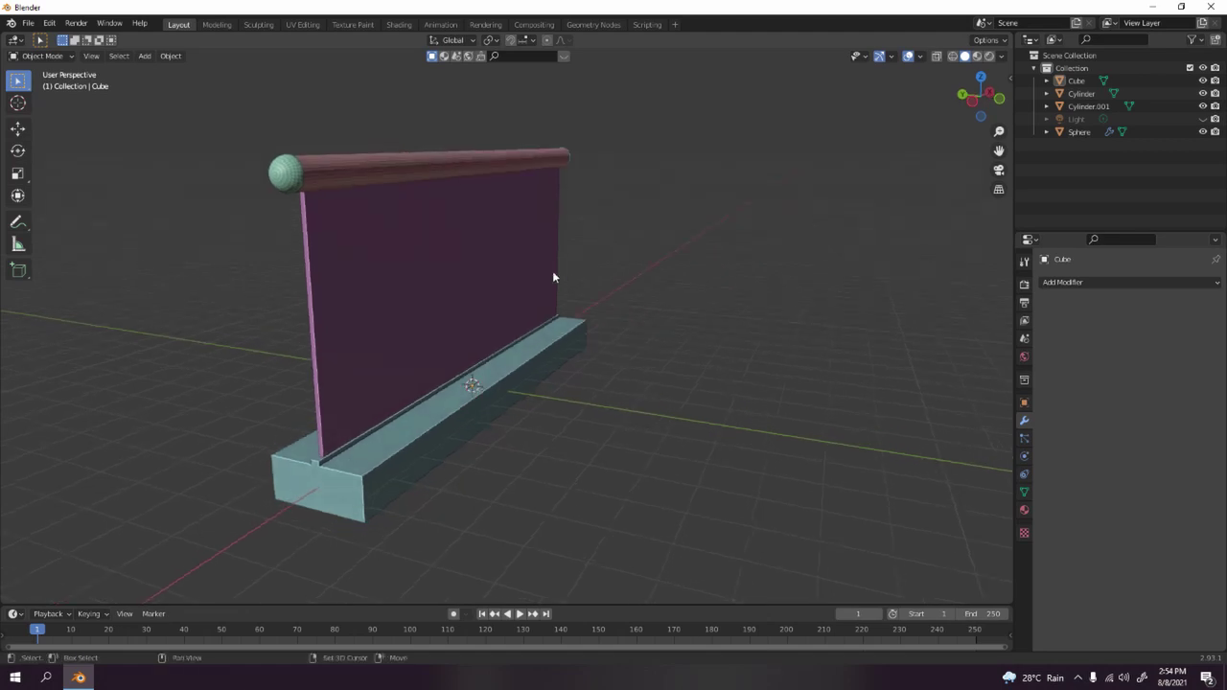
{"action": "middle_click_drag", "start_coordinate": [505, 199], "coordinate": [485, 233]}
{"action": "left_click", "coordinate": [480, 233]}
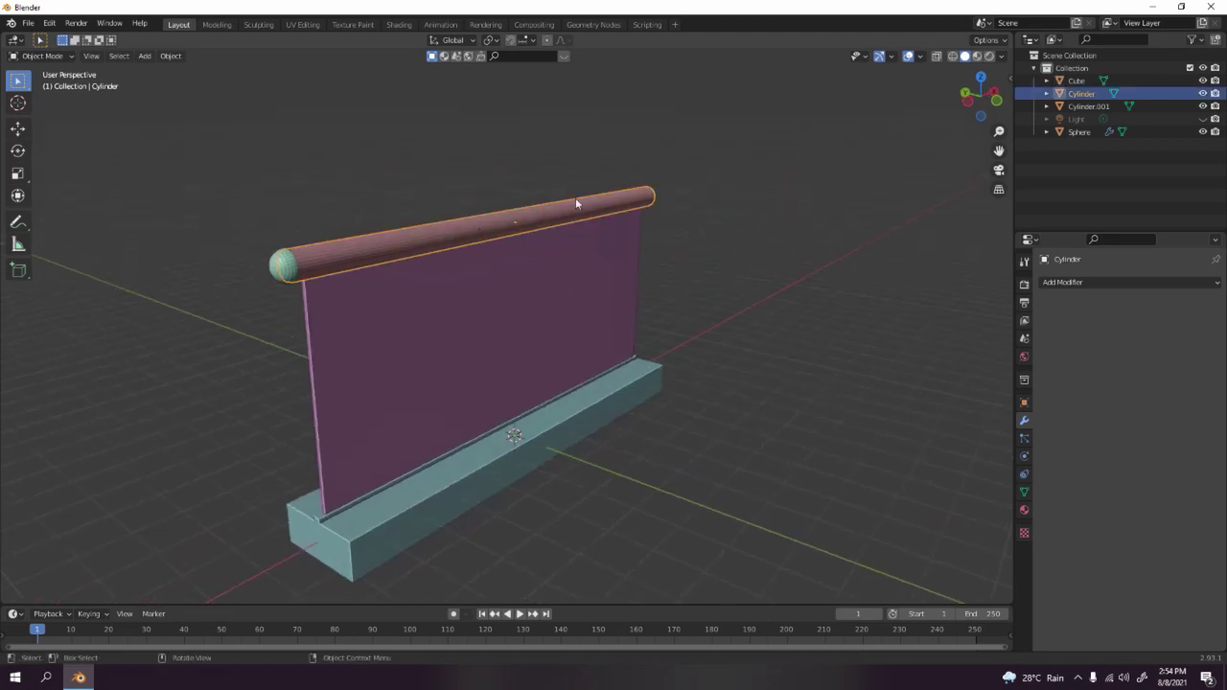
{"action": "right_click", "coordinate": [486, 230]}
{"action": "left_click", "coordinate": [459, 183]}
{"action": "left_click", "coordinate": [289, 253]}
{"action": "right_click", "coordinate": [289, 253]}
{"action": "left_click", "coordinate": [288, 253]}
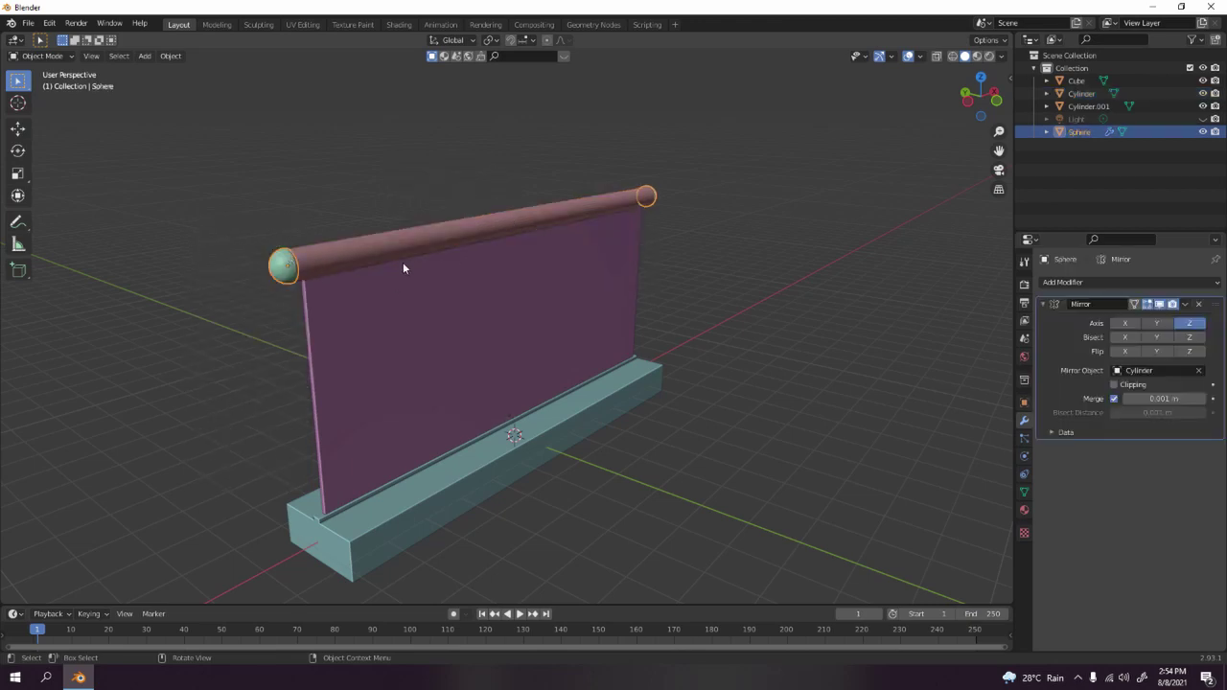
Select the handrail tube and show the Normals settings in its mesh data properties.
{"action": "middle_click_drag", "start_coordinate": [443, 151], "coordinate": [543, 221]}
{"action": "key", "text": "alt+a"}
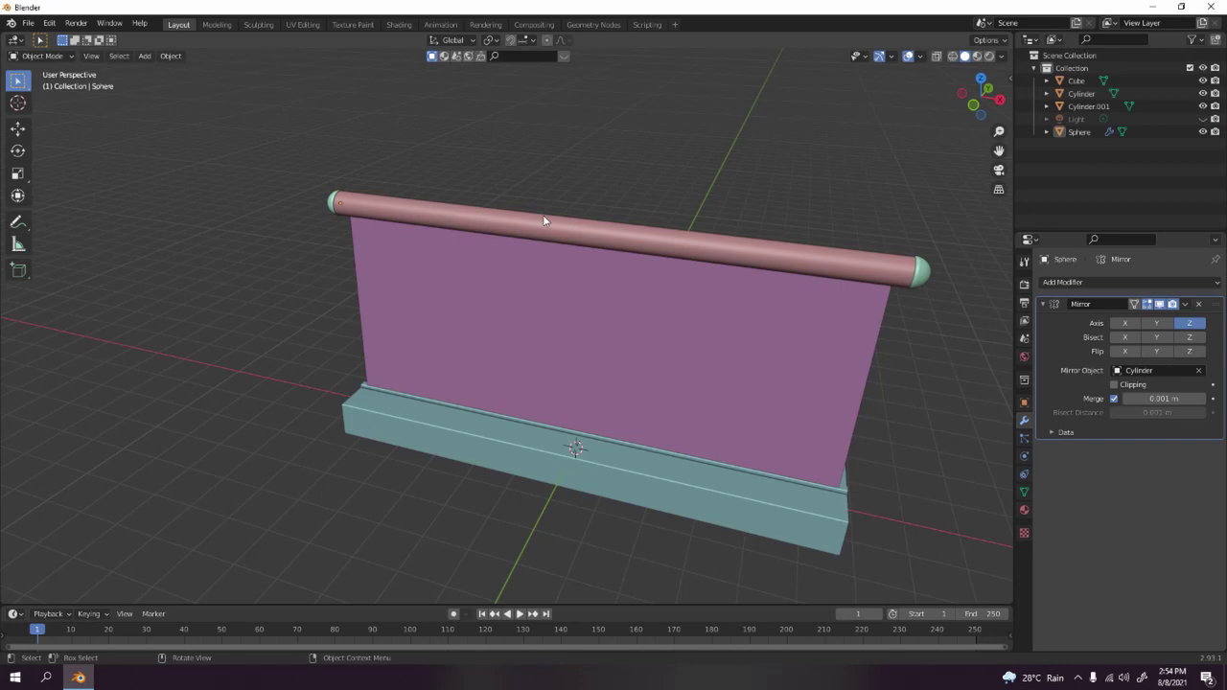
{"action": "left_click", "coordinate": [604, 248]}
{"action": "middle_click_drag", "start_coordinate": [536, 169], "coordinate": [480, 286]}
{"action": "scroll", "coordinate": [585, 220], "scroll_direction": "up", "scroll_amount": 3}
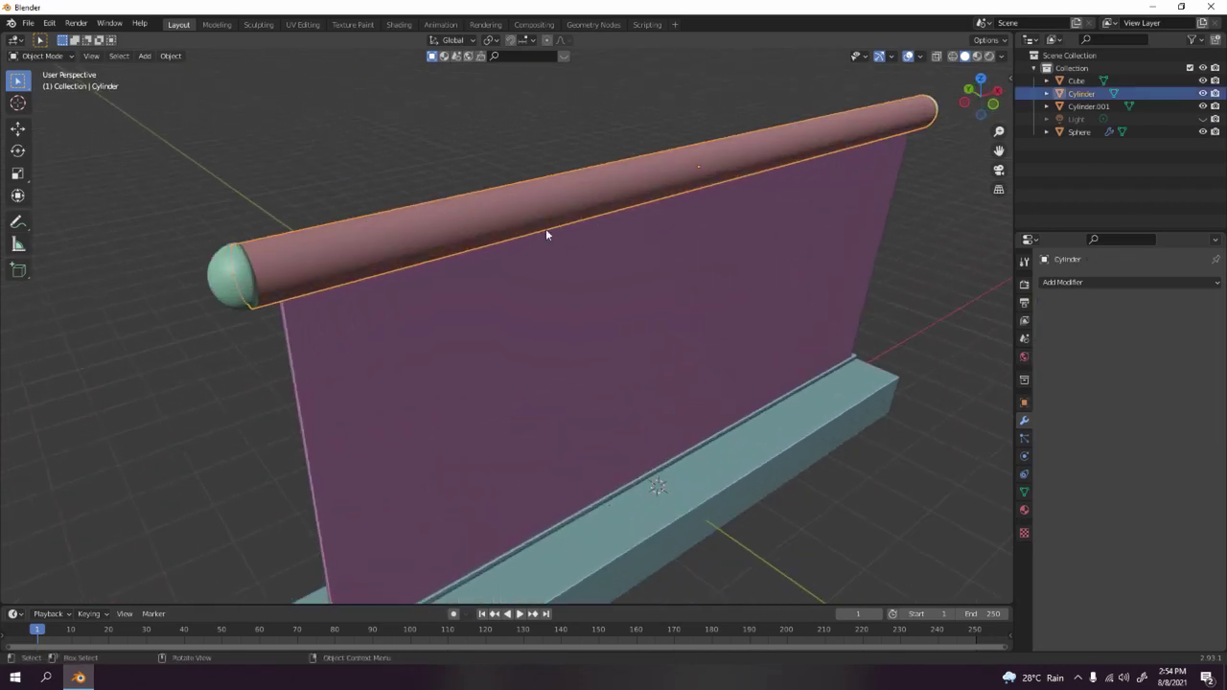
{"action": "middle_click_drag", "start_coordinate": [548, 233], "coordinate": [569, 263]}
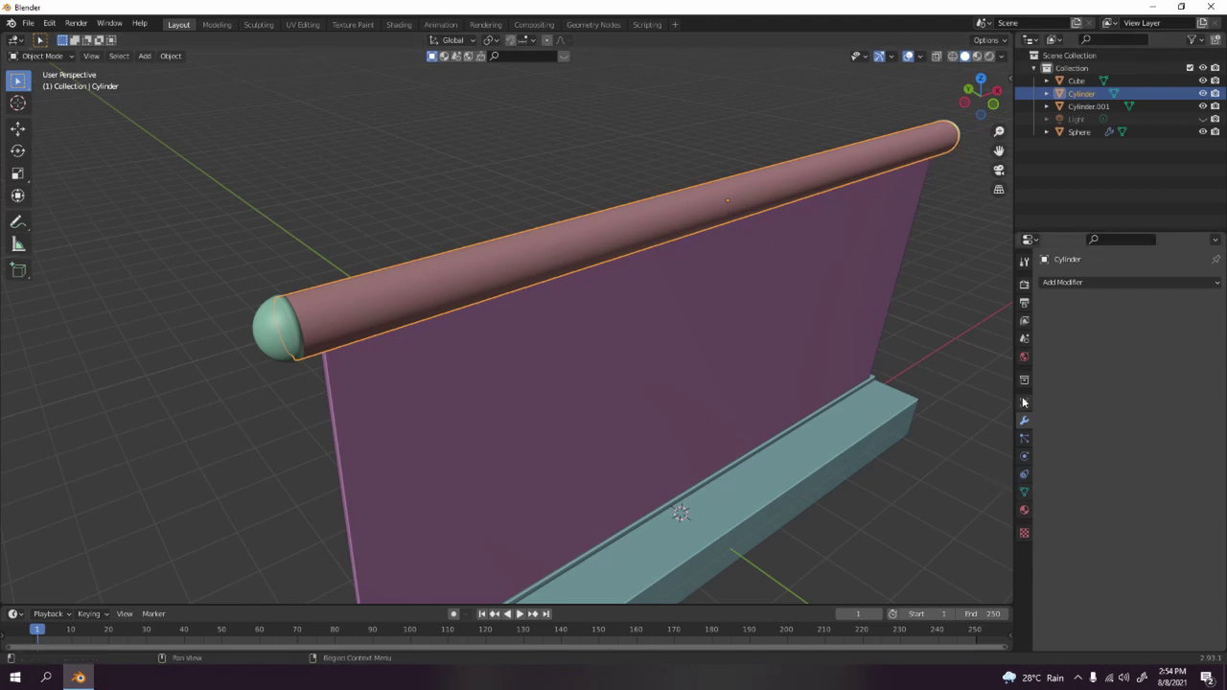
{"action": "left_click", "coordinate": [1024, 491]}
{"action": "left_click", "coordinate": [1040, 504]}
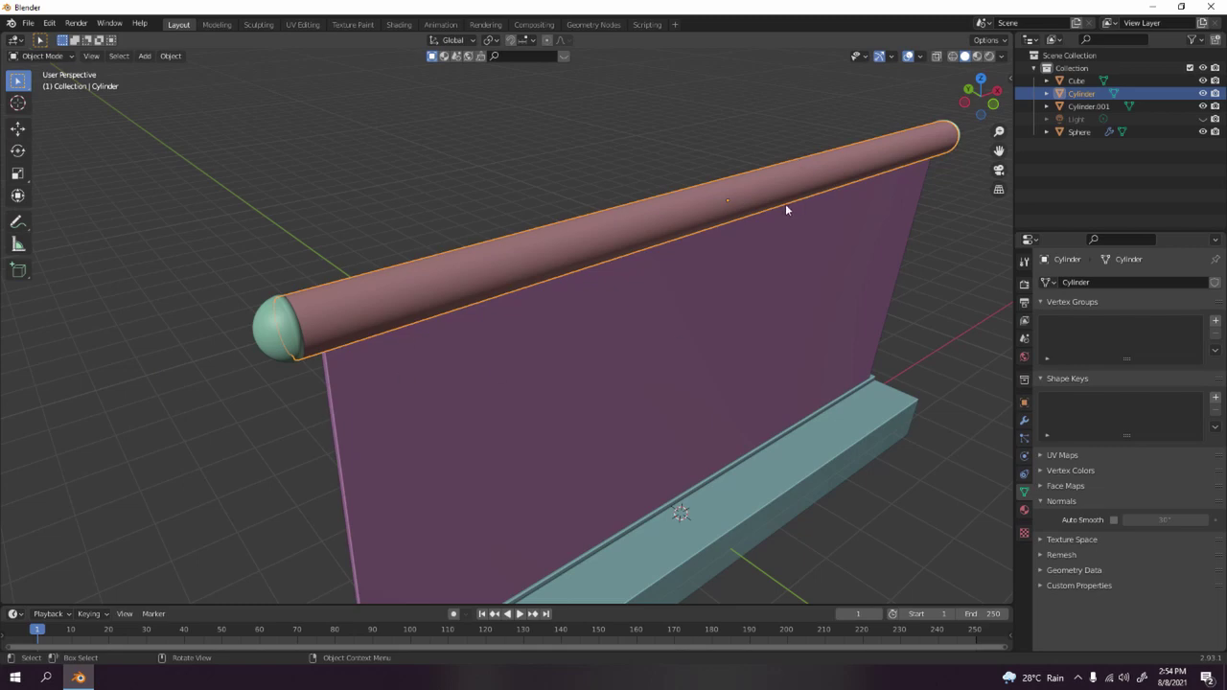
Enable Auto Smooth in the mirrored dome cap's mesh normals and deselect the cap.
{"action": "scroll", "coordinate": [567, 266], "scroll_direction": "up", "scroll_amount": 2}
{"action": "scroll", "coordinate": [597, 277], "scroll_direction": "up", "scroll_amount": 1}
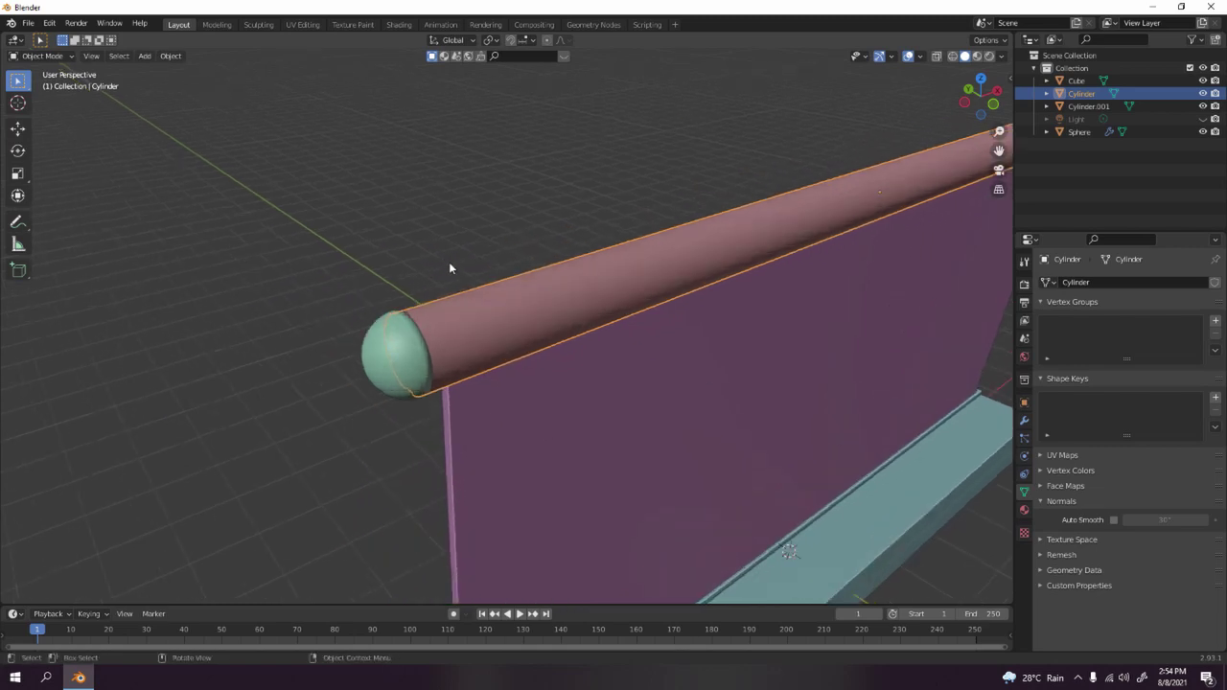
{"action": "left_click", "coordinate": [414, 356]}
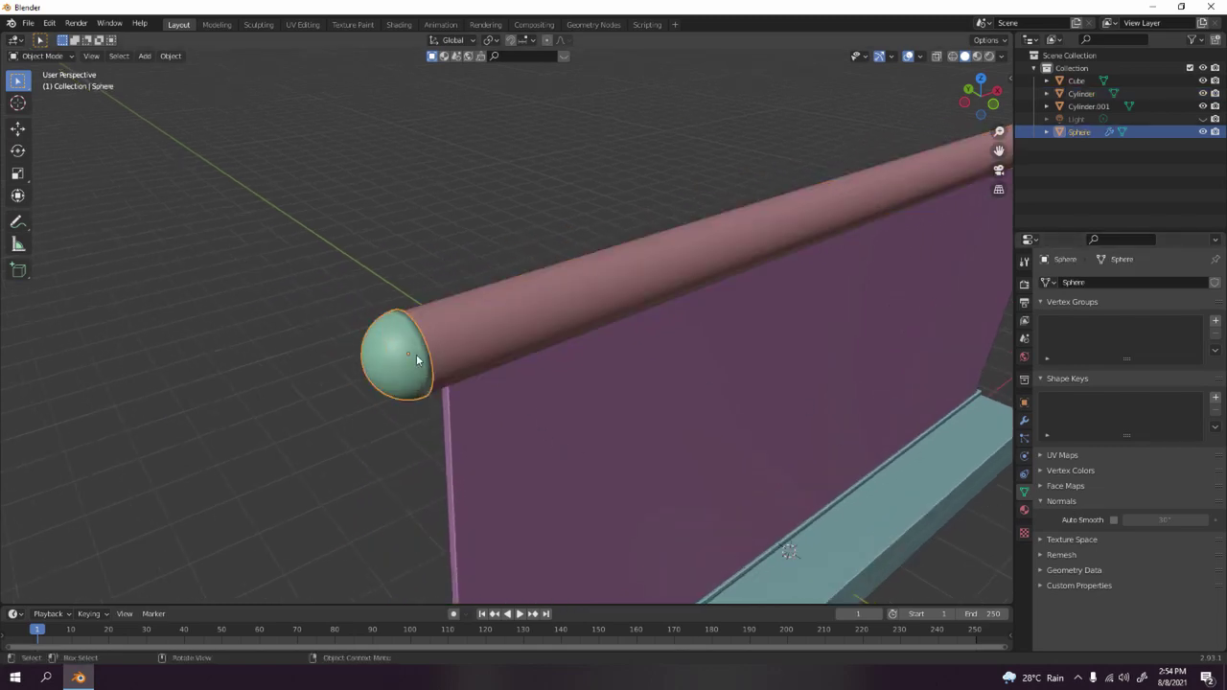
{"action": "scroll", "coordinate": [438, 304], "scroll_direction": "up", "scroll_amount": 3}
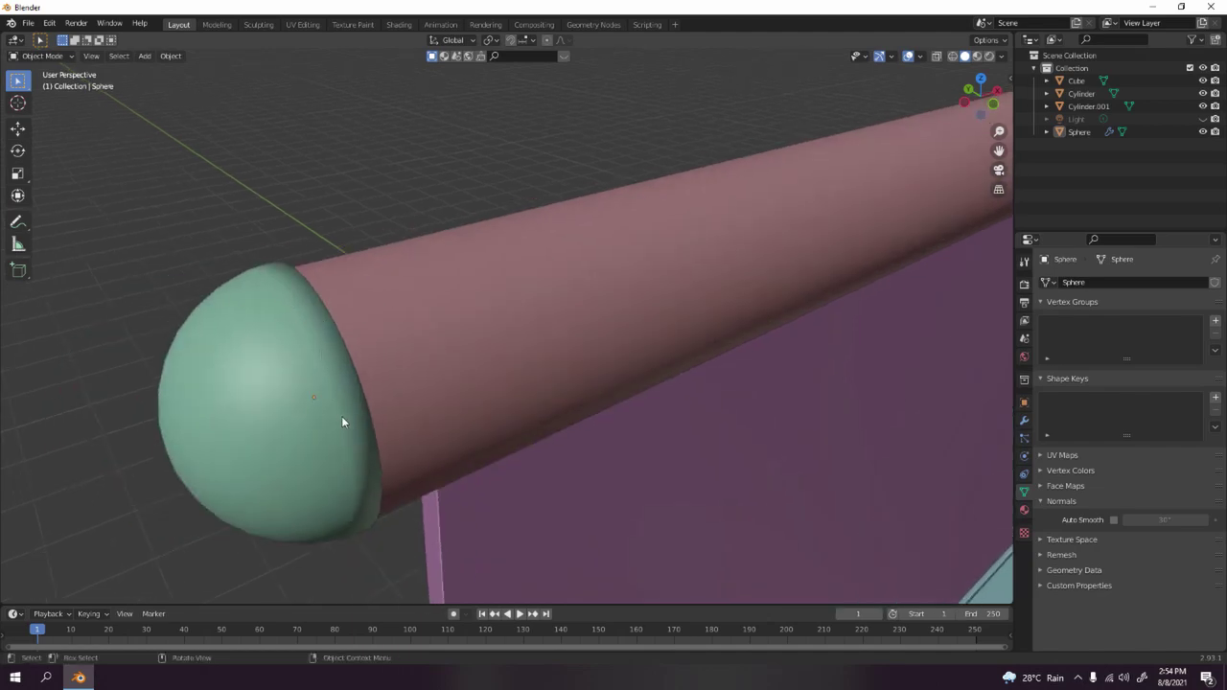
{"action": "left_click", "coordinate": [190, 353]}
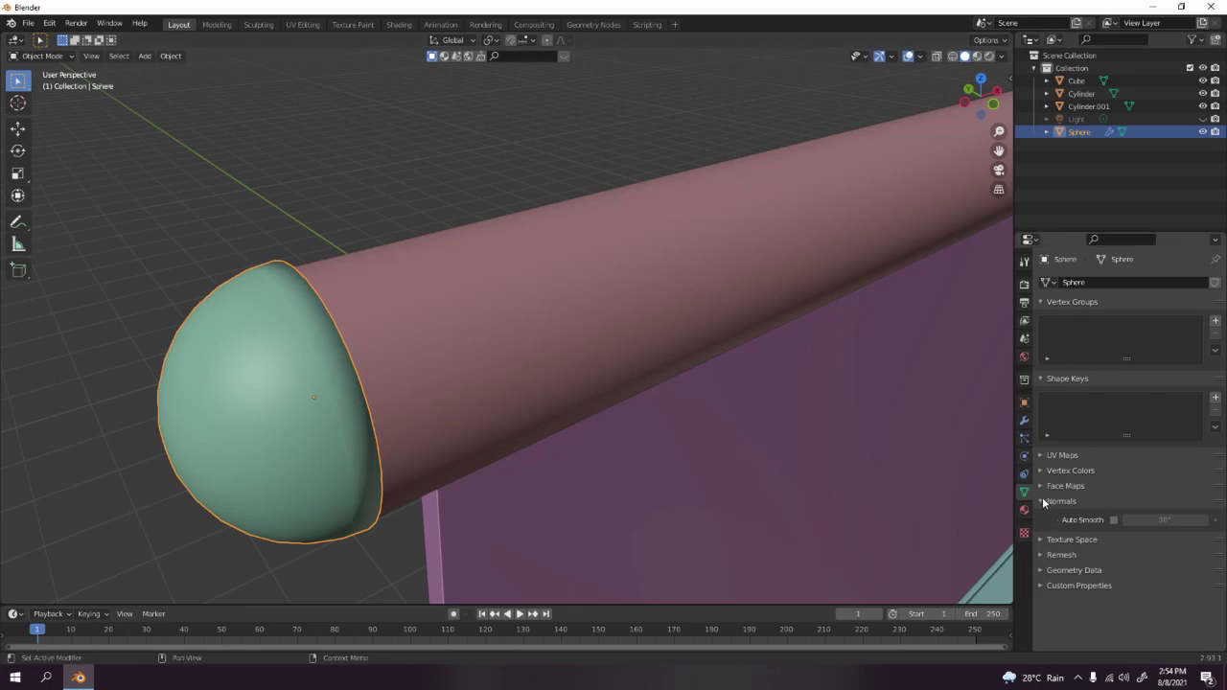
{"action": "left_click", "coordinate": [1115, 521]}
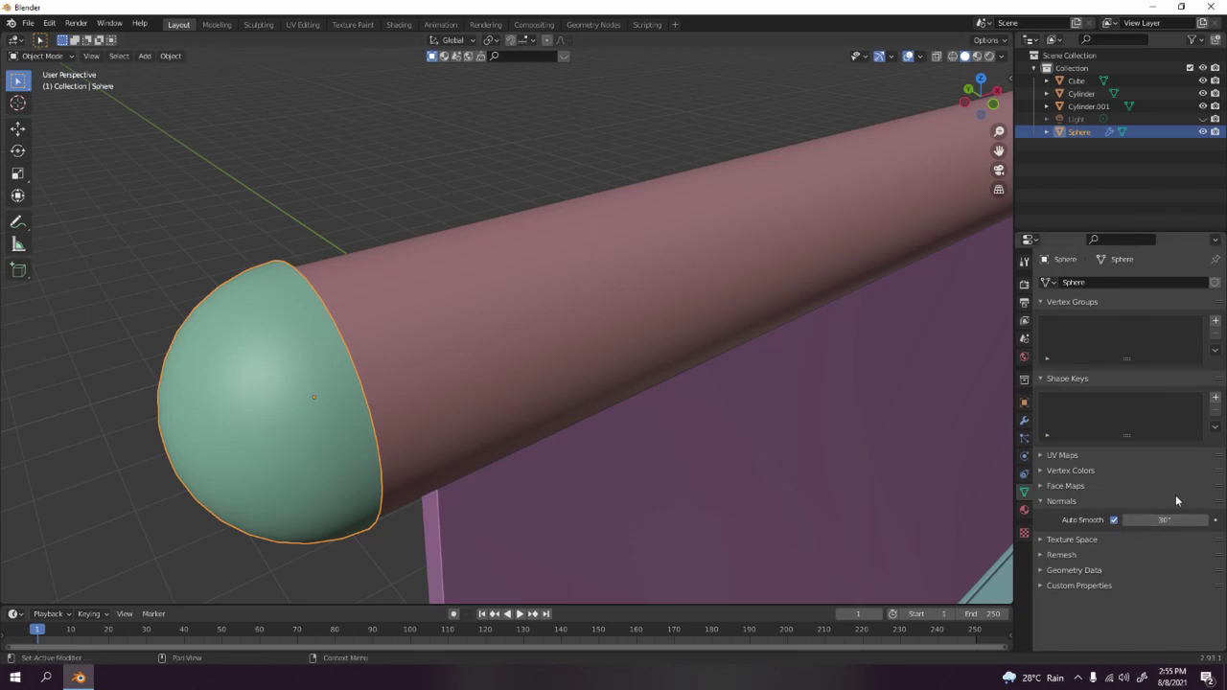
{"action": "scroll", "coordinate": [459, 175], "scroll_direction": "down", "scroll_amount": 6}
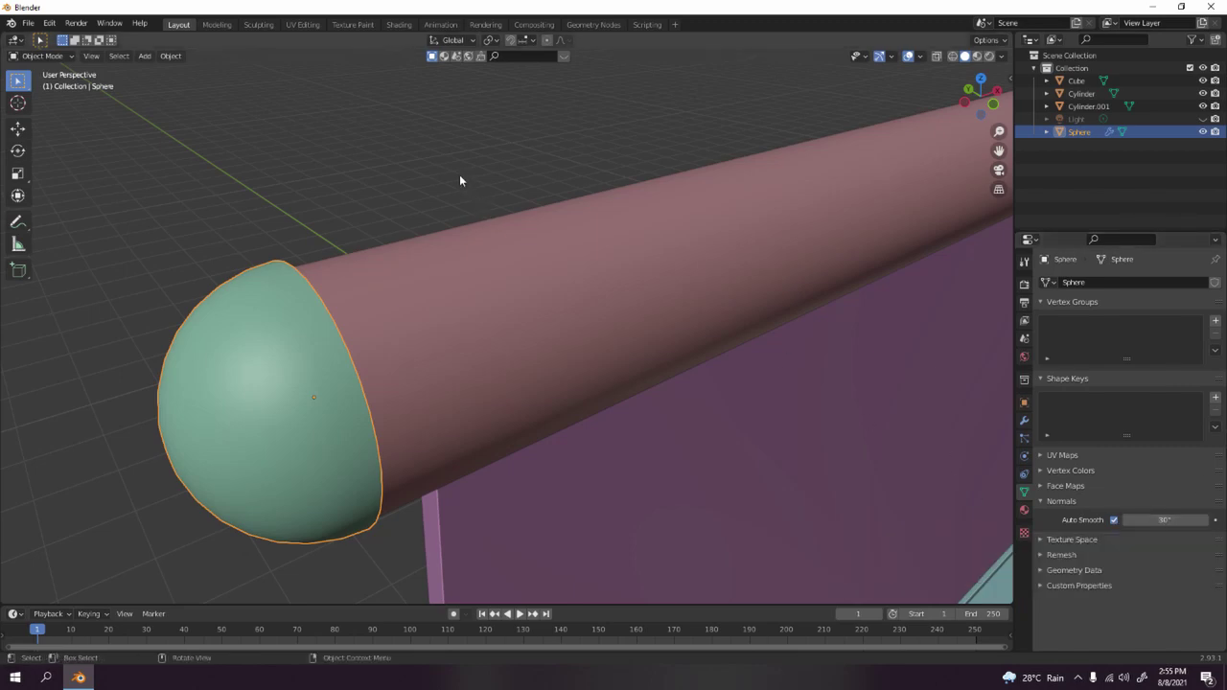
{"action": "left_click", "coordinate": [464, 213]}
Switch to the Shading workspace and view the railing from one end with its base block in sight.
{"action": "scroll", "coordinate": [575, 239], "scroll_direction": "down", "scroll_amount": 2}
{"action": "middle_click_drag", "start_coordinate": [716, 259], "coordinate": [551, 393]}
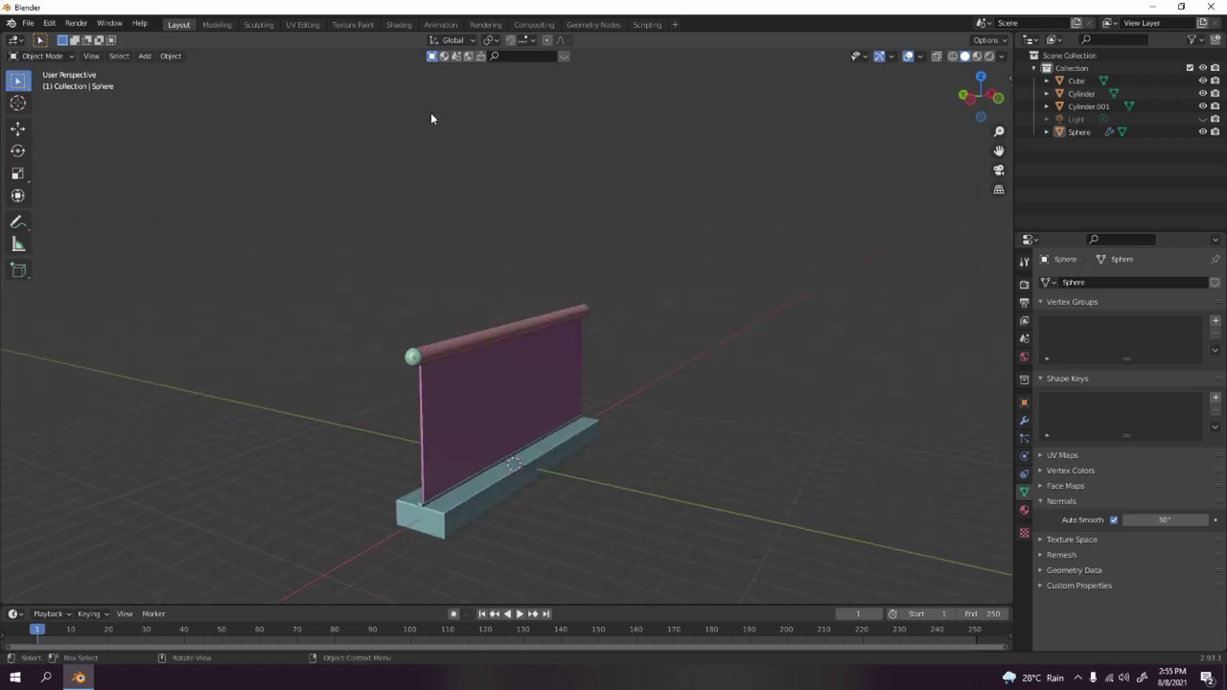
{"action": "left_click", "coordinate": [399, 24]}
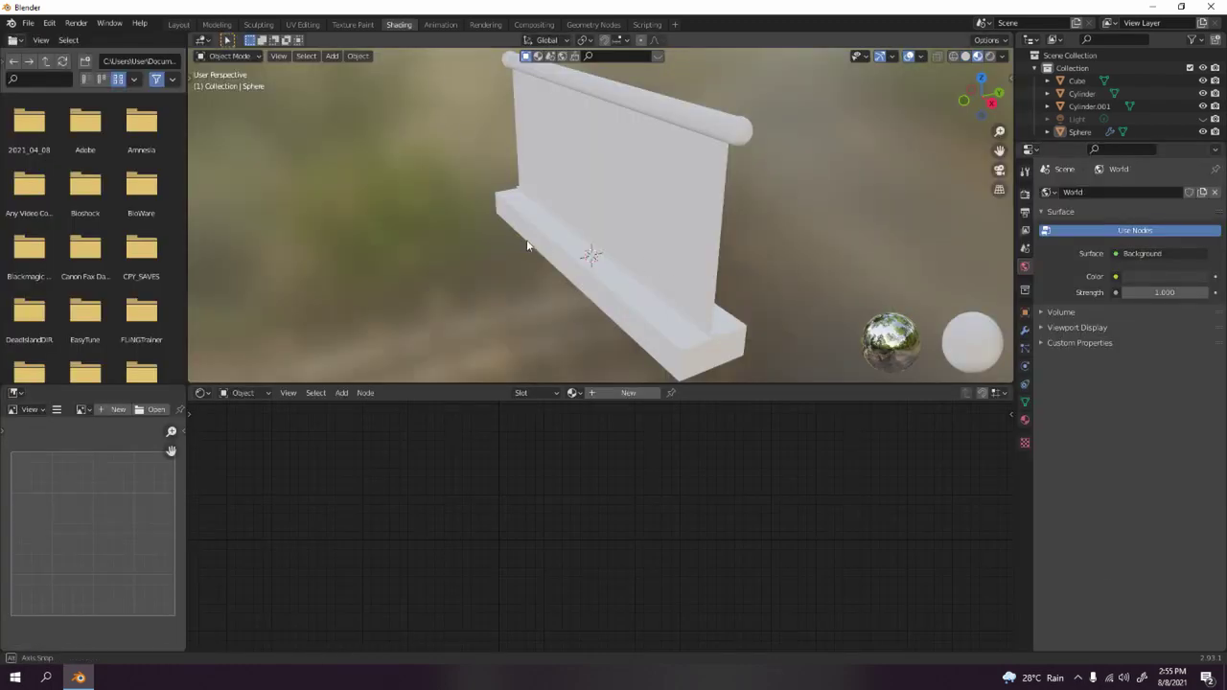
{"action": "middle_click_drag", "start_coordinate": [714, 232], "coordinate": [636, 238]}
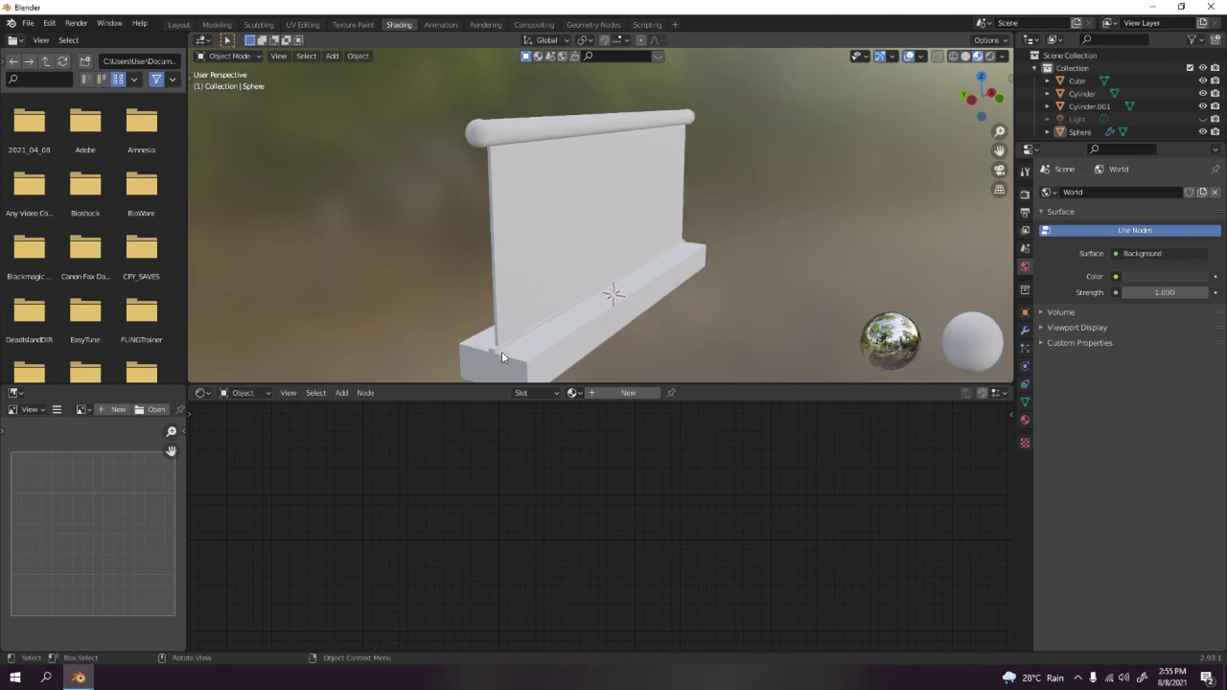
Give the base block a new dark grey material with strongly reduced Specular and Roughness 1.000.
{"action": "left_click", "coordinate": [544, 354]}
{"action": "left_click", "coordinate": [561, 458]}
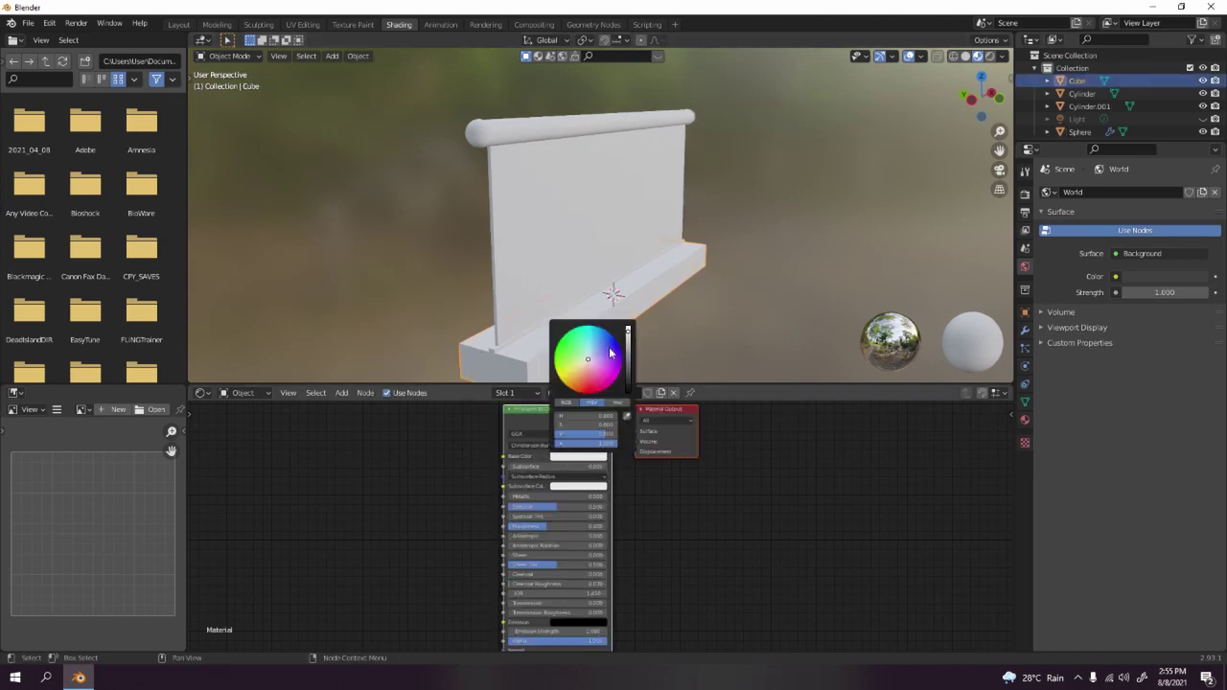
{"action": "left_click_drag", "start_coordinate": [629, 347], "coordinate": [628, 368]}
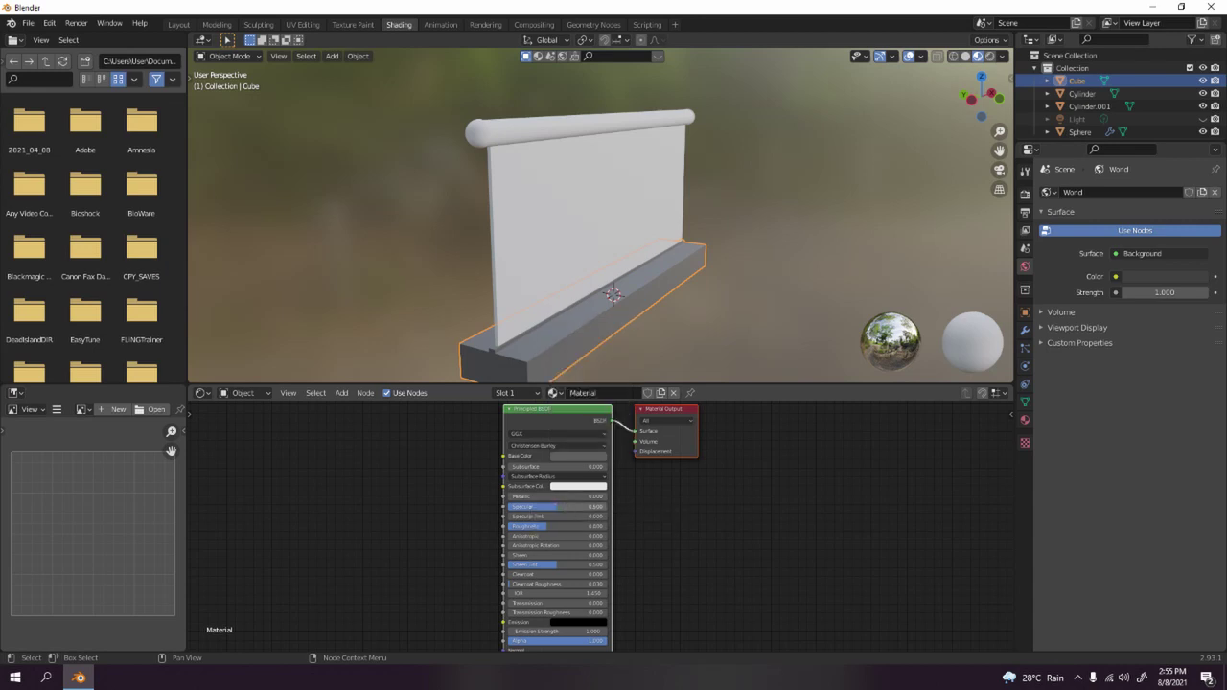
{"action": "left_click_drag", "start_coordinate": [567, 507], "coordinate": [604, 526]}
{"action": "left_click", "coordinate": [706, 216]}
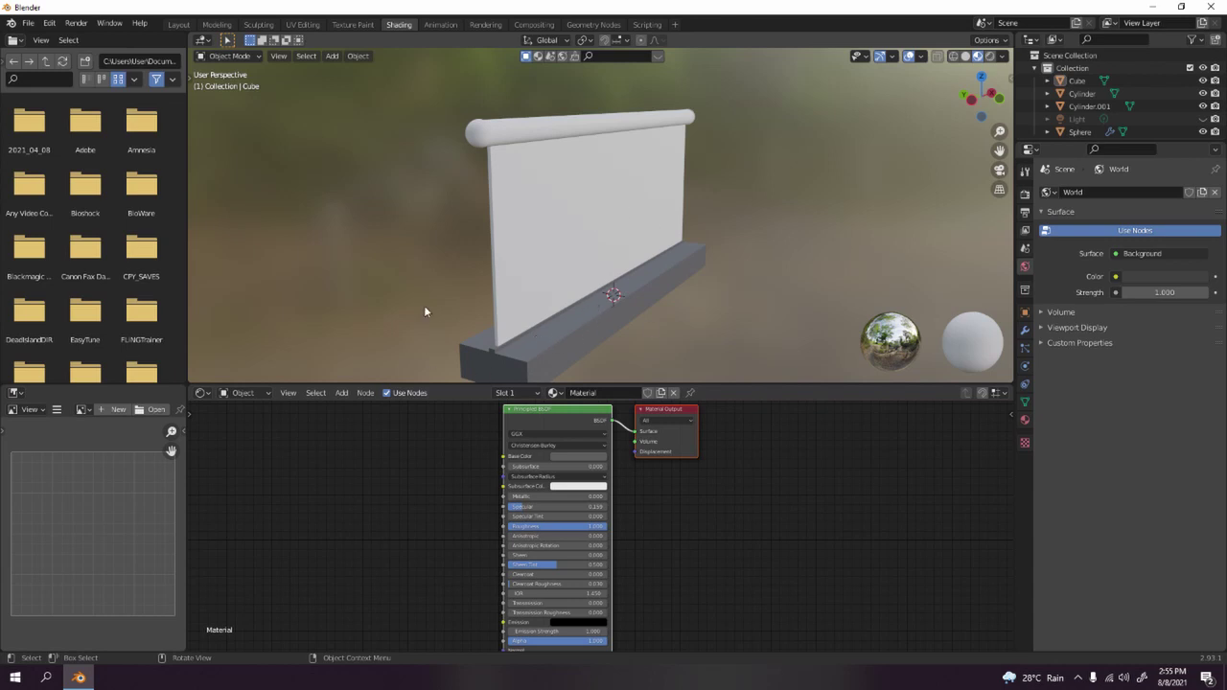
Examine the two vertical edges below the ridge on the base block's end face in Edit Mode, then return to Object Mode.
{"action": "scroll", "coordinate": [556, 278], "scroll_direction": "down", "scroll_amount": 2}
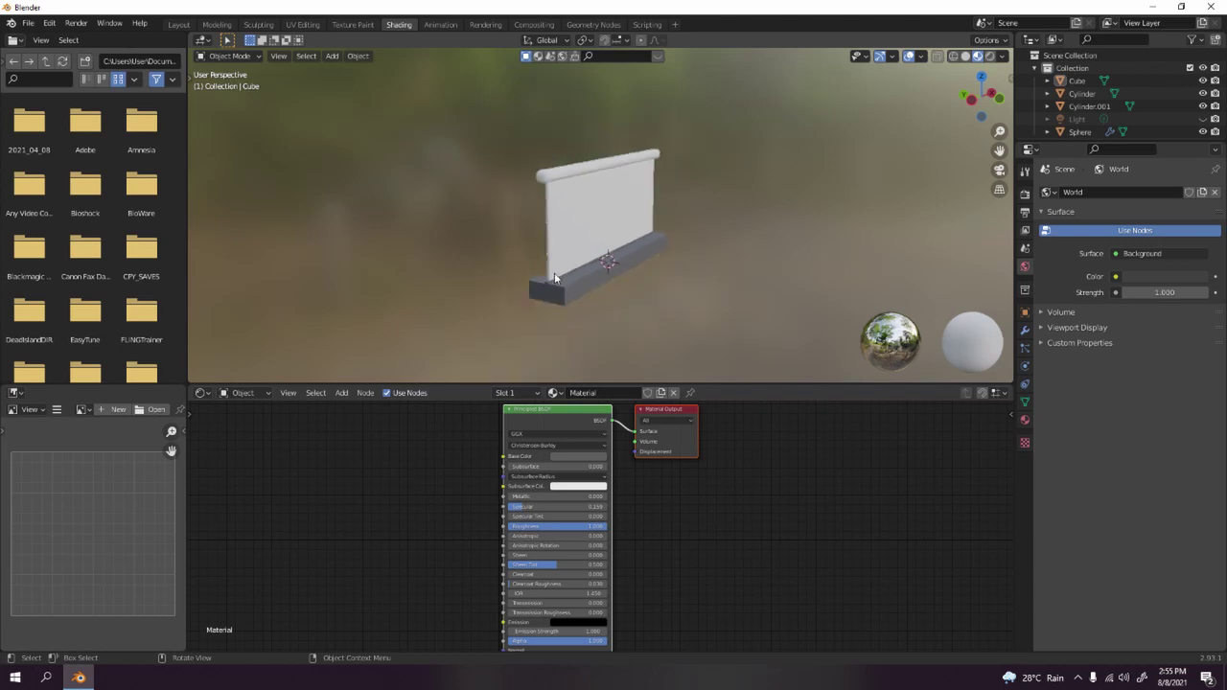
{"action": "mouse_move", "coordinate": [556, 278]}
{"action": "middle_mouse_down"}
{"action": "mouse_move", "coordinate": [594, 274]}
{"action": "mouse_move", "coordinate": [531, 294]}
{"action": "mouse_move", "coordinate": [547, 243]}
{"action": "mouse_move", "coordinate": [528, 260]}
{"action": "mouse_move", "coordinate": [540, 259]}
{"action": "middle_mouse_up"}
{"action": "scroll", "coordinate": [535, 239], "scroll_direction": "up", "scroll_amount": 5}
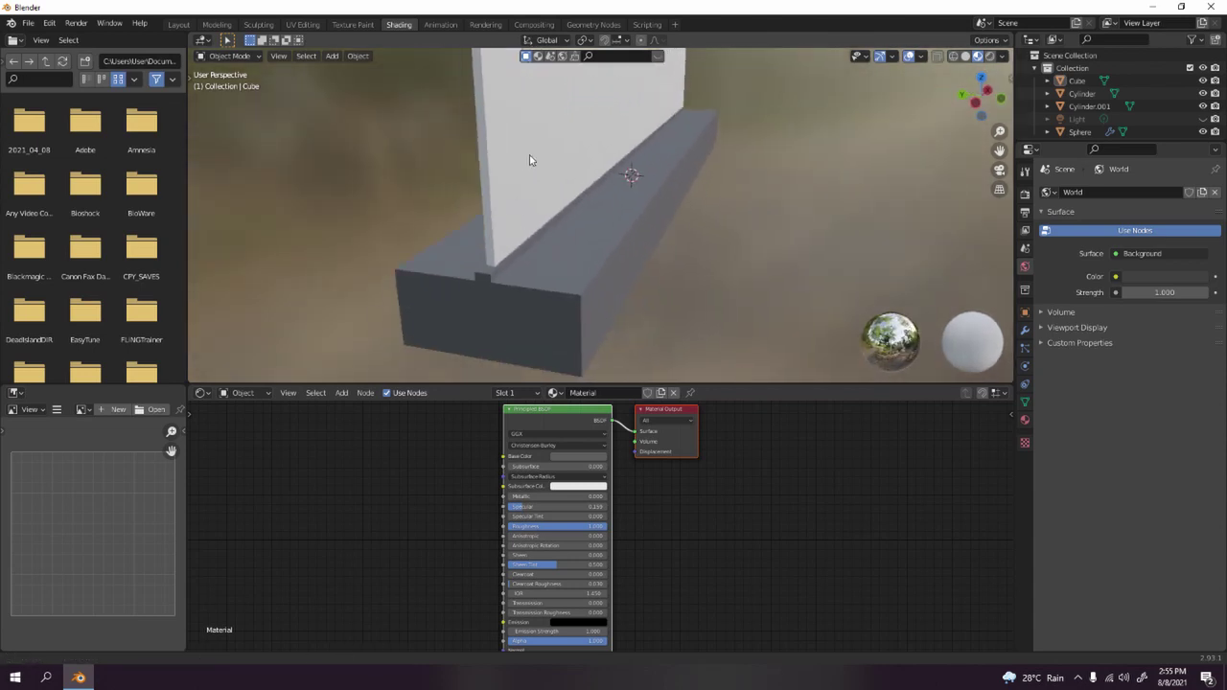
{"action": "key", "text": "Tab"}
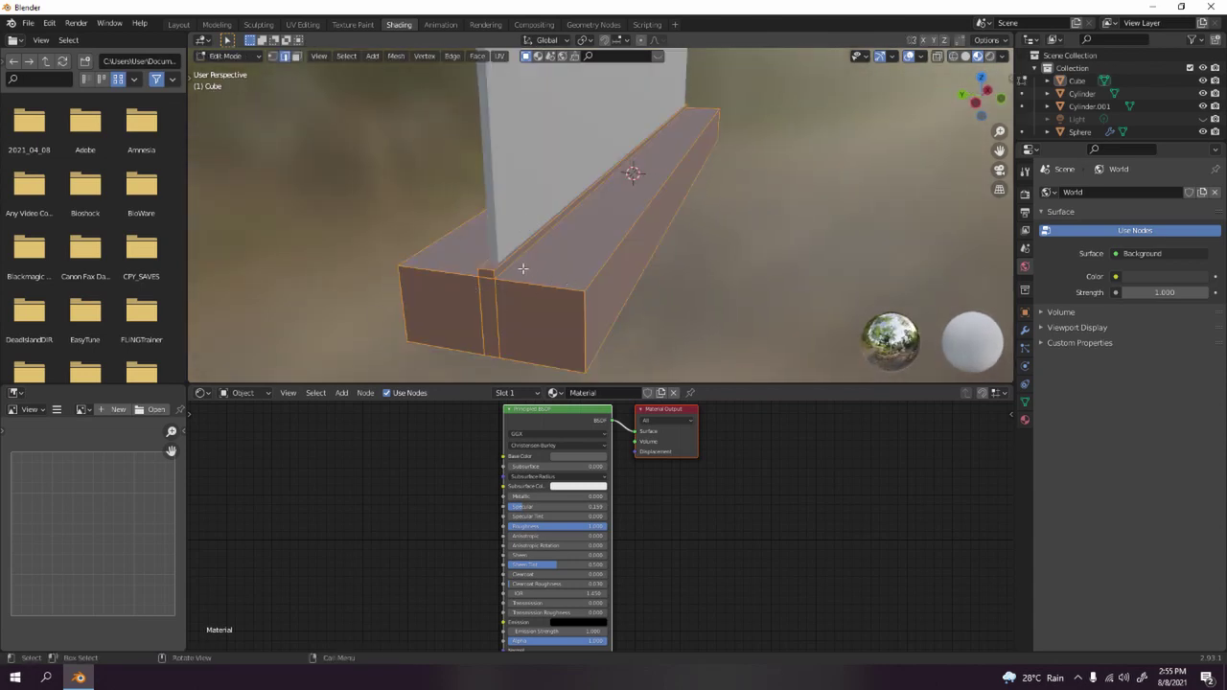
{"action": "key", "text": "alt+a"}
{"action": "left_click", "coordinate": [498, 313], "text": "alt"}
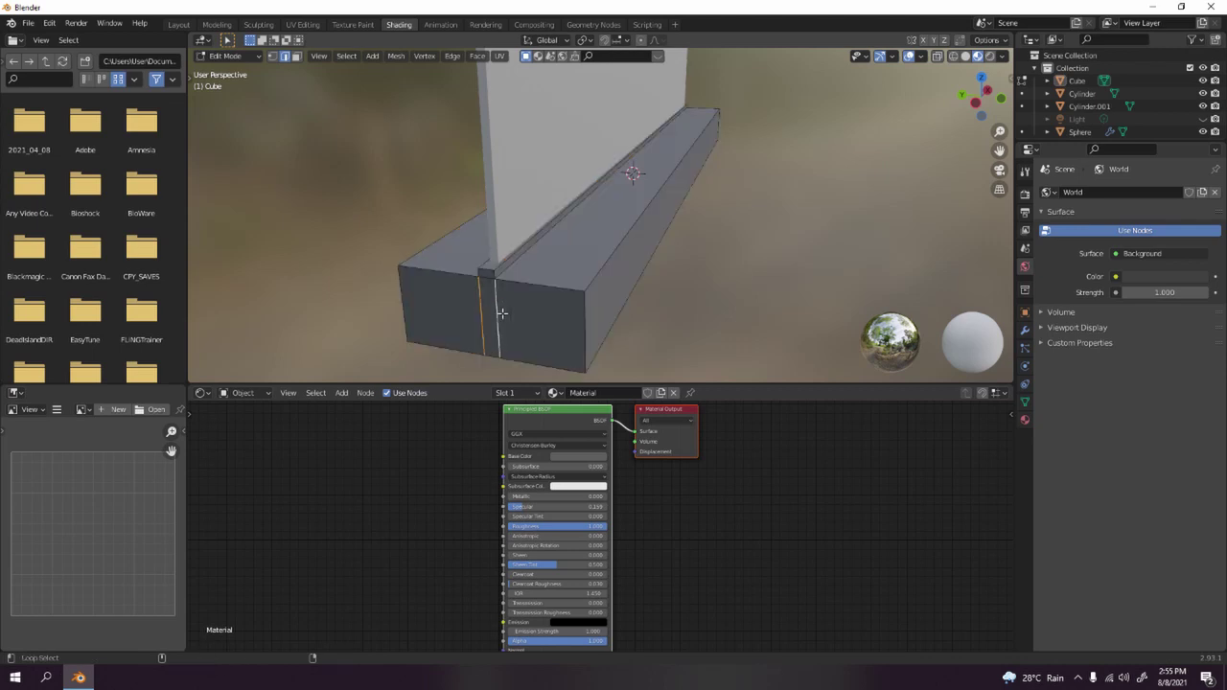
{"action": "middle_click_drag", "start_coordinate": [508, 274], "coordinate": [742, 237]}
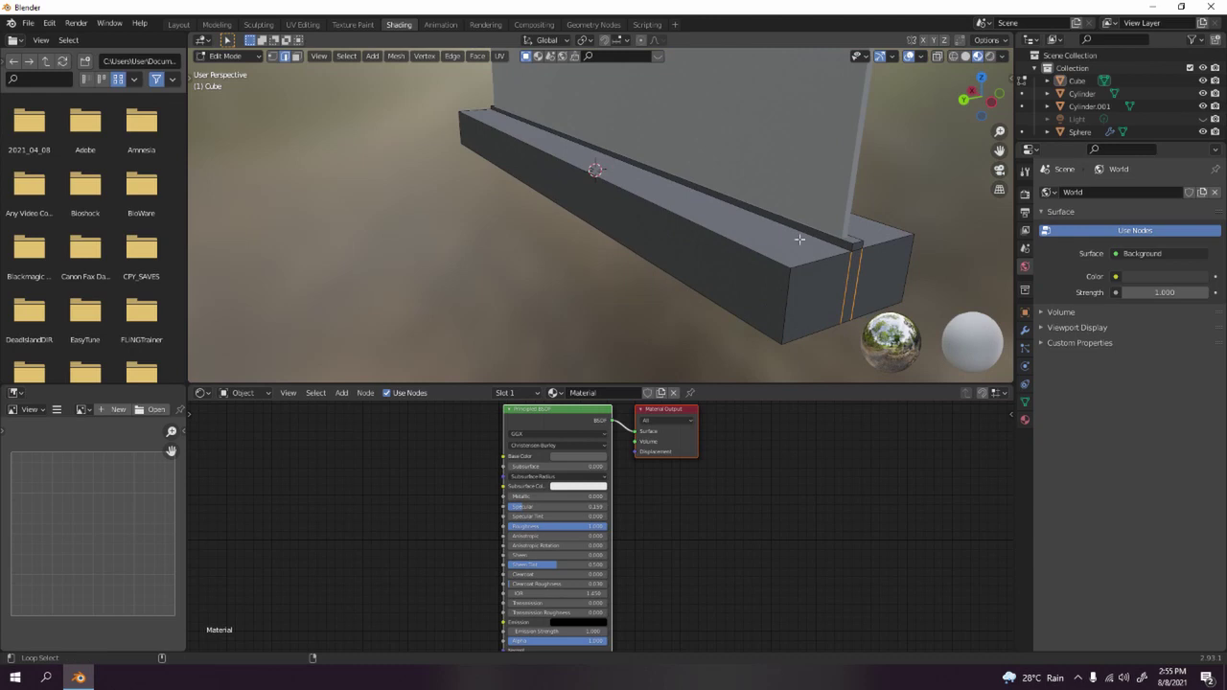
{"action": "key", "text": "KP_3"}
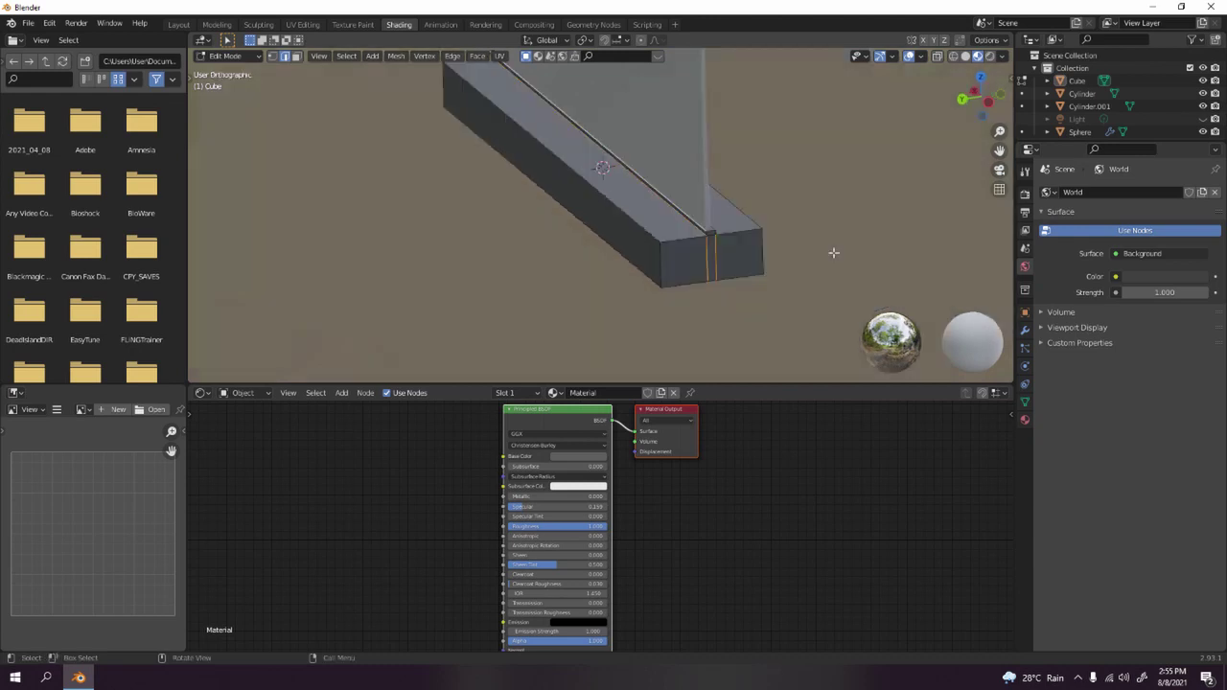
{"action": "scroll", "coordinate": [833, 252], "scroll_direction": "up", "scroll_amount": 4}
{"action": "middle_click_drag", "start_coordinate": [671, 63], "coordinate": [528, 261], "text": "shift"}
{"action": "key", "text": "Tab"}
{"action": "key", "text": "Tab"}
{"action": "key", "text": "alt+a"}
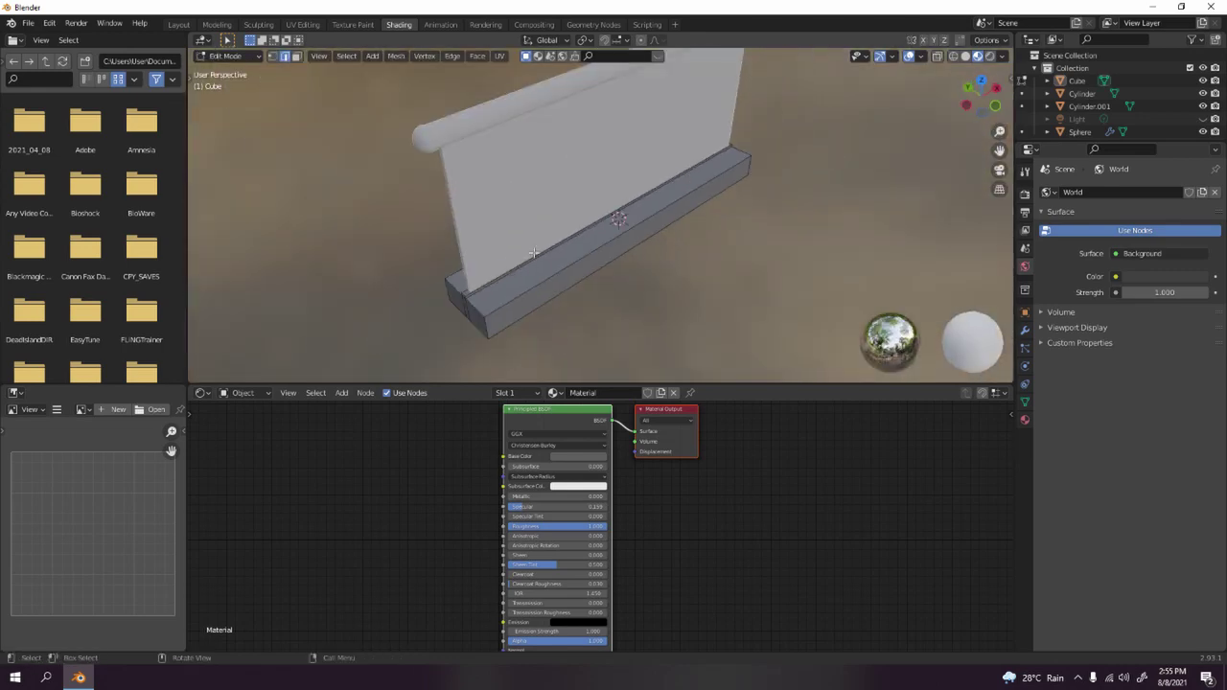
{"action": "key", "text": "Tab"}
{"action": "middle_click_drag", "start_coordinate": [308, 266], "coordinate": [848, 130]}
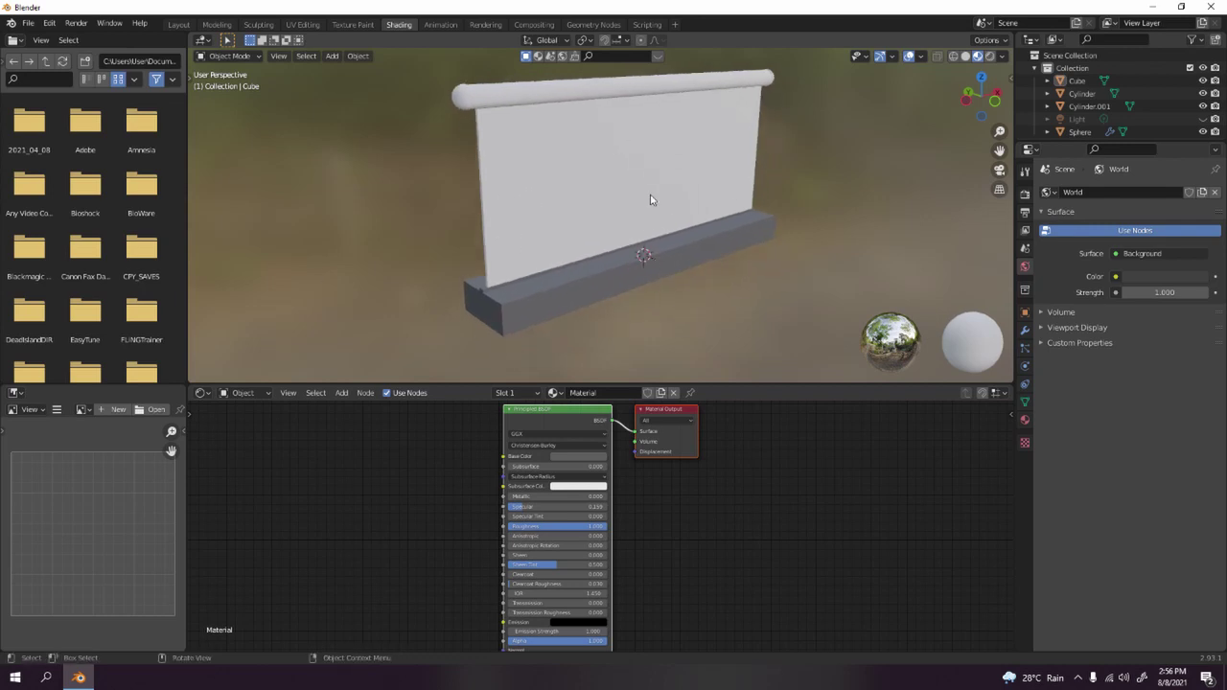
Create a new material for the handrail tube and darken its base color to near black.
{"action": "left_click", "coordinate": [547, 305]}
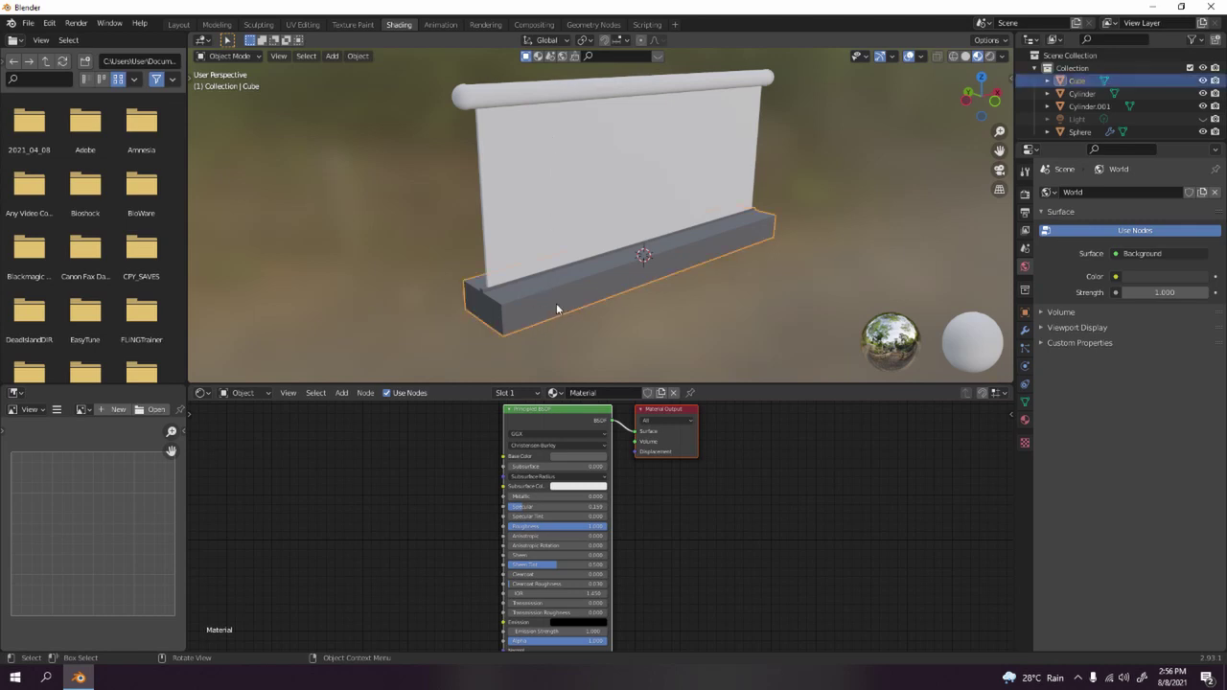
{"action": "left_click", "coordinate": [246, 217]}
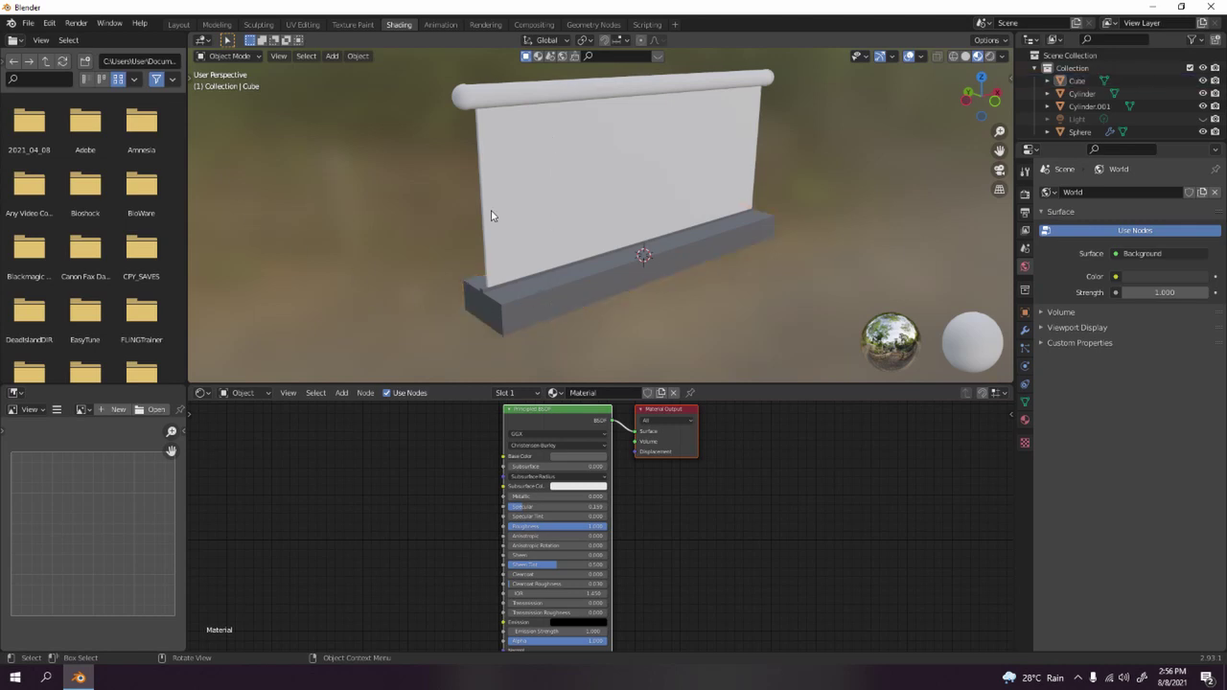
{"action": "left_click", "coordinate": [586, 99]}
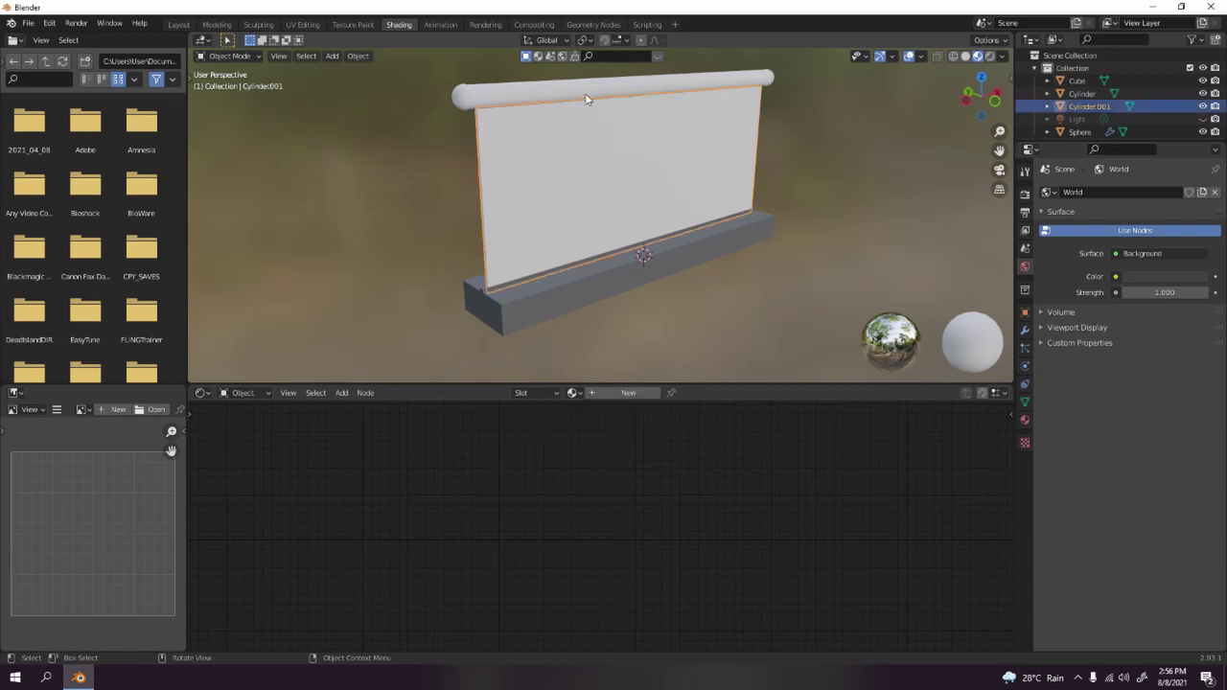
{"action": "left_click", "coordinate": [484, 98]}
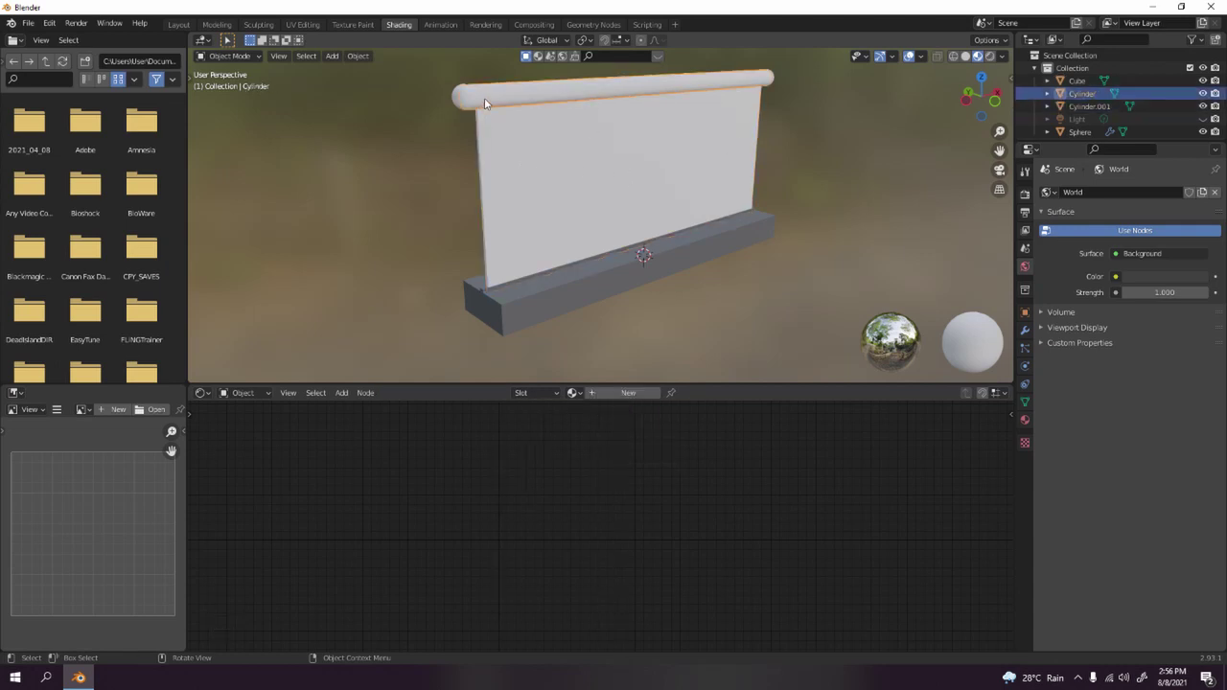
{"action": "middle_click_drag", "start_coordinate": [486, 91], "coordinate": [573, 163]}
{"action": "scroll", "coordinate": [582, 199], "scroll_direction": "up", "scroll_amount": 4}
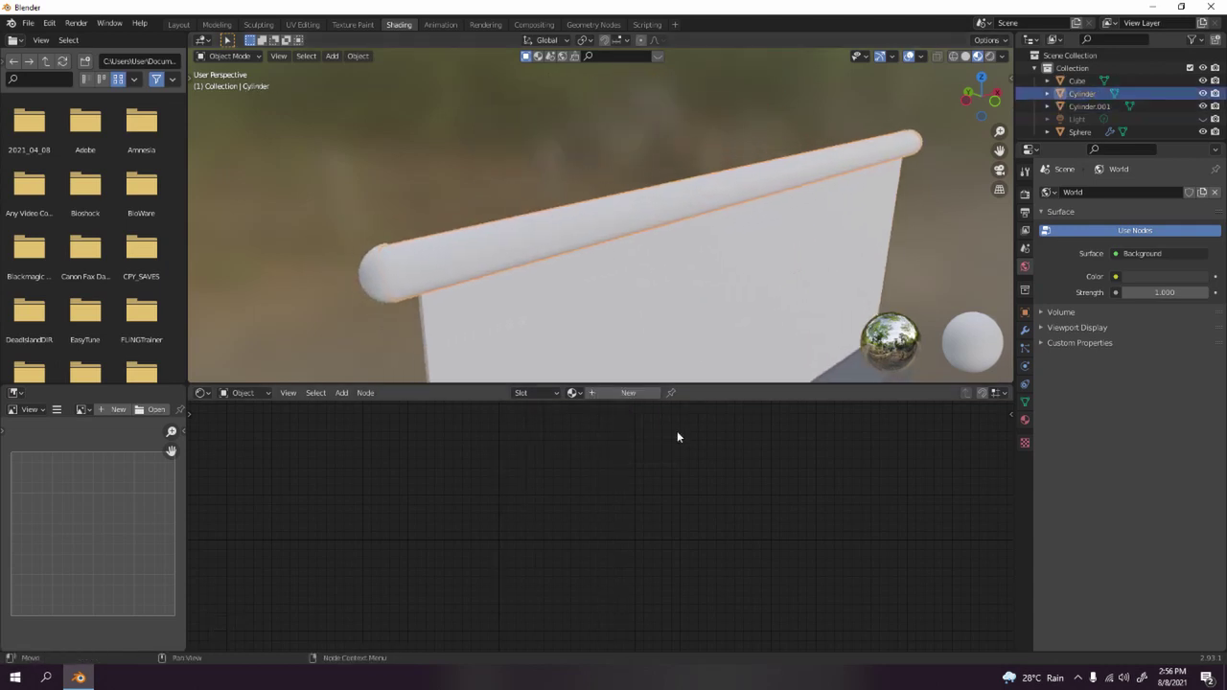
{"action": "left_click", "coordinate": [650, 393]}
{"action": "left_click", "coordinate": [584, 455]}
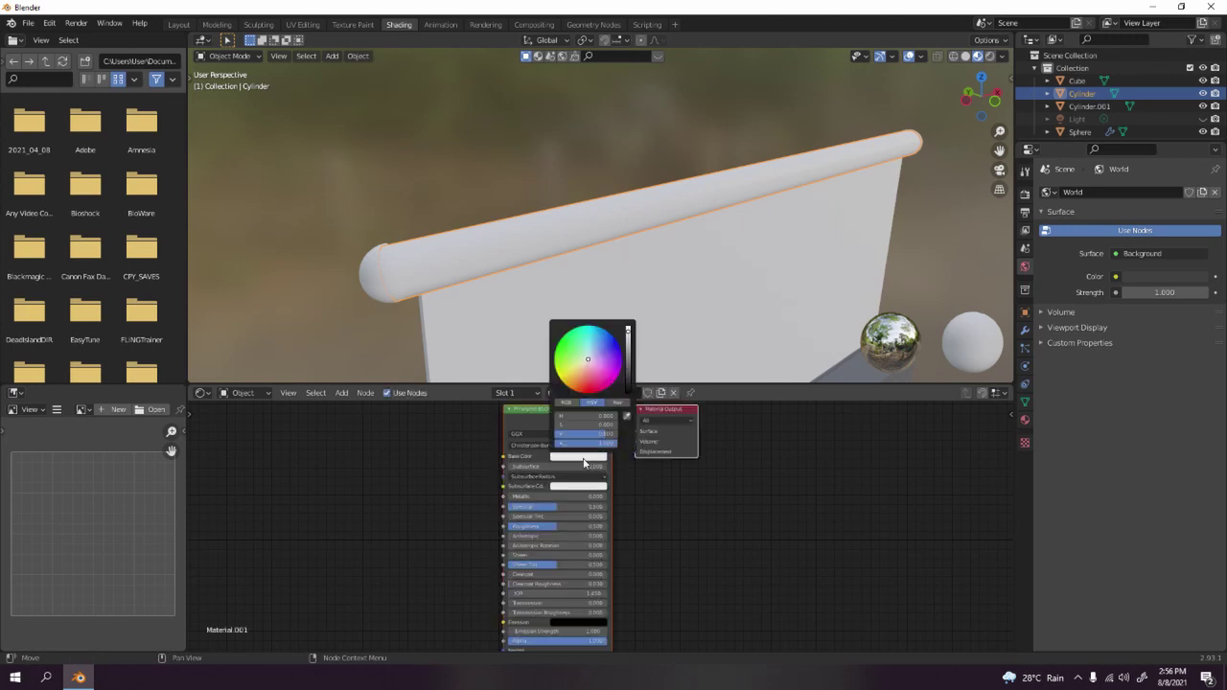
{"action": "left_click_drag", "start_coordinate": [629, 350], "coordinate": [629, 381]}
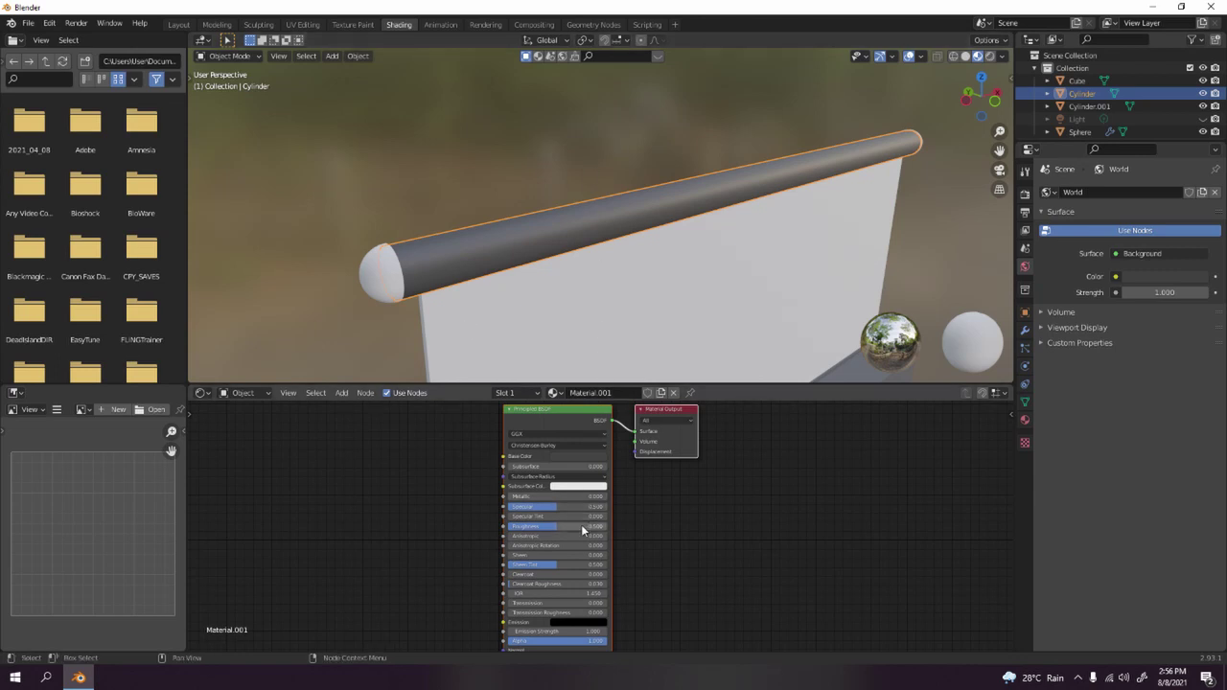
Set the handrail material's Metallic to 1.000 and Roughness to about 0.318, and raise Specular to nearly 1.
{"action": "left_click_drag", "start_coordinate": [586, 526], "coordinate": [532, 526]}
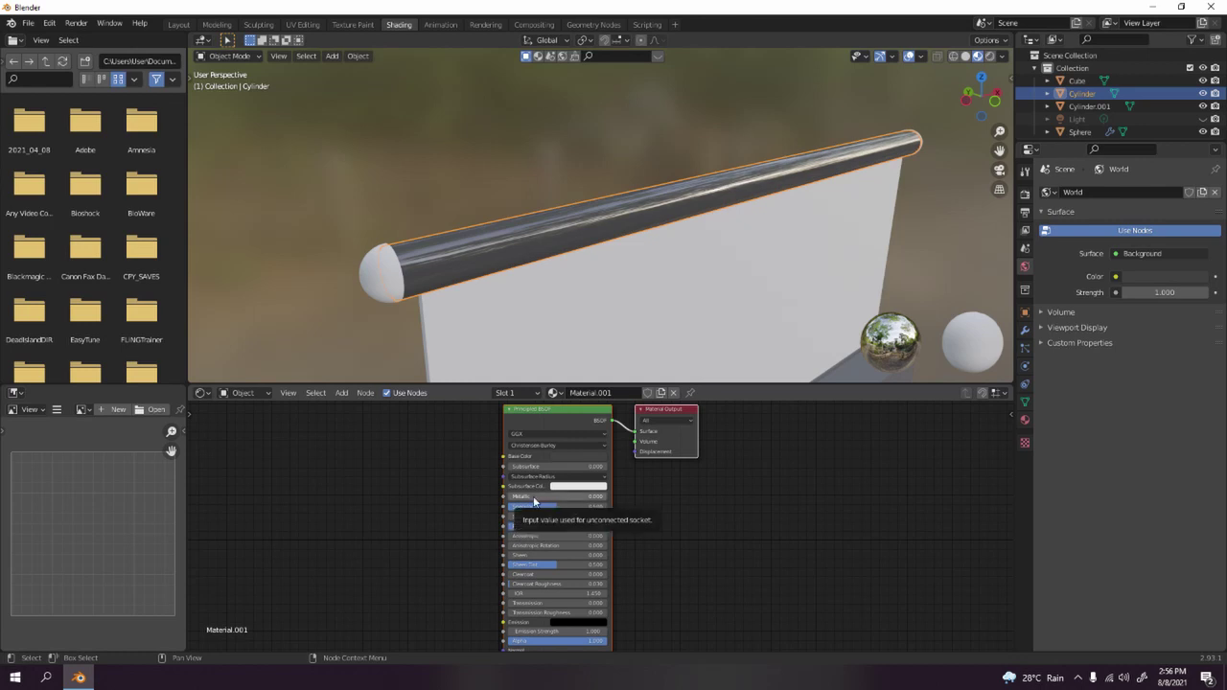
{"action": "left_click_drag", "start_coordinate": [534, 499], "coordinate": [614, 498]}
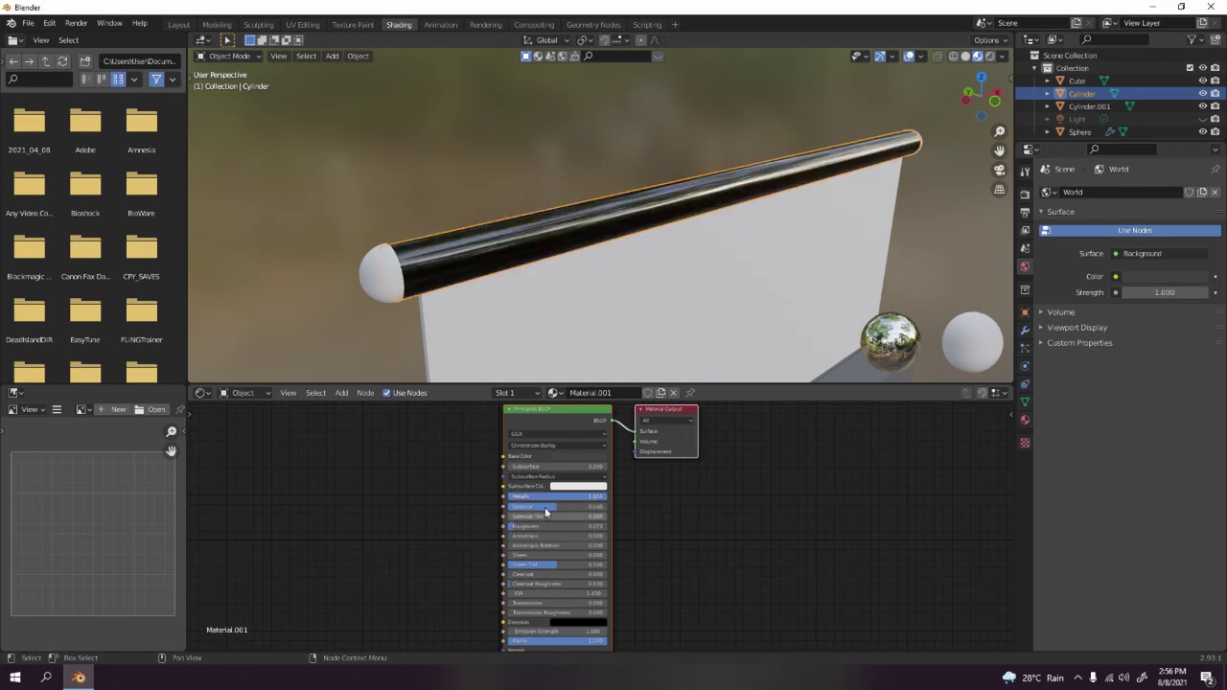
{"action": "left_click_drag", "start_coordinate": [556, 526], "coordinate": [606, 526]}
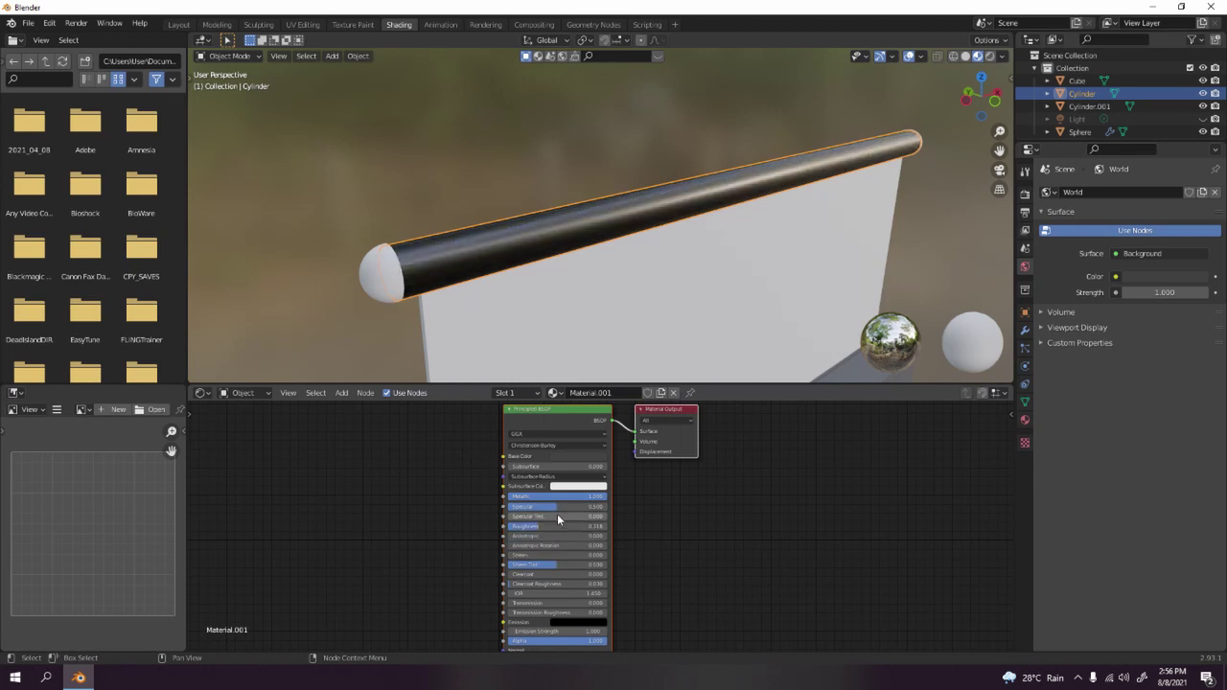
{"action": "left_click_drag", "start_coordinate": [537, 506], "coordinate": [605, 507]}
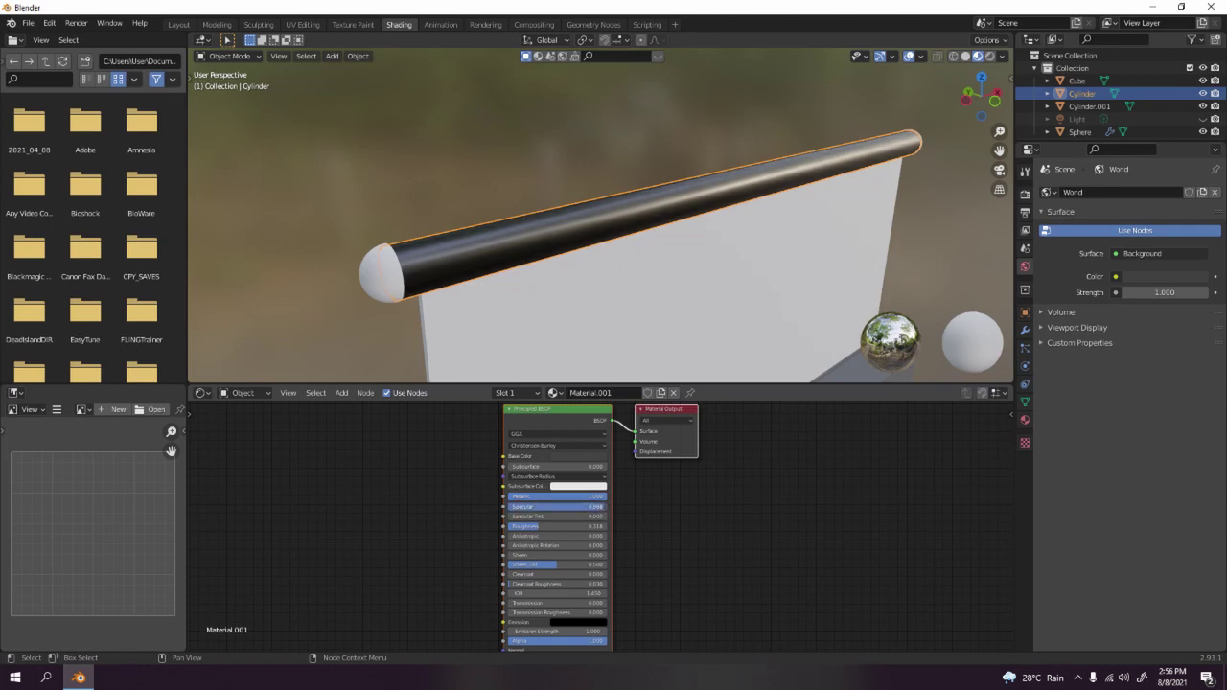
Lighten the handrail material's base color from near black to a mid grey.
{"action": "left_click", "coordinate": [410, 352]}
{"action": "left_click", "coordinate": [573, 458]}
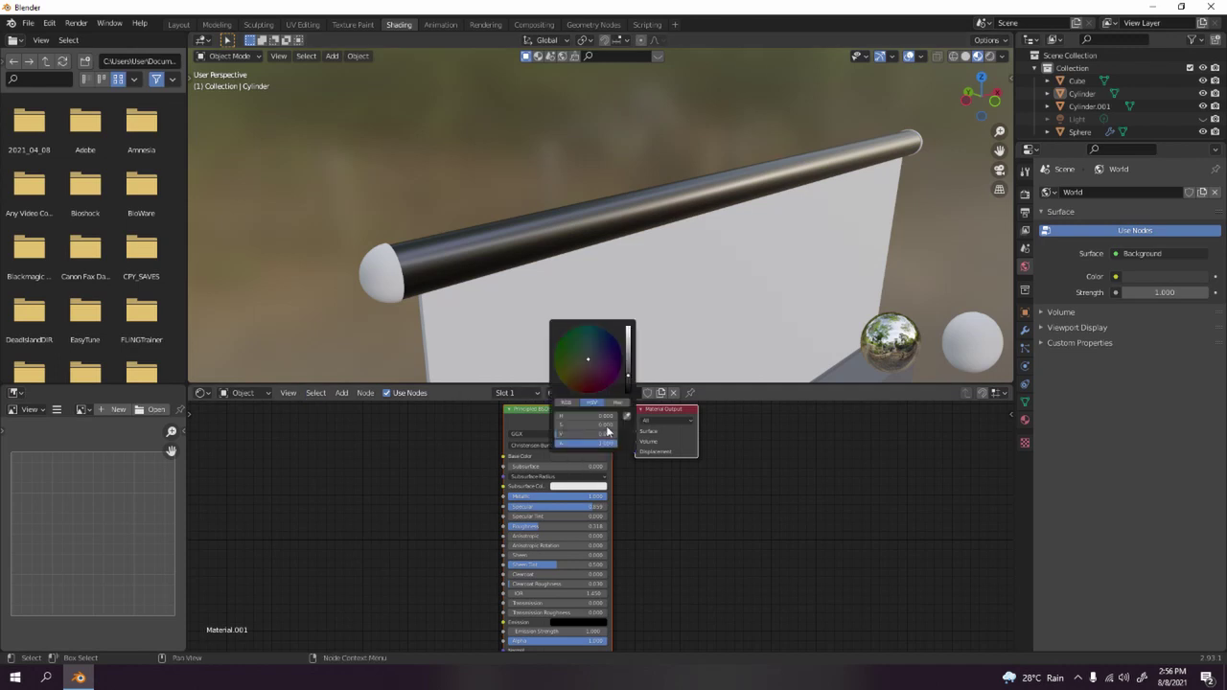
{"action": "left_click_drag", "start_coordinate": [625, 370], "coordinate": [627, 341]}
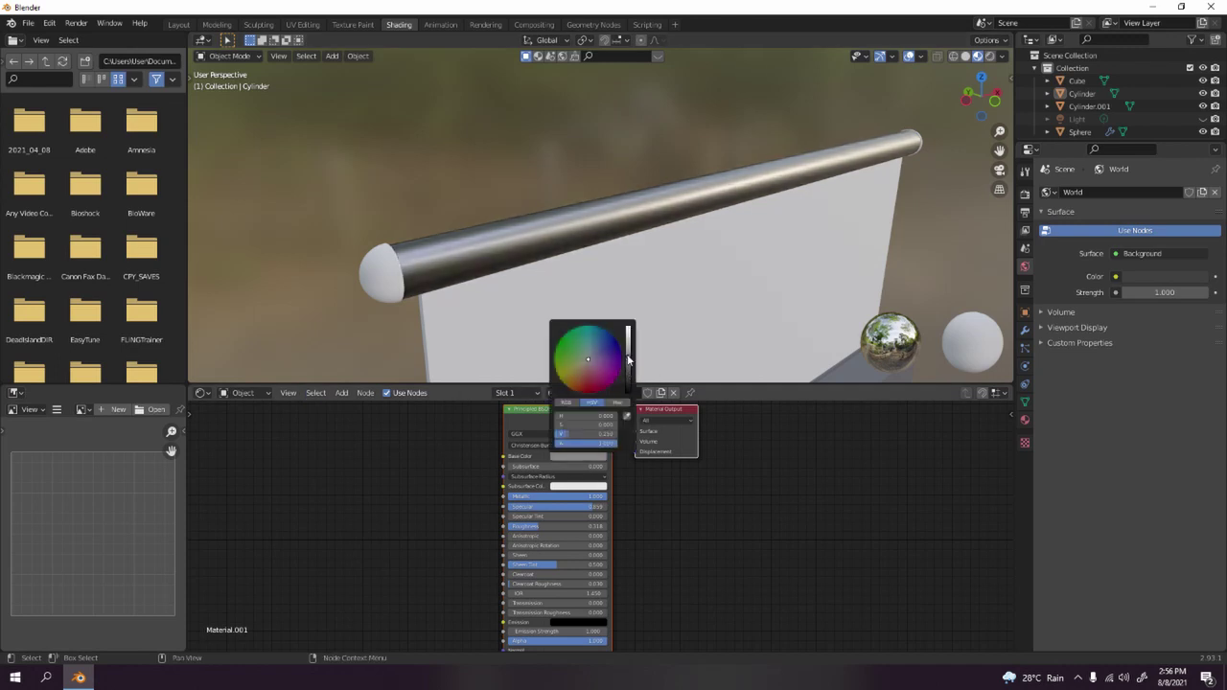
Assign the handrail tube's existing Material.001 to the spherical end caps.
{"action": "left_click", "coordinate": [369, 294]}
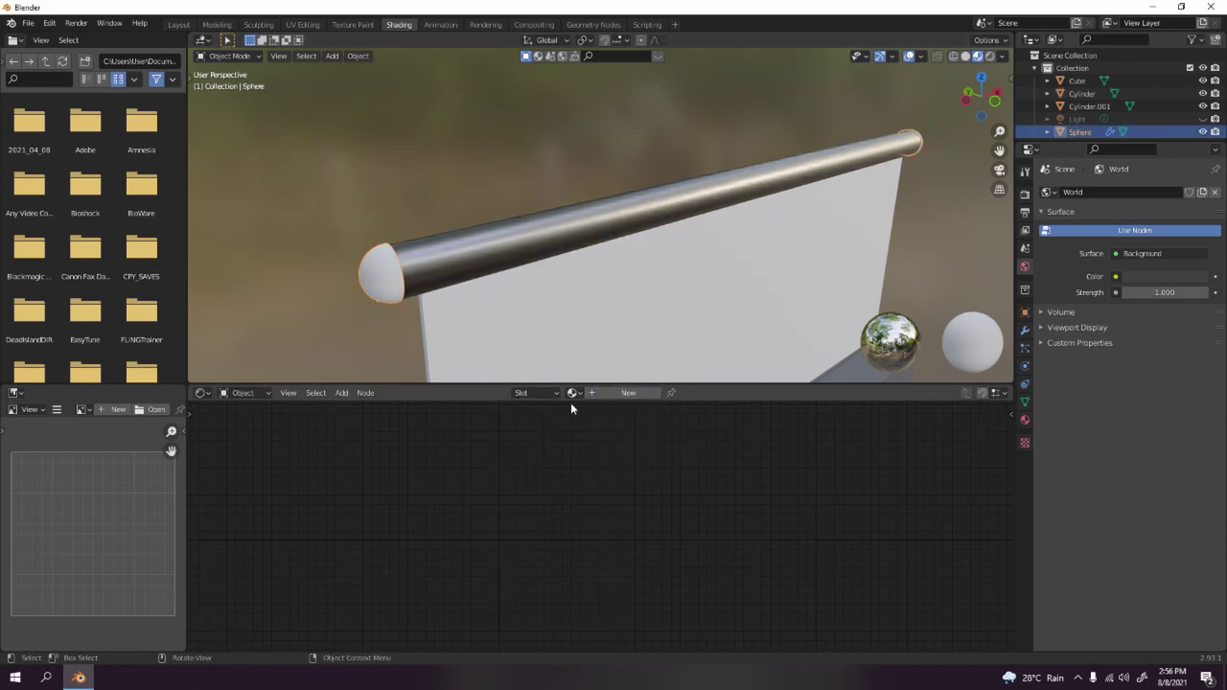
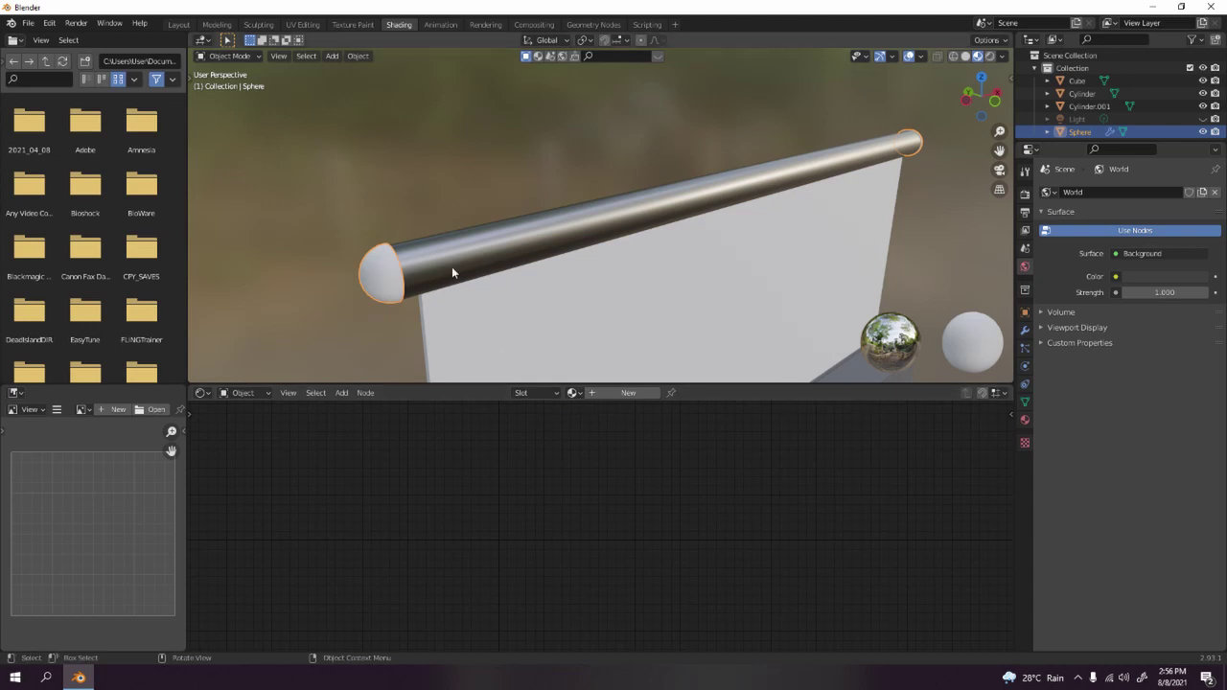
{"action": "left_click", "coordinate": [573, 393]}
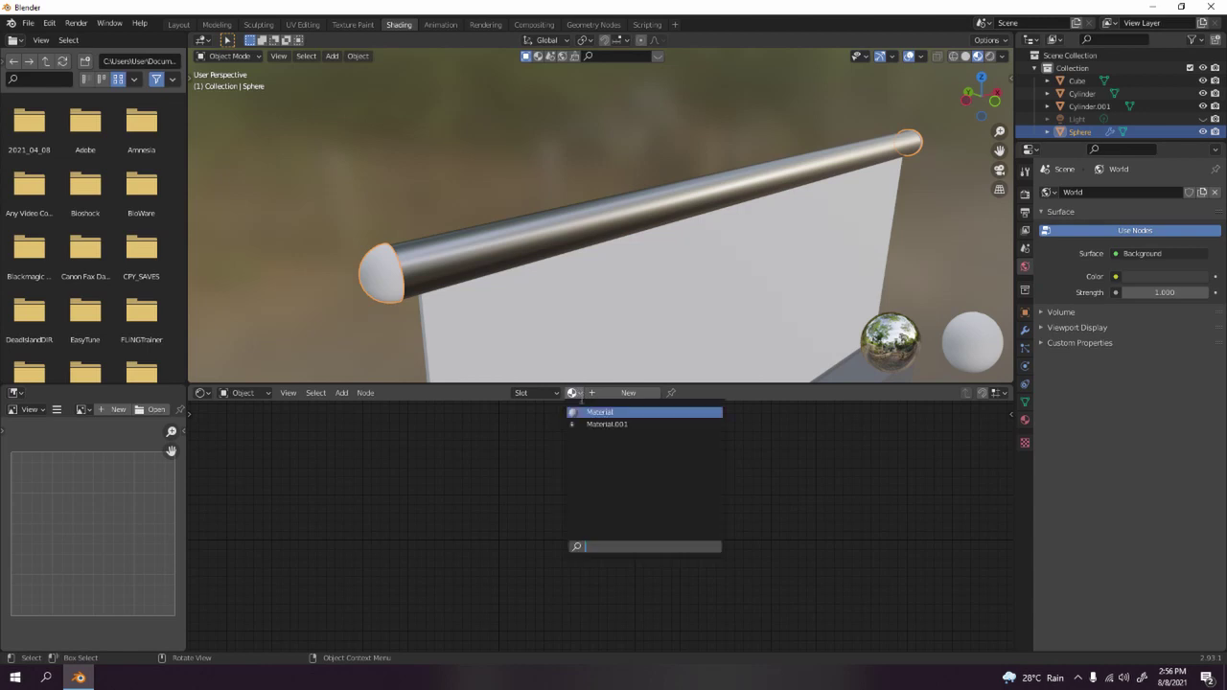
{"action": "left_click", "coordinate": [640, 428]}
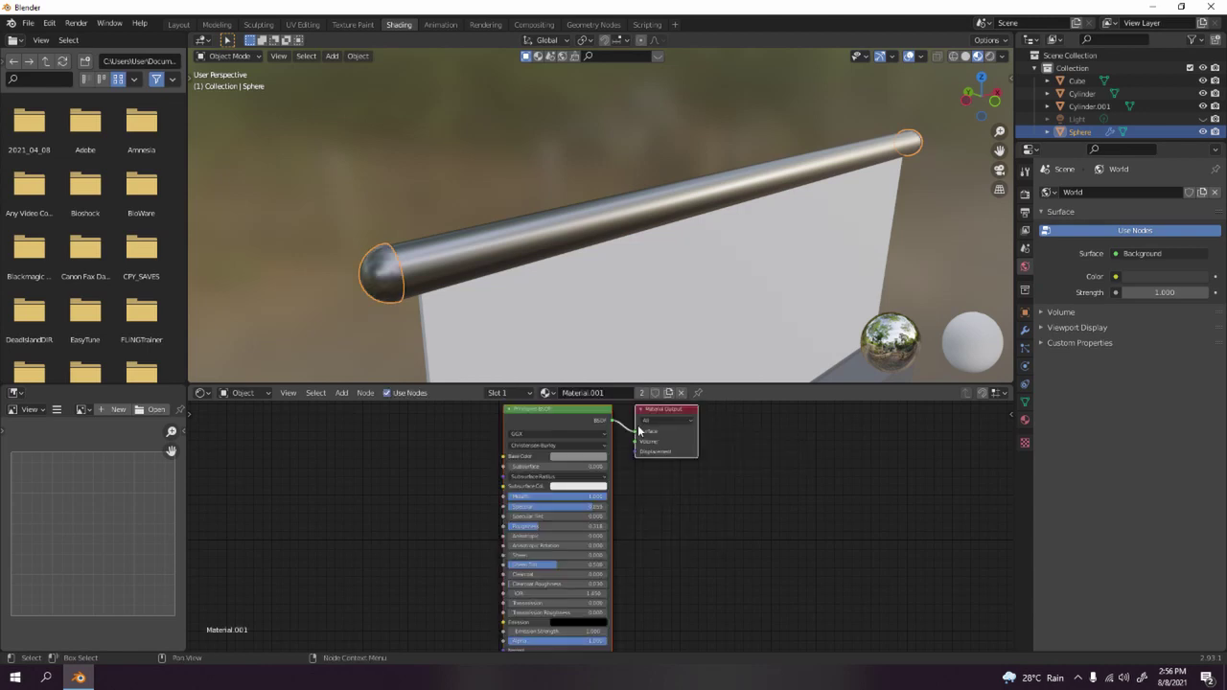
{"action": "left_click", "coordinate": [567, 230]}
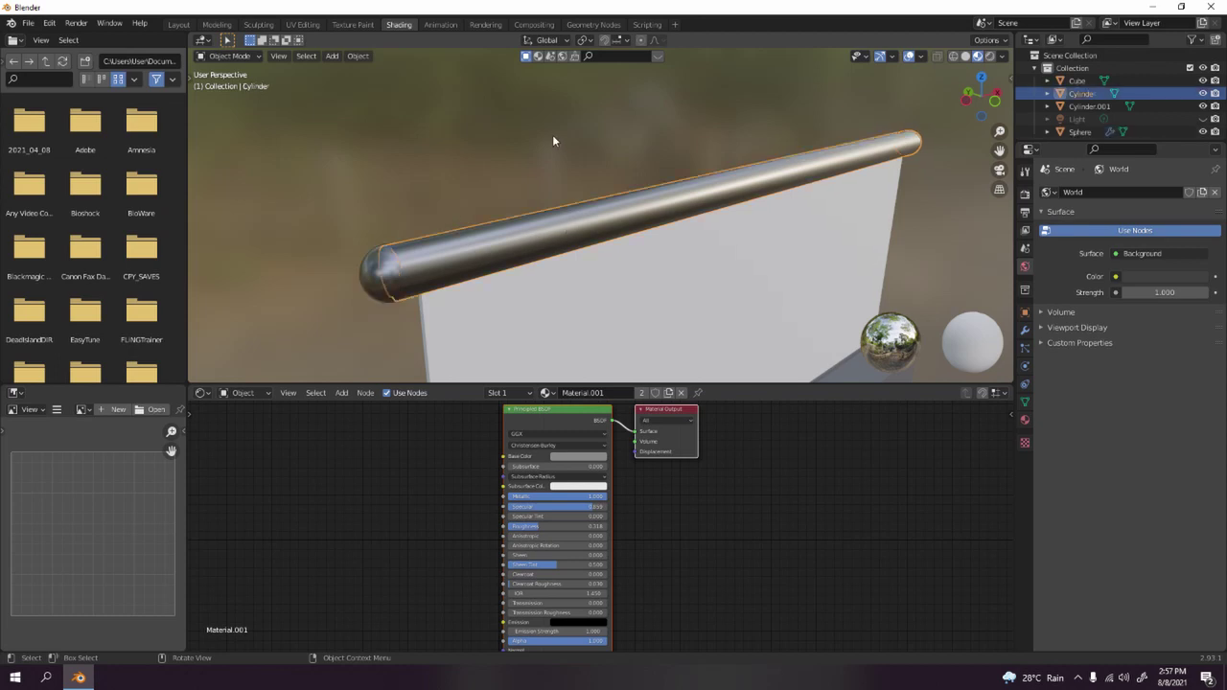
{"action": "left_click", "coordinate": [552, 139]}
Create a new material for the glass panel between the base block and the handrail.
{"action": "scroll", "coordinate": [552, 141], "scroll_direction": "down", "scroll_amount": 5}
{"action": "scroll", "coordinate": [552, 141], "scroll_direction": "down", "scroll_amount": 3}
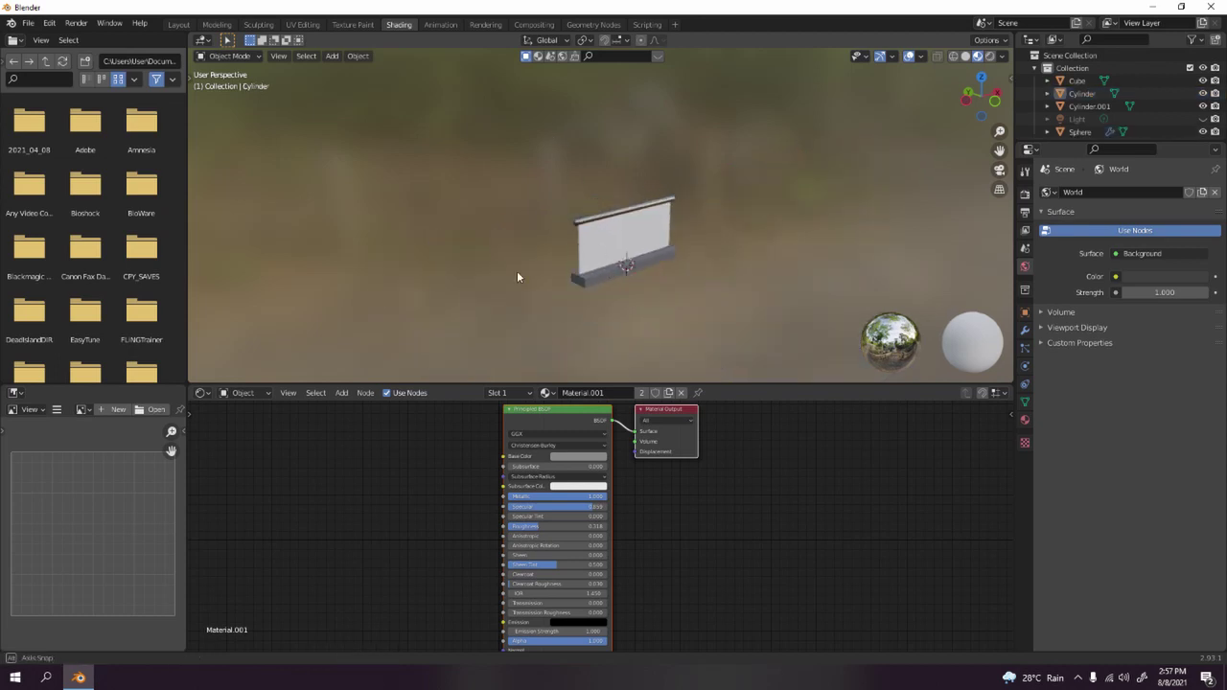
{"action": "middle_click_drag", "start_coordinate": [517, 271], "coordinate": [582, 247]}
{"action": "scroll", "coordinate": [687, 246], "scroll_direction": "up", "scroll_amount": 3}
{"action": "middle_click_drag", "start_coordinate": [687, 246], "coordinate": [624, 219]}
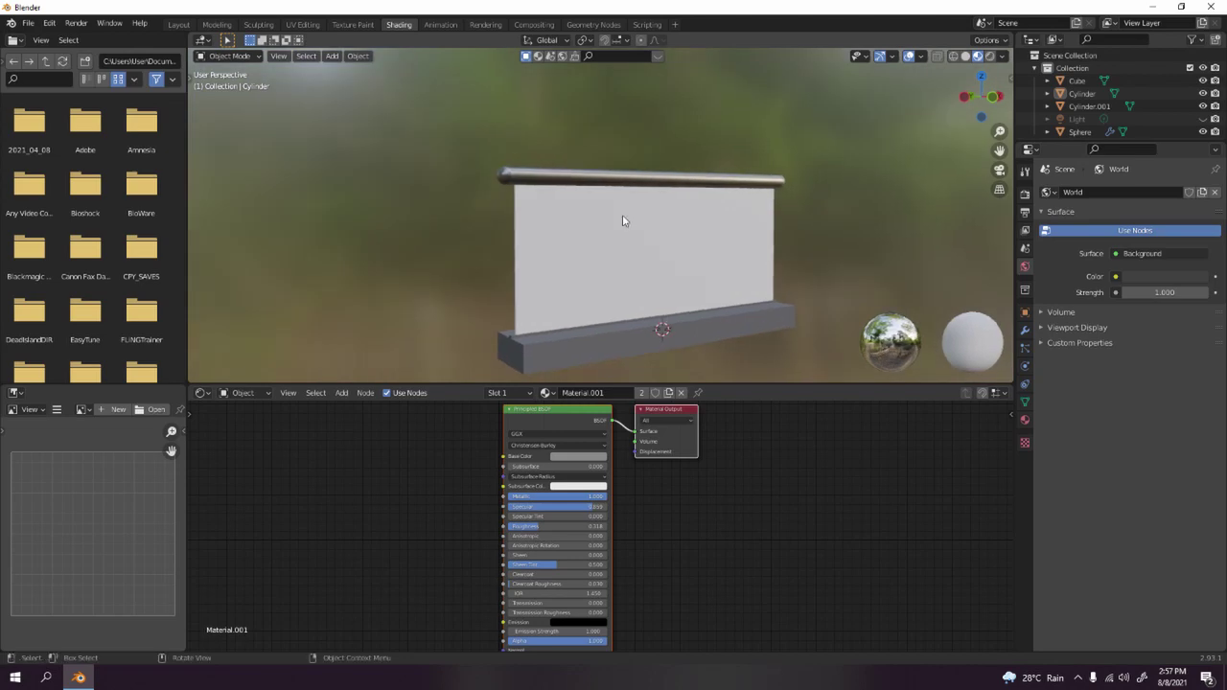
{"action": "left_click", "coordinate": [614, 252]}
{"action": "middle_click_drag", "start_coordinate": [396, 199], "coordinate": [671, 214]}
{"action": "scroll", "coordinate": [821, 209], "scroll_direction": "up", "scroll_amount": 2}
{"action": "middle_click_drag", "start_coordinate": [821, 203], "coordinate": [728, 270]}
{"action": "left_click", "coordinate": [803, 246]}
{"action": "left_click", "coordinate": [678, 260]}
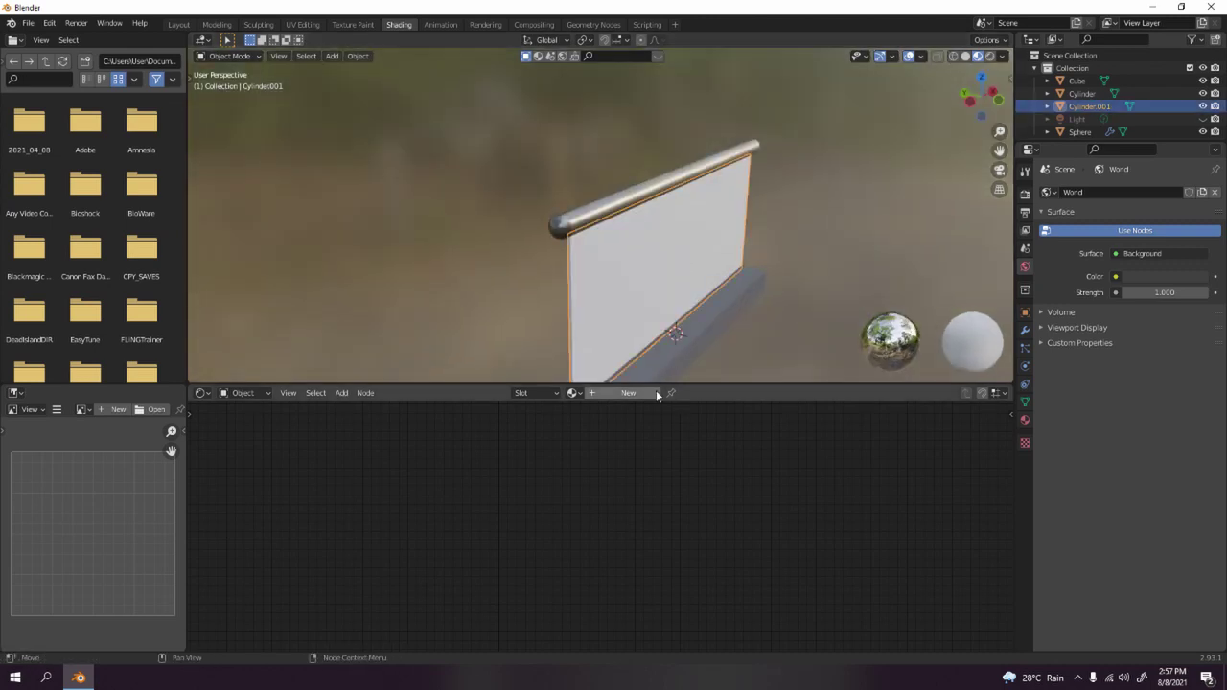
{"action": "left_click", "coordinate": [628, 392]}
Delete the Principled BSDF node from the glass panel's material.
{"action": "scroll", "coordinate": [585, 460], "scroll_direction": "down", "scroll_amount": 1}
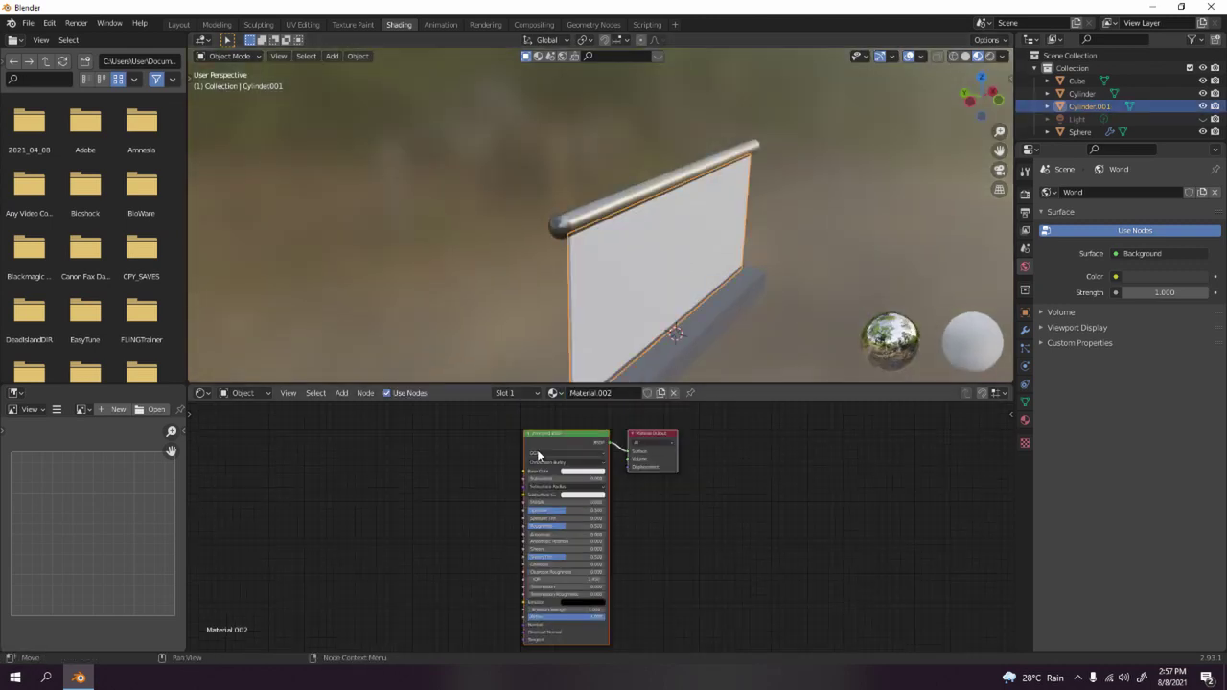
{"action": "middle_click_drag", "start_coordinate": [577, 514], "coordinate": [533, 479]}
{"action": "scroll", "coordinate": [522, 492], "scroll_direction": "up", "scroll_amount": 3}
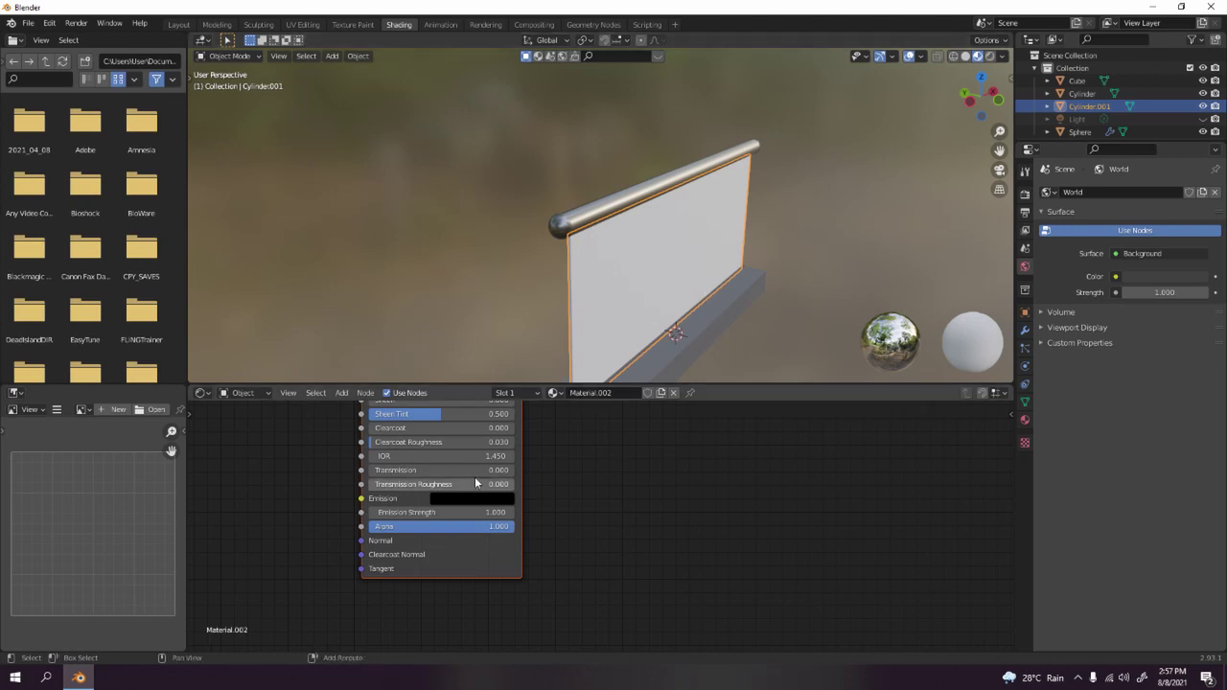
{"action": "middle_click_drag", "start_coordinate": [422, 412], "coordinate": [569, 613]}
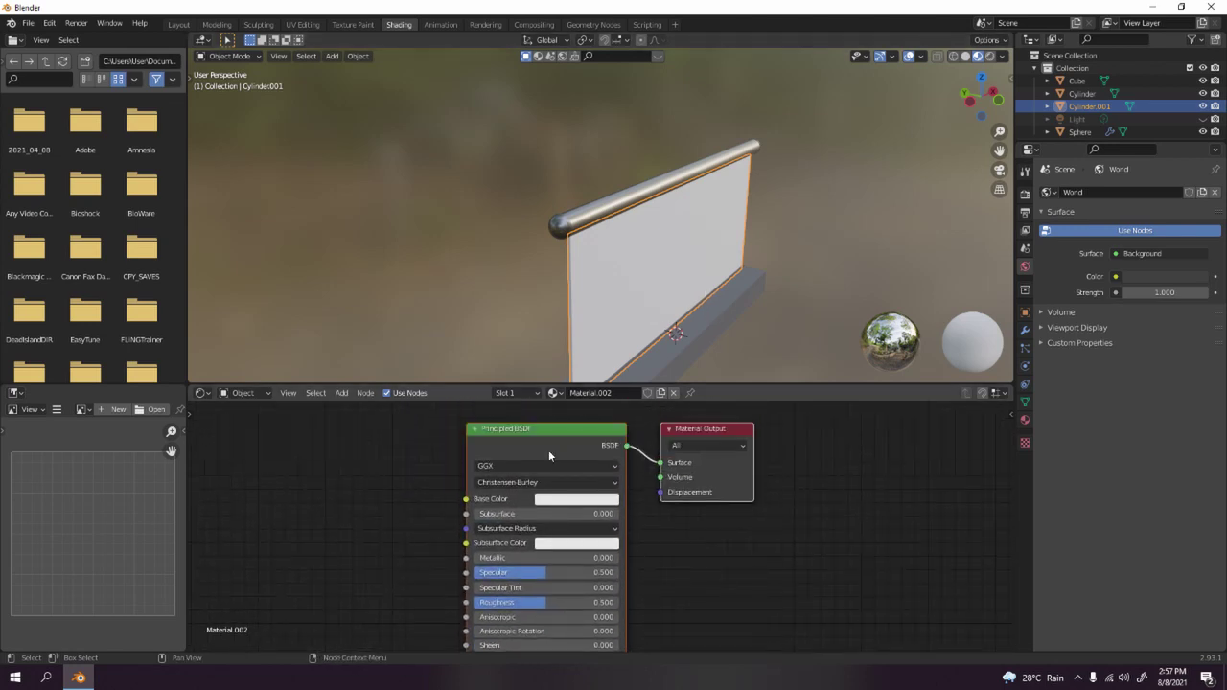
{"action": "left_click", "coordinate": [516, 428]}
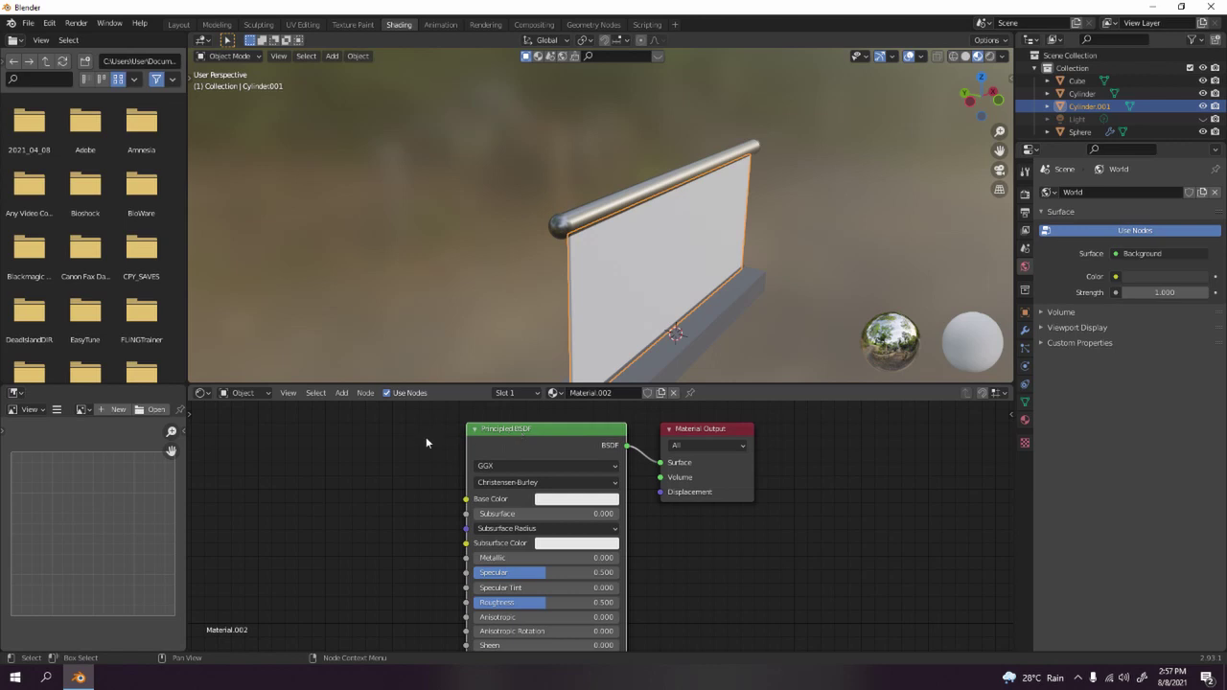
{"action": "left_click", "coordinate": [426, 437]}
{"action": "left_click", "coordinate": [519, 434]}
{"action": "key", "text": "x"}
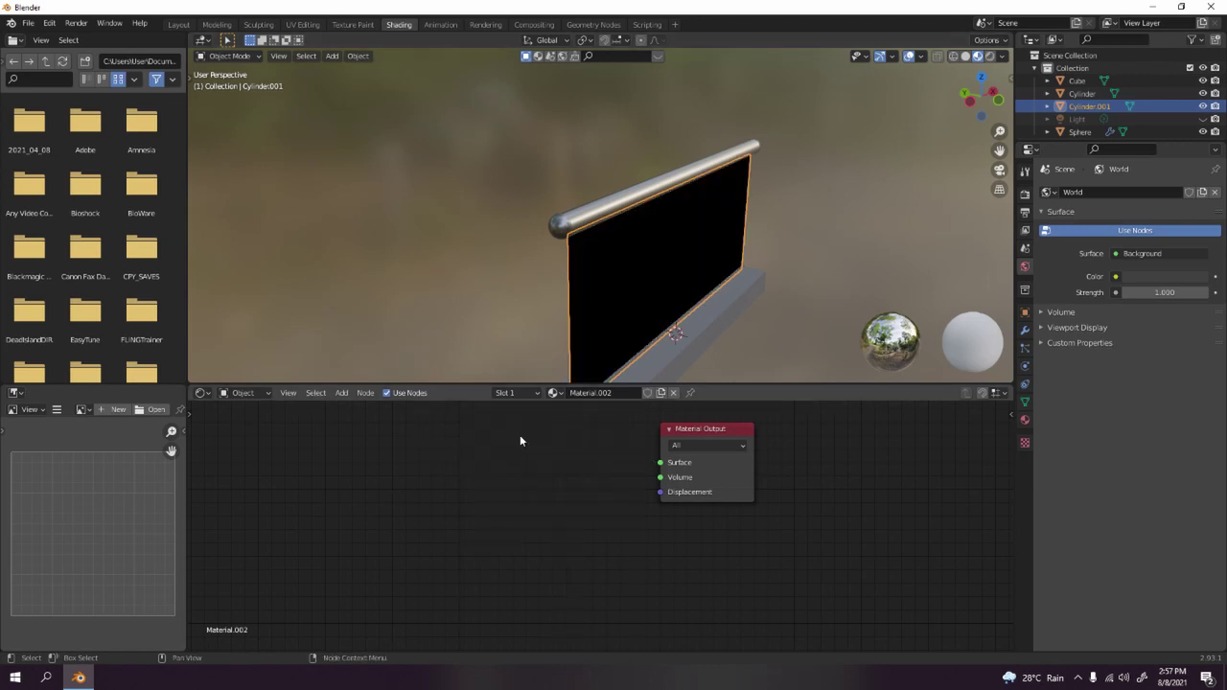
Add a Glass BSDF shader to the panel's material and connect its BSDF output to the Material Output's Surface input.
{"action": "key", "text": "shift+a"}
{"action": "mouse_move", "coordinate": [499, 525]}
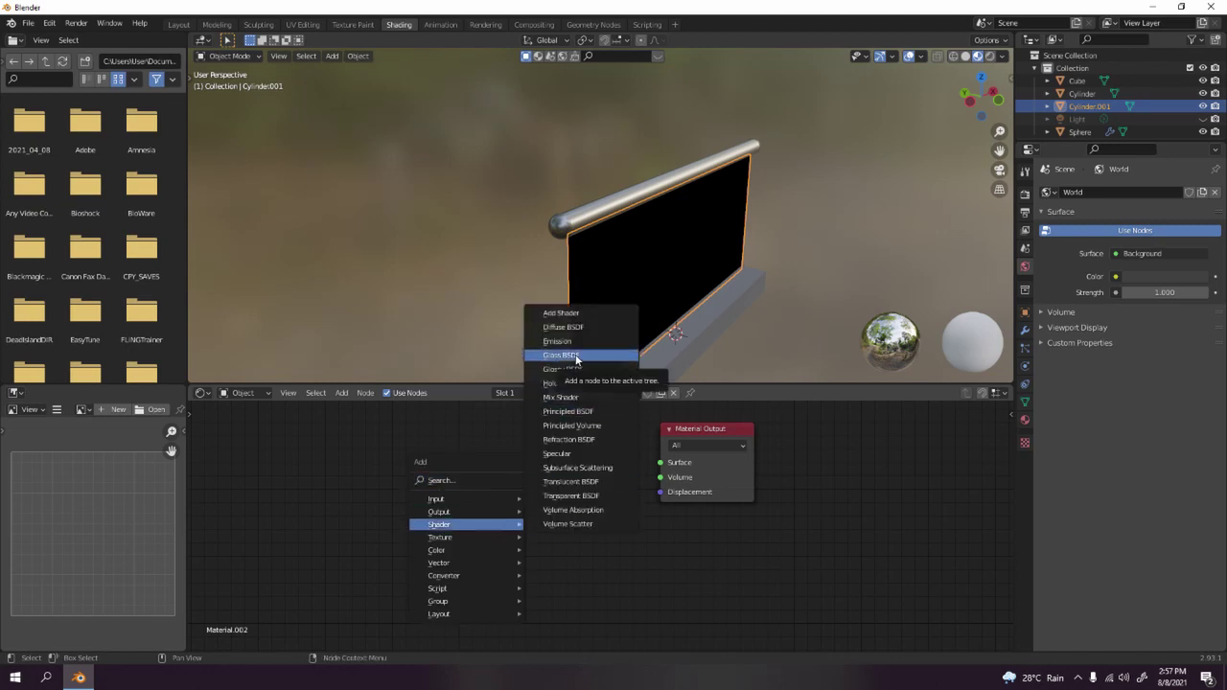
{"action": "left_click", "coordinate": [575, 356]}
{"action": "left_click", "coordinate": [530, 520]}
{"action": "left_click_drag", "start_coordinate": [514, 516], "coordinate": [549, 514]}
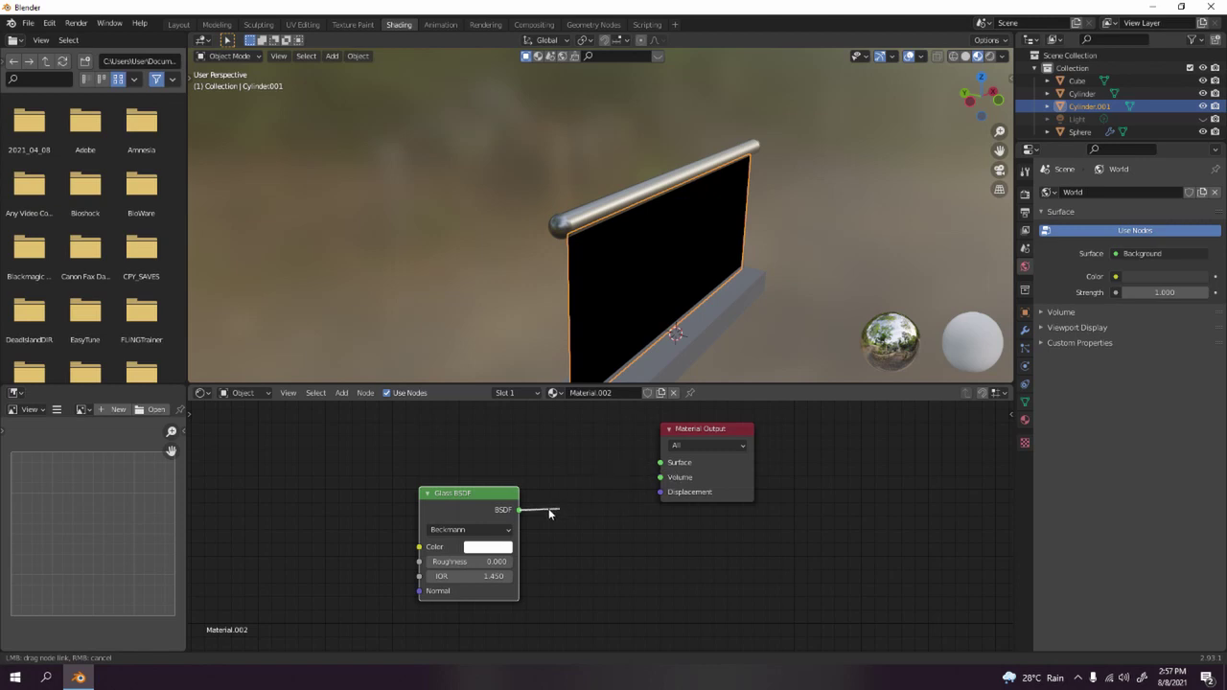
{"action": "left_click_drag", "start_coordinate": [637, 479], "coordinate": [660, 462]}
{"action": "left_click_drag", "start_coordinate": [491, 510], "coordinate": [567, 458]}
Inspect the glass panel from several angles and switch the viewport to Rendered shading.
{"action": "middle_click_drag", "start_coordinate": [683, 282], "coordinate": [626, 262]}
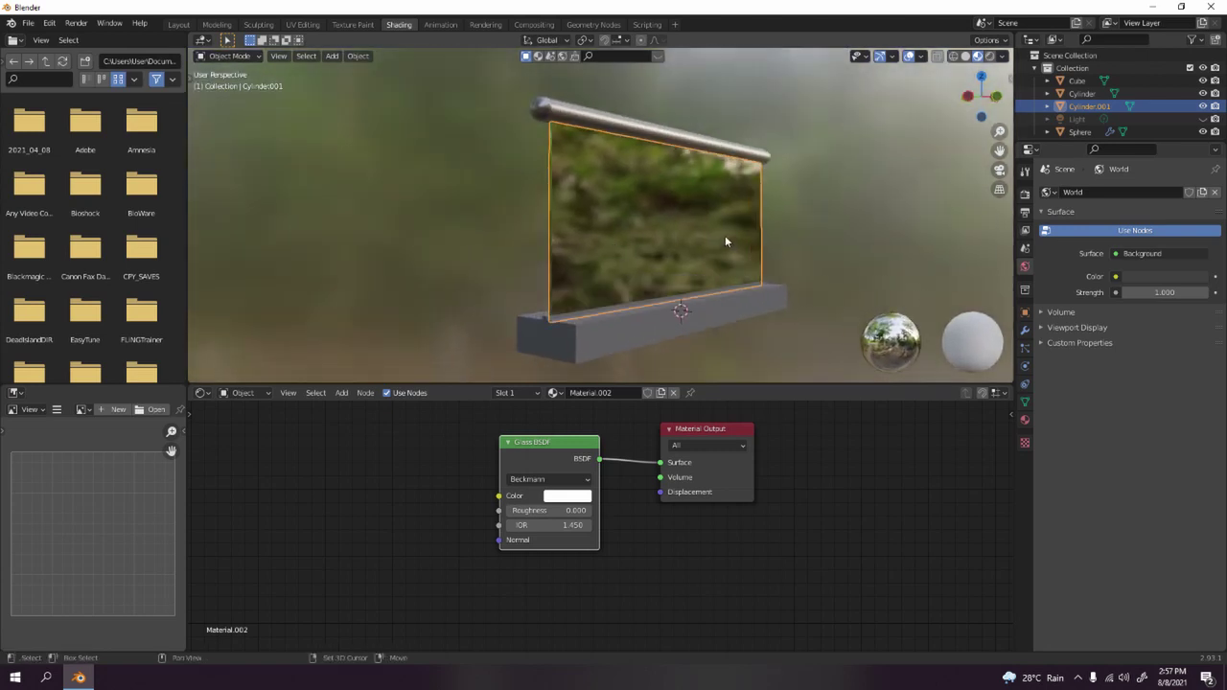
{"action": "middle_click_drag", "start_coordinate": [708, 222], "coordinate": [959, 91]}
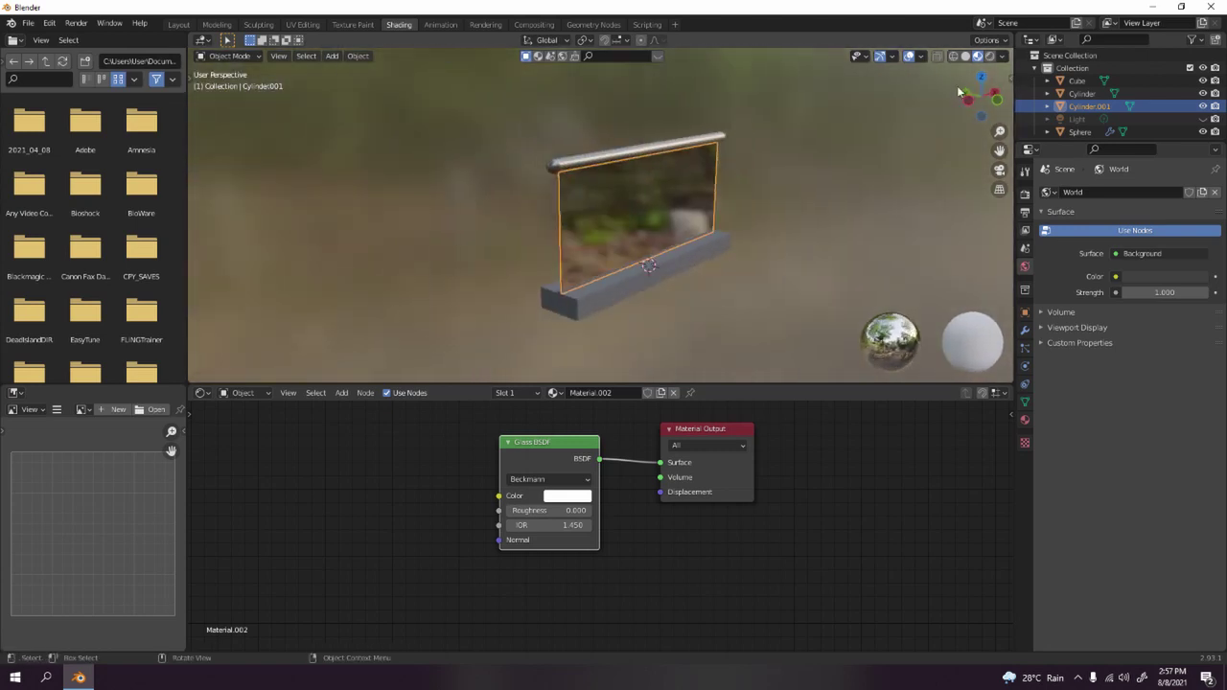
{"action": "left_click", "coordinate": [990, 55]}
{"action": "middle_click_drag", "start_coordinate": [690, 187], "coordinate": [655, 192]}
{"action": "scroll", "coordinate": [717, 187], "scroll_direction": "up", "scroll_amount": 2}
{"action": "scroll", "coordinate": [709, 186], "scroll_direction": "up", "scroll_amount": 2}
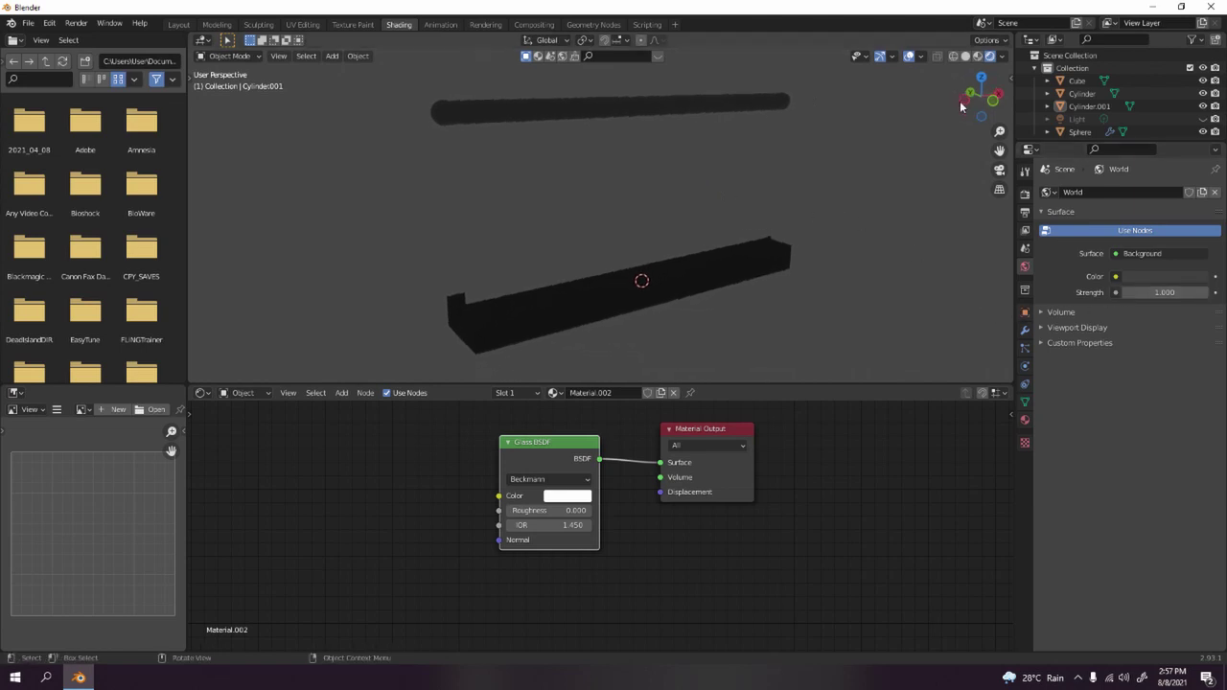
Set the render engine to Cycles with GPU Compute as the device.
{"action": "left_click", "coordinate": [1024, 212]}
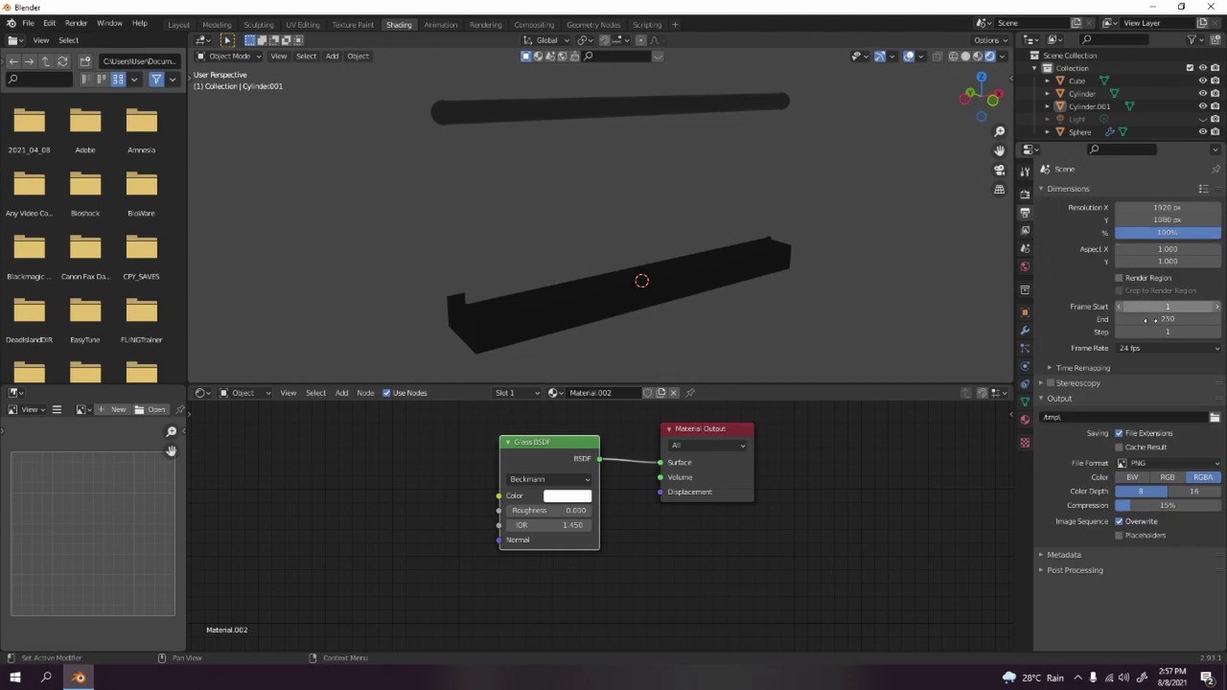
{"action": "left_click", "coordinate": [1025, 193]}
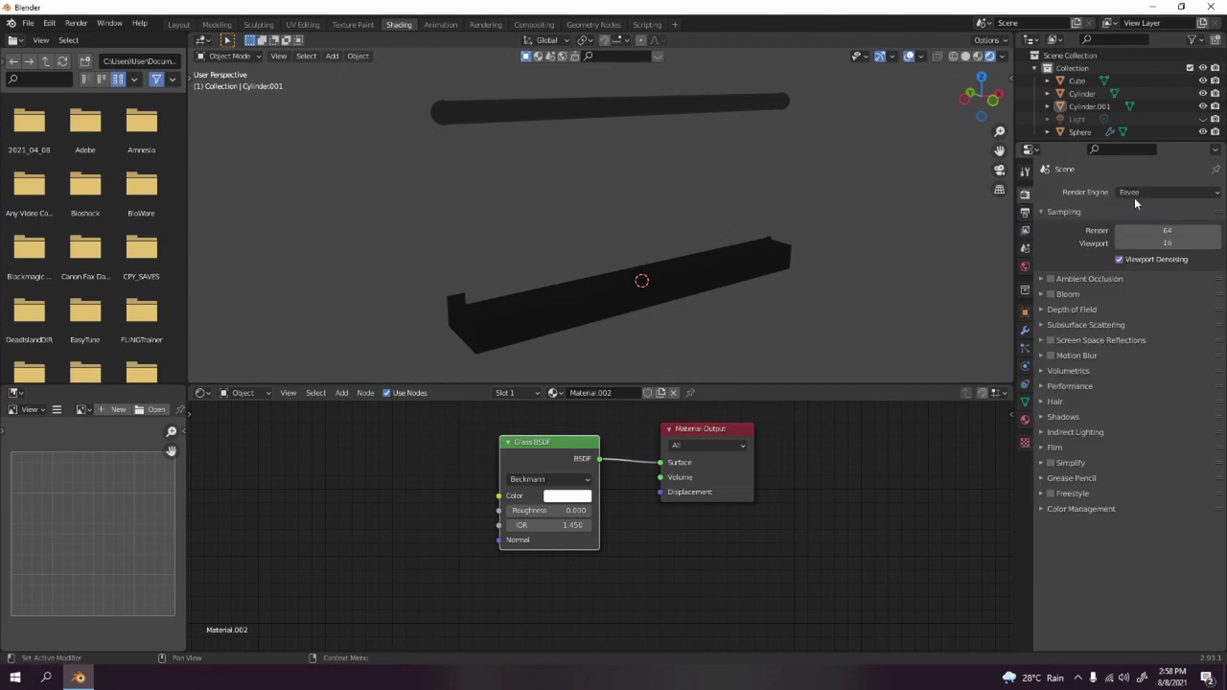
{"action": "left_click", "coordinate": [1134, 192]}
{"action": "left_click", "coordinate": [1129, 244]}
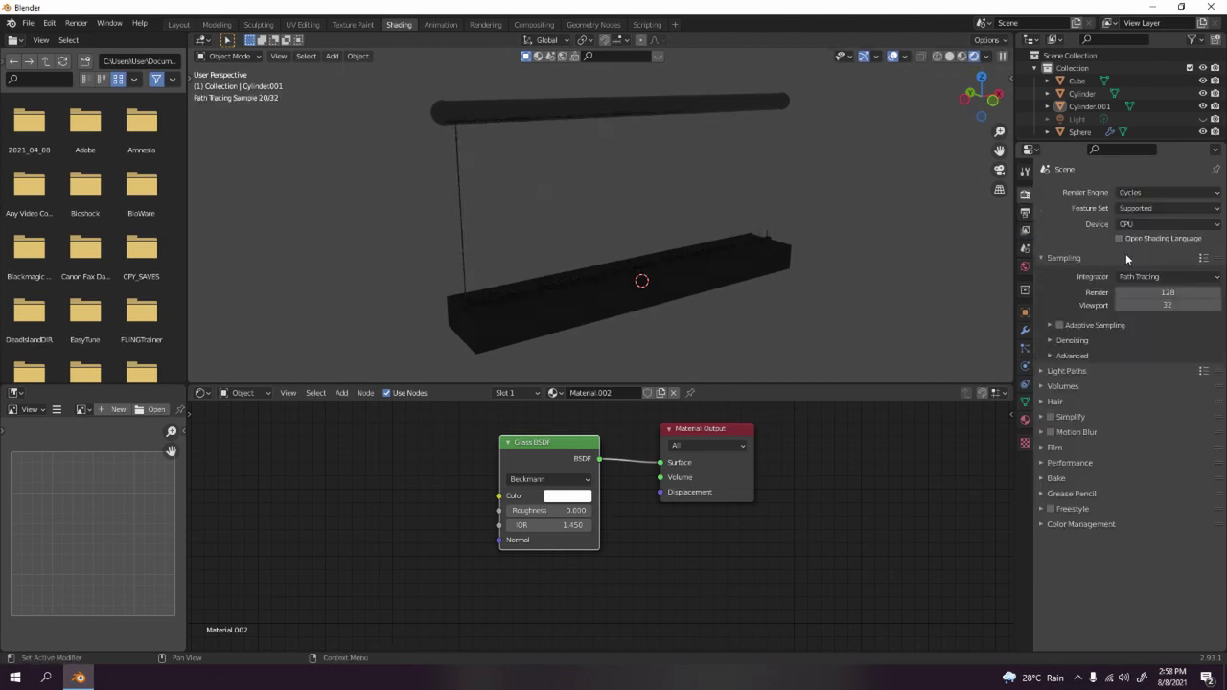
{"action": "left_click", "coordinate": [1155, 224]}
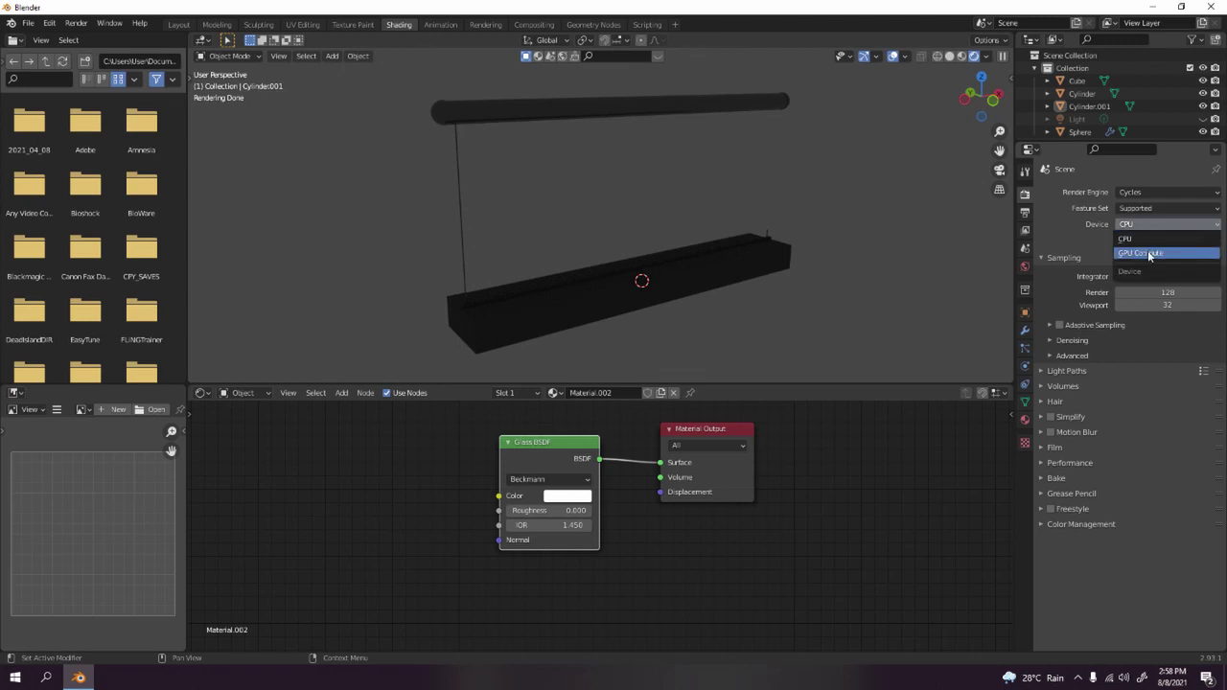
{"action": "left_click", "coordinate": [1149, 255]}
Unhide the scene light so it illuminates the railing in the rendered view.
{"action": "mouse_move", "coordinate": [857, 164]}
{"action": "middle_mouse_down"}
{"action": "mouse_move", "coordinate": [728, 255]}
{"action": "mouse_move", "coordinate": [782, 250]}
{"action": "mouse_move", "coordinate": [720, 266]}
{"action": "middle_mouse_up"}
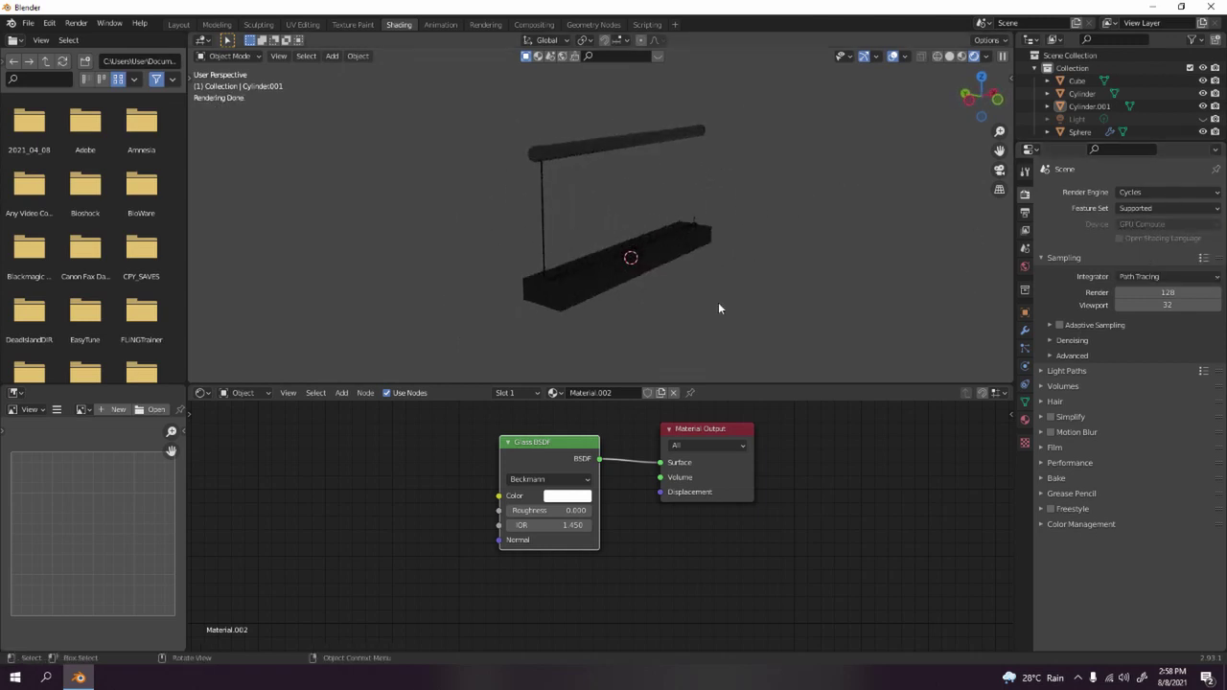
{"action": "middle_click_drag", "start_coordinate": [718, 309], "coordinate": [700, 293]}
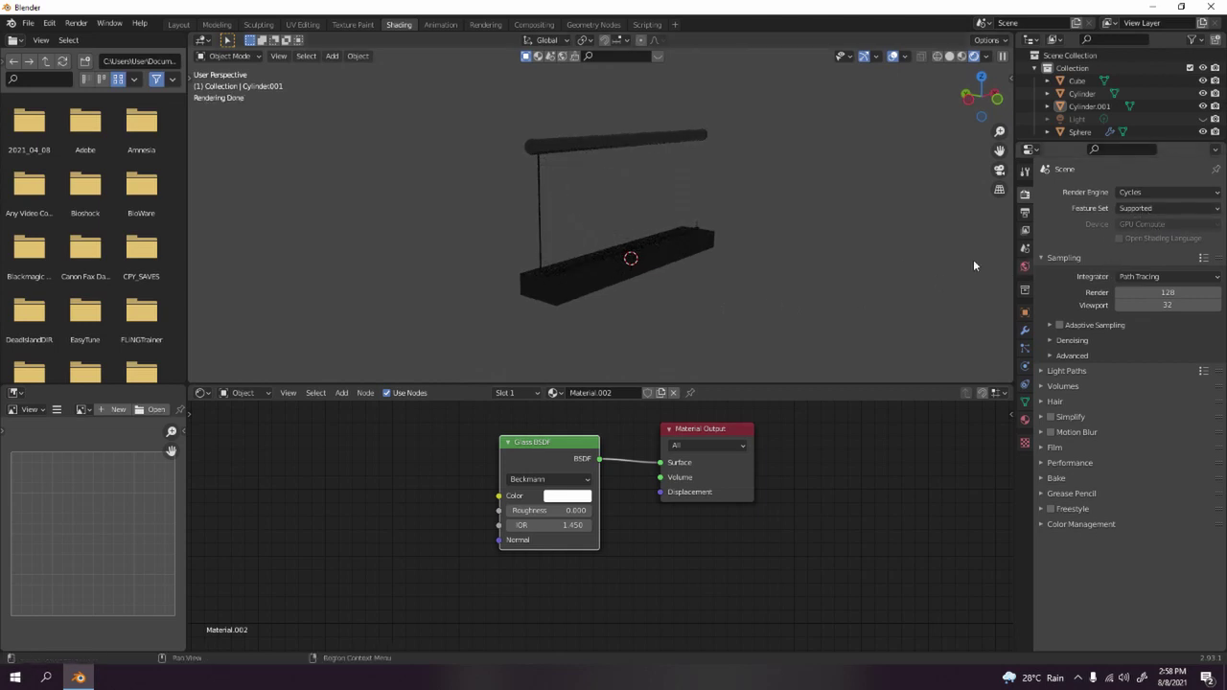
{"action": "scroll", "coordinate": [711, 219], "scroll_direction": "up", "scroll_amount": 2}
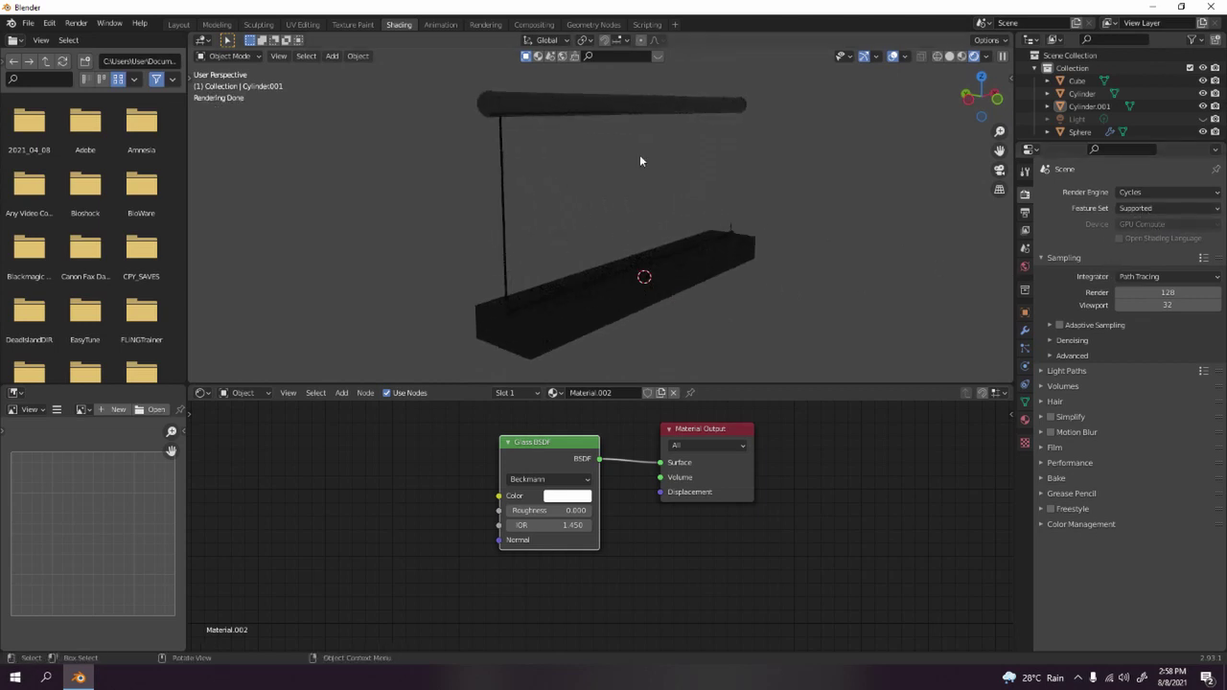
{"action": "middle_click_drag", "start_coordinate": [822, 179], "coordinate": [821, 173]}
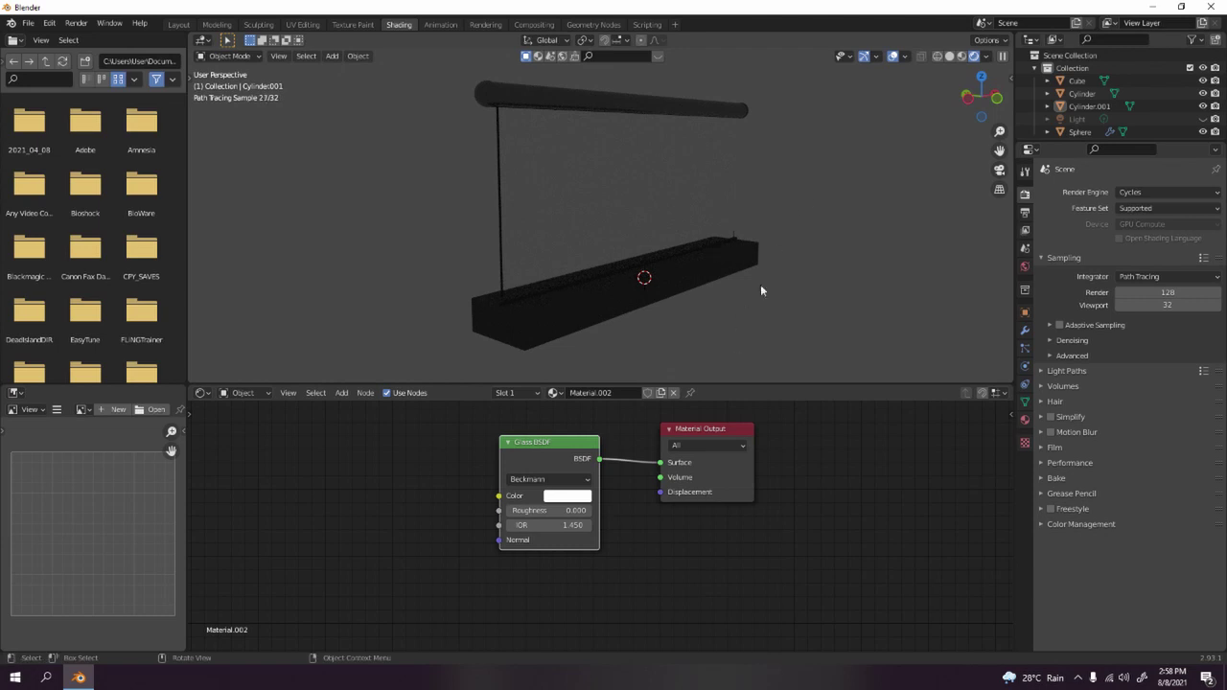
{"action": "left_click", "coordinate": [1203, 119]}
{"action": "middle_click_drag", "start_coordinate": [955, 159], "coordinate": [794, 186]}
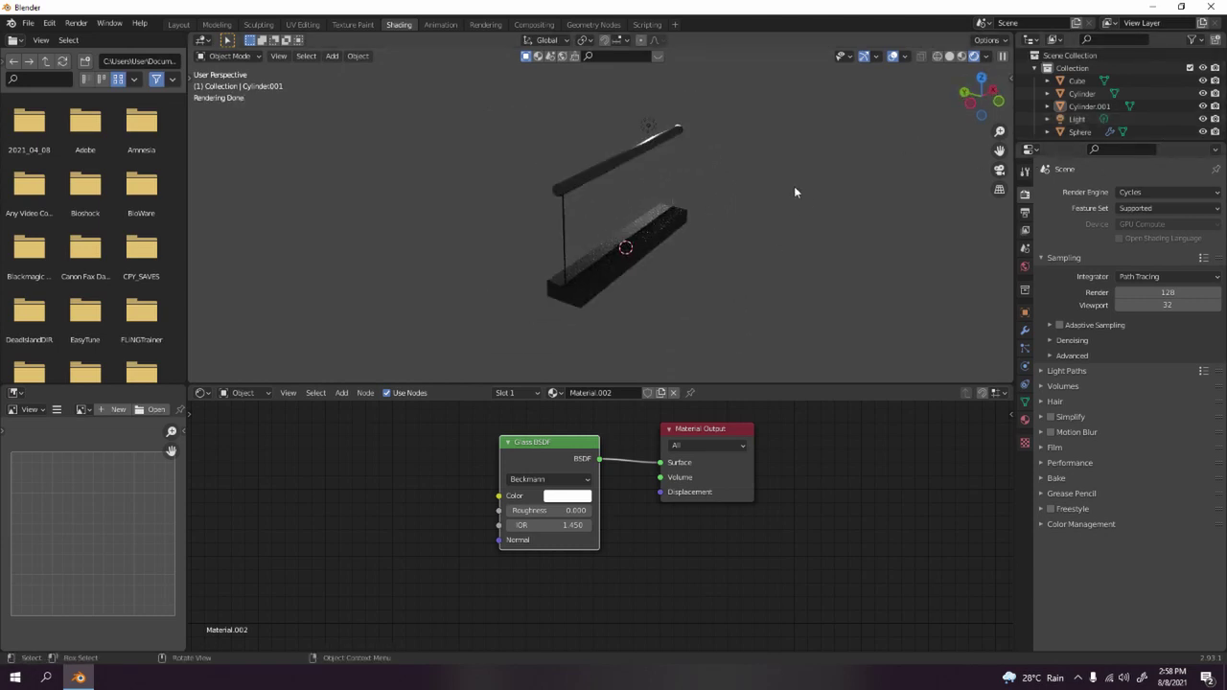
Move the light in the negative Y direction and about 2 m in the negative X direction, above the handrail.
{"action": "key", "text": "x"}
{"action": "left_click", "coordinate": [649, 125]}
{"action": "key", "text": "g"}
{"action": "key", "text": "y"}
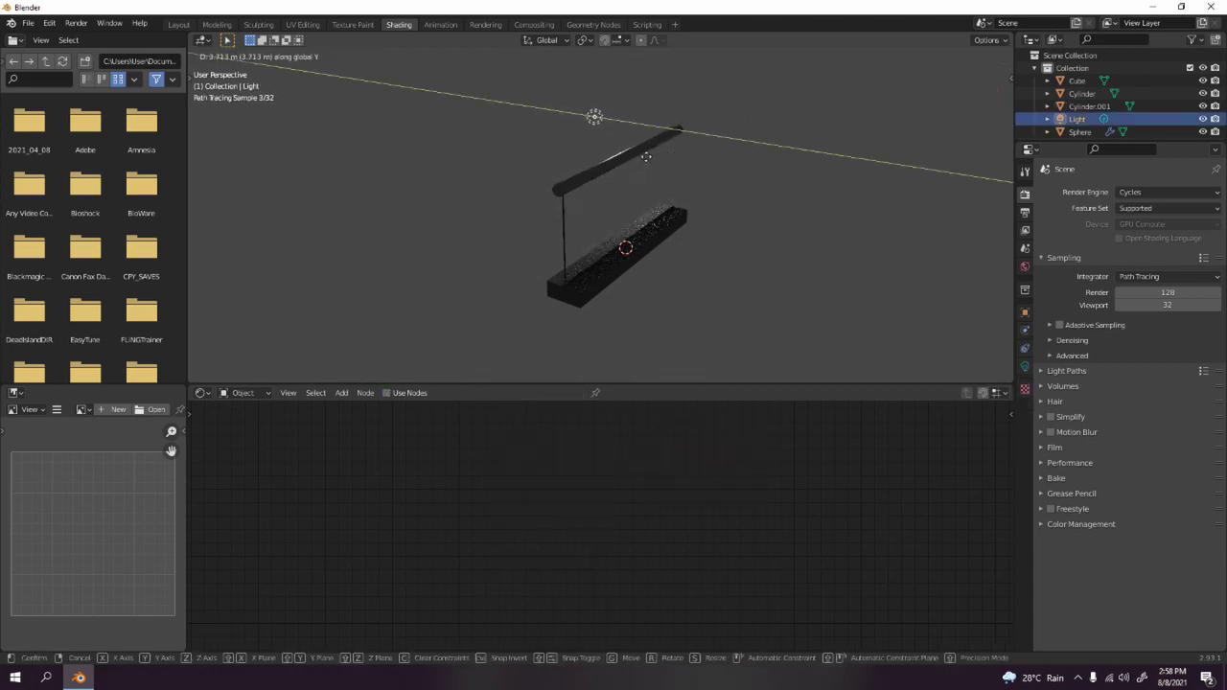
{"action": "left_click", "coordinate": [642, 152]}
{"action": "key", "text": "g"}
{"action": "key", "text": "x"}
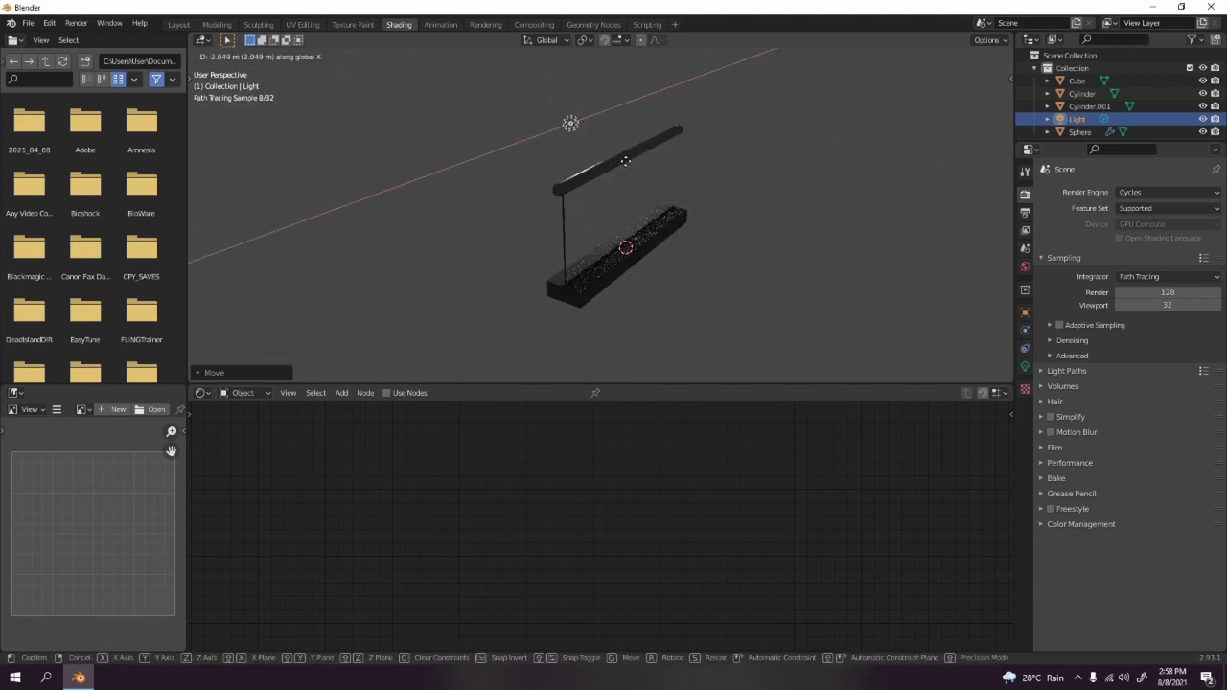
{"action": "left_click", "coordinate": [625, 161]}
Open the light's data settings, then select the glass panel and examine its rendered look.
{"action": "left_click", "coordinate": [1025, 366]}
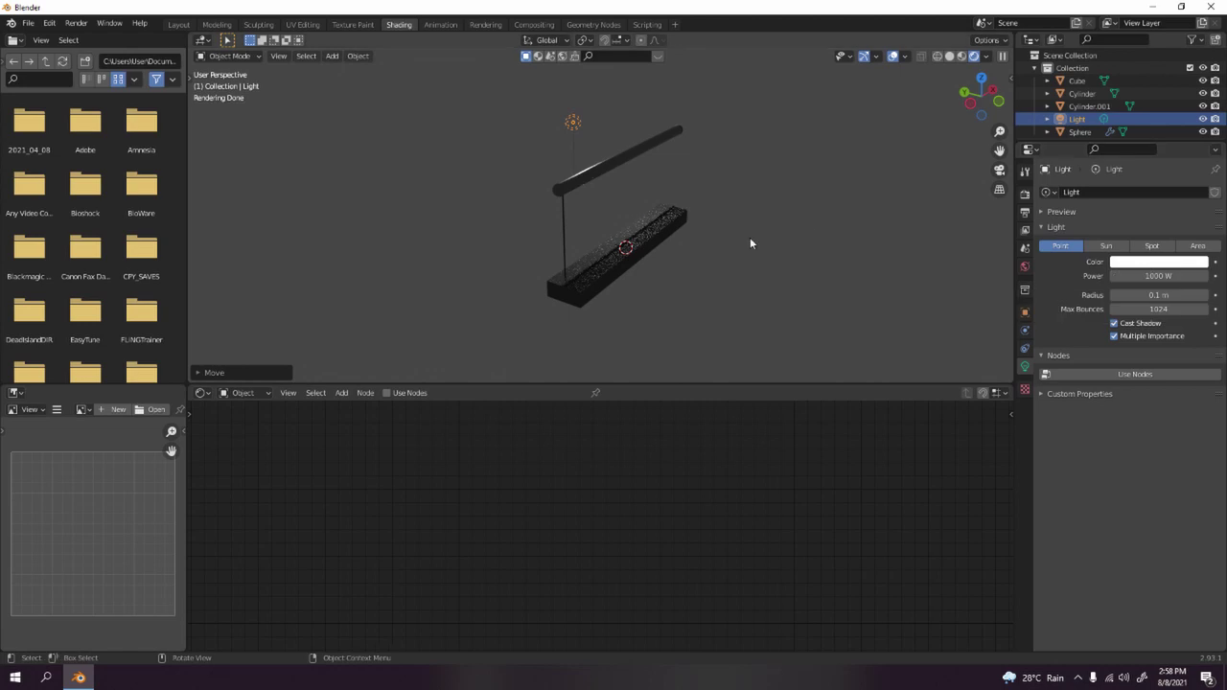
{"action": "middle_click_drag", "start_coordinate": [830, 262], "coordinate": [649, 242]}
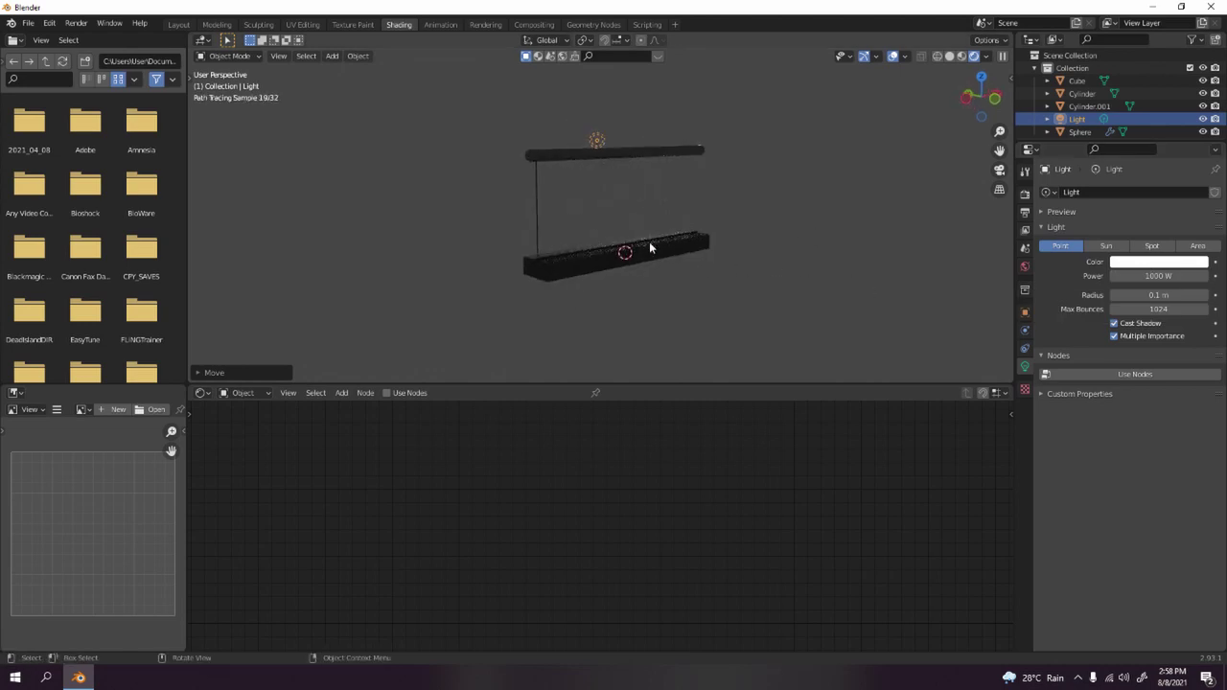
{"action": "left_click", "coordinate": [608, 219]}
{"action": "scroll", "coordinate": [698, 205], "scroll_direction": "up", "scroll_amount": 2}
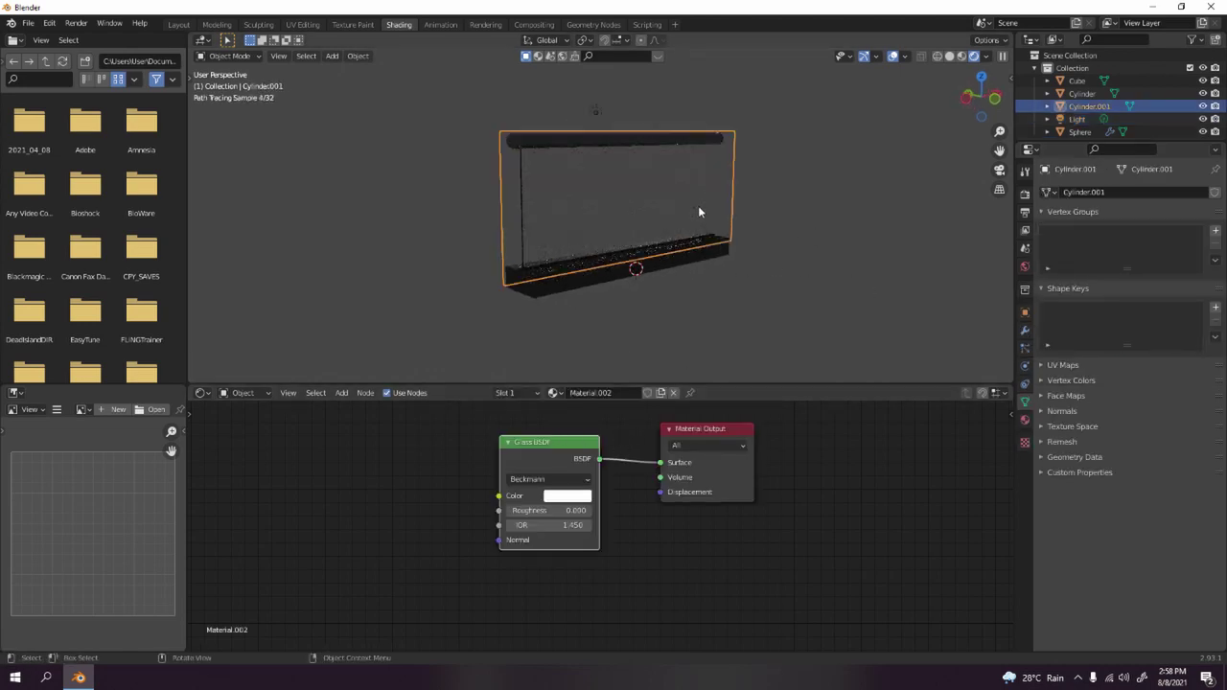
{"action": "middle_click_drag", "start_coordinate": [698, 206], "coordinate": [646, 315]}
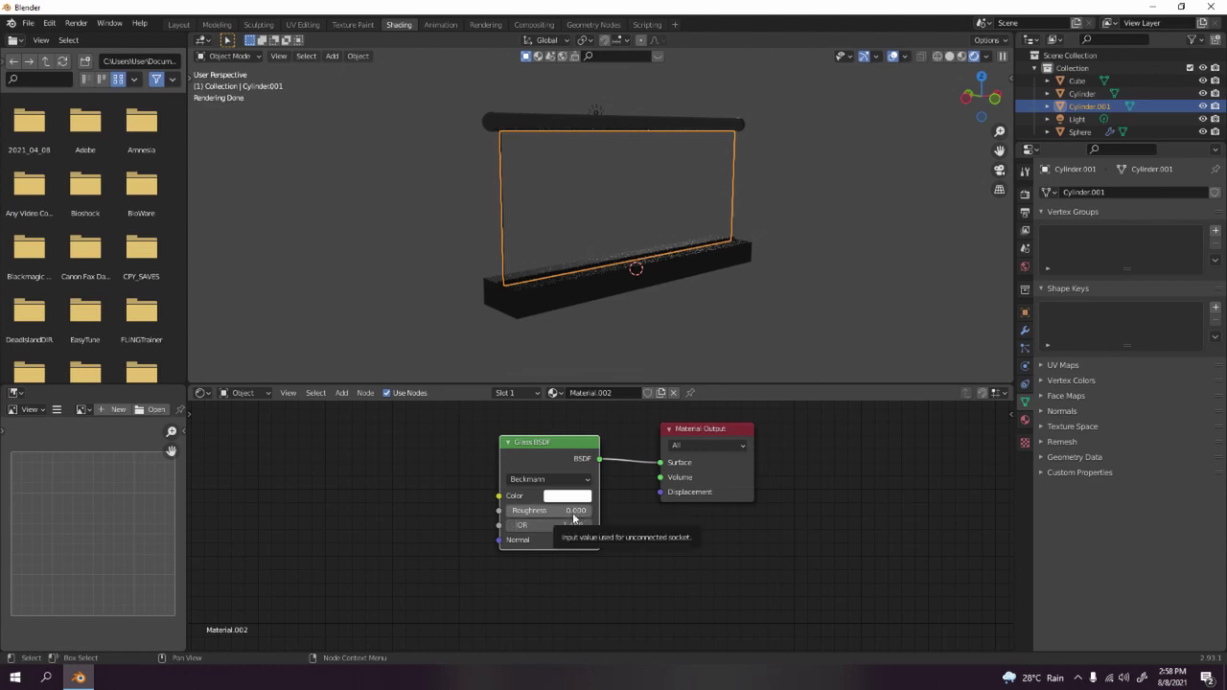
Set the Glass BSDF roughness of the glass panel's material to about 0.085.
{"action": "mouse_move", "coordinate": [574, 512]}
{"action": "left_mouse_down"}
{"action": "mouse_move", "coordinate": [607, 512]}
{"action": "mouse_move", "coordinate": [586, 512]}
{"action": "left_mouse_up"}
{"action": "mouse_move", "coordinate": [585, 307]}
{"action": "middle_mouse_down"}
{"action": "mouse_move", "coordinate": [586, 332]}
{"action": "mouse_move", "coordinate": [586, 295]}
{"action": "middle_mouse_up"}
{"action": "scroll", "coordinate": [585, 295], "scroll_direction": "up", "scroll_amount": 5}
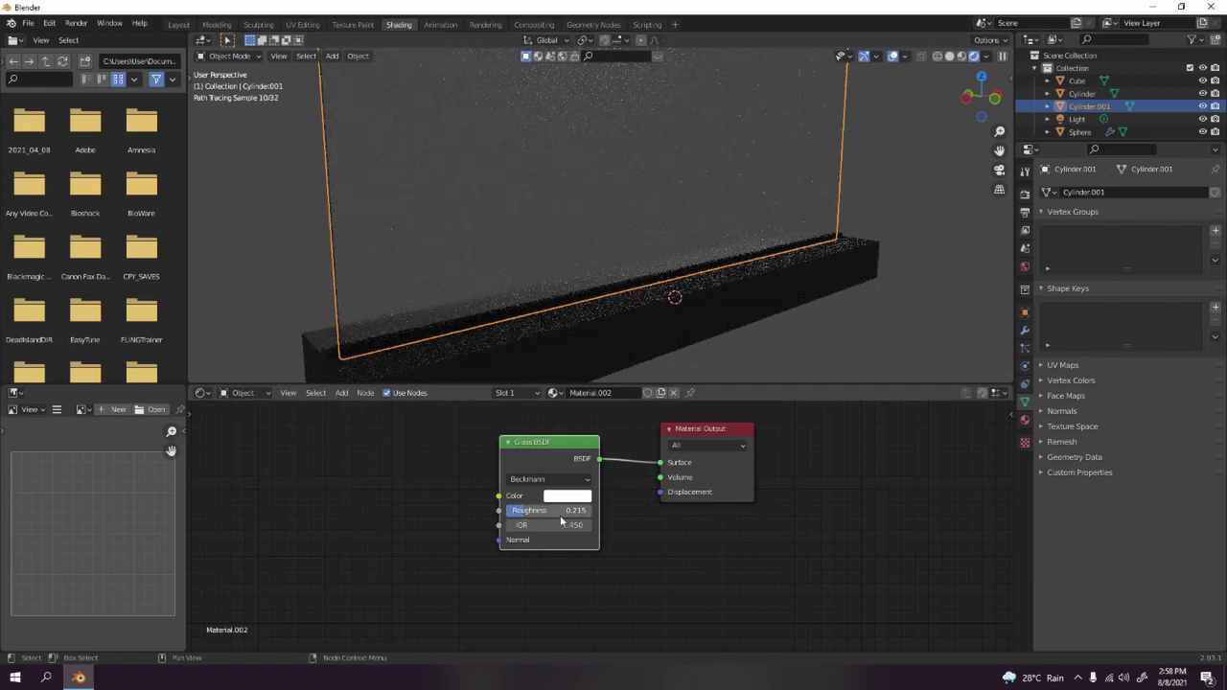
{"action": "left_click_drag", "start_coordinate": [558, 514], "coordinate": [546, 513]}
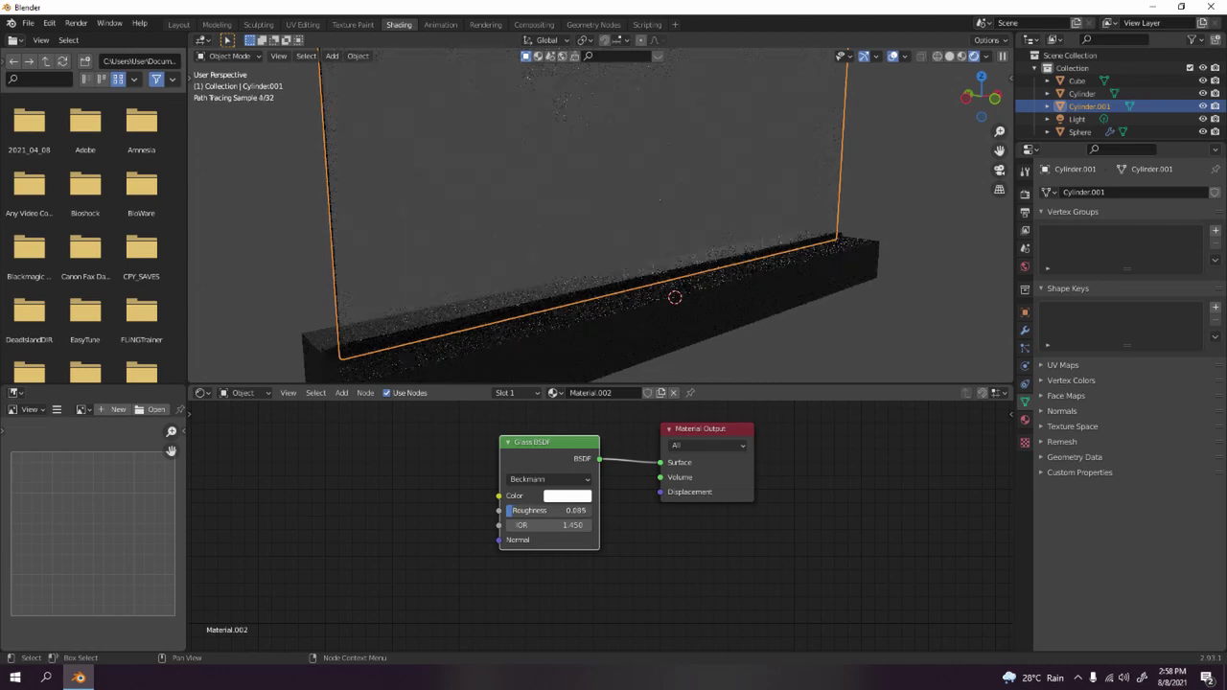
Check the base block's material, then tint the glass panel's Glass BSDF colour a very pale cyan.
{"action": "left_click", "coordinate": [830, 303]}
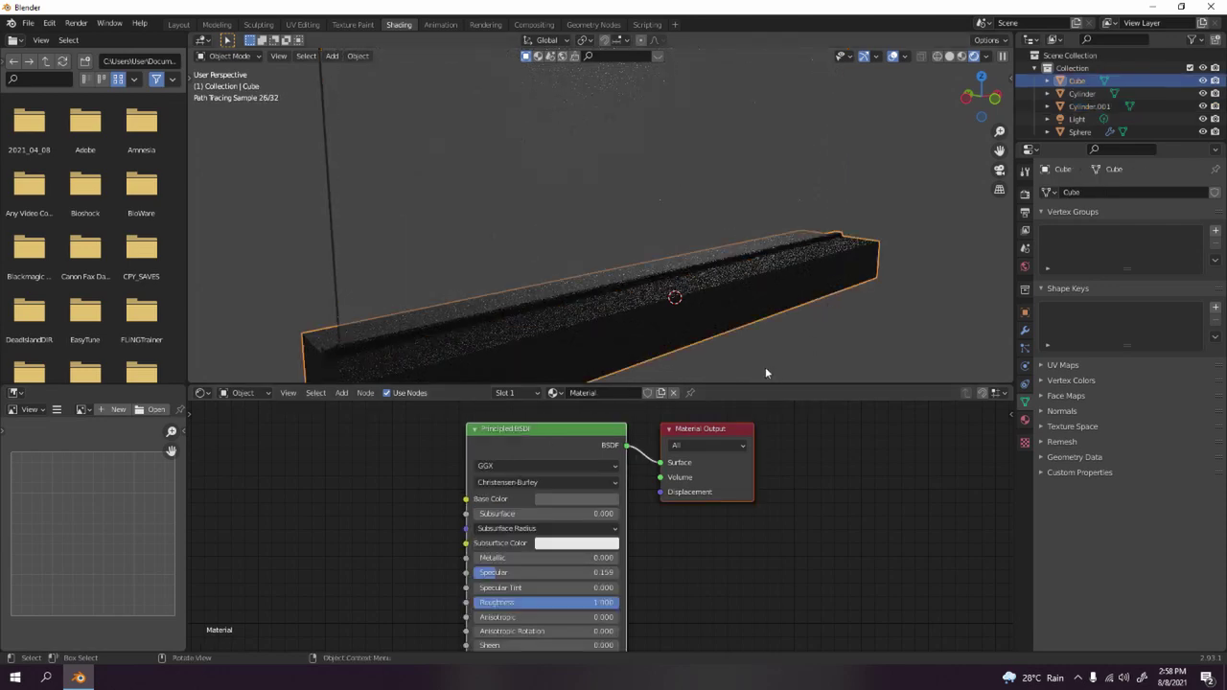
{"action": "middle_click_drag", "start_coordinate": [765, 372], "coordinate": [754, 273]}
{"action": "left_click", "coordinate": [584, 218]}
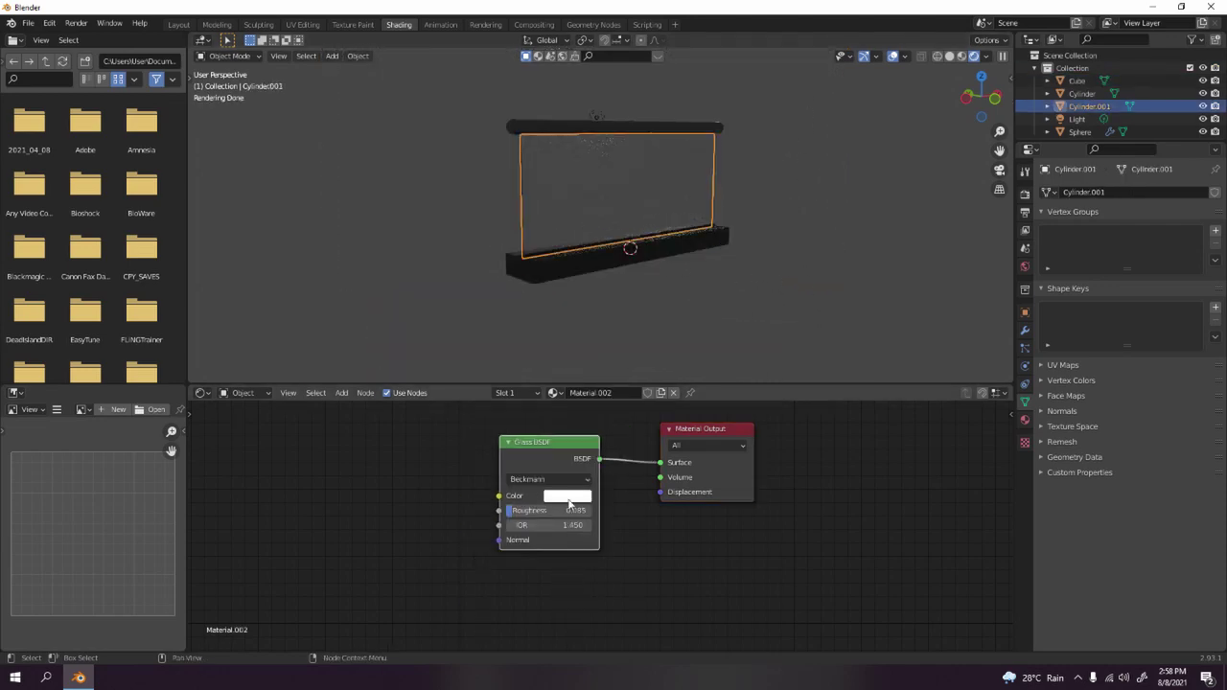
{"action": "left_click", "coordinate": [569, 496]}
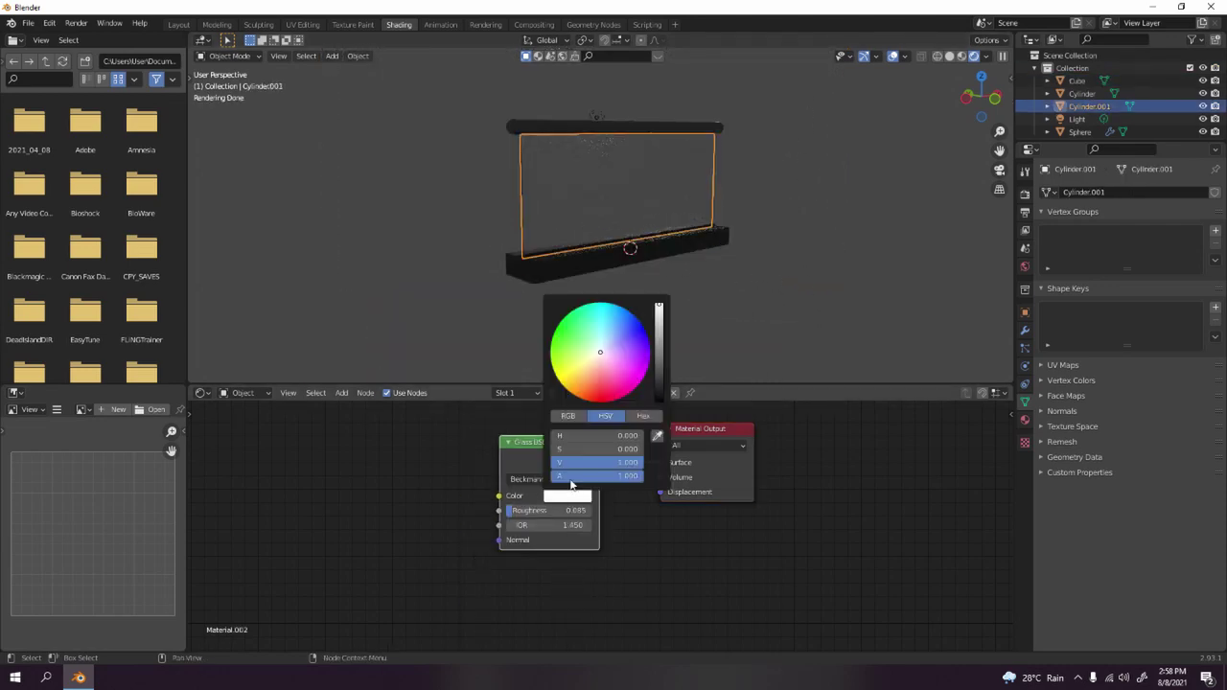
{"action": "left_click", "coordinate": [602, 351]}
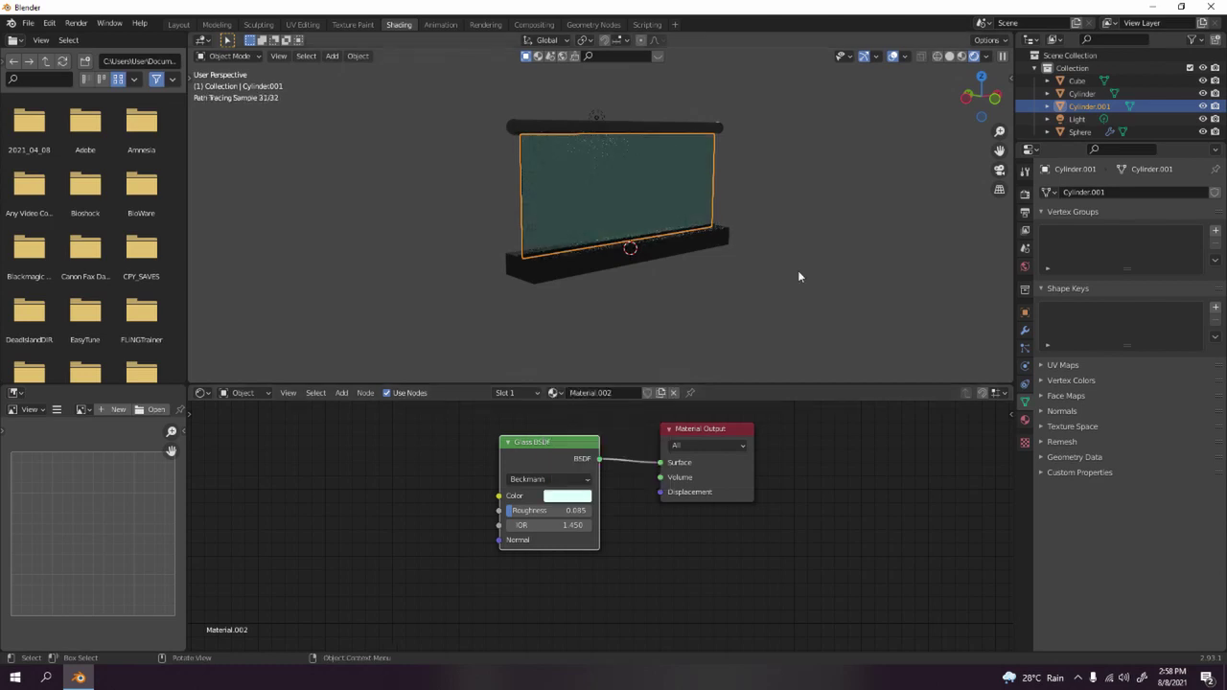
{"action": "middle_click_drag", "start_coordinate": [785, 271], "coordinate": [665, 356]}
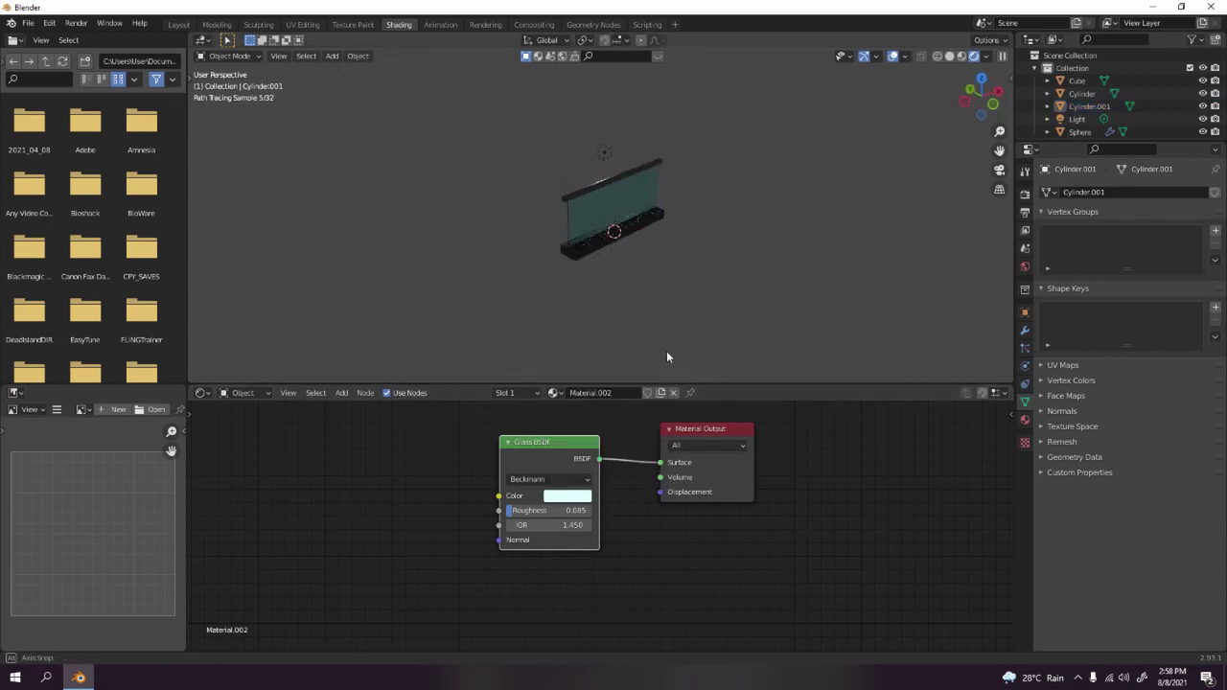
Switch to the Layout workspace and show the railing with rendered viewport shading.
{"action": "left_click", "coordinate": [178, 25]}
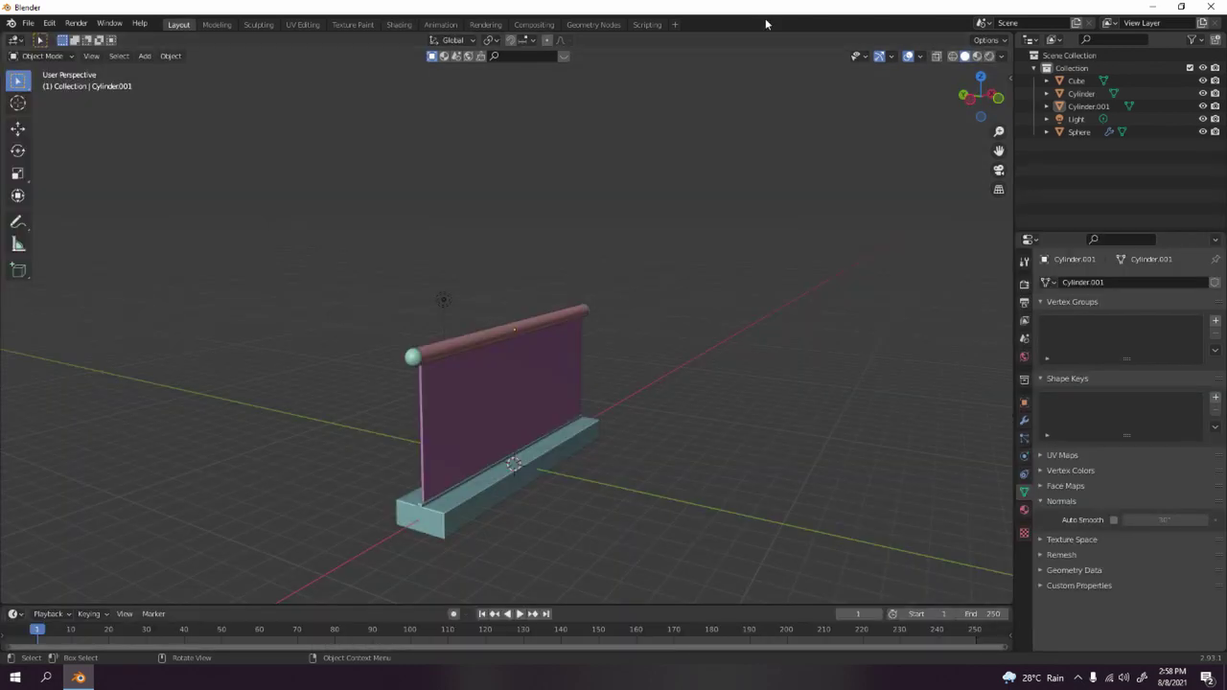
{"action": "left_click", "coordinate": [990, 56]}
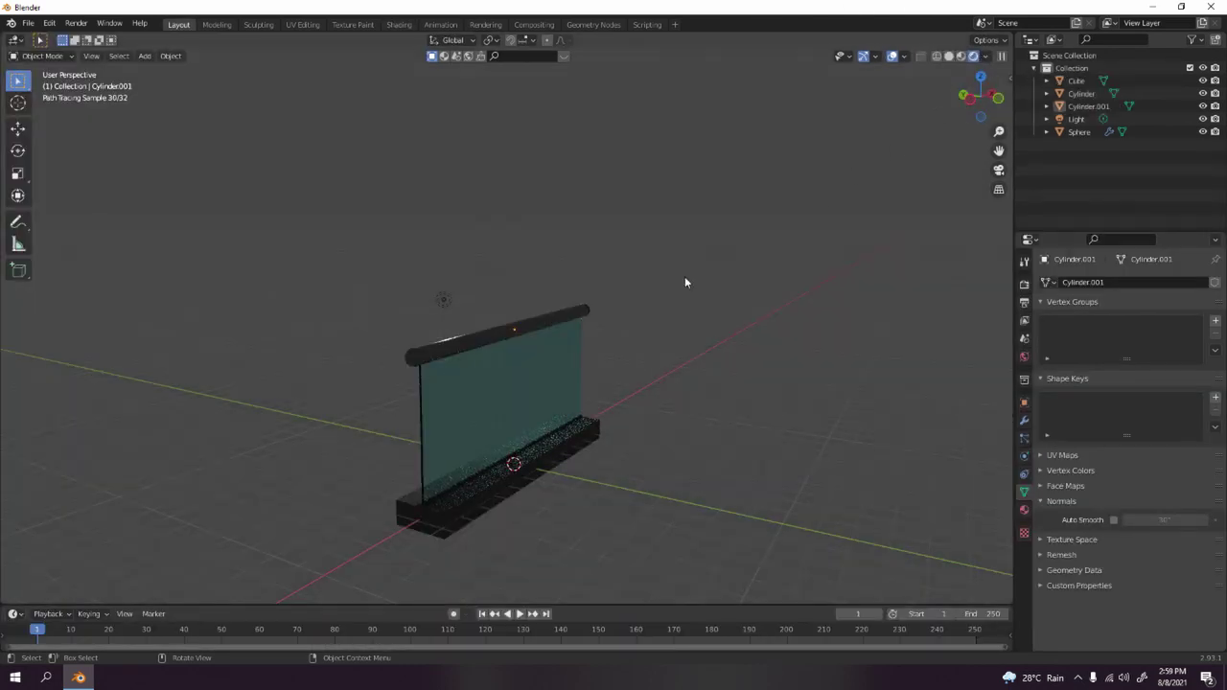
{"action": "scroll", "coordinate": [703, 298], "scroll_direction": "up", "scroll_amount": 2}
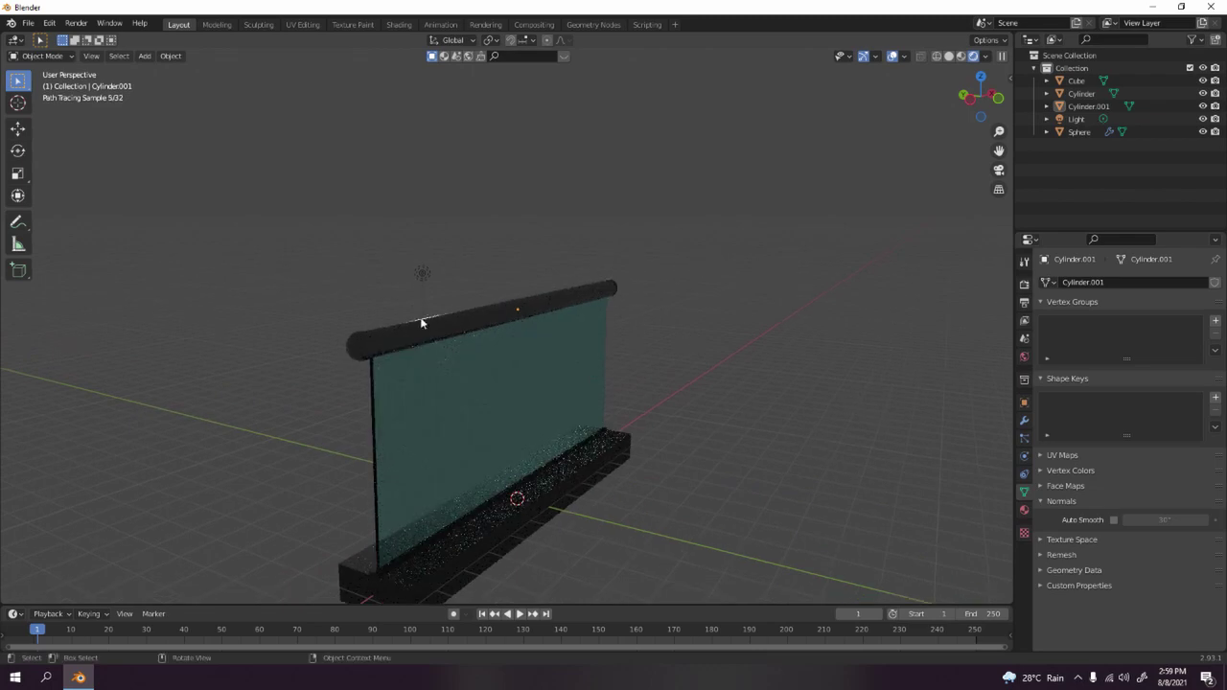
Move the point light above the handrail along the global Y axis in the positive direction, away from the railing.
{"action": "left_click", "coordinate": [420, 271]}
{"action": "key", "text": "x"}
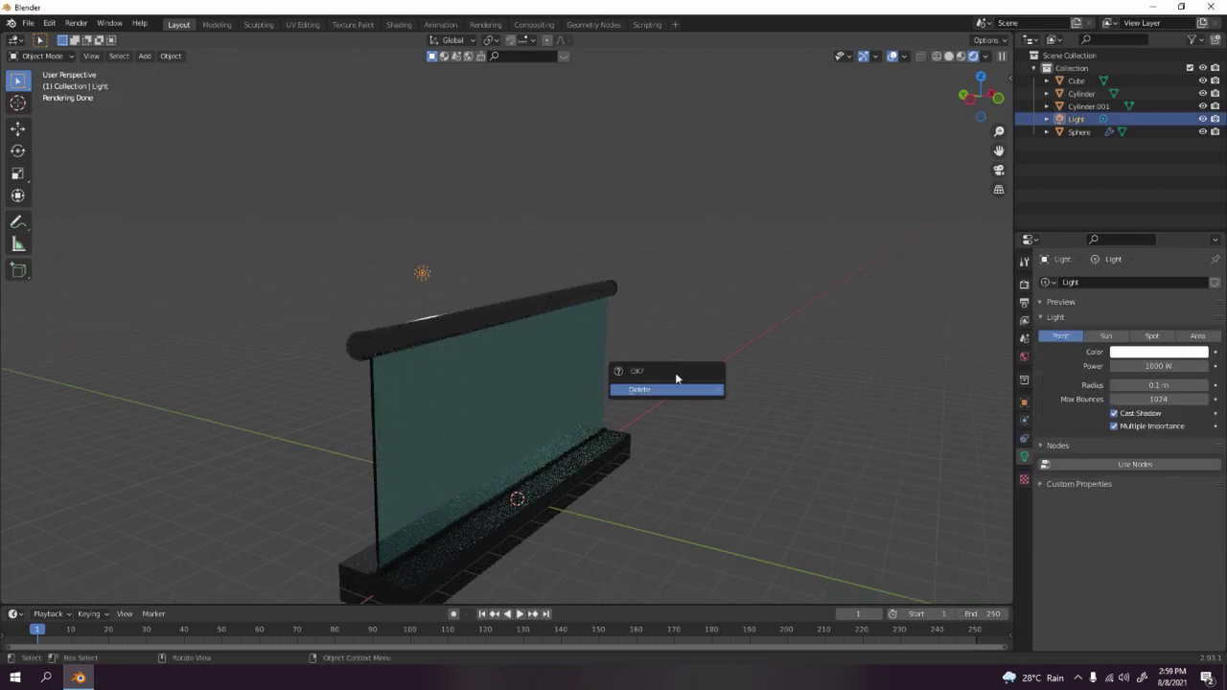
{"action": "key", "text": "g"}
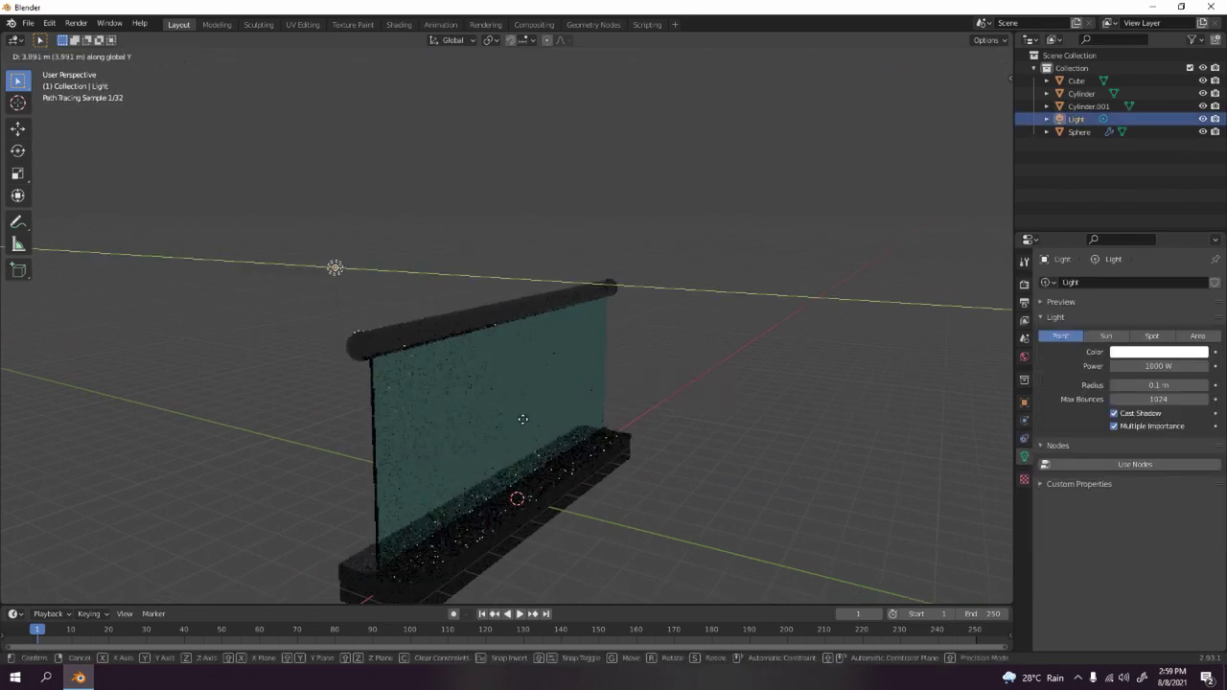
{"action": "left_click", "coordinate": [495, 413]}
Duplicate the point light and place the copy about 16 m away in the negative Y direction, on the railing's other side.
{"action": "key", "text": "shift+d"}
{"action": "left_click", "coordinate": [602, 430]}
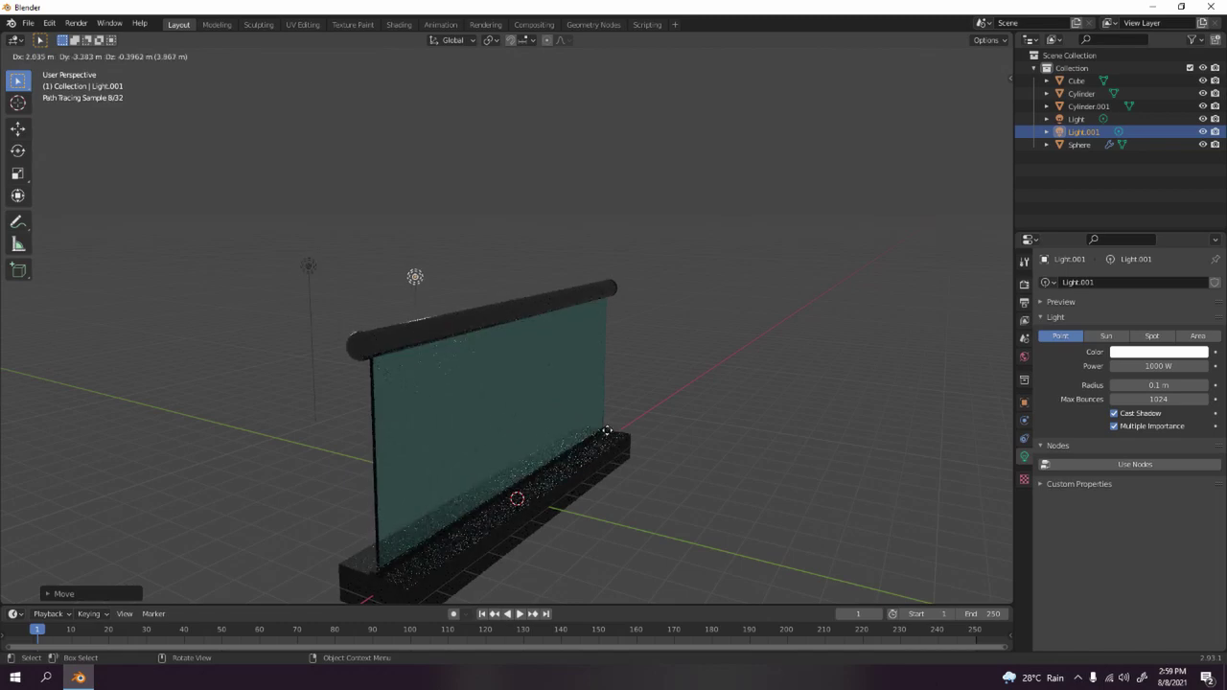
{"action": "key", "text": "y"}
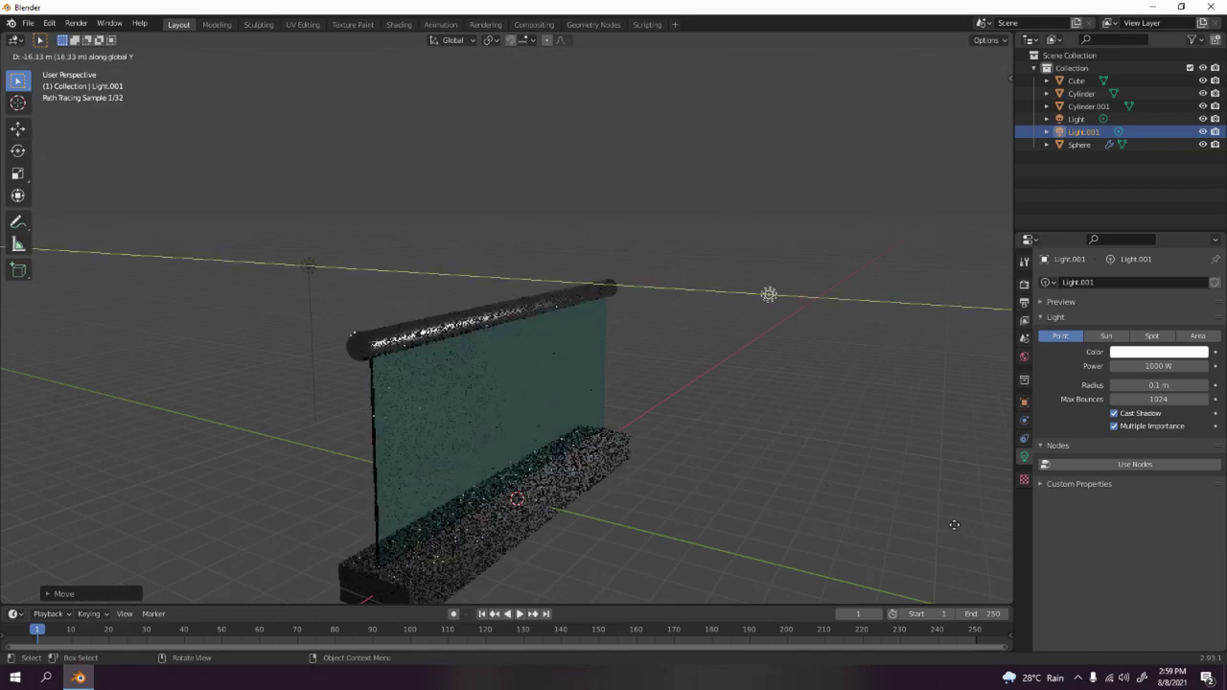
{"action": "left_click", "coordinate": [954, 524]}
{"action": "middle_click_drag", "start_coordinate": [707, 384], "coordinate": [676, 342]}
{"action": "scroll", "coordinate": [725, 328], "scroll_direction": "down", "scroll_amount": 1}
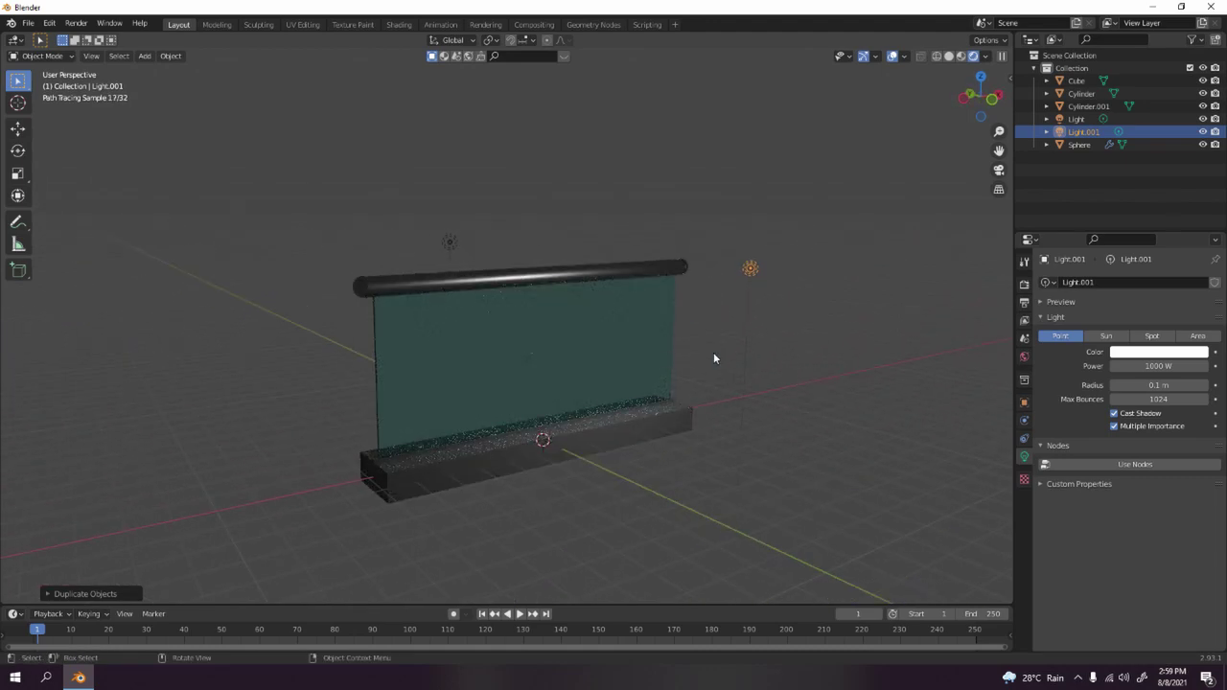
Brighten the world background colour to a medium light grey.
{"action": "left_click", "coordinate": [1024, 357]}
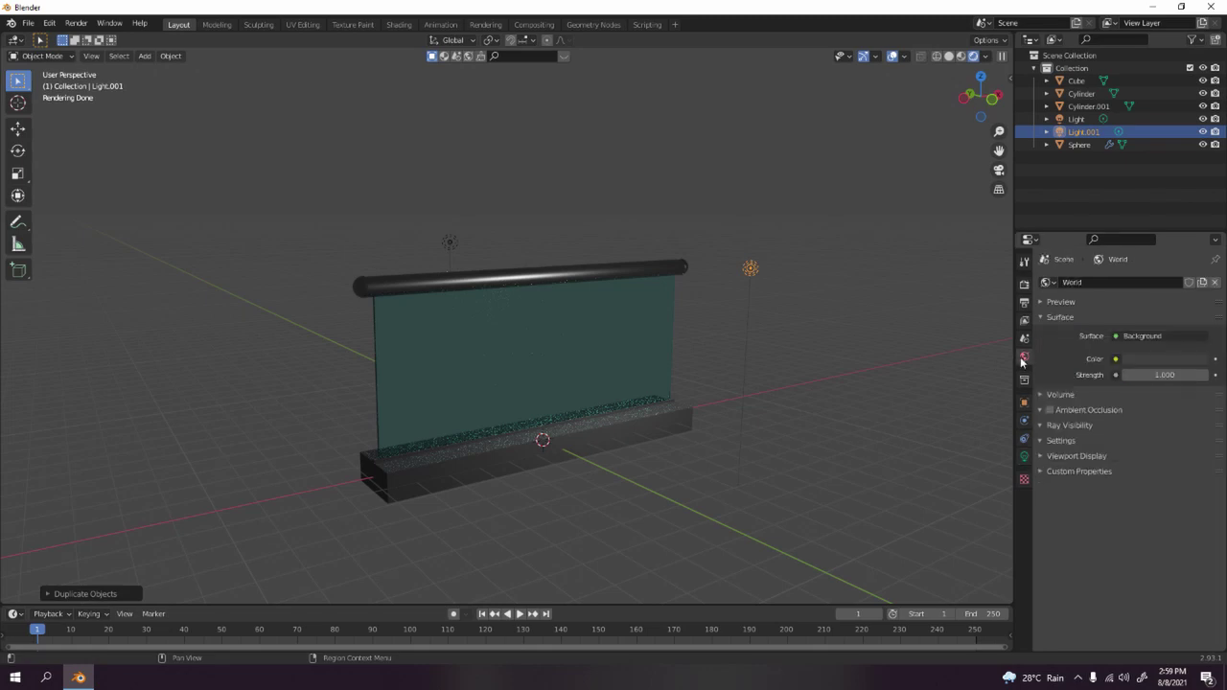
{"action": "left_click", "coordinate": [1156, 360]}
{"action": "left_click_drag", "start_coordinate": [1195, 243], "coordinate": [1196, 187]}
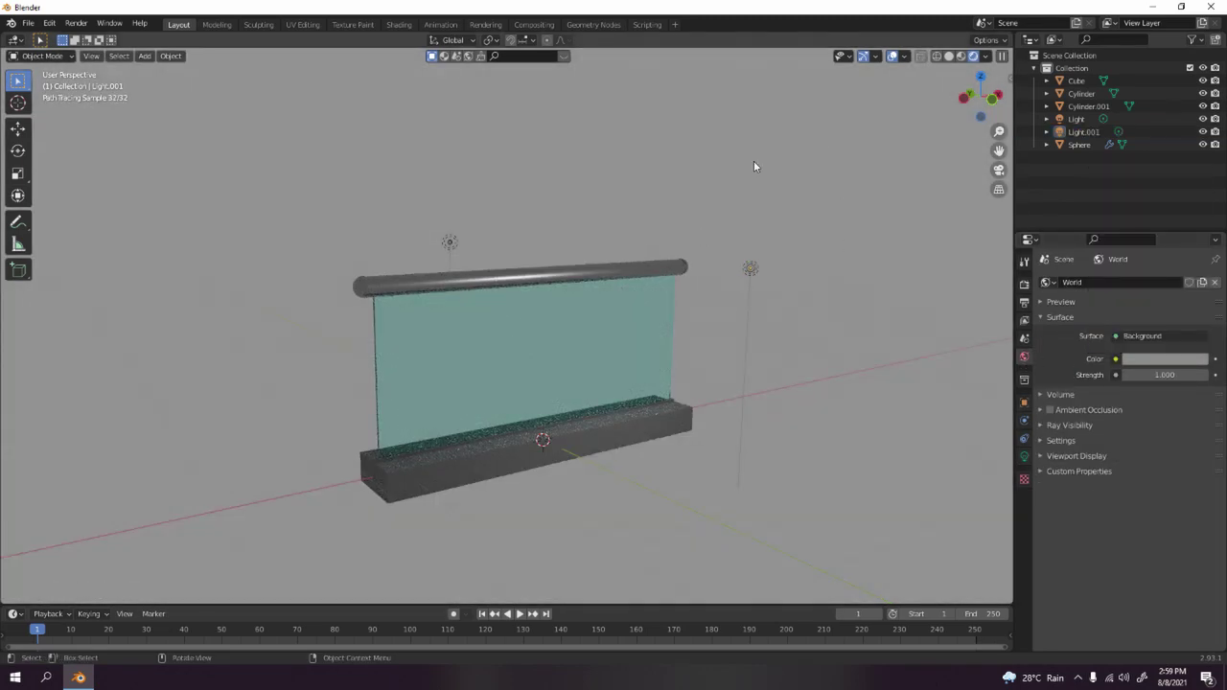
Examine the rendered railing from both sides and ends, checking the reflections on the glass and handrail.
{"action": "left_click_drag", "start_coordinate": [979, 89], "coordinate": [814, 270]}
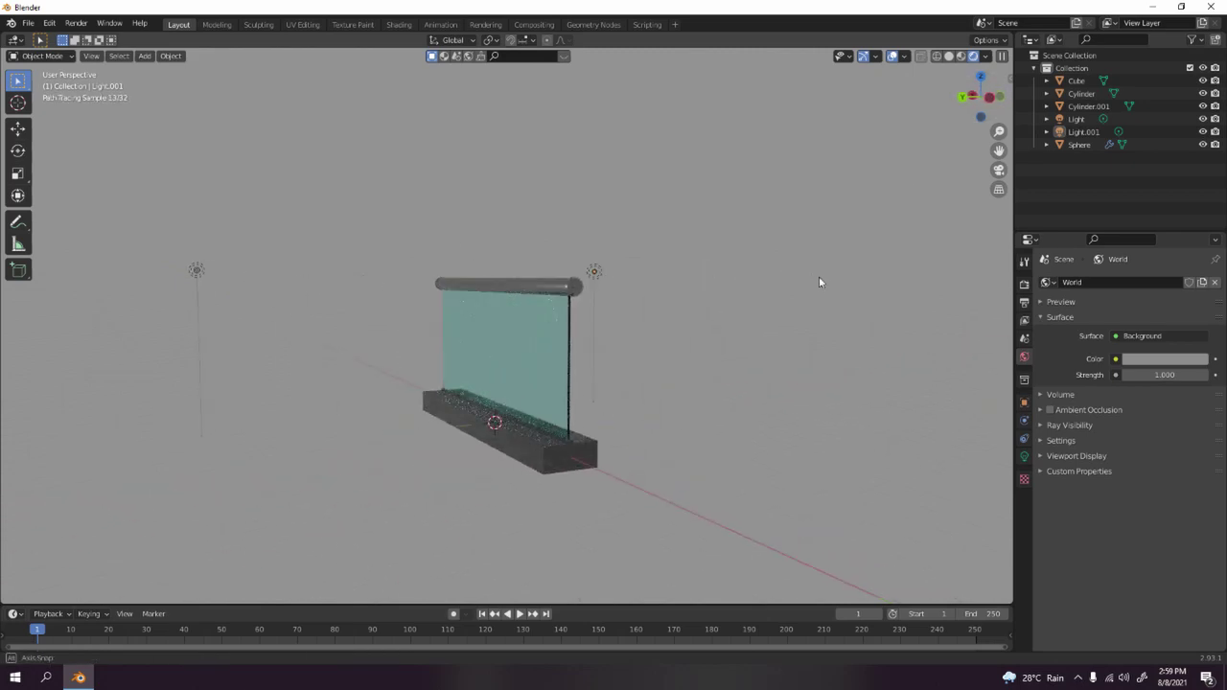
{"action": "middle_click_drag", "start_coordinate": [819, 279], "coordinate": [716, 293]}
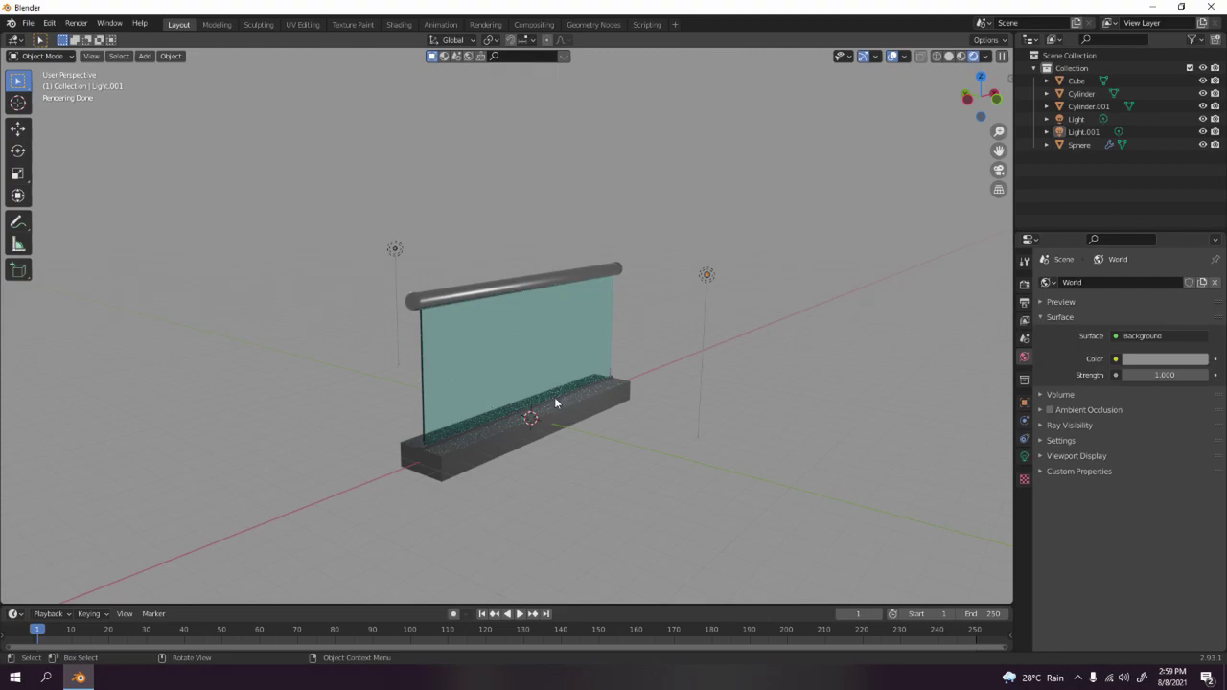
{"action": "middle_click_drag", "start_coordinate": [554, 397], "coordinate": [542, 363]}
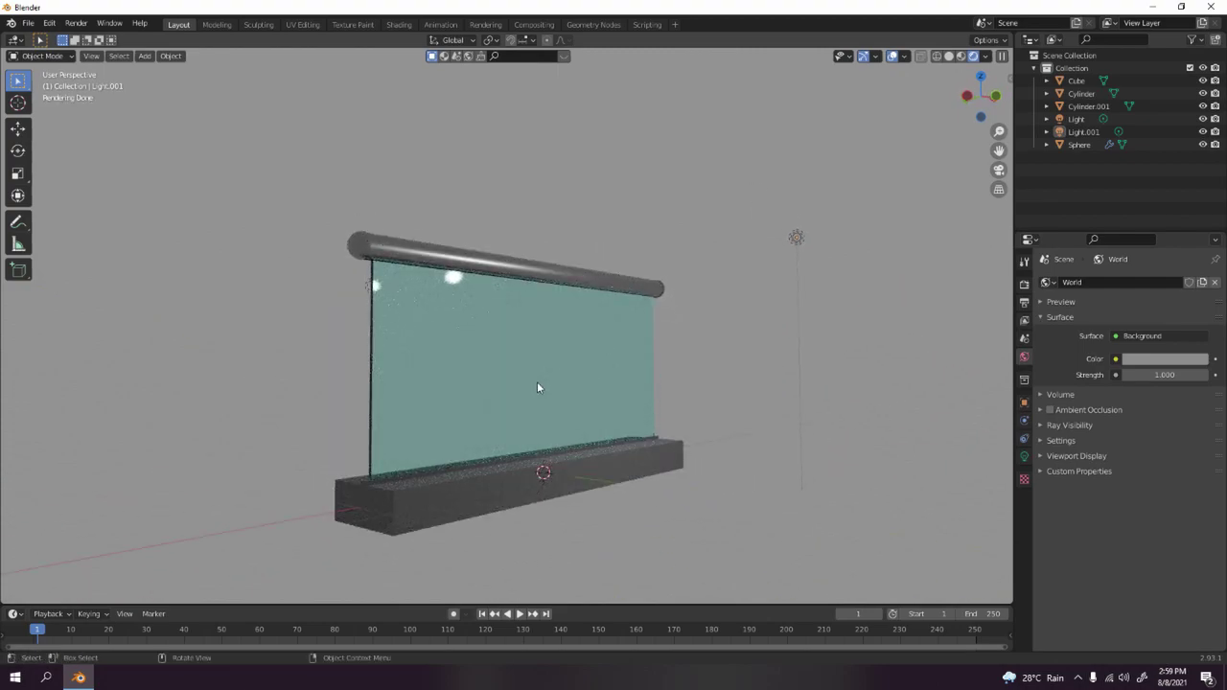
{"action": "scroll", "coordinate": [537, 387], "scroll_direction": "down", "scroll_amount": 3}
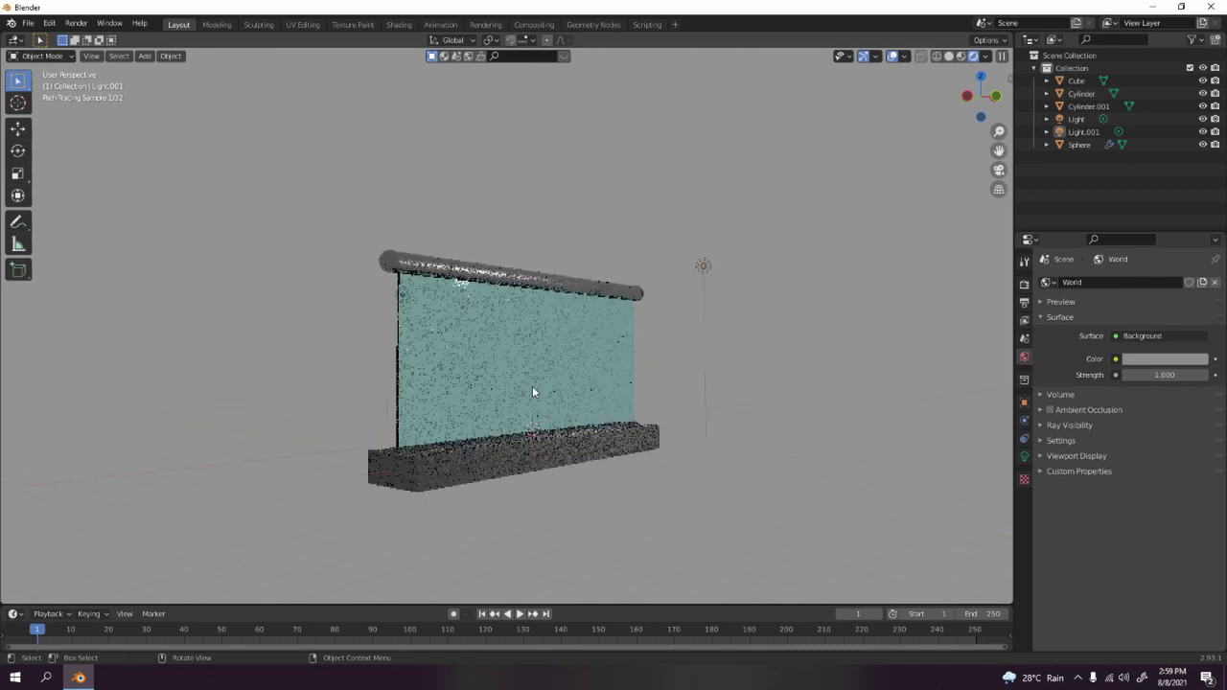
{"action": "mouse_move", "coordinate": [534, 392]}
{"action": "middle_mouse_down"}
{"action": "mouse_move", "coordinate": [548, 421]}
{"action": "mouse_move", "coordinate": [333, 403]}
{"action": "mouse_move", "coordinate": [391, 403]}
{"action": "mouse_move", "coordinate": [556, 451]}
{"action": "mouse_move", "coordinate": [547, 431]}
{"action": "mouse_move", "coordinate": [487, 454]}
{"action": "middle_mouse_up"}
{"action": "scroll", "coordinate": [488, 453], "scroll_direction": "up", "scroll_amount": 2}
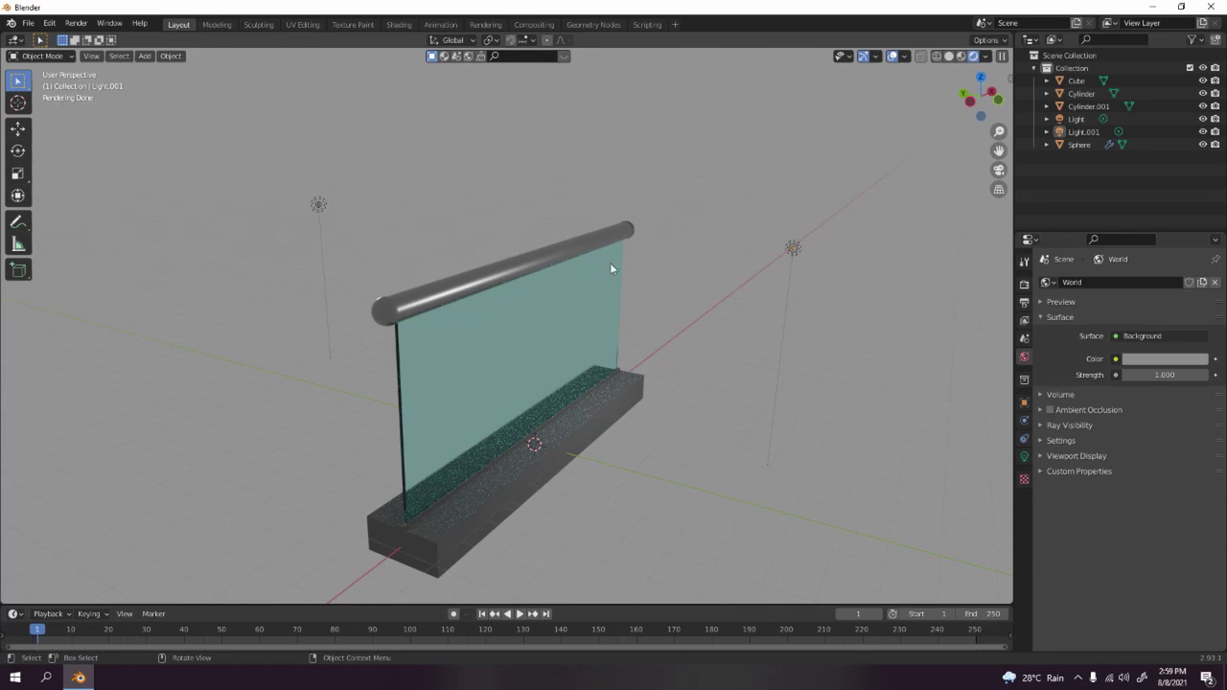
{"action": "mouse_move", "coordinate": [471, 399]}
{"action": "middle_mouse_down"}
{"action": "mouse_move", "coordinate": [306, 381]}
{"action": "mouse_move", "coordinate": [383, 391]}
{"action": "mouse_move", "coordinate": [356, 372]}
{"action": "middle_mouse_up"}
{"action": "middle_click_drag", "start_coordinate": [716, 311], "coordinate": [608, 323]}
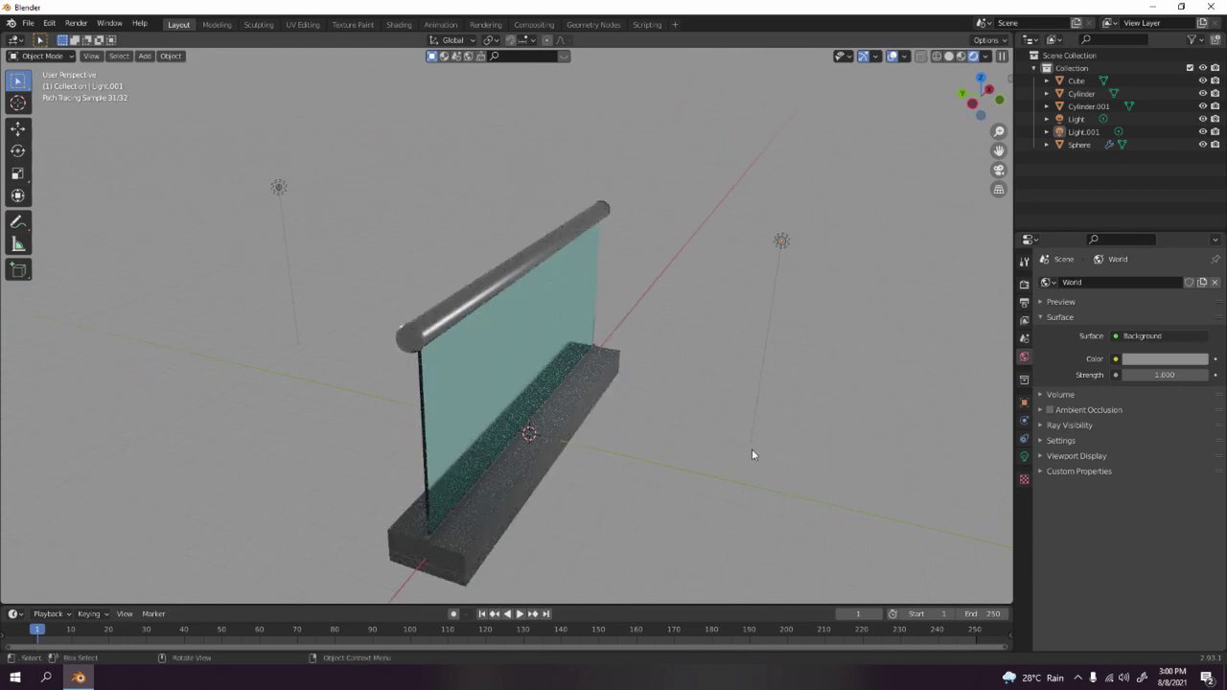
Look through the light, output, world and view layer settings, ending on the Cycles render settings.
{"action": "left_click", "coordinate": [1023, 458]}
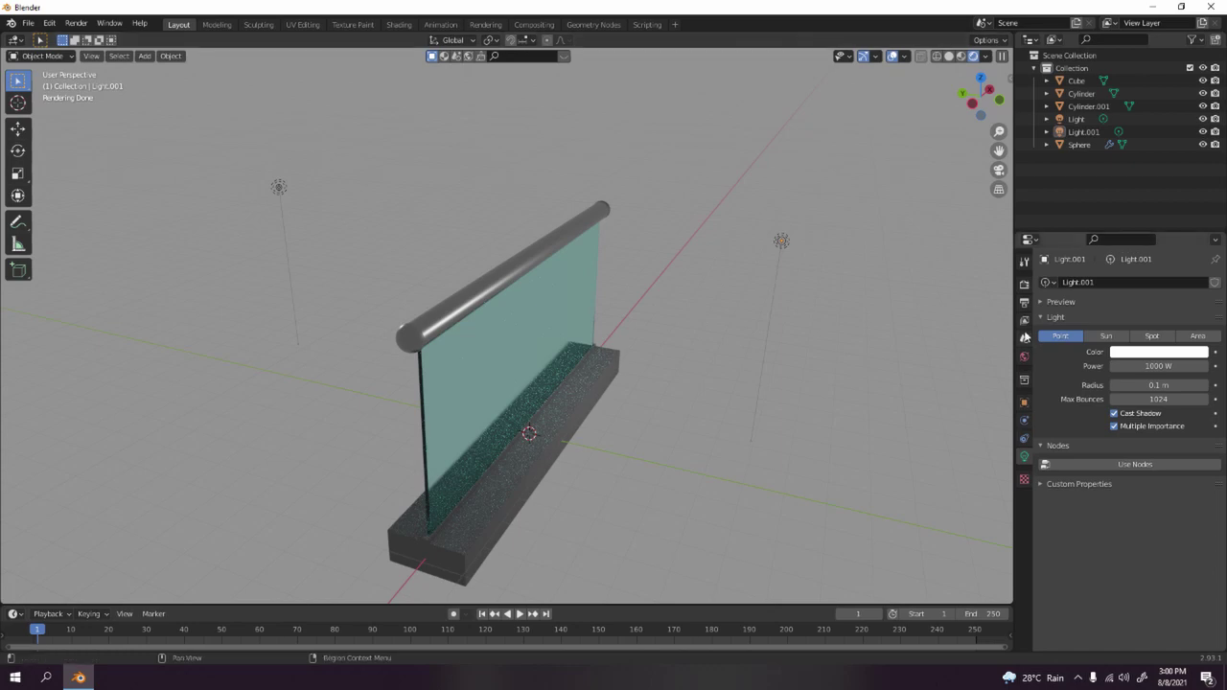
{"action": "left_click", "coordinate": [1025, 322]}
{"action": "left_click", "coordinate": [1025, 304]}
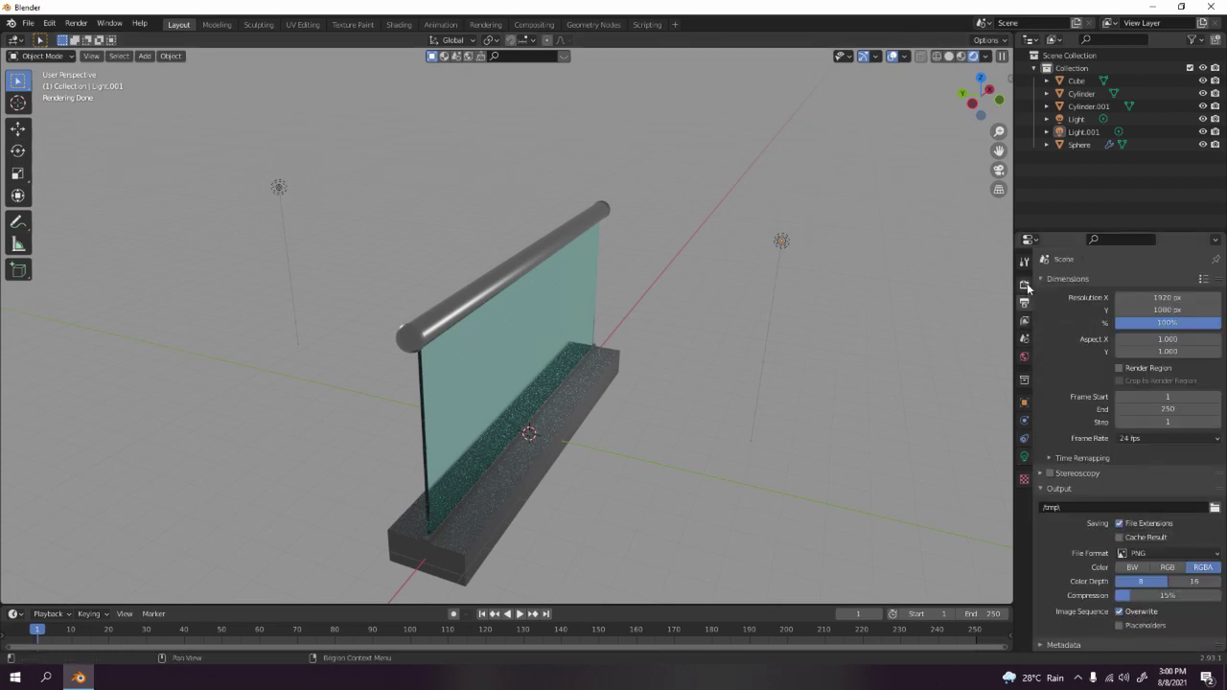
{"action": "left_click", "coordinate": [1023, 285]}
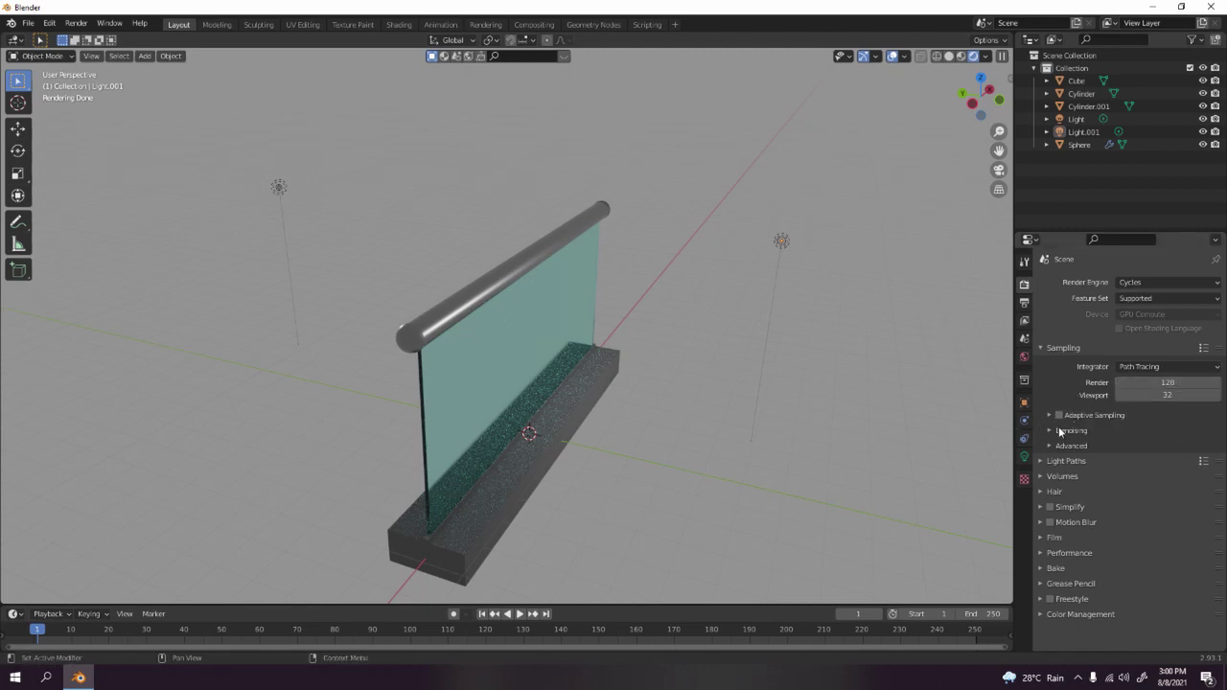
{"action": "left_click", "coordinate": [1023, 357]}
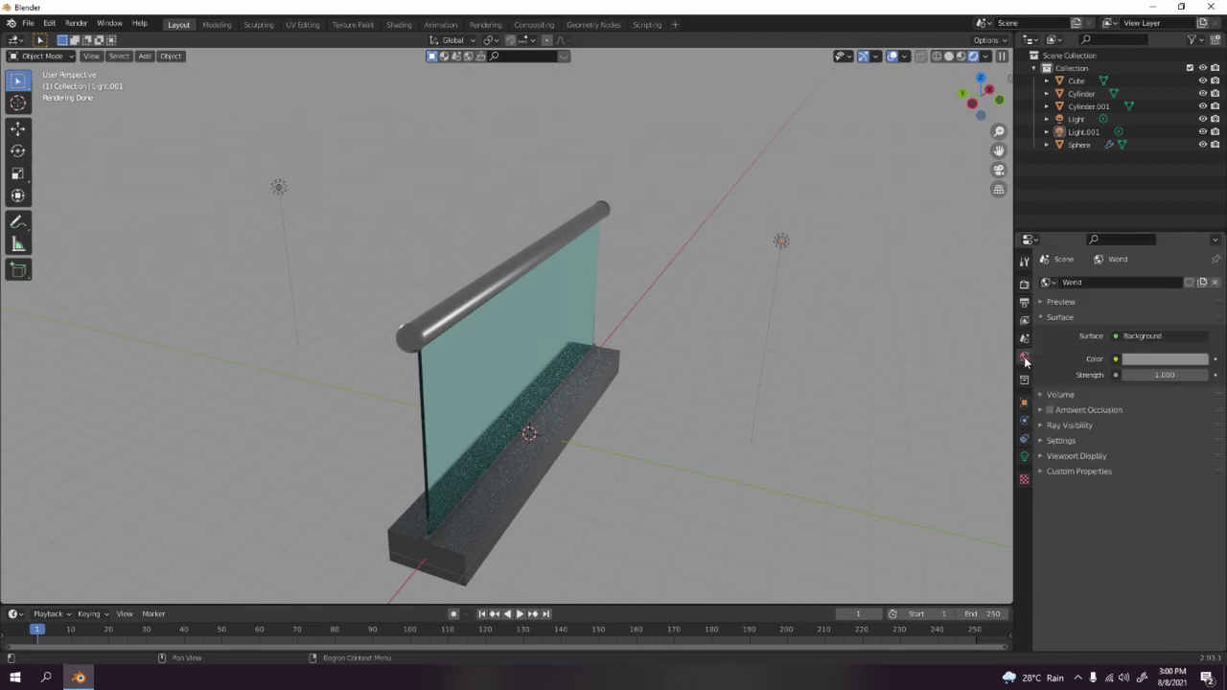
{"action": "left_click", "coordinate": [1024, 302]}
{"action": "left_click", "coordinate": [1024, 321]}
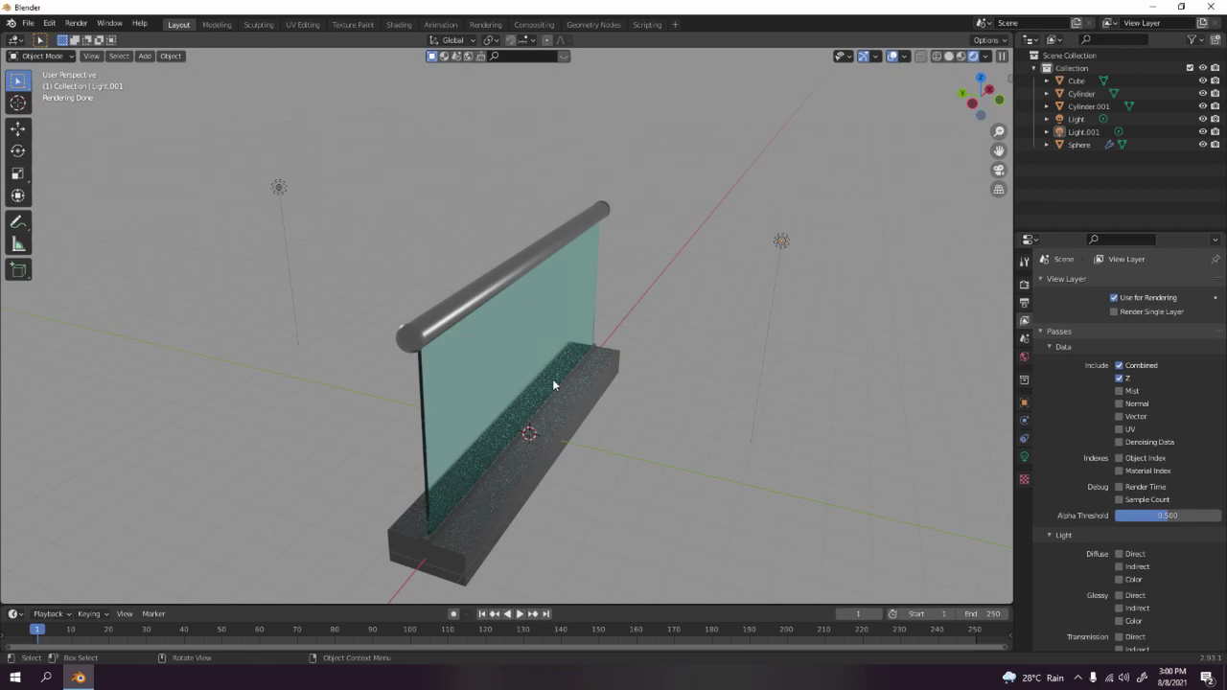
{"action": "left_click", "coordinate": [1023, 282]}
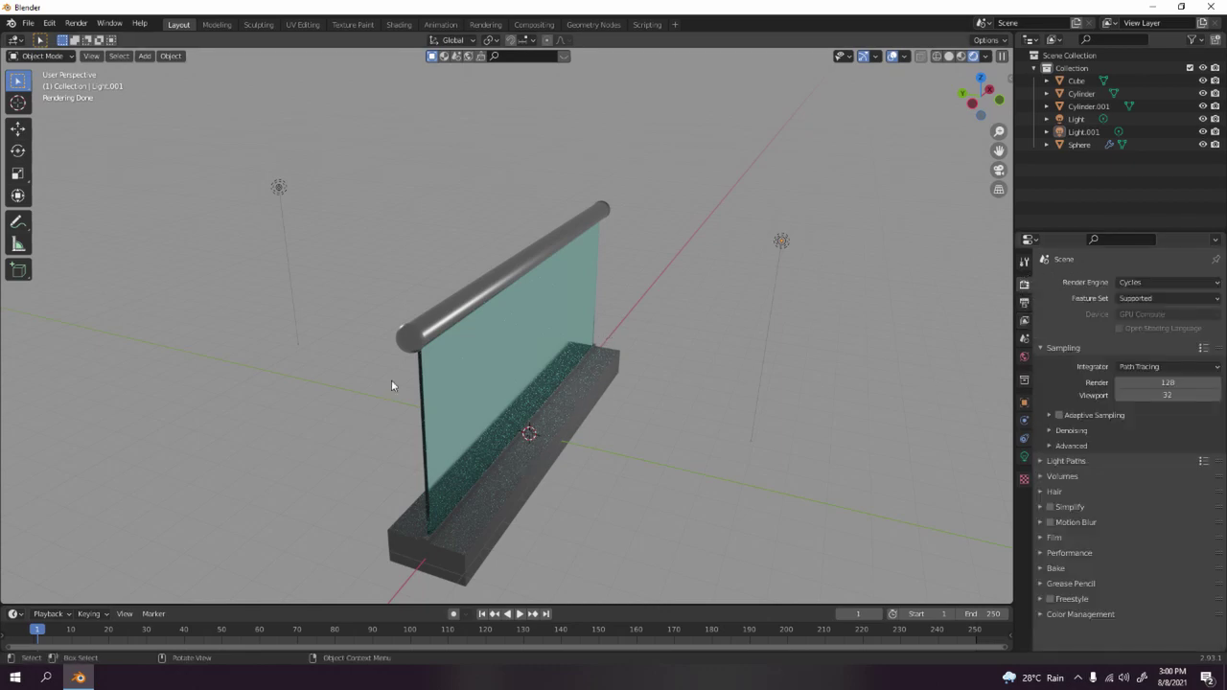